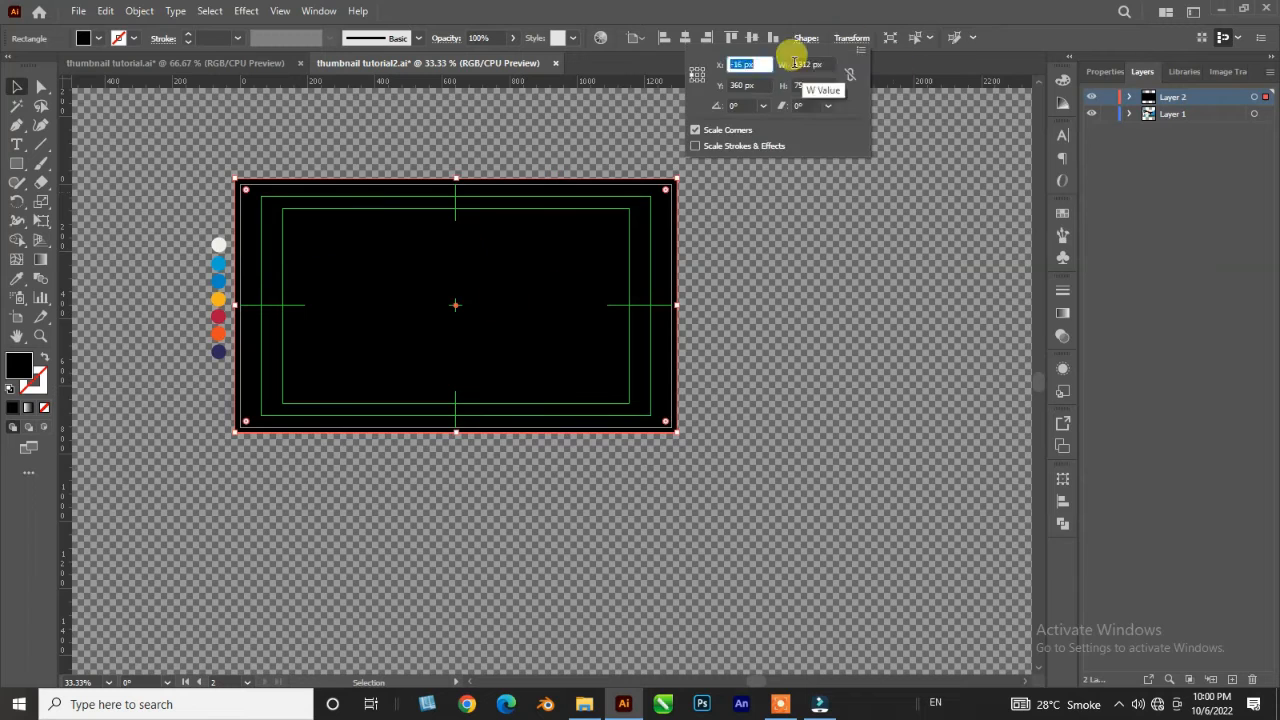
# - Set the black rectangle's width to 1280 px and height to 720 px, centre it over the artboard, and deselect it
pyautogui.click(792, 62)
pyautogui.write('1280')
pyautogui.press('Tab')
pyautogui.write('720')
pyautogui.press('Return')
pyautogui.moveTo(606, 309); pyautogui.dragTo(612, 309)
pyautogui.click(301, 514)
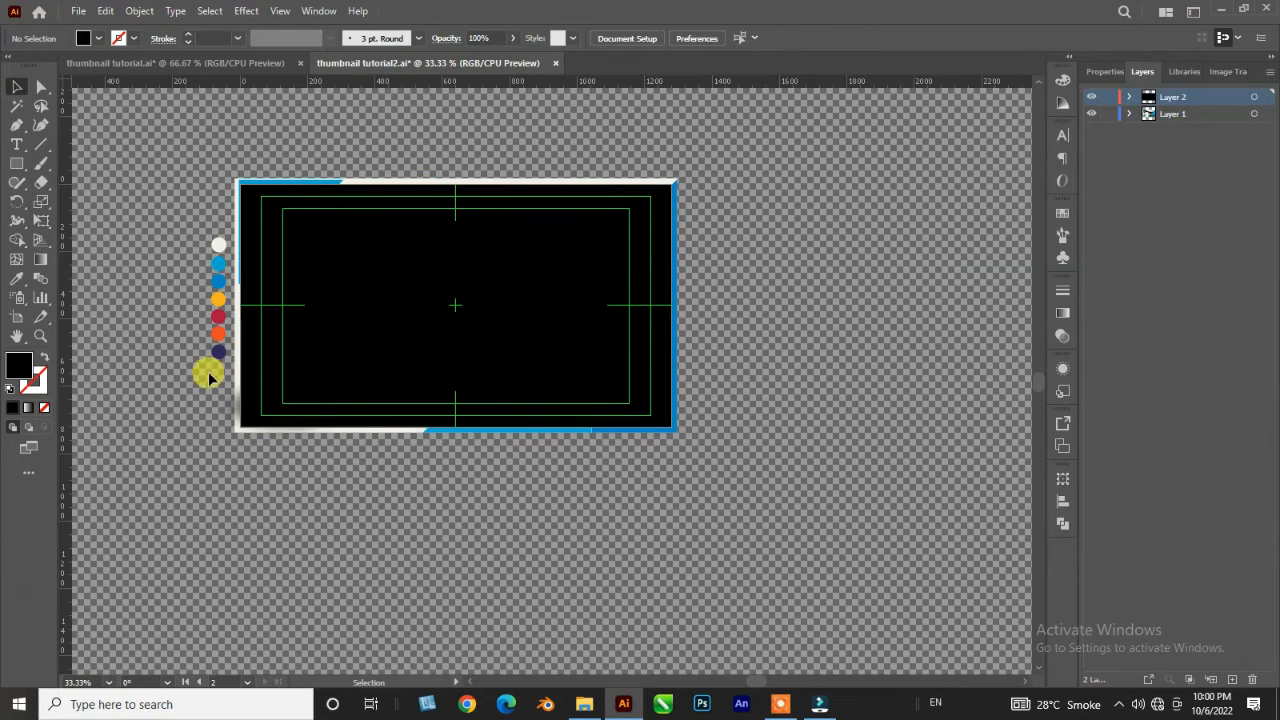
# - Hide Layer 2 and try deleting the crimson, orange and navy palette circles beside the artboard
pyautogui.click(1091, 97)
pyautogui.click(217, 314)
pyautogui.keyDown('shift'); pyautogui.click(217, 334); pyautogui.keyUp('shift')
pyautogui.keyDown('shift'); pyautogui.click(216, 353); pyautogui.keyUp('shift')
pyautogui.press('Delete')
pyautogui.hotkey('ctrl', 'z')
pyautogui.hotkey('ctrl', 'z')
# - Move the crimson, orange and navy palette circles onto the right side of the thumbnail
pyautogui.scroll(1, 217, 370)
pyautogui.click(134, 38)
pyautogui.click(53, 64)
pyautogui.moveTo(218, 353)
pyautogui.mouseDown()
pyautogui.moveTo(640, 278)
pyautogui.moveTo(652, 314)
pyautogui.mouseUp()
pyautogui.click(640, 263)
# - Undo the last few edits and redo them
pyautogui.hotkey('ctrl', 'z')
pyautogui.hotkey('ctrl', 'z')
pyautogui.hotkey('ctrl', 'z')
pyautogui.hotkey('ctrl', 'z')
pyautogui.hotkey('ctrl', 'z')
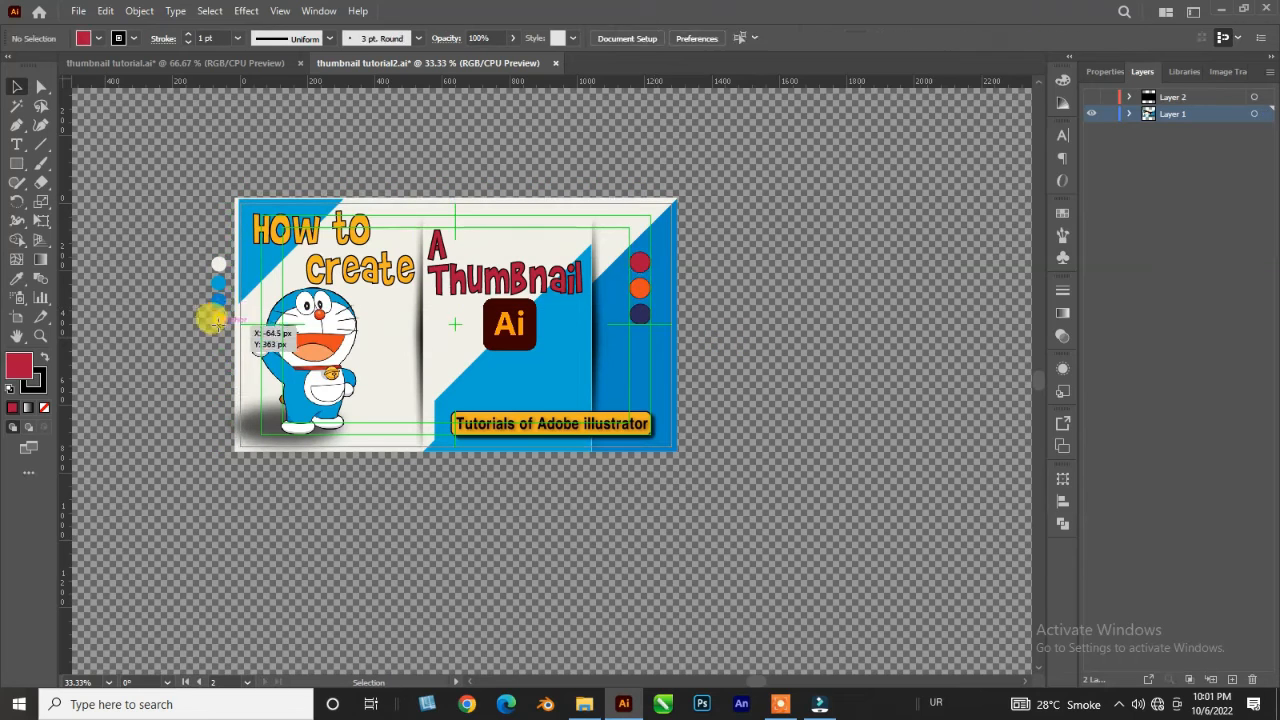
pyautogui.hotkey('ctrl', 'shift', 'z')
pyautogui.hotkey('ctrl', 'shift', 'z')
pyautogui.hotkey('ctrl', 'shift', 'z')
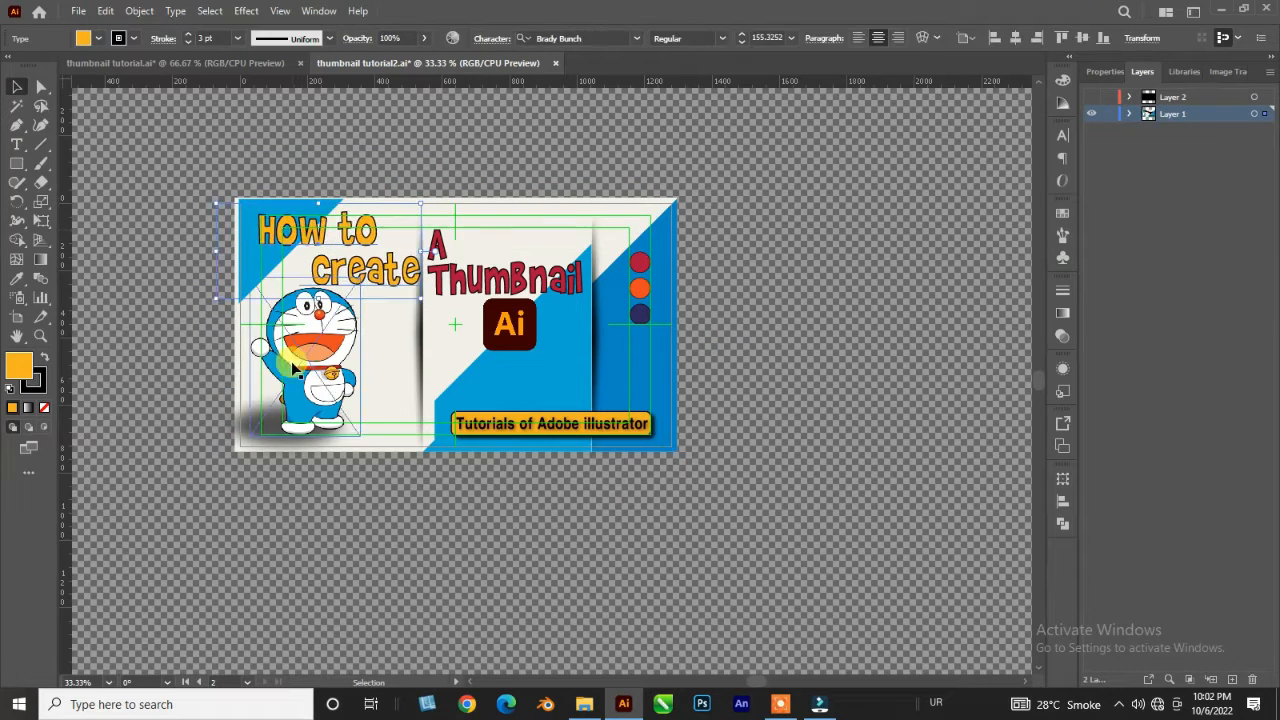
# - Select the letter A in the "A ThumBnail" title and open its fill colour choices
pyautogui.click(732, 326)
pyautogui.doubleClick(492, 264)
pyautogui.moveTo(430, 247); pyautogui.dragTo(466, 258)
pyautogui.click(98, 38)
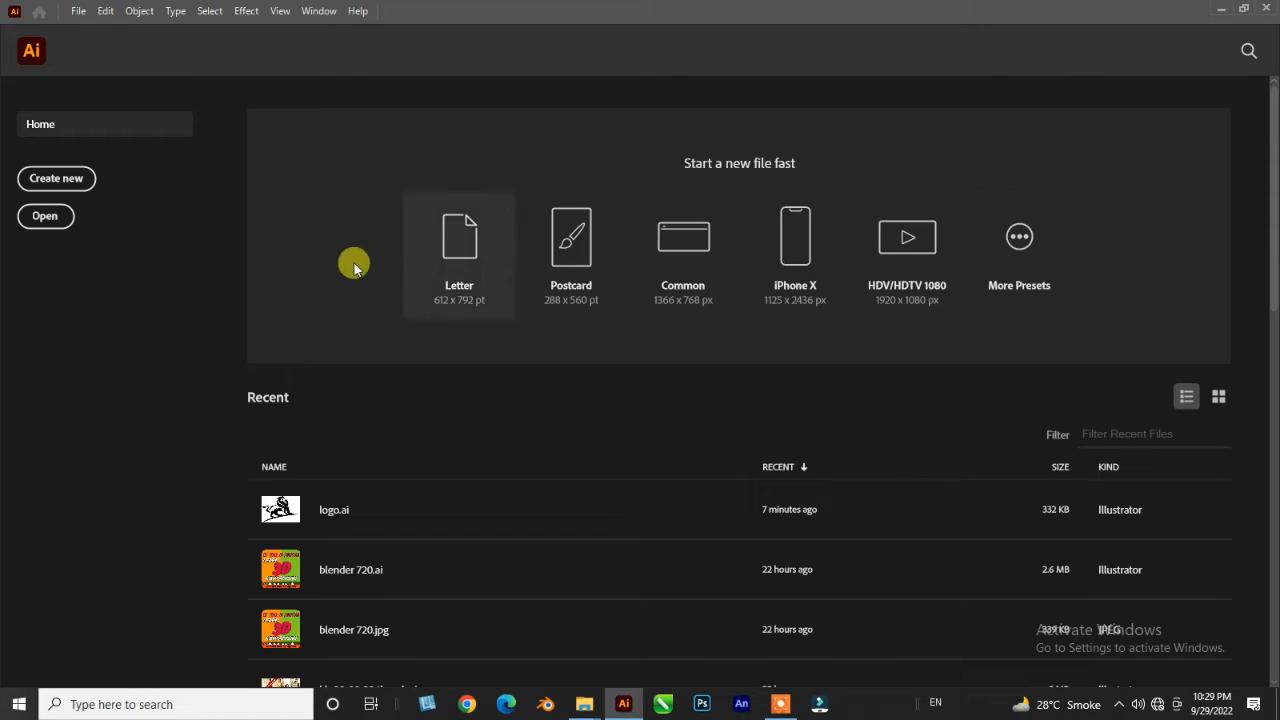
# - Create a new HDV 720 document of 1280 x 720 px with RGB Color mode and High (300 ppi) raster effects
pyautogui.click(62, 182)
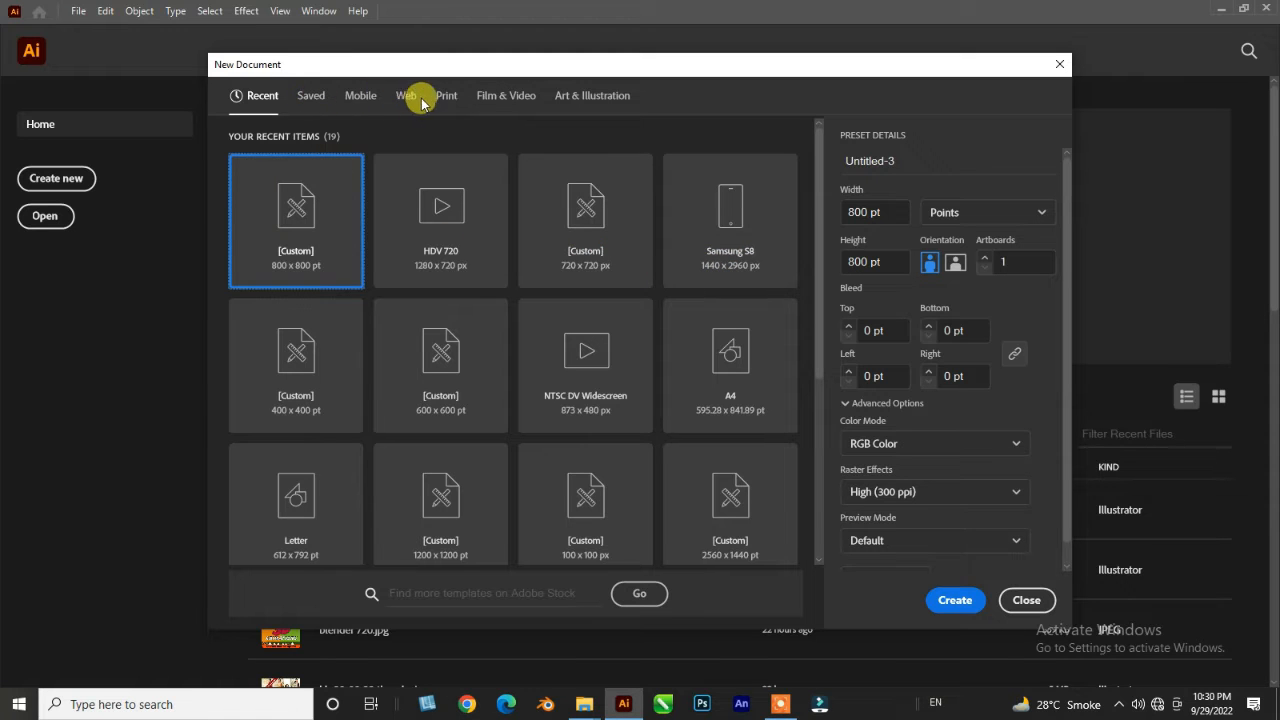
pyautogui.click(444, 276)
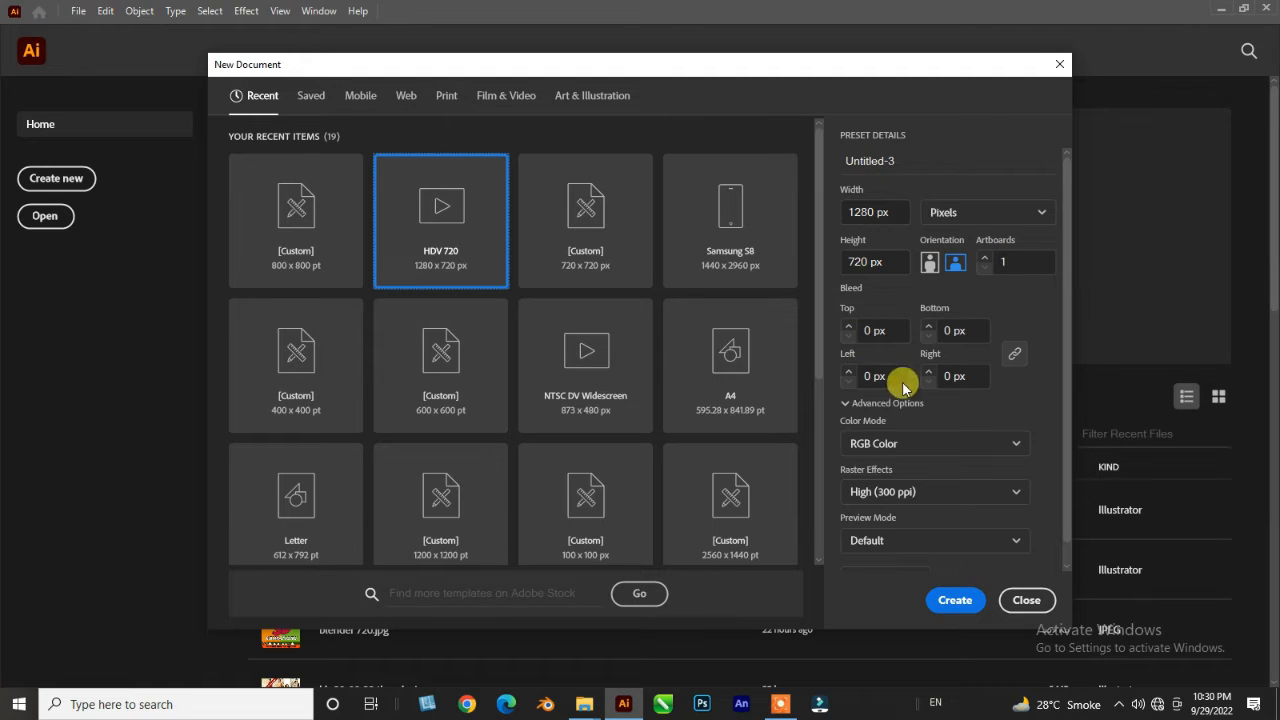
pyautogui.click(1008, 447)
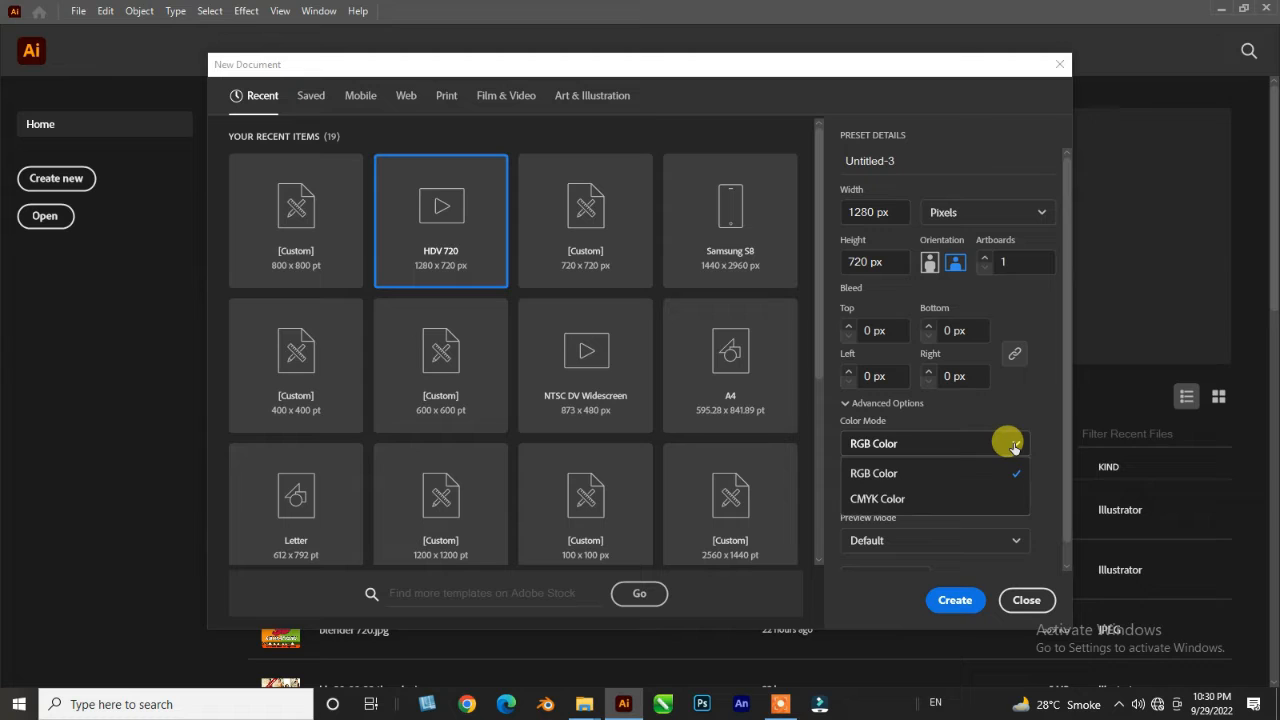
pyautogui.click(885, 473)
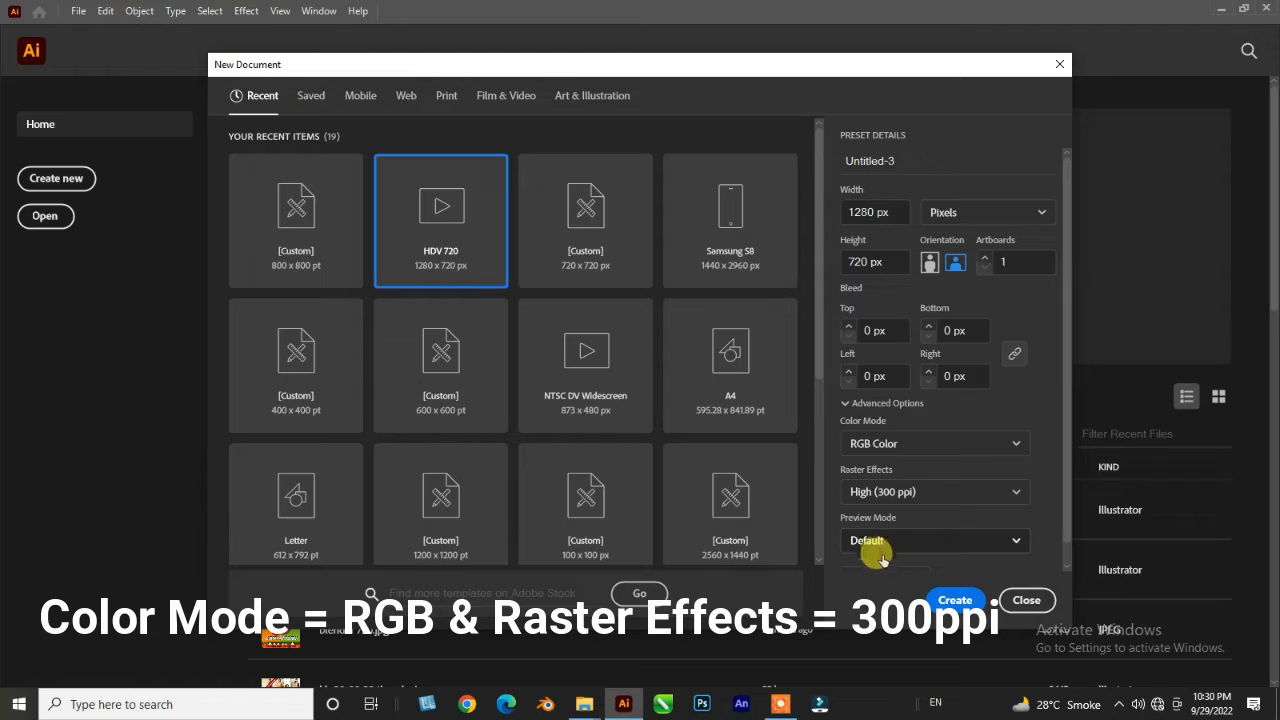
pyautogui.click(1015, 493)
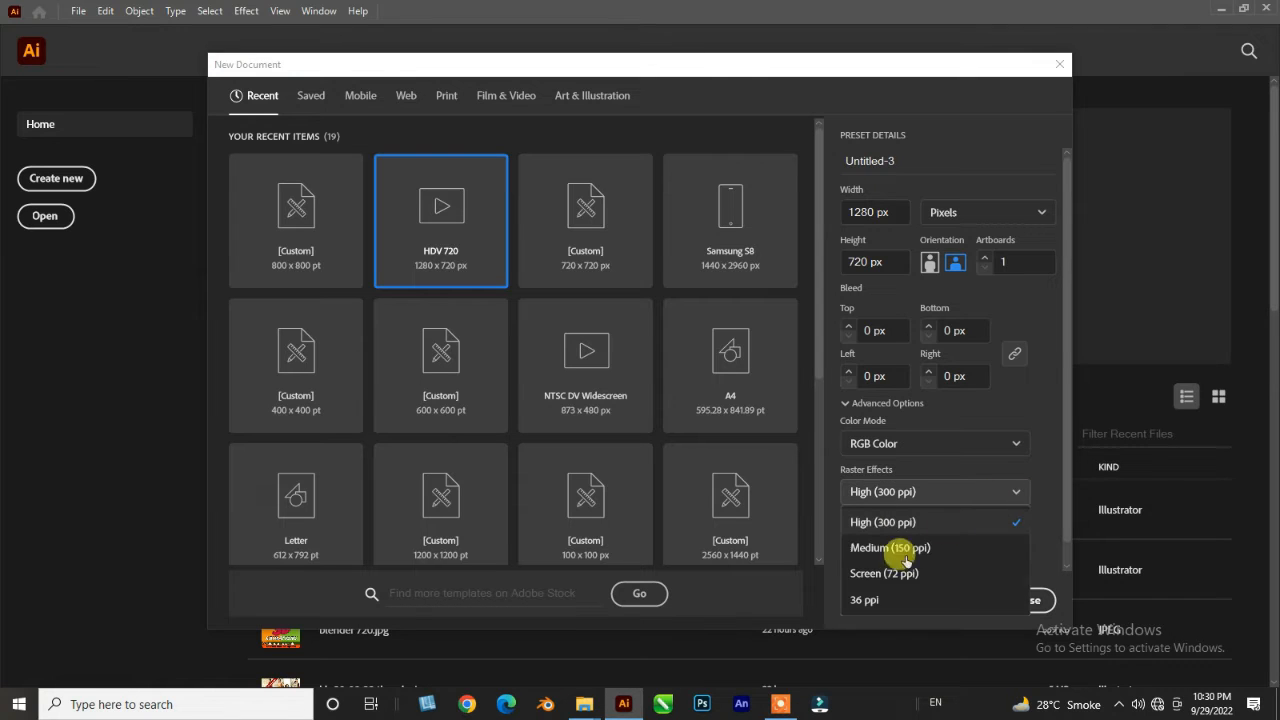
pyautogui.click(865, 524)
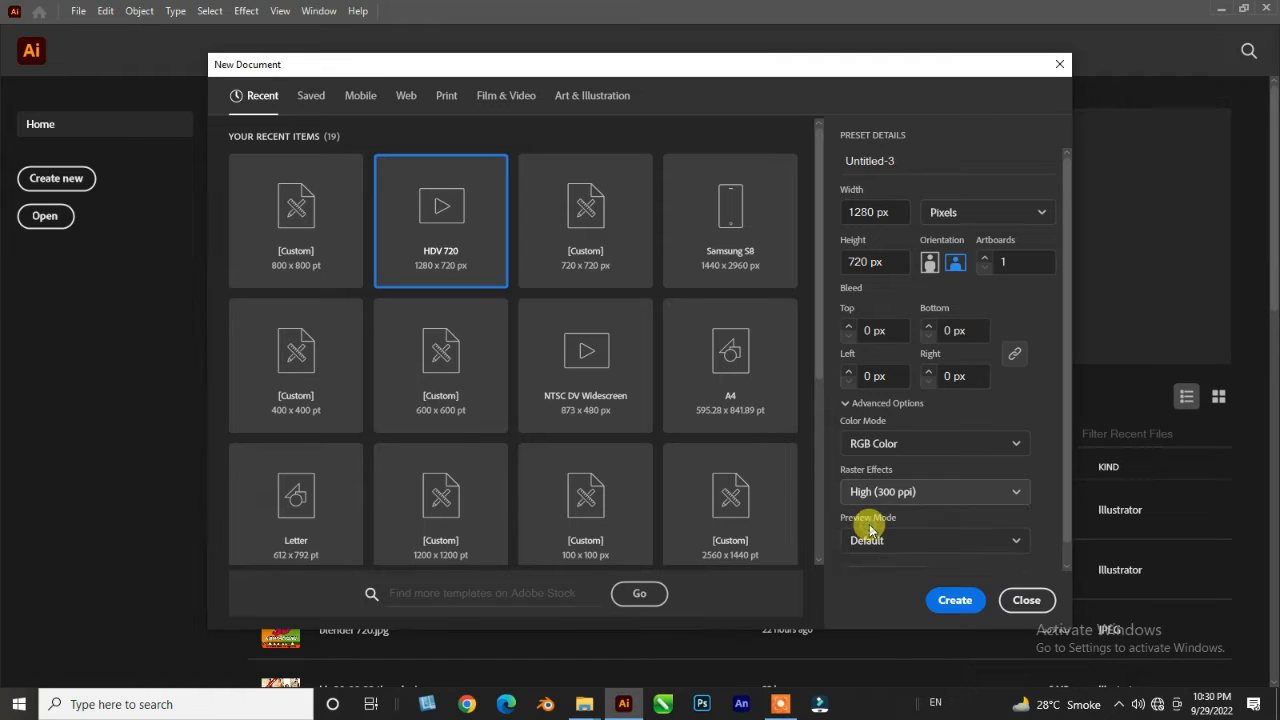
pyautogui.scroll(-1, 942, 550)
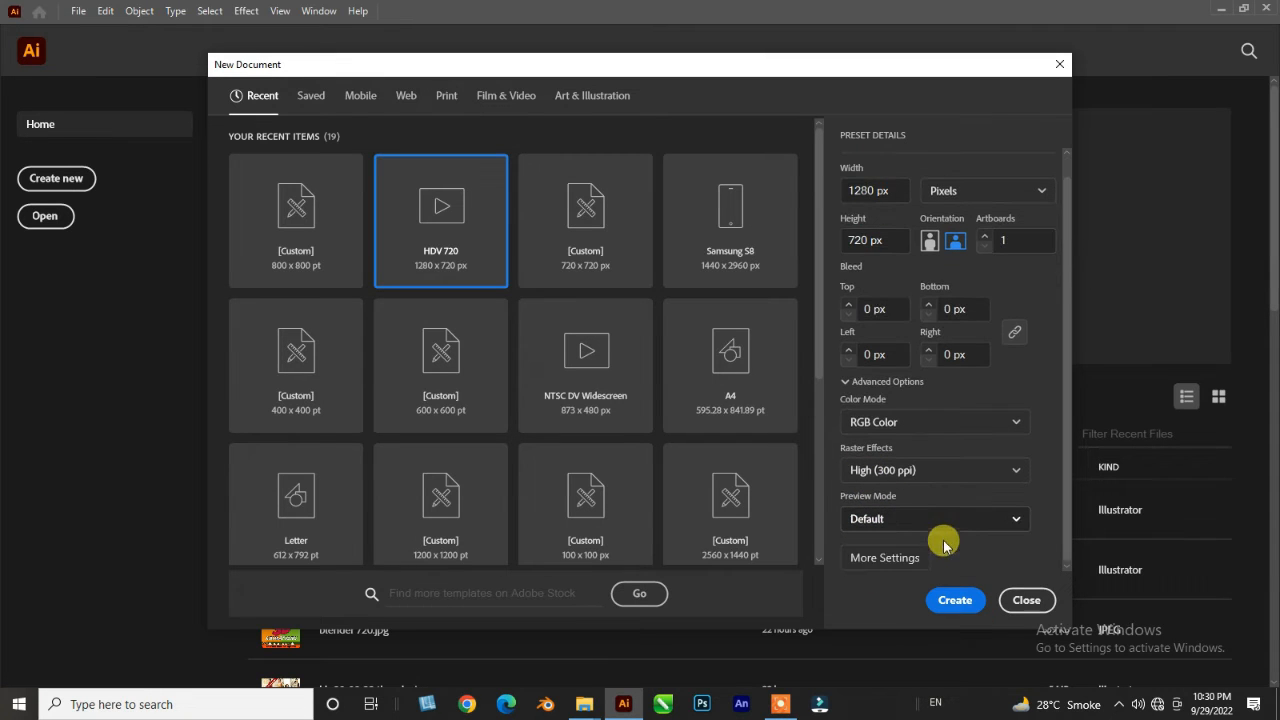
pyautogui.click(948, 601)
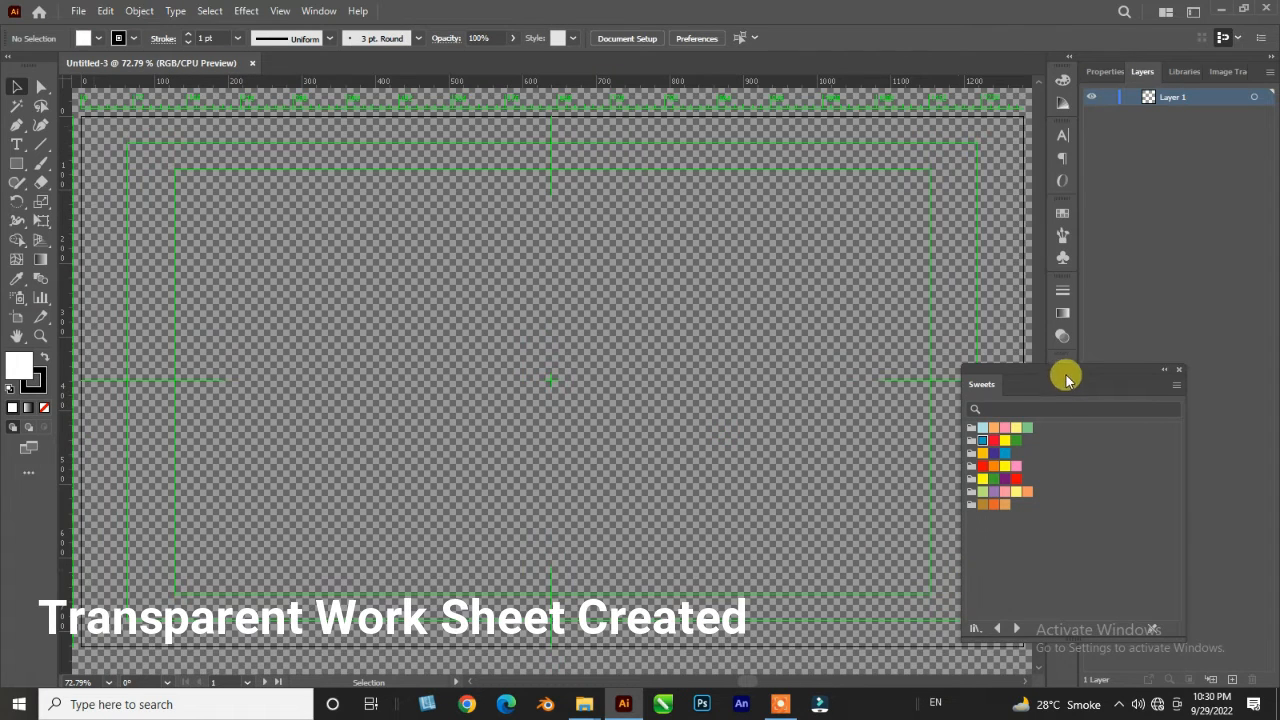
pyautogui.moveTo(1066, 378); pyautogui.dragTo(1148, 403)
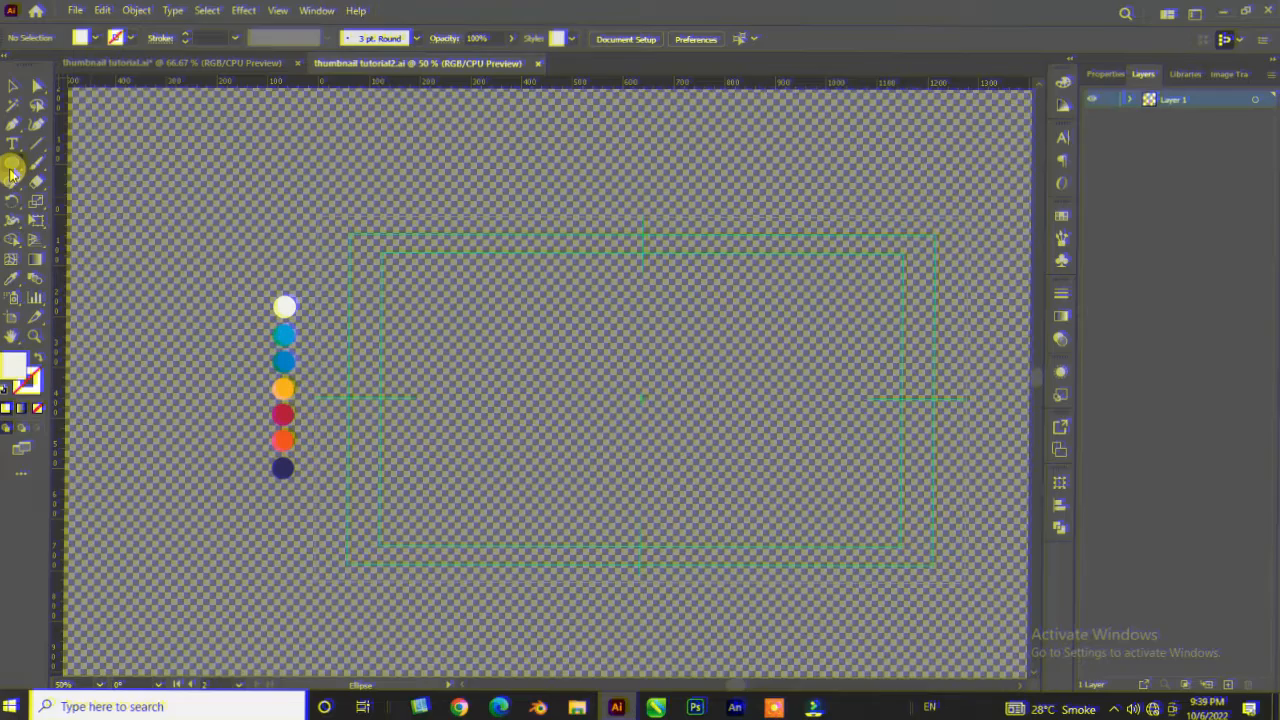
# - Draw an off-white rectangle with the Rectangle tool from corner to corner so it covers the whole artboard
pyautogui.click(12, 168)
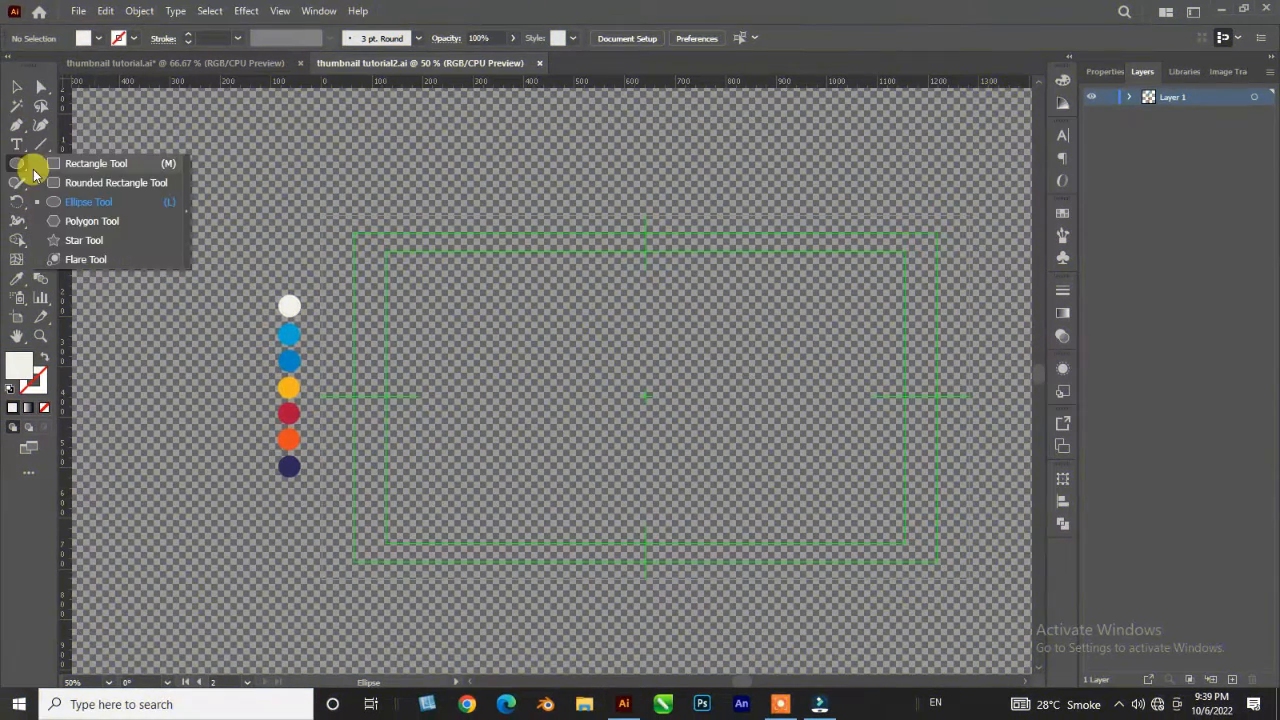
pyautogui.click(60, 166)
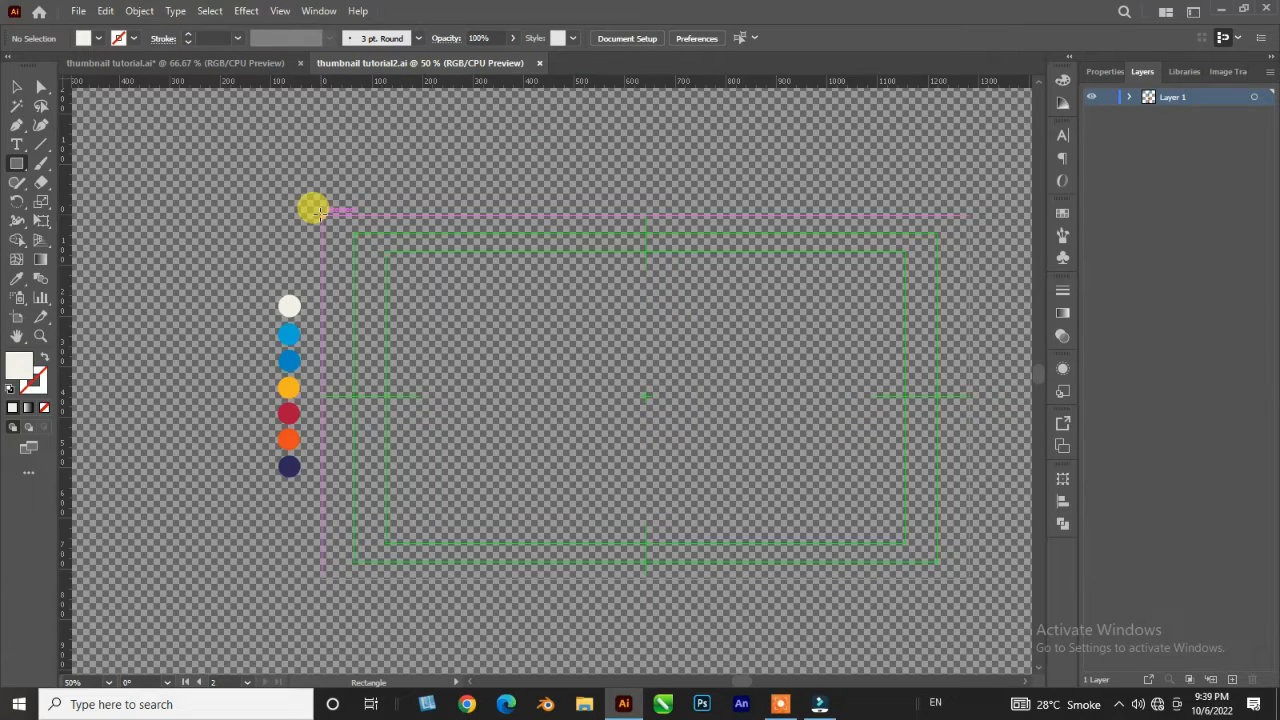
pyautogui.moveTo(321, 215); pyautogui.dragTo(969, 579)
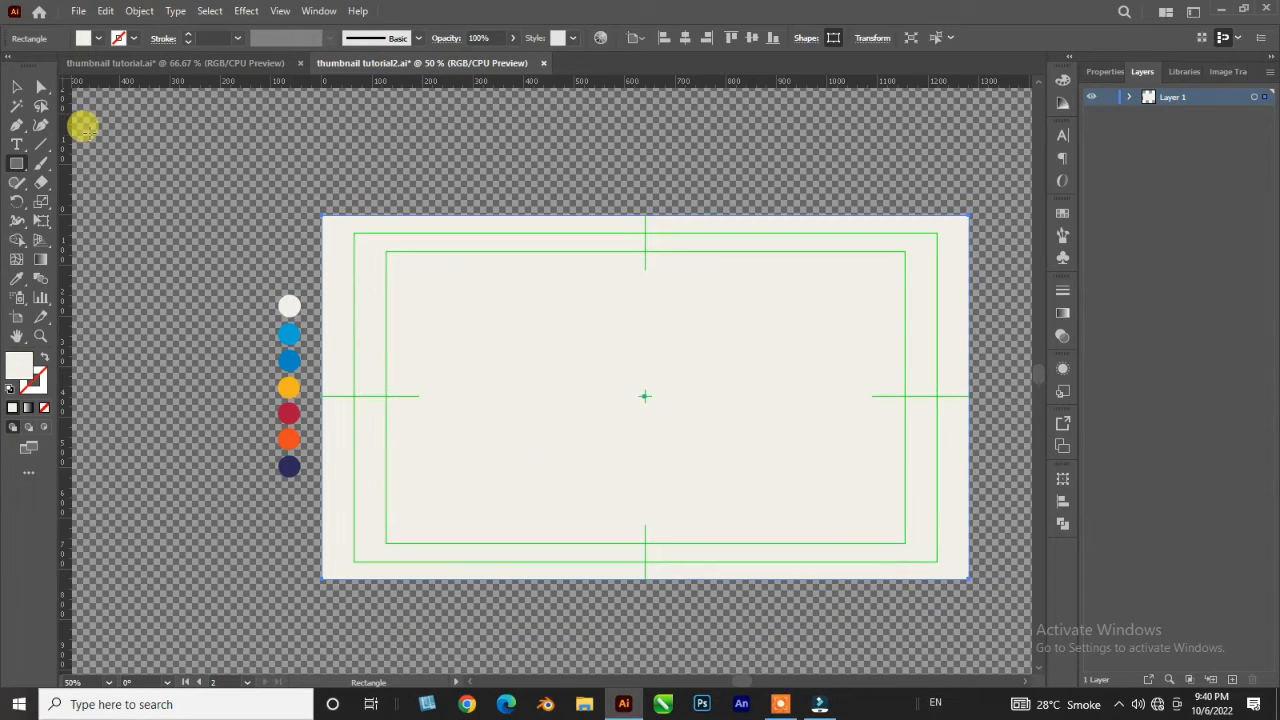
pyautogui.press('v')
pyautogui.click(851, 39)
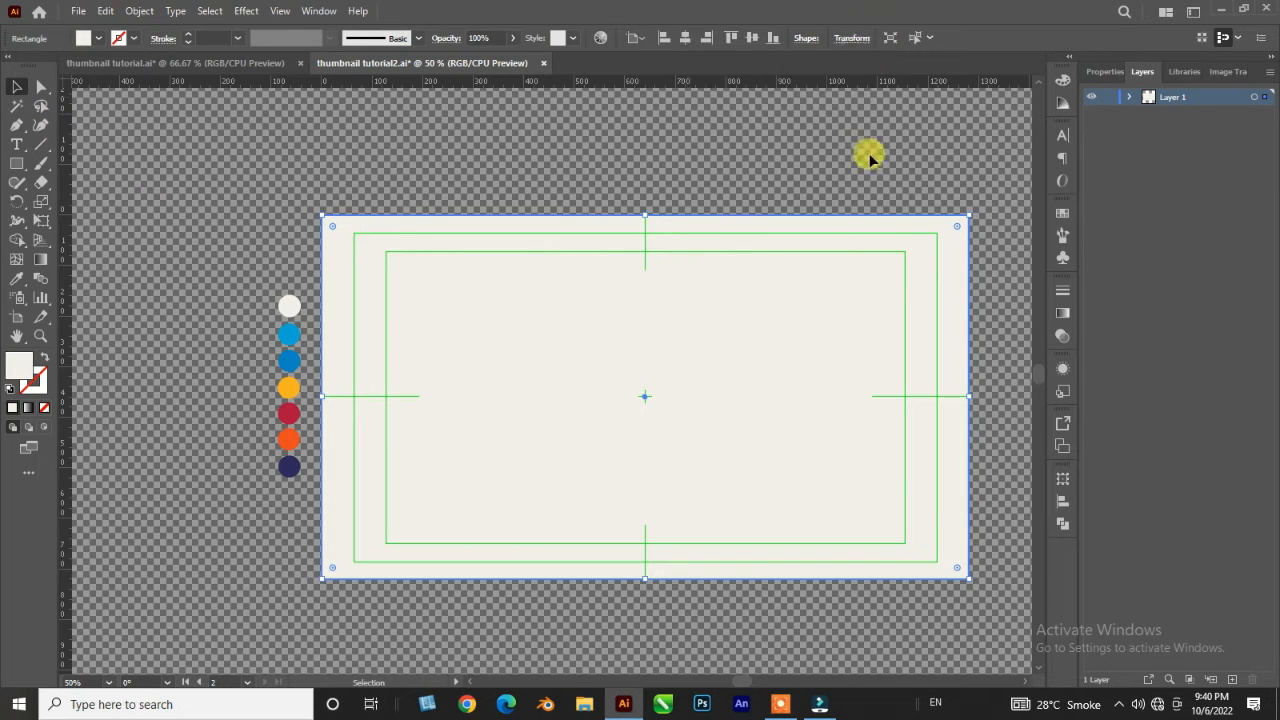
# - Lock the off-white background rectangle
pyautogui.rightClick(527, 345)
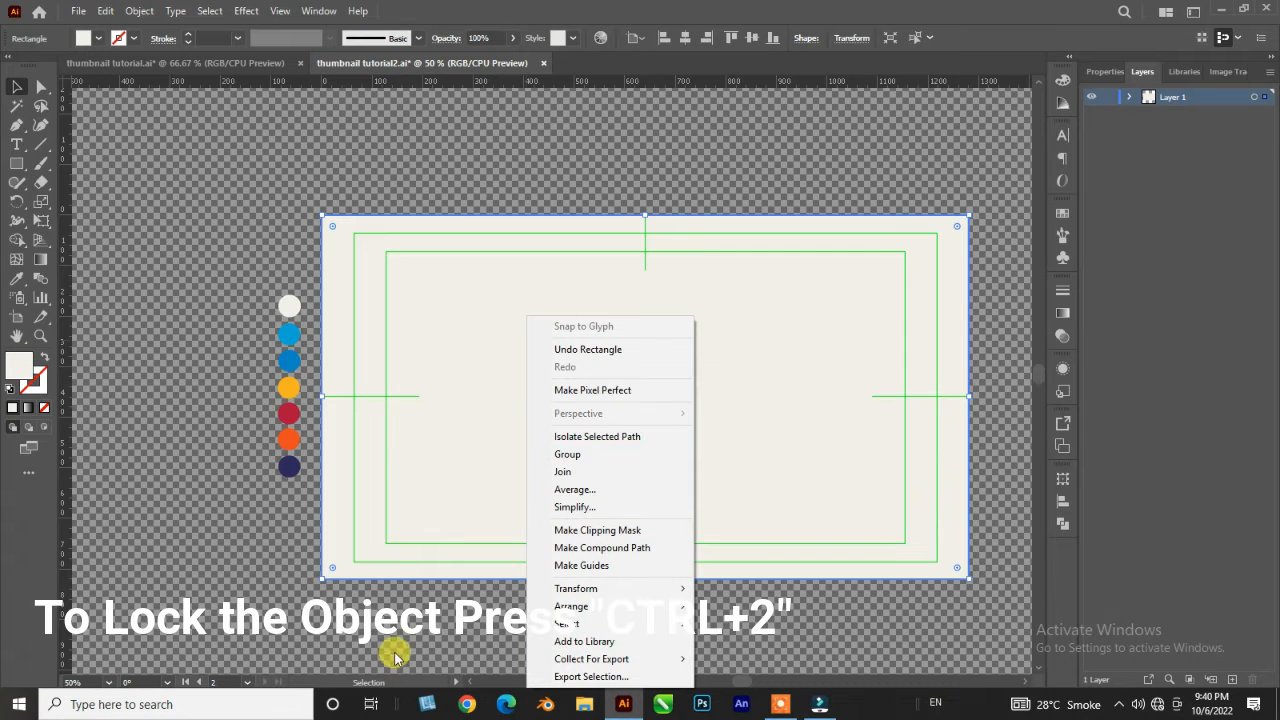
pyautogui.hotkey('ctrl', '2')
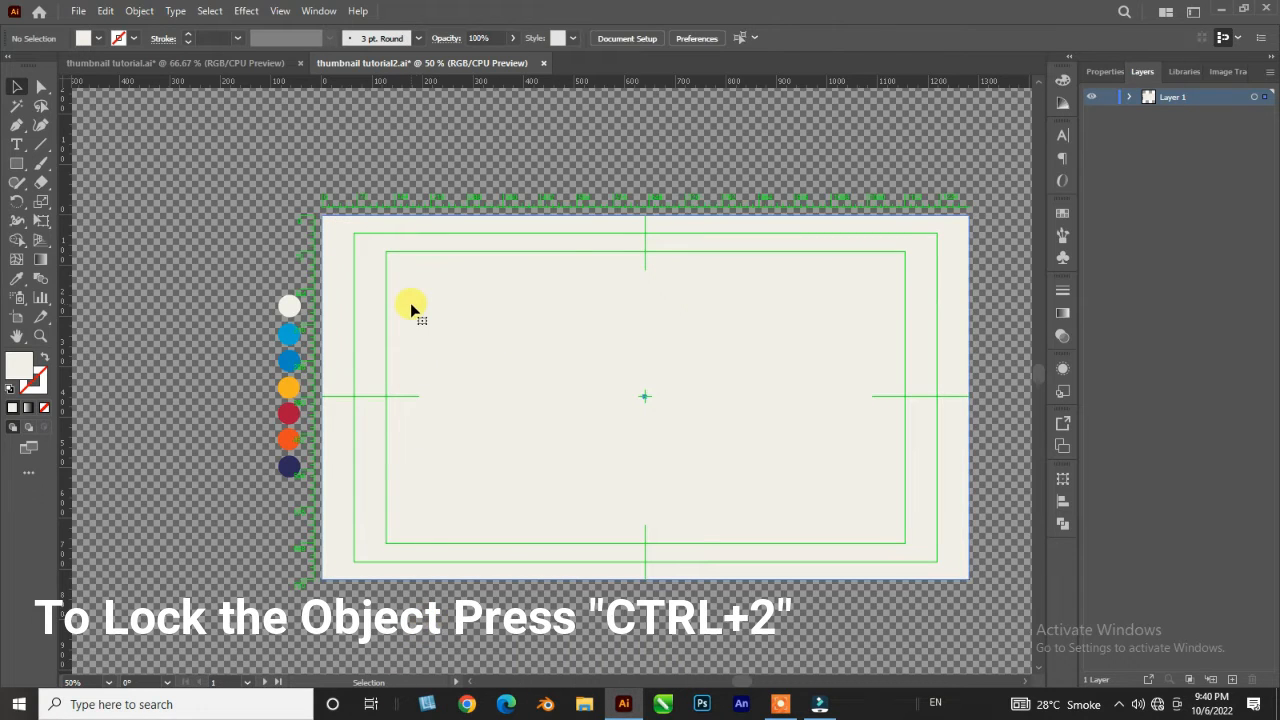
pyautogui.hotkey('ctrl', '2')
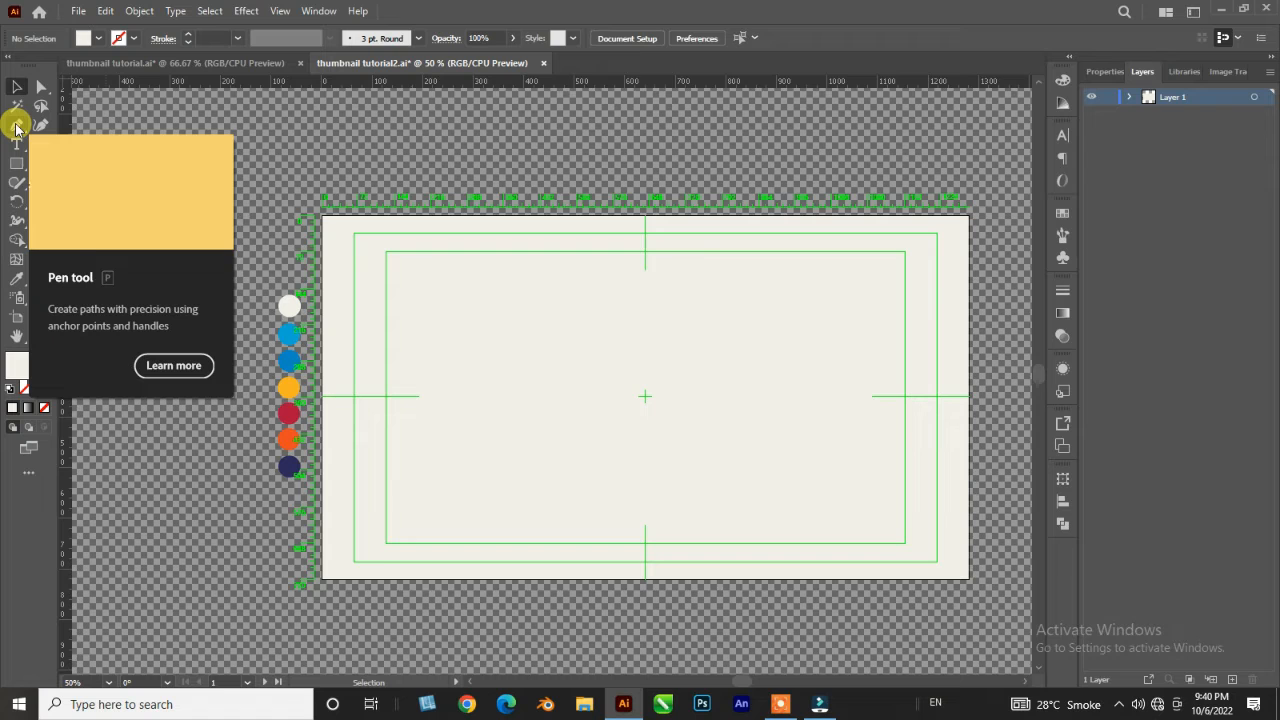
# - Set the drawing colours to no fill and a black stroke with a weight of 2 pt
pyautogui.click(97, 39)
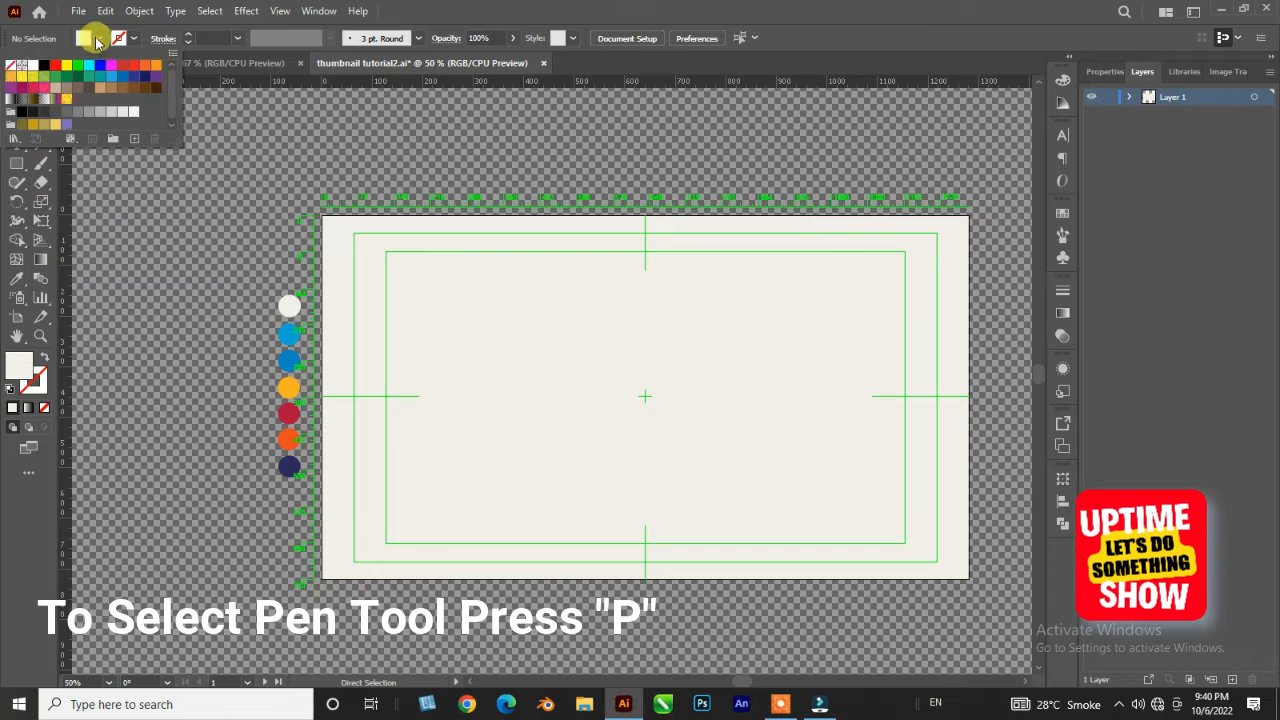
pyautogui.click(11, 67)
pyautogui.click(134, 39)
pyautogui.click(134, 39)
pyautogui.click(44, 66)
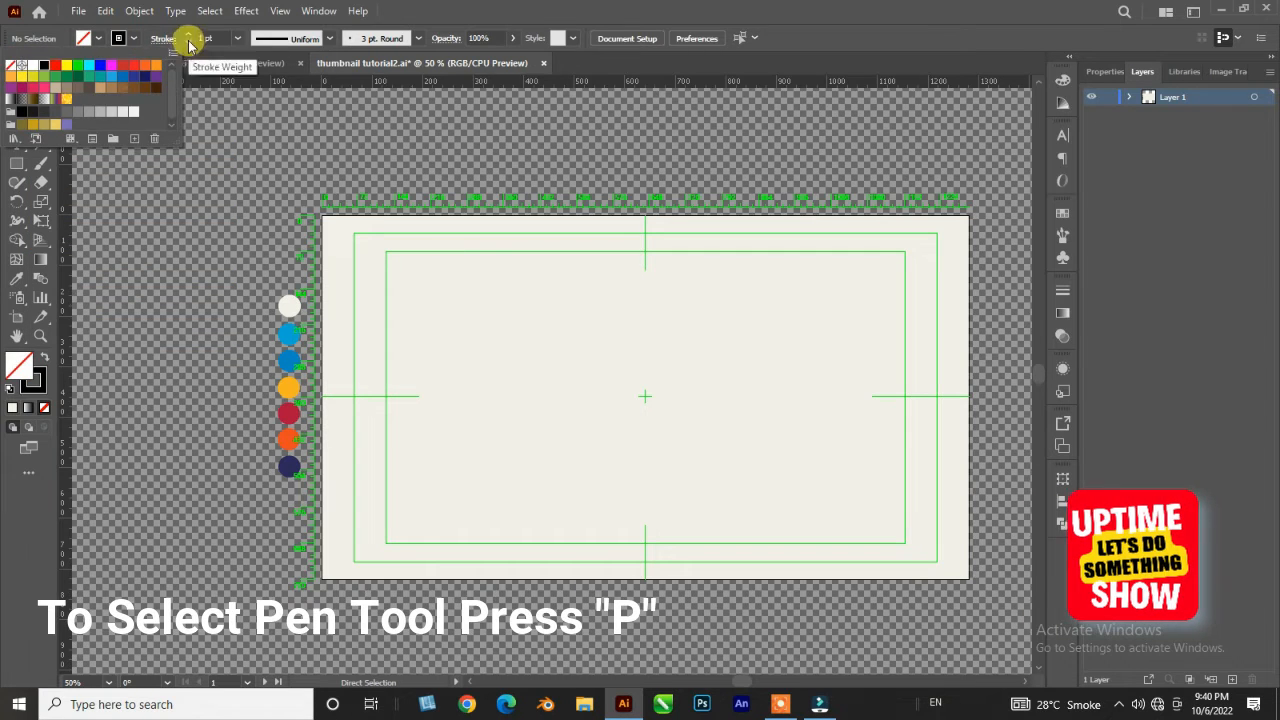
pyautogui.click(190, 40)
pyautogui.click(189, 37)
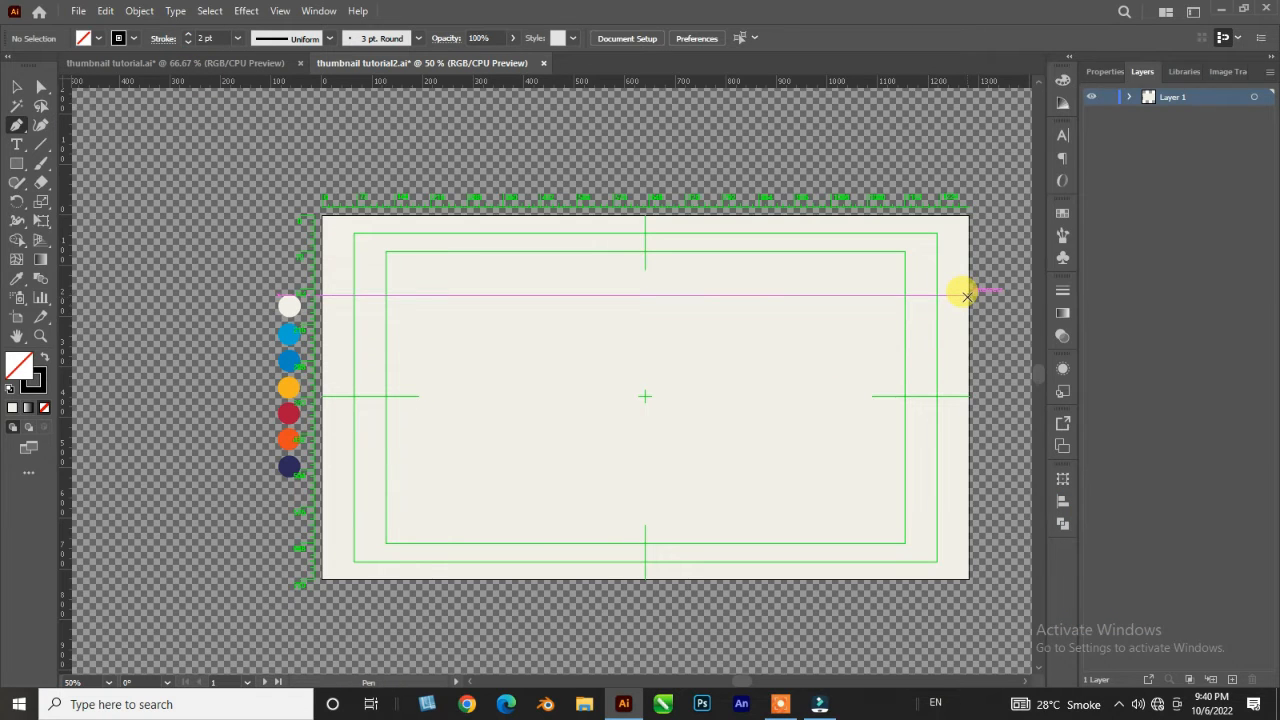
# - Draw a closed right triangle about 737 px wide and high with the Pen tool, from the artboard's upper-right corner down past its bottom edge
pyautogui.press('v')
pyautogui.click(18, 126)
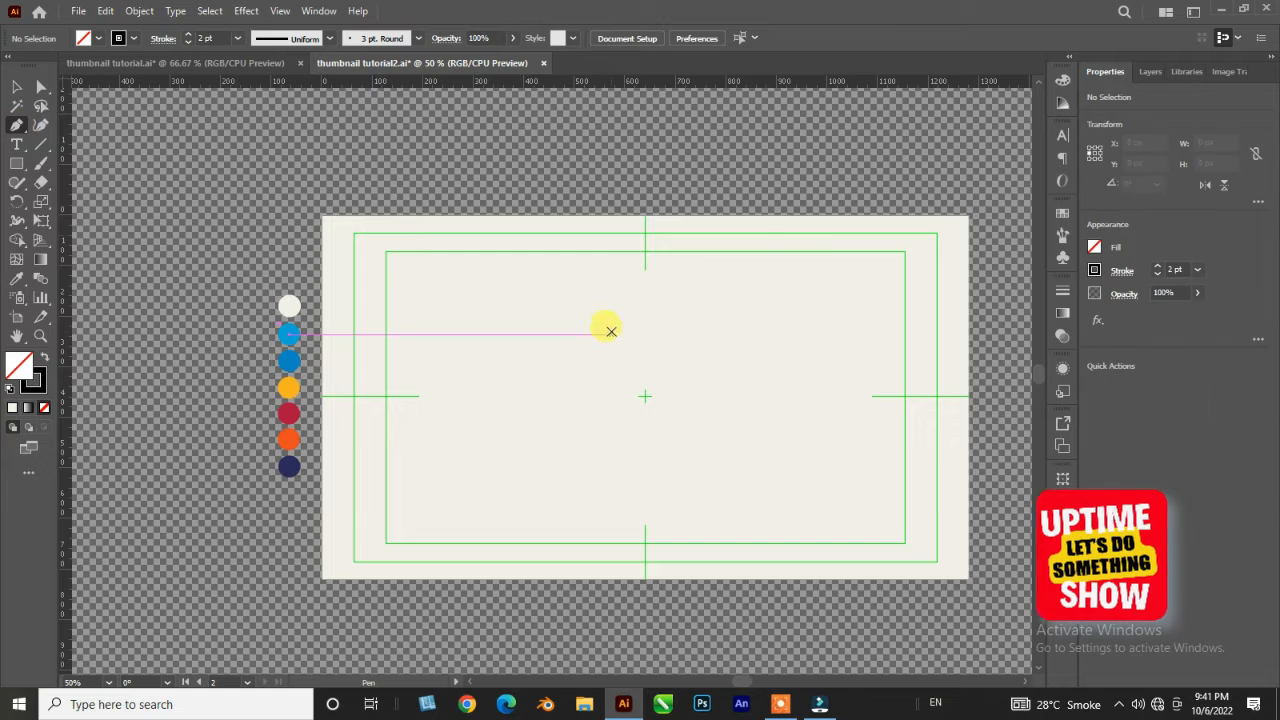
pyautogui.click(968, 216)
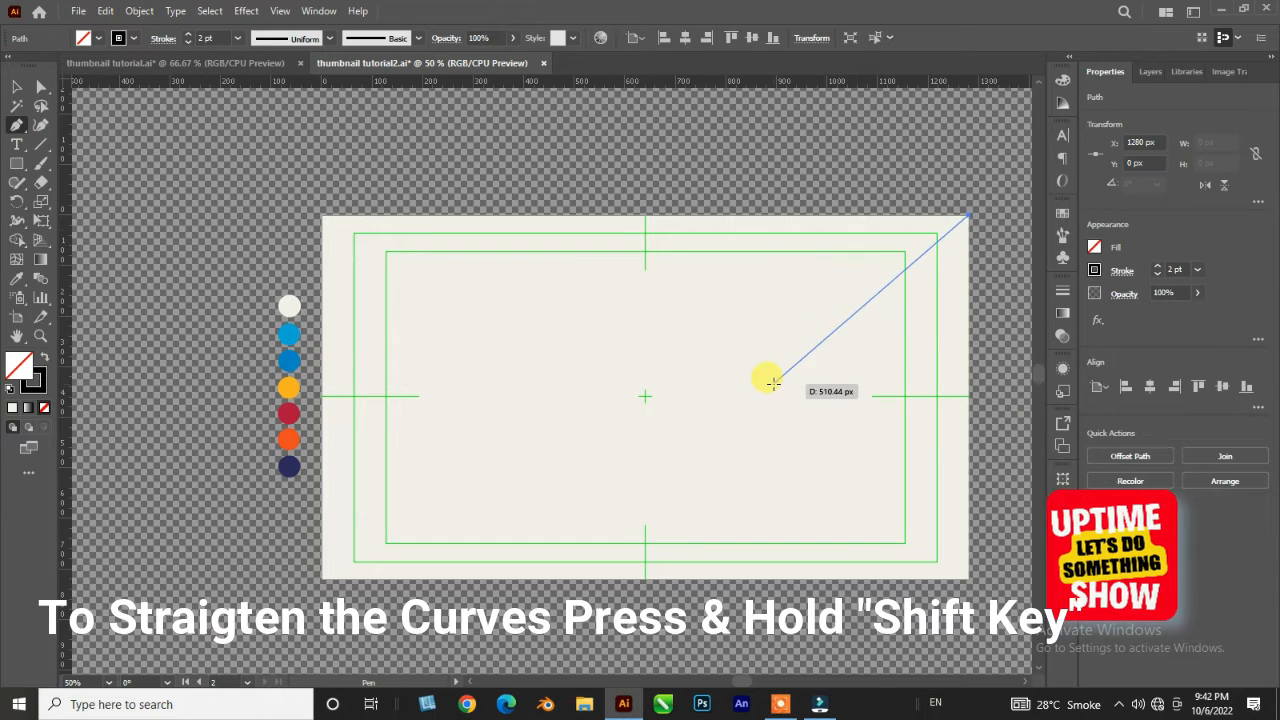
pyautogui.click(597, 584)
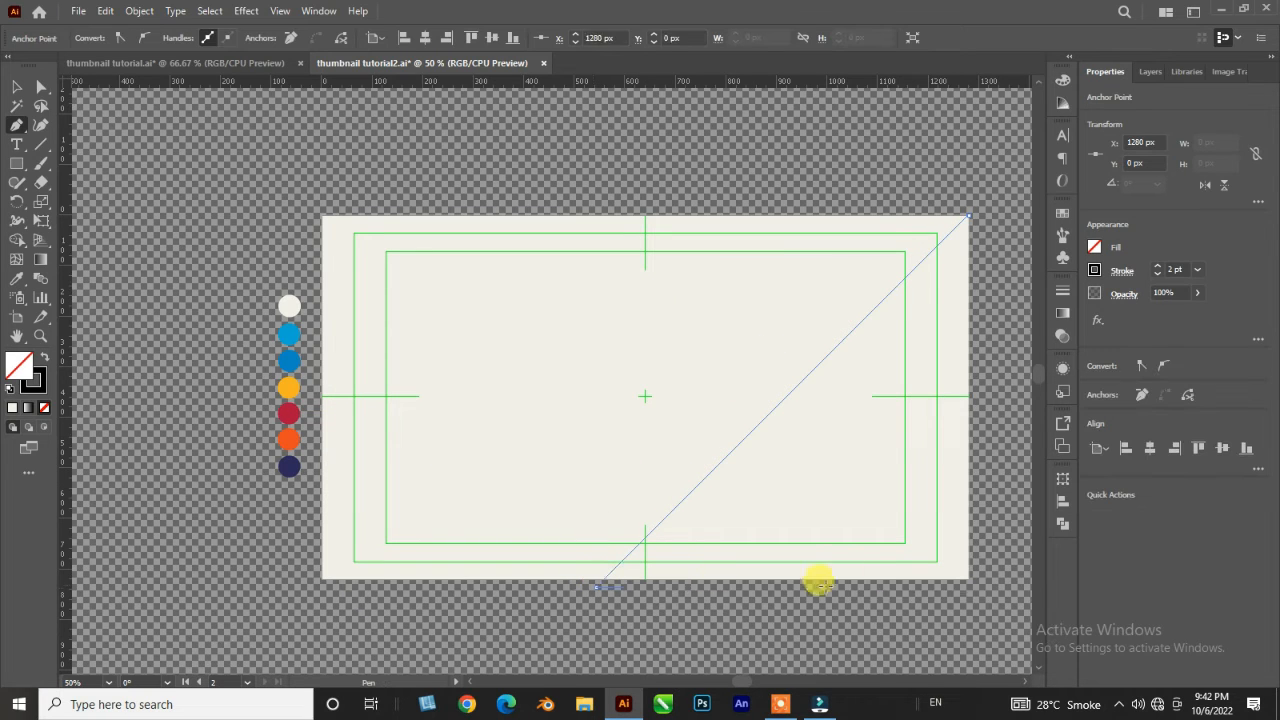
pyautogui.click(967, 585)
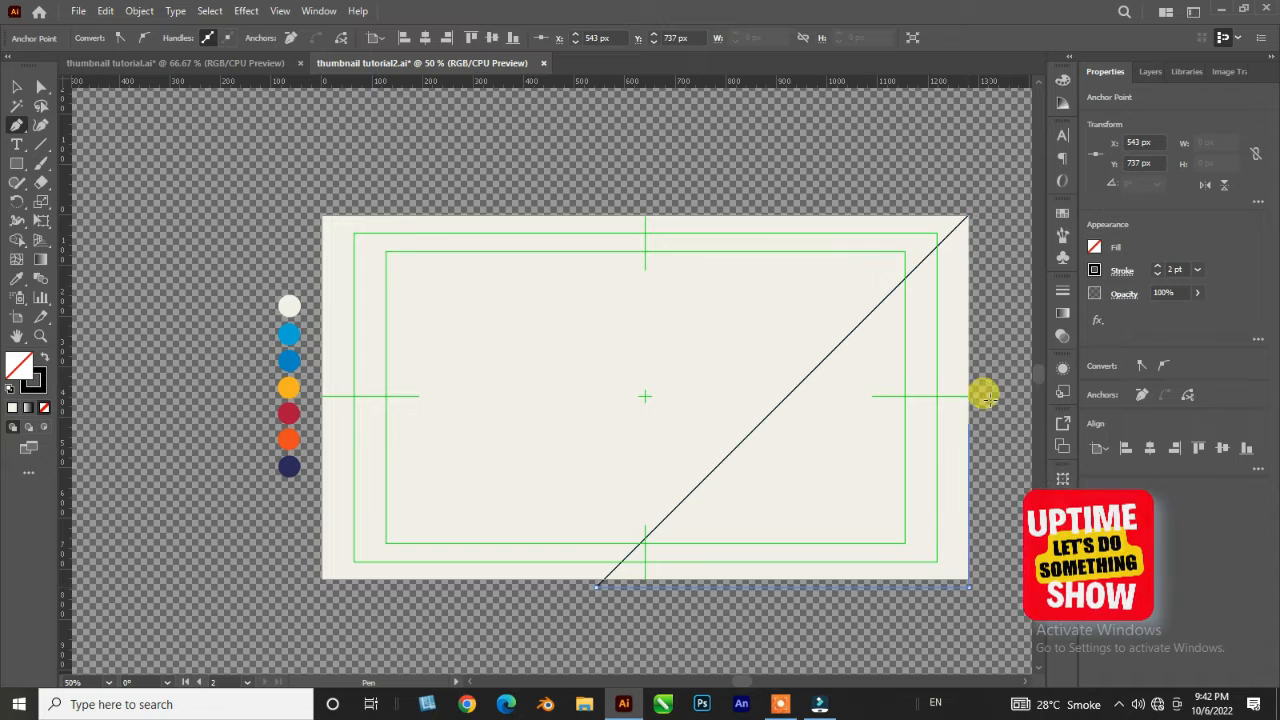
pyautogui.click(967, 215)
pyautogui.press('v')
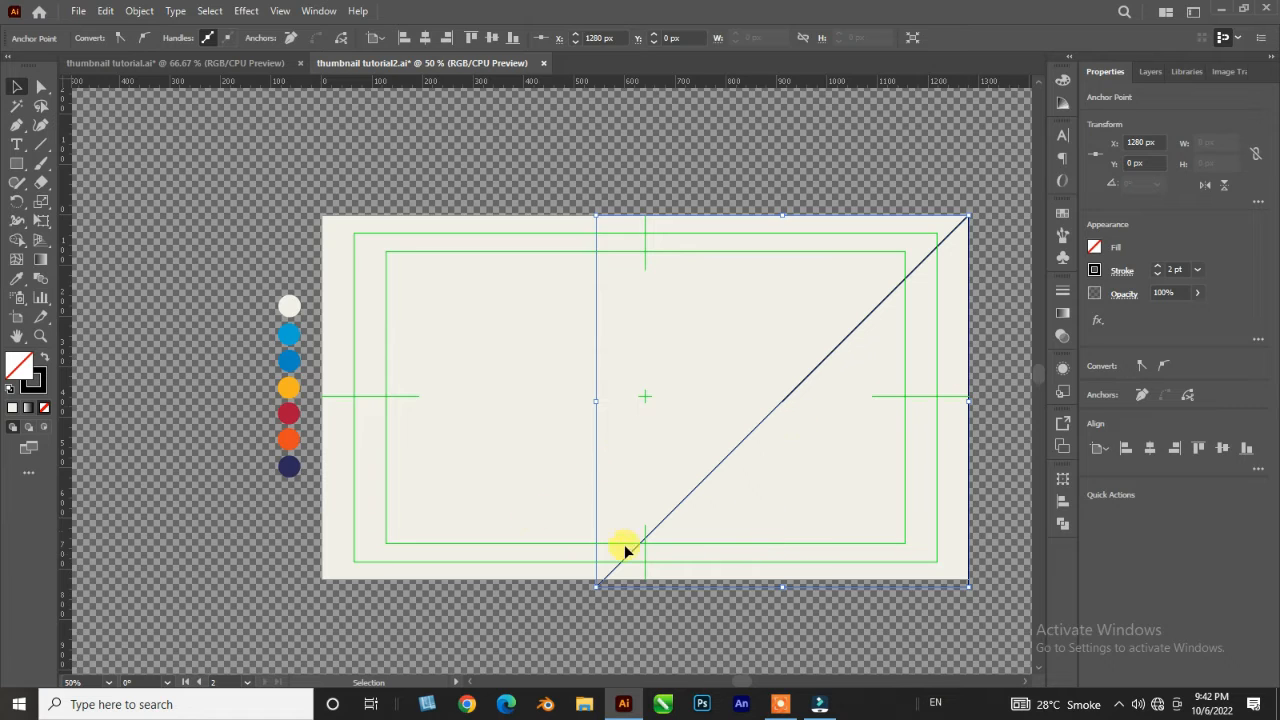
# - Copy the darker blue palette circle's colour onto the triangle with the Eyedropper tool
pyautogui.press('i')
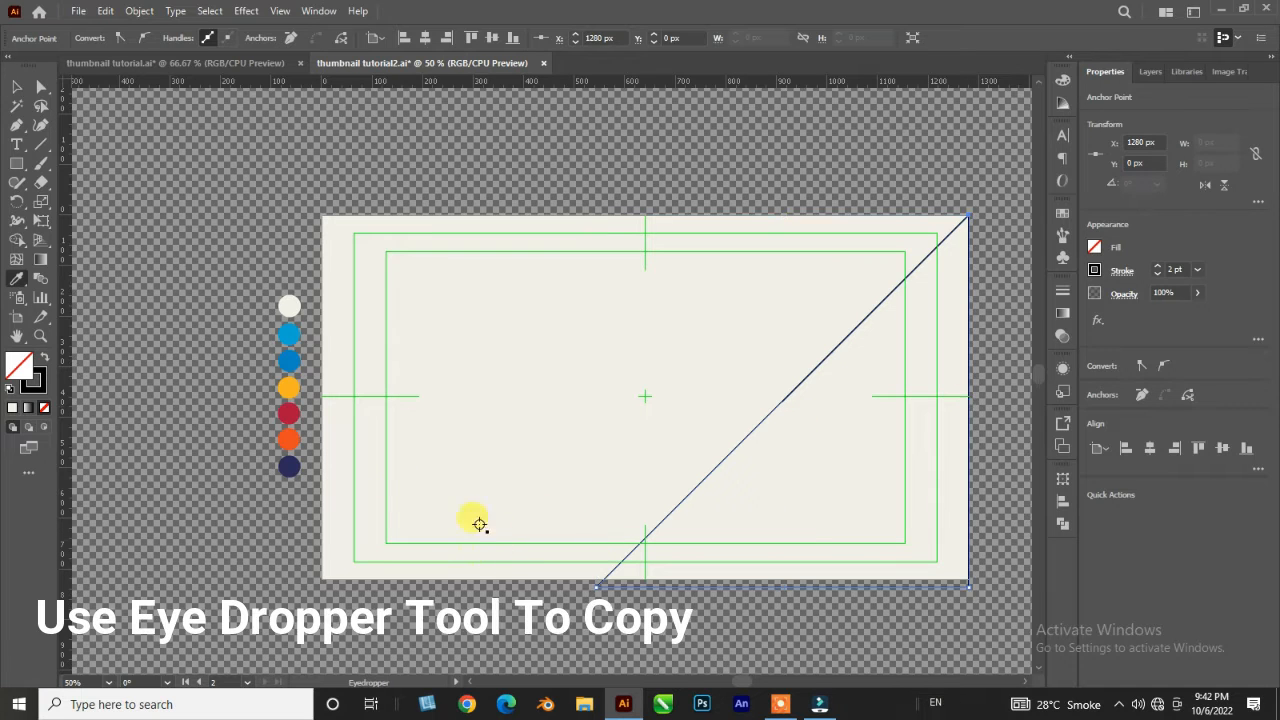
pyautogui.click(289, 361)
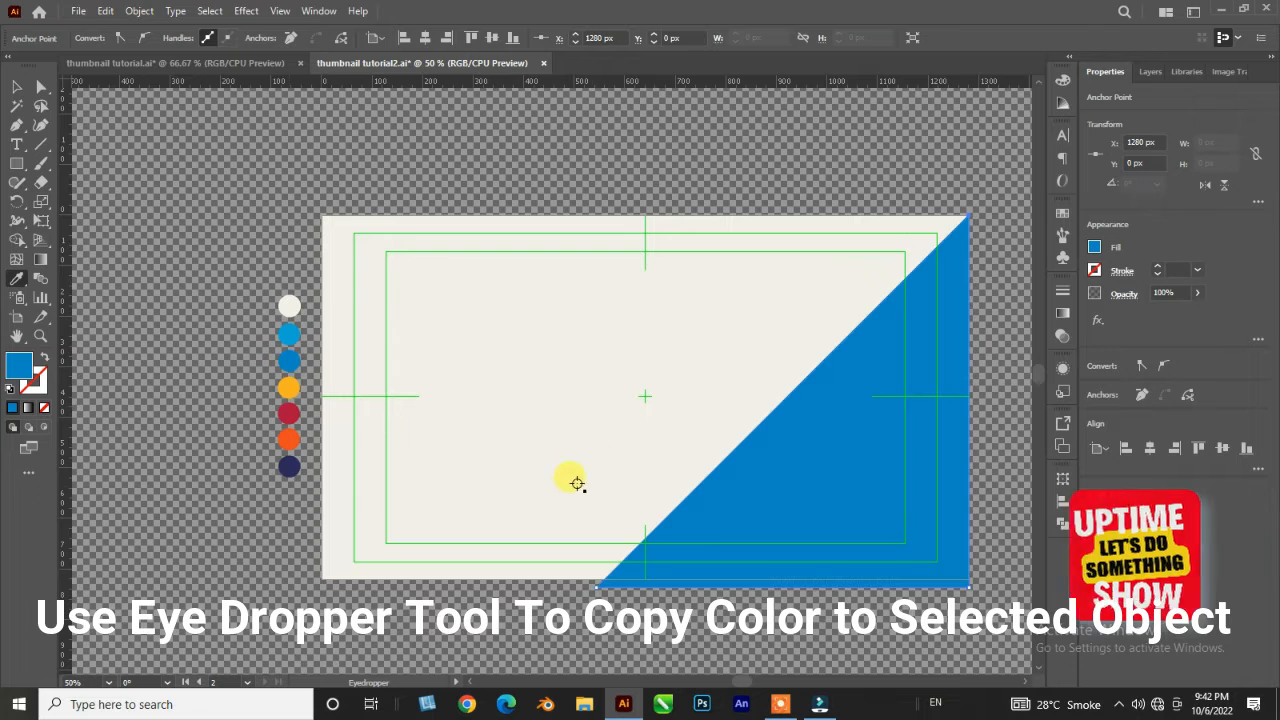
pyautogui.press('v')
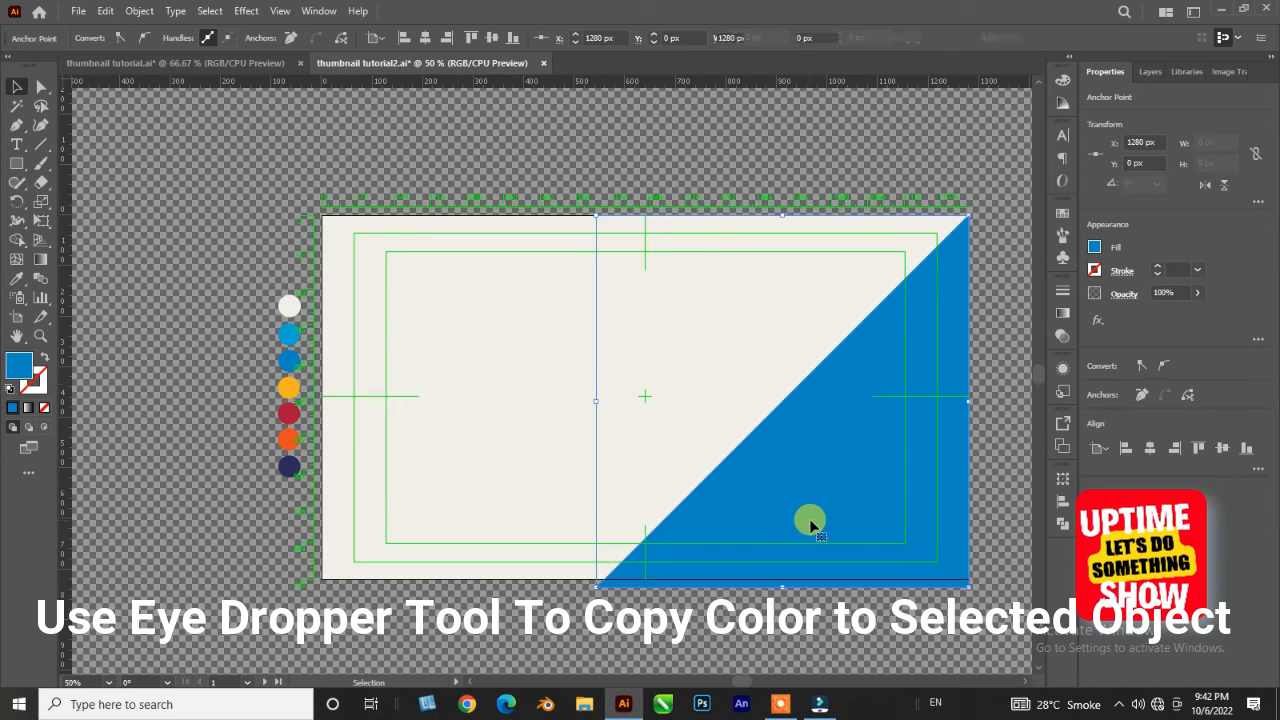
pyautogui.click(809, 520)
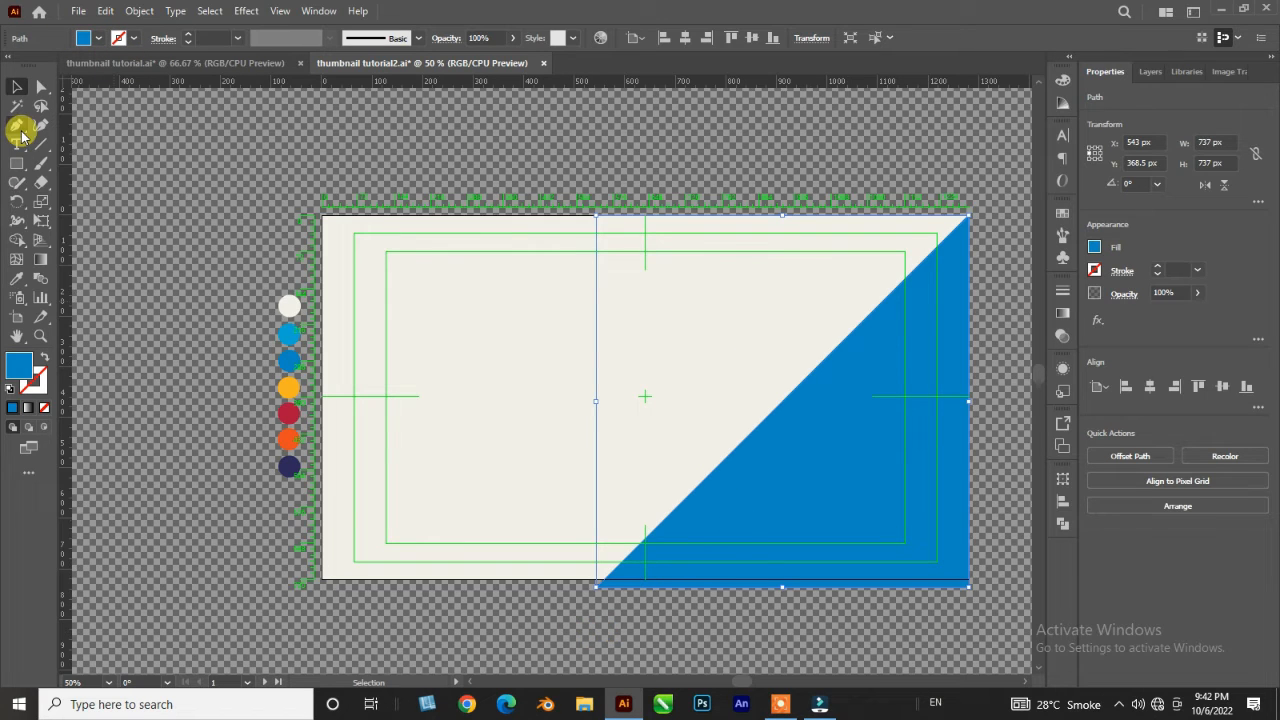
# - Try to remove the fill from the blue triangle
pyautogui.press('a')
pyautogui.click(99, 38)
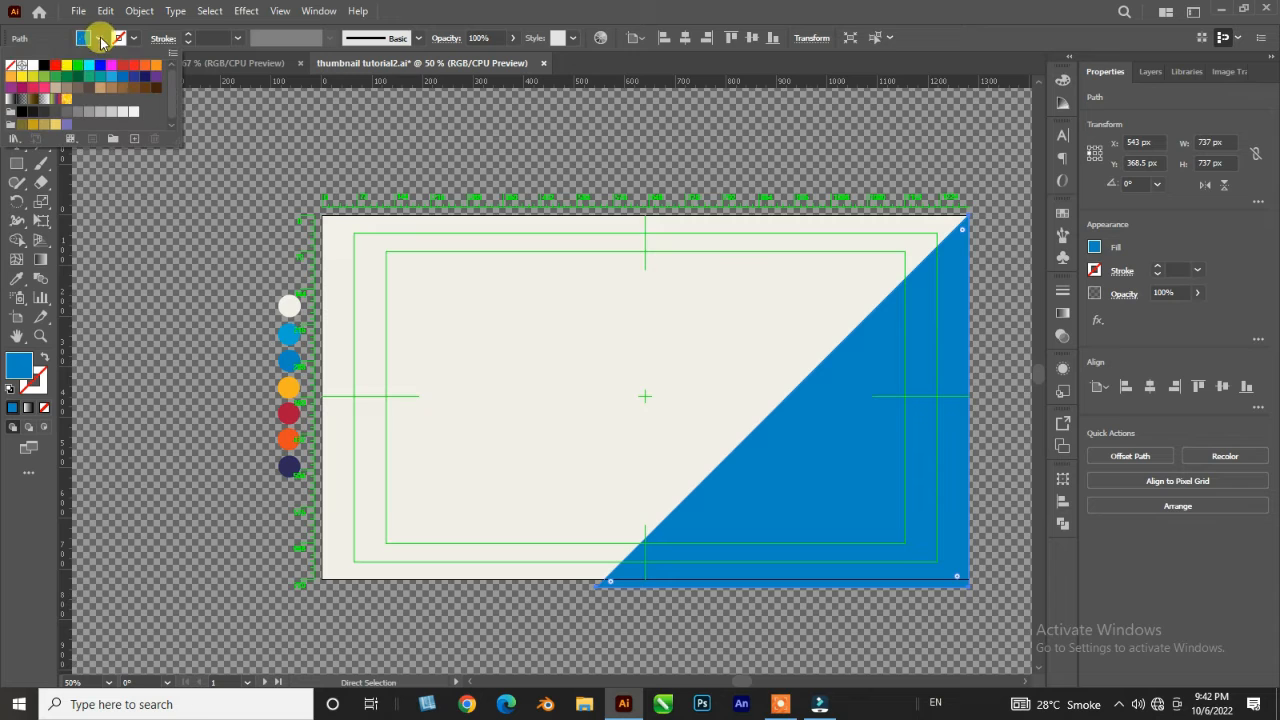
pyautogui.click(11, 65)
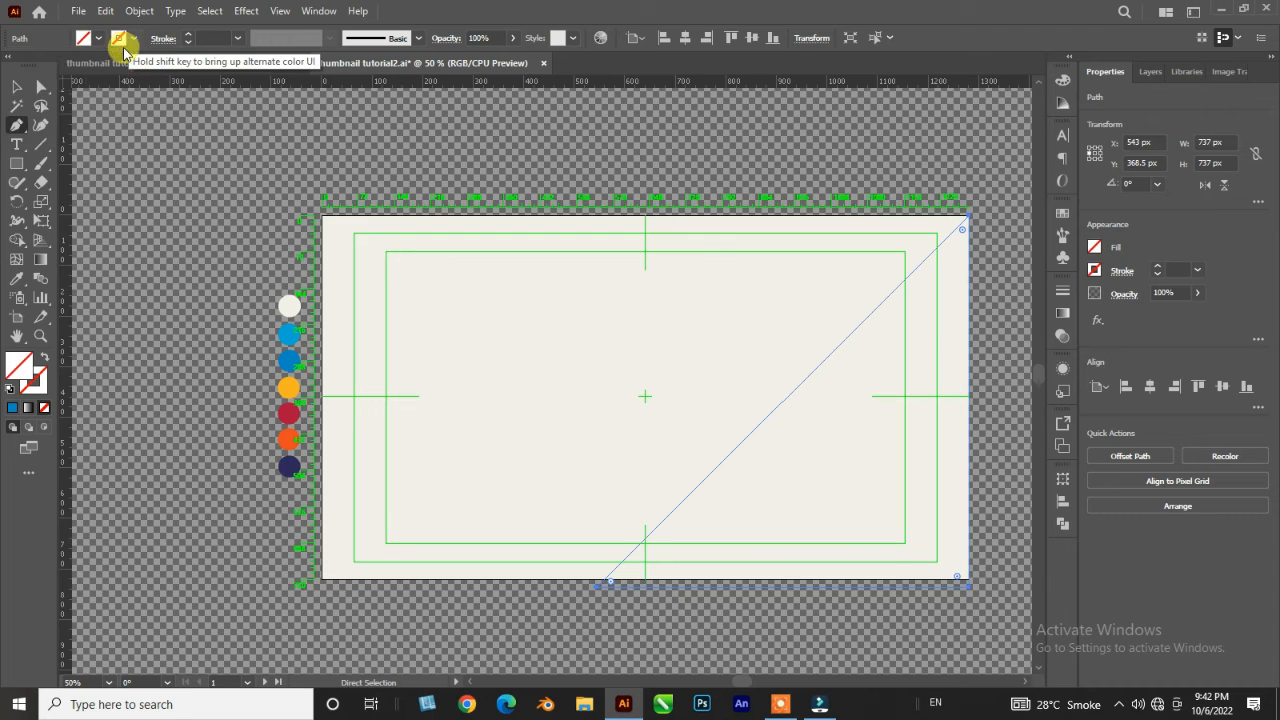
pyautogui.hotkey('ctrl', 'z')
pyautogui.press('v')
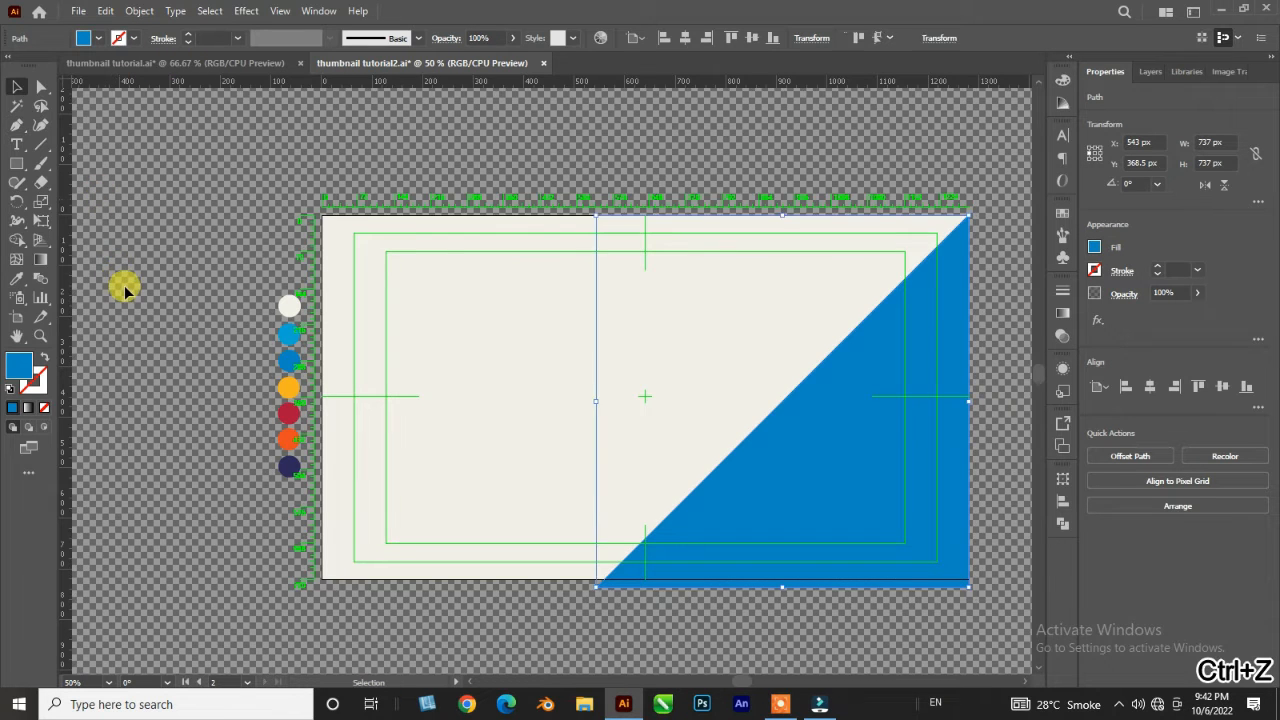
# - With nothing selected, set the drawing colours to no fill and a black stroke, and the stroke weight to 2 pt
pyautogui.click(126, 290)
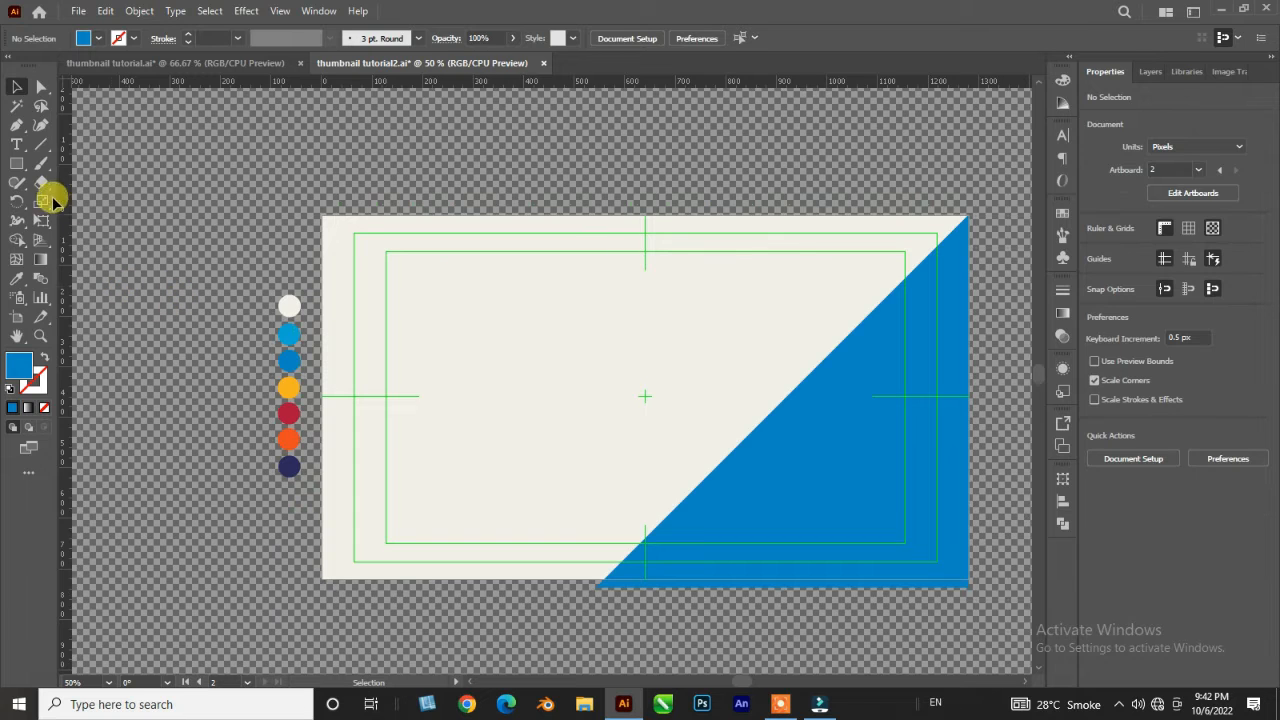
pyautogui.press('a')
pyautogui.click(98, 38)
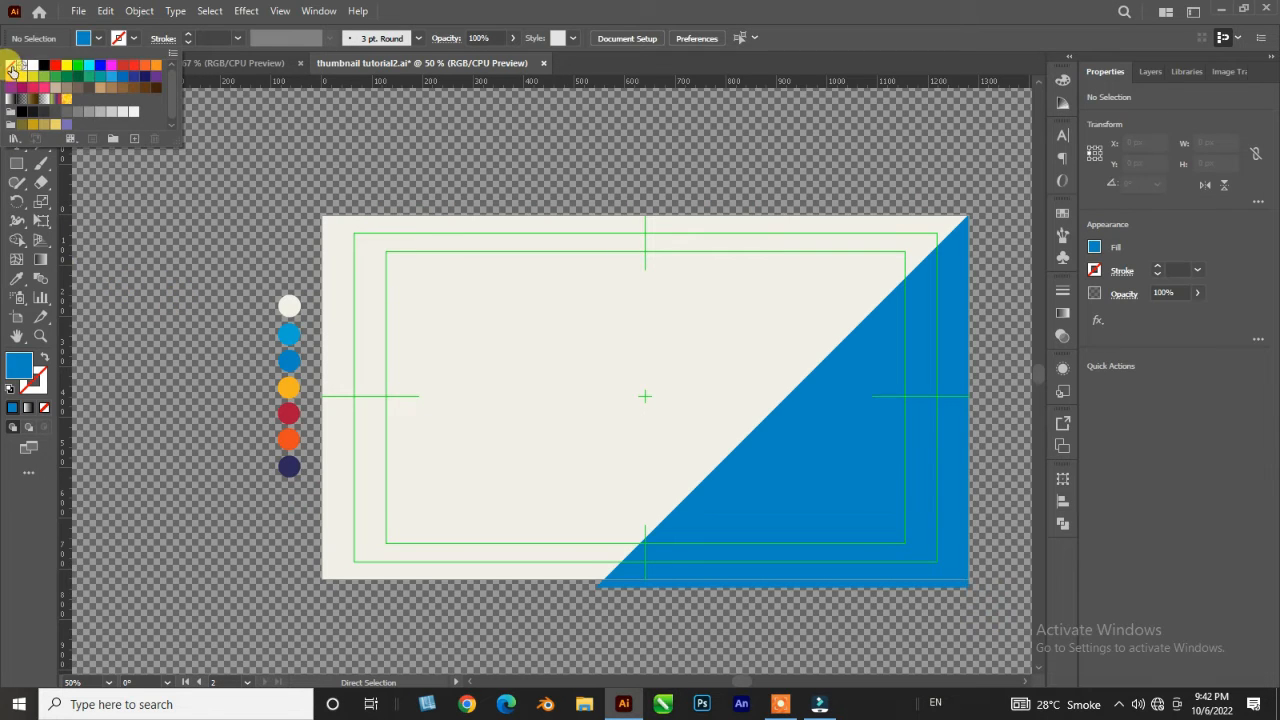
pyautogui.click(12, 70)
pyautogui.click(134, 40)
pyautogui.click(43, 67)
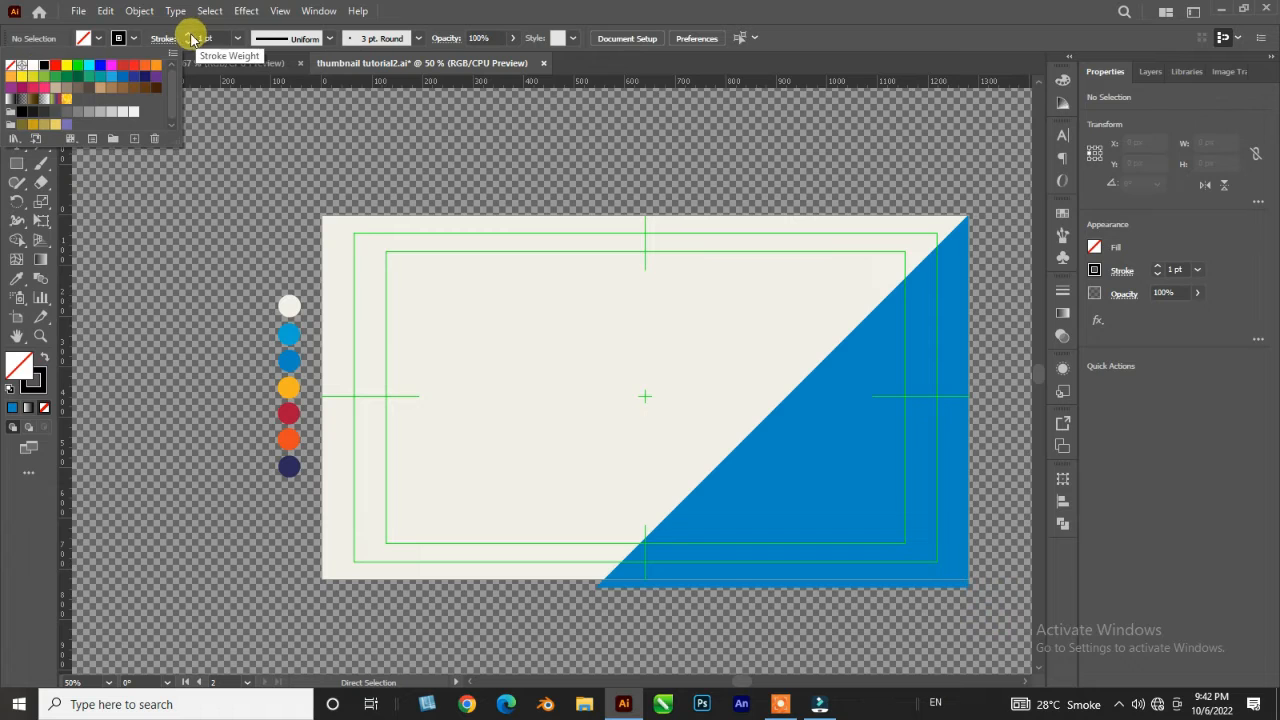
pyautogui.click(190, 36)
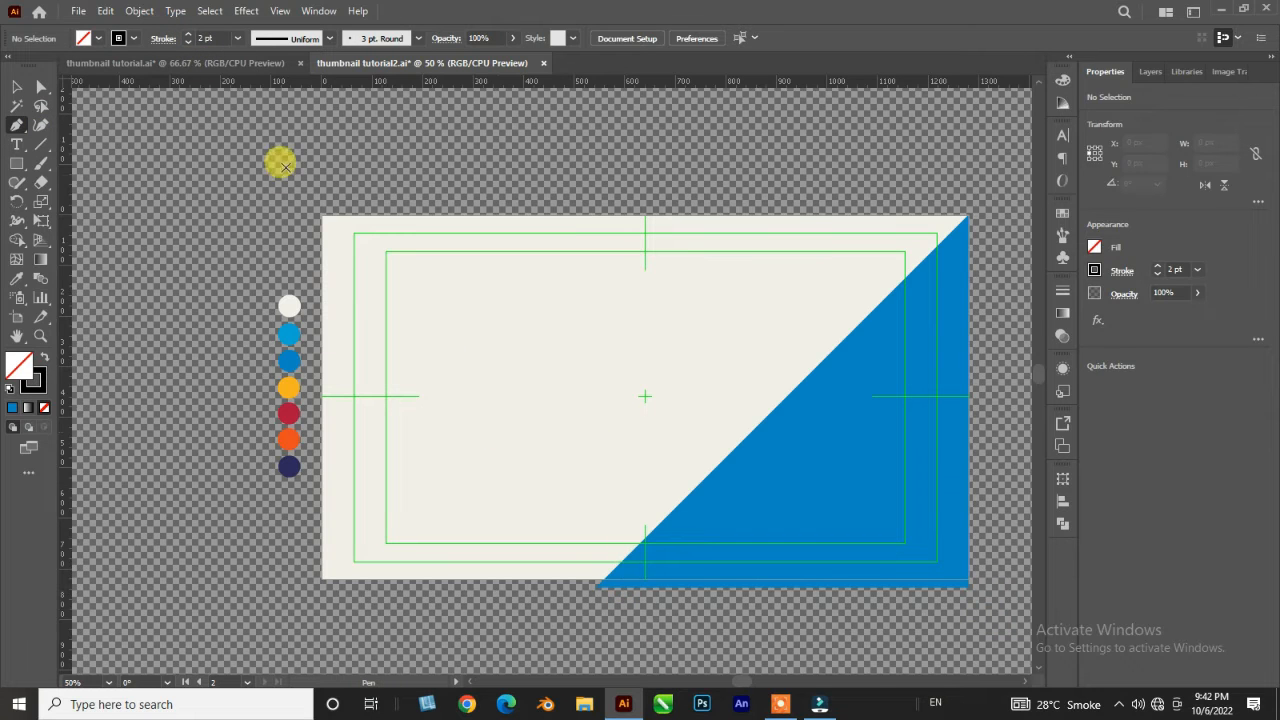
# - Draw a closed upright rectangle about 500 px wide and 700 px high with the Pen tool, starting at the blue triangle's lower-left tip
pyautogui.click(596, 587)
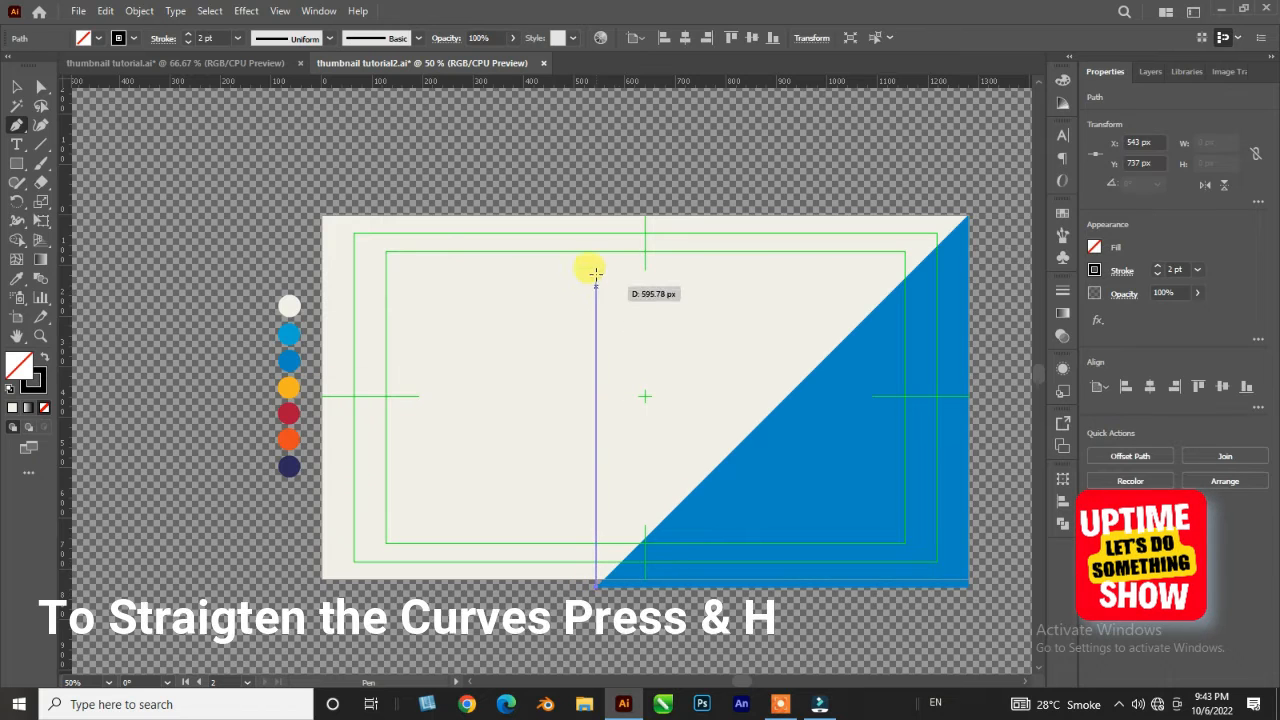
pyautogui.keyDown('shift'); pyautogui.click(595, 233); pyautogui.keyUp('shift')
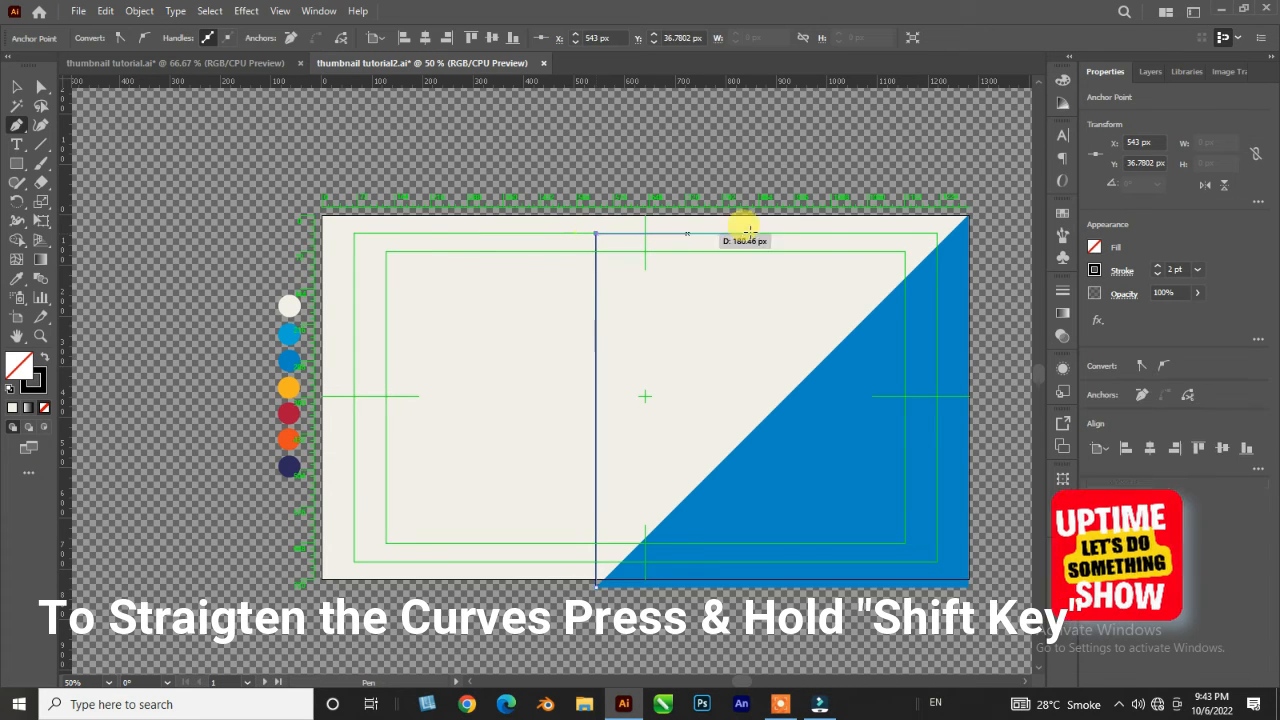
pyautogui.keyDown('shift'); pyautogui.click(846, 233); pyautogui.keyUp('shift')
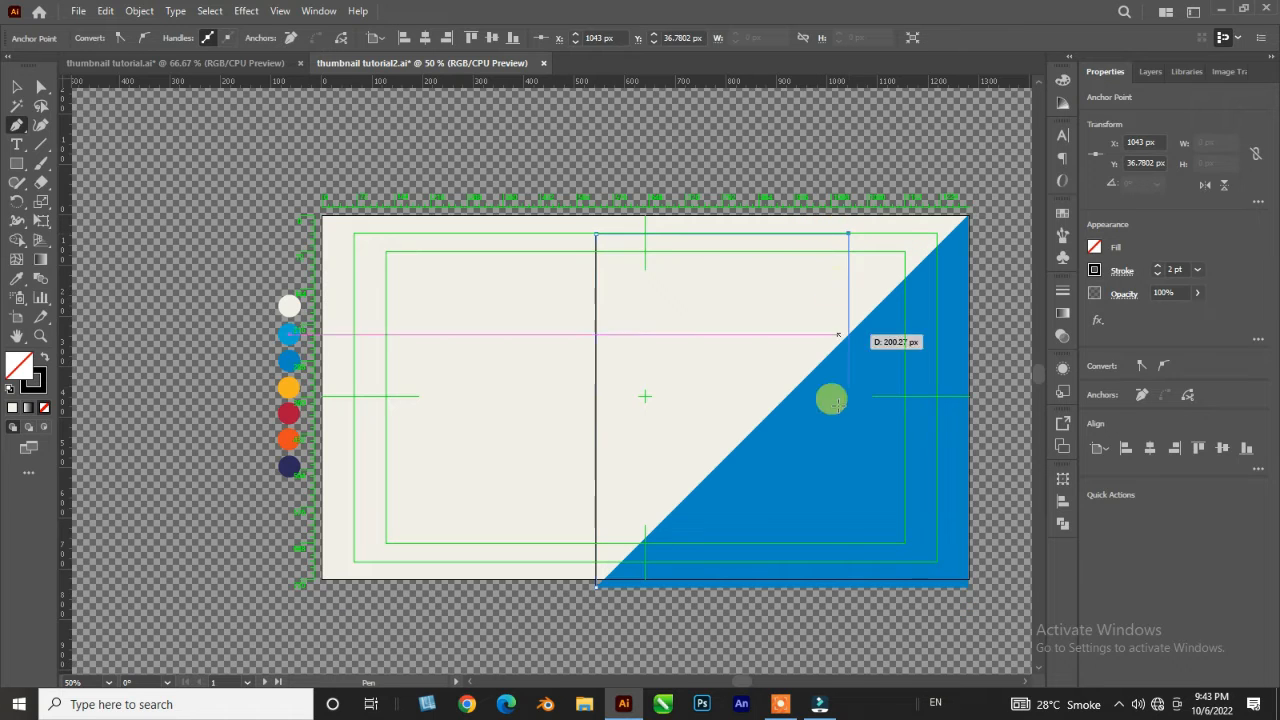
pyautogui.keyDown('shift'); pyautogui.click(843, 586); pyautogui.keyUp('shift')
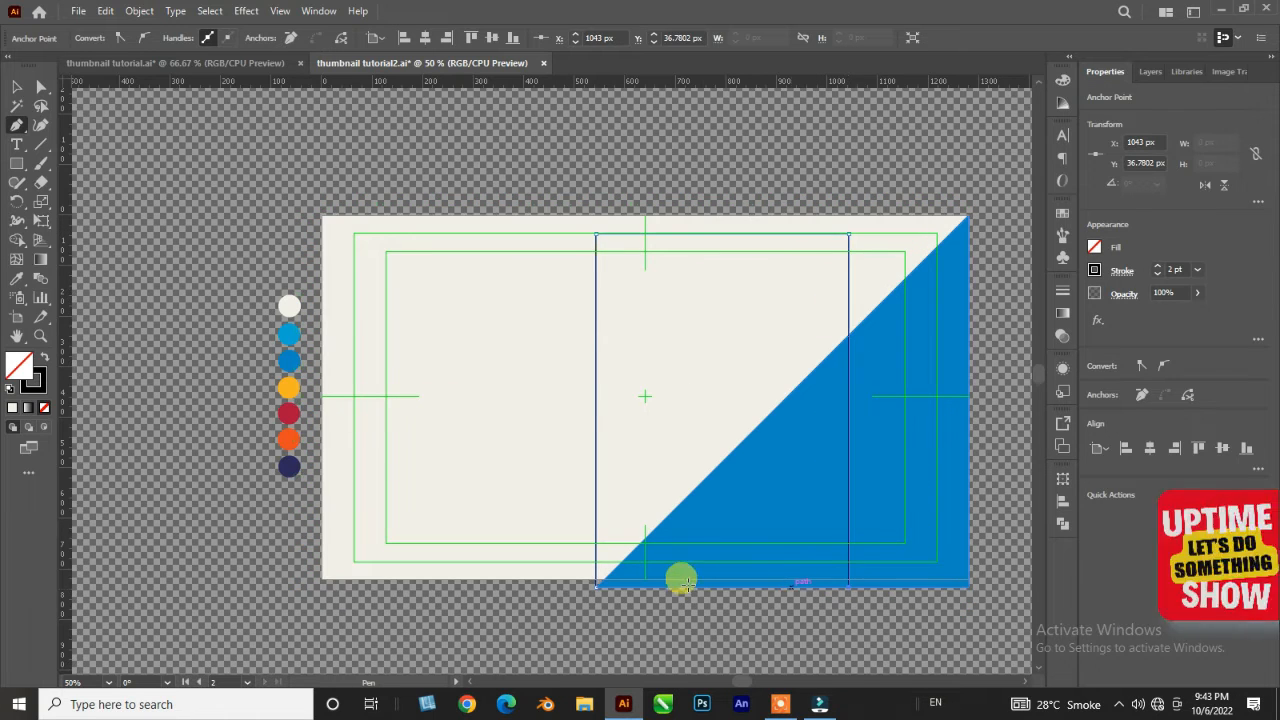
pyautogui.keyDown('shift'); pyautogui.click(595, 586); pyautogui.keyUp('shift')
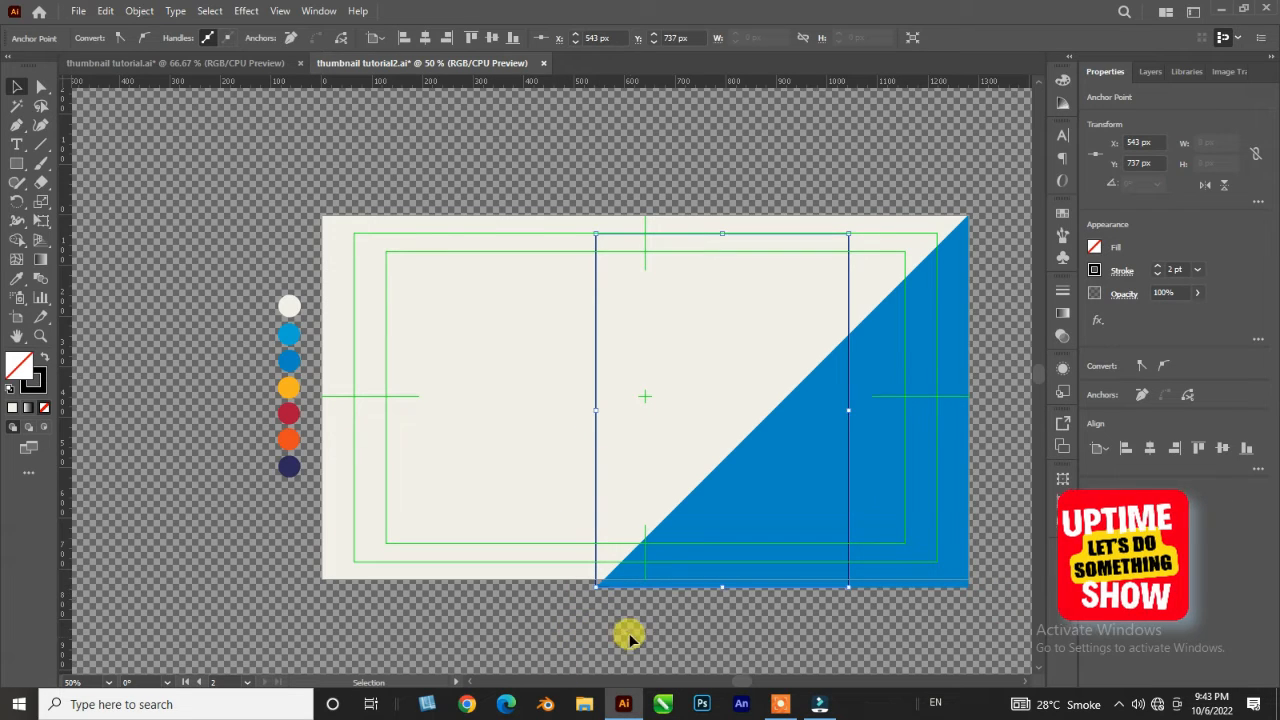
# - Copy the lighter blue palette circle's colour onto the rectangle with the Eyedropper tool and deselect it
pyautogui.press('i')
pyautogui.click(304, 363)
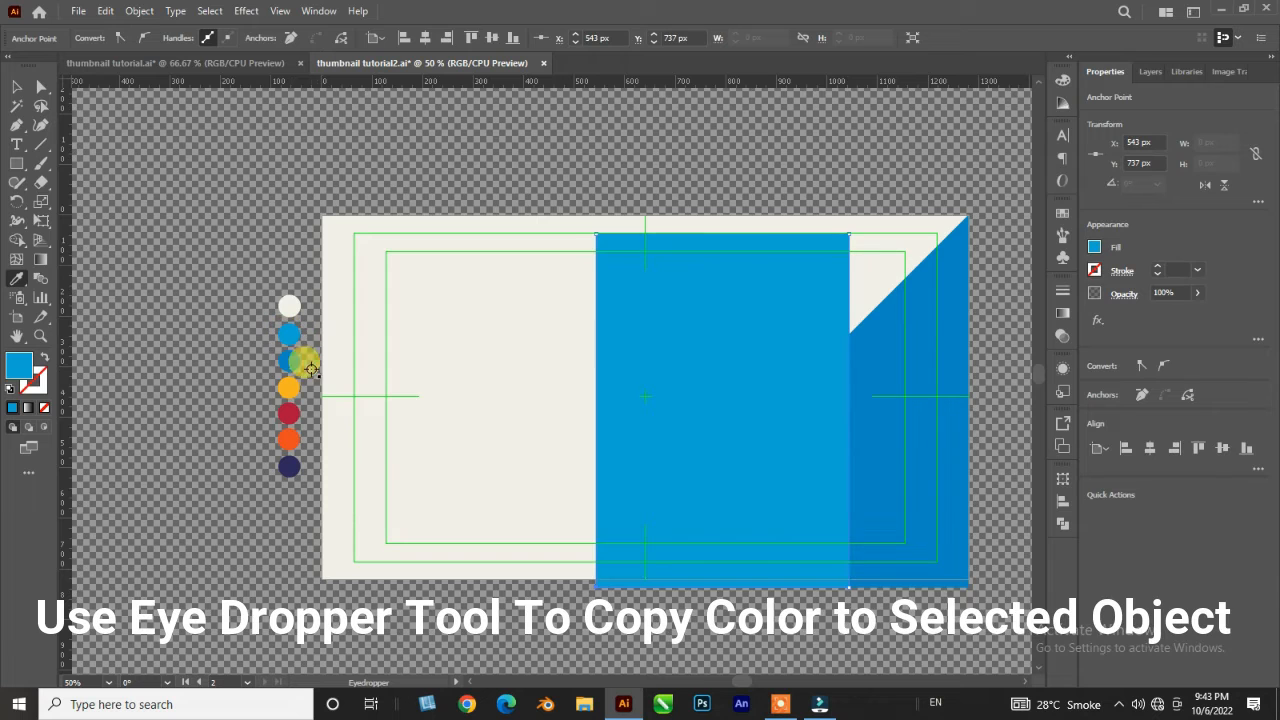
pyautogui.press('v')
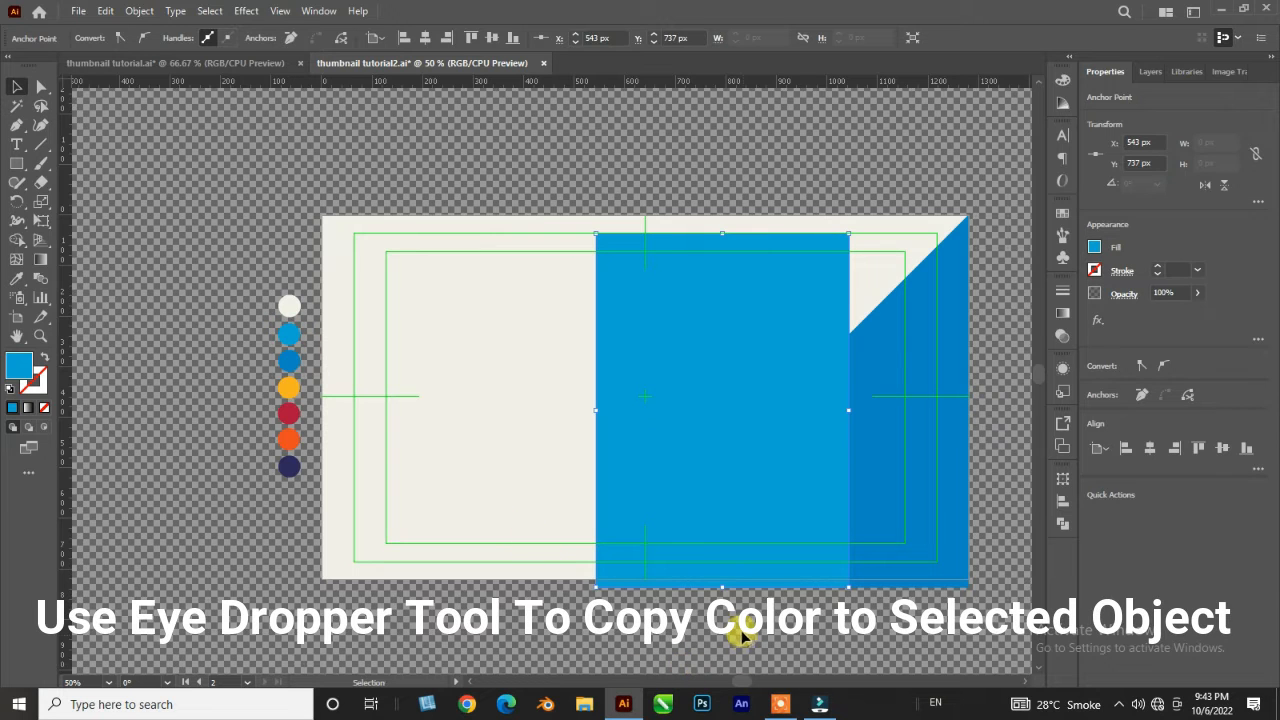
pyautogui.click(740, 635)
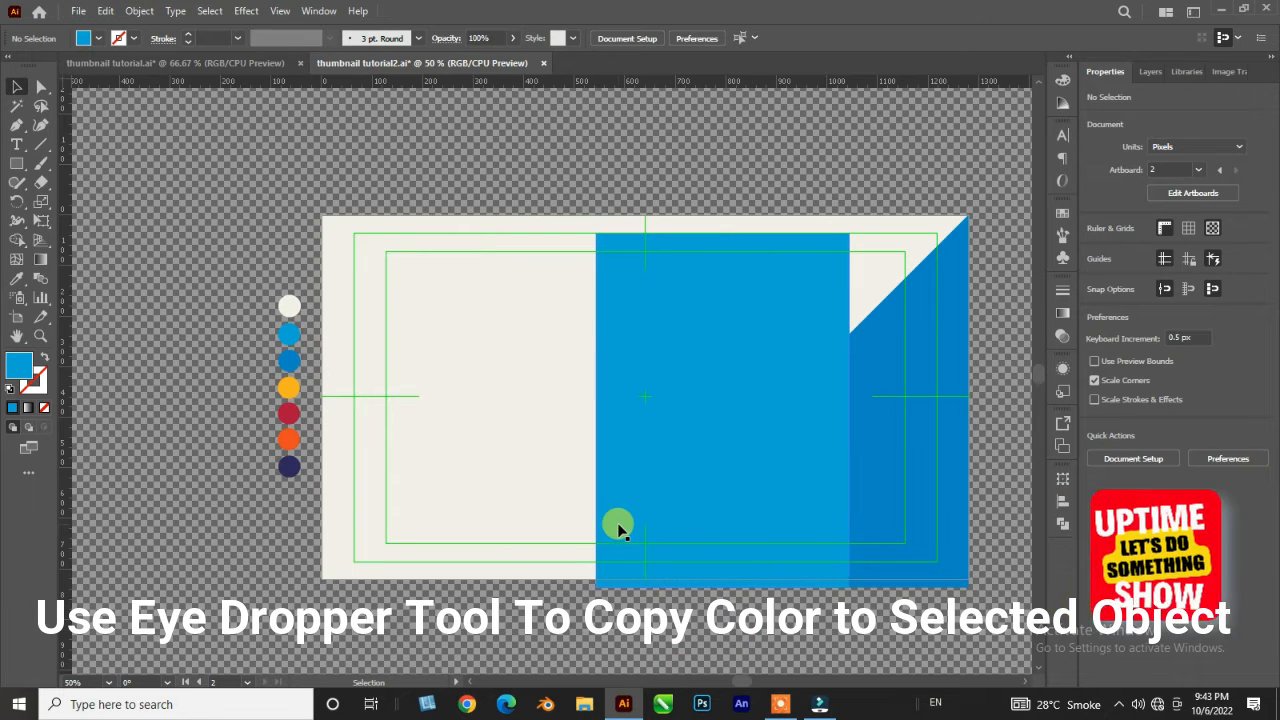
# - Reset the drawing colours to no fill with a black stroke and a stroke weight of 2 pt
pyautogui.press('a')
pyautogui.click(84, 38)
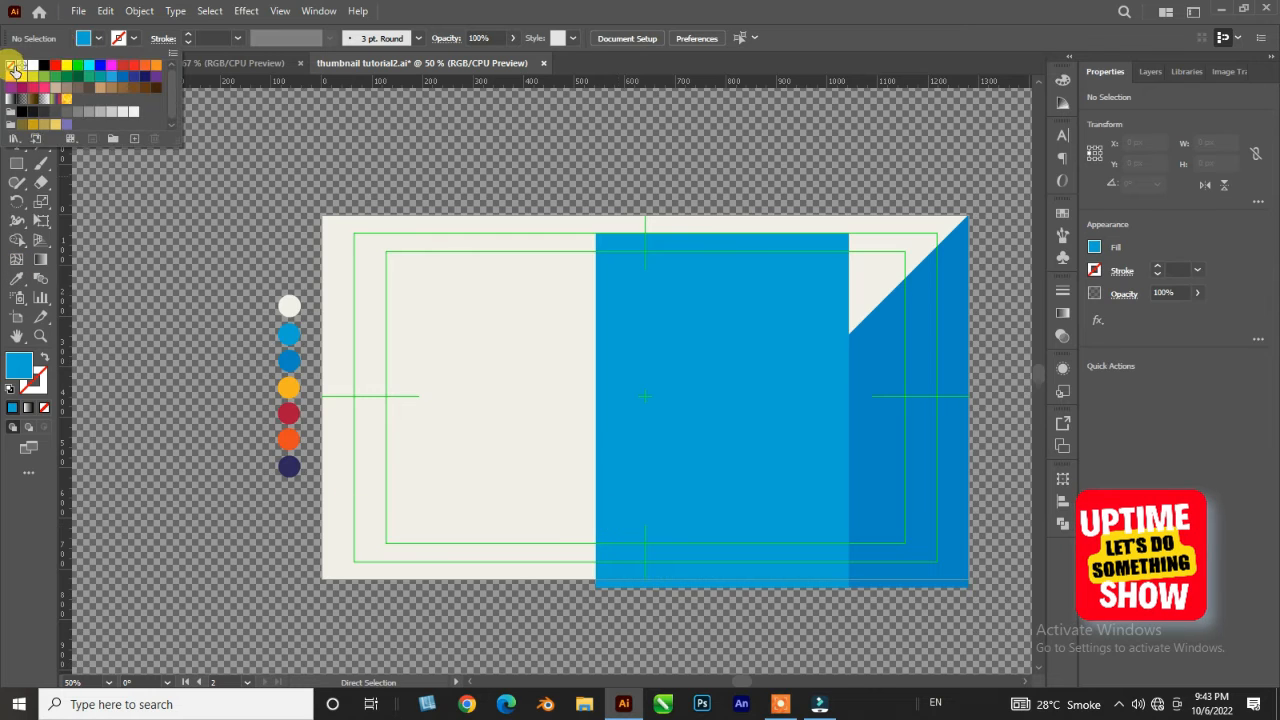
pyautogui.click(12, 67)
pyautogui.click(135, 39)
pyautogui.click(44, 66)
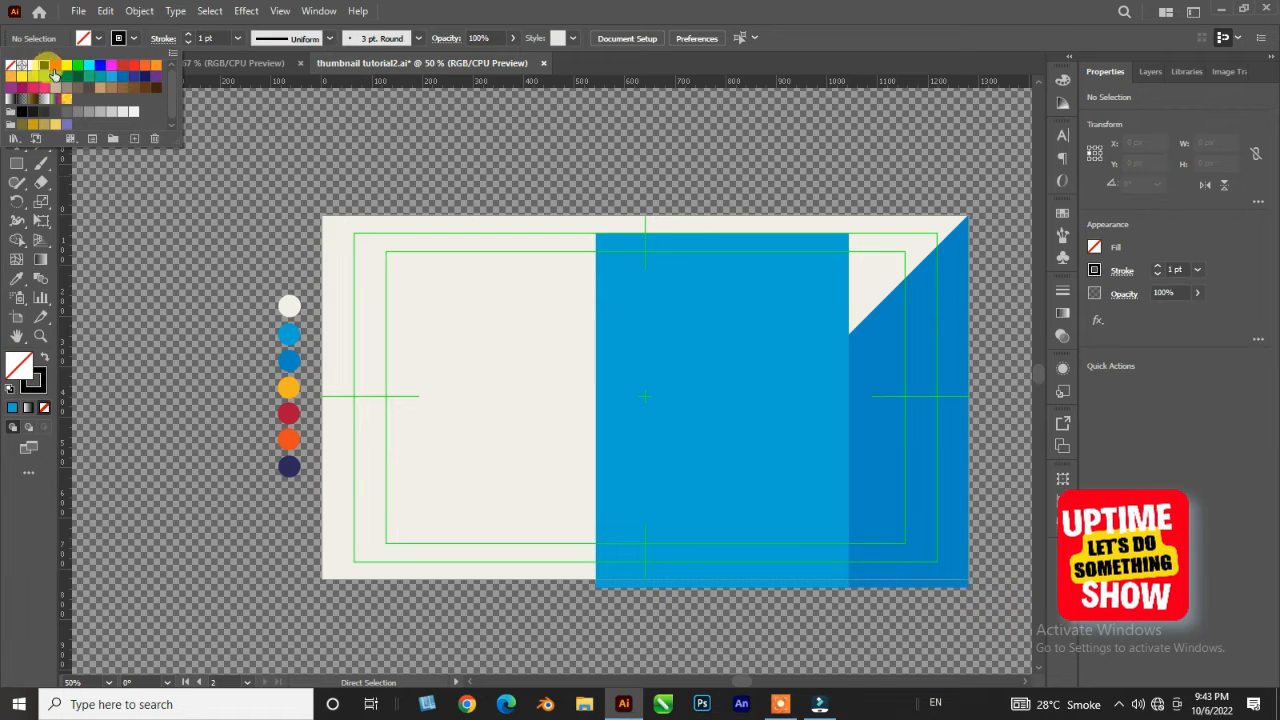
pyautogui.click(190, 35)
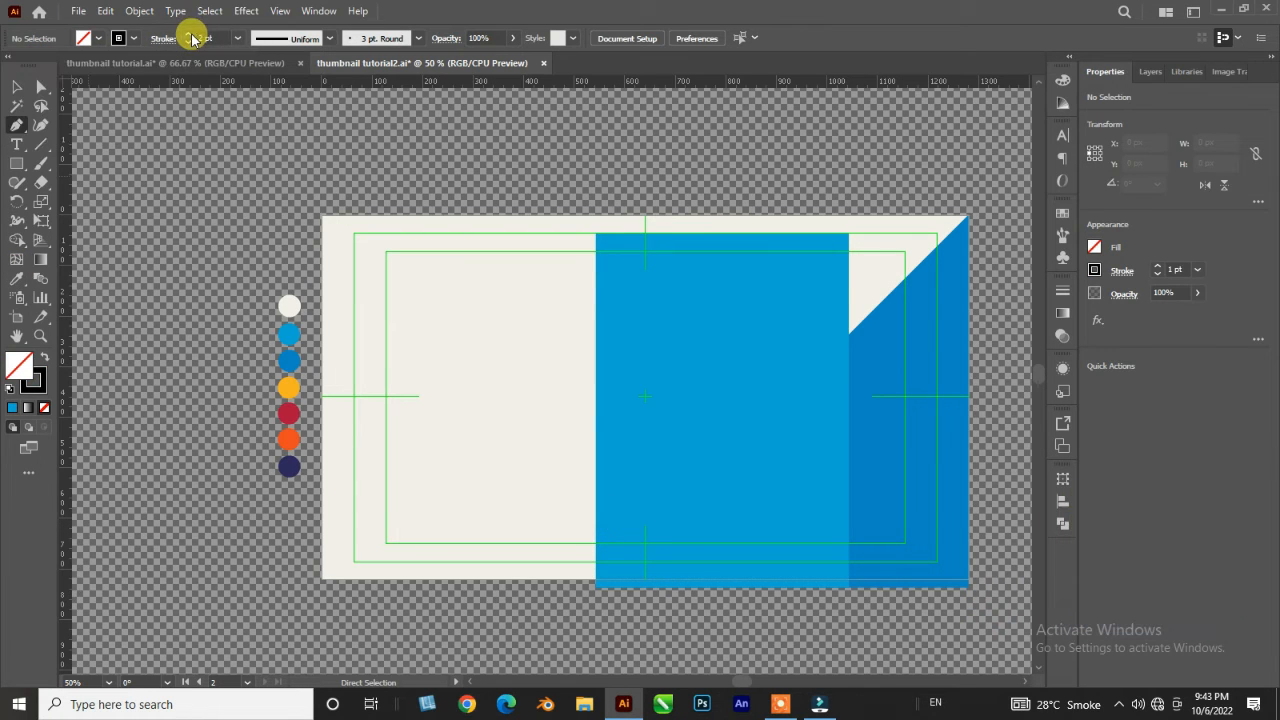
# - Draw a closed Pen shape inside the rectangle, with a notched lower-left corner, a short vertical edge and a 45-degree diagonal up to the right edge
pyautogui.click(595, 585)
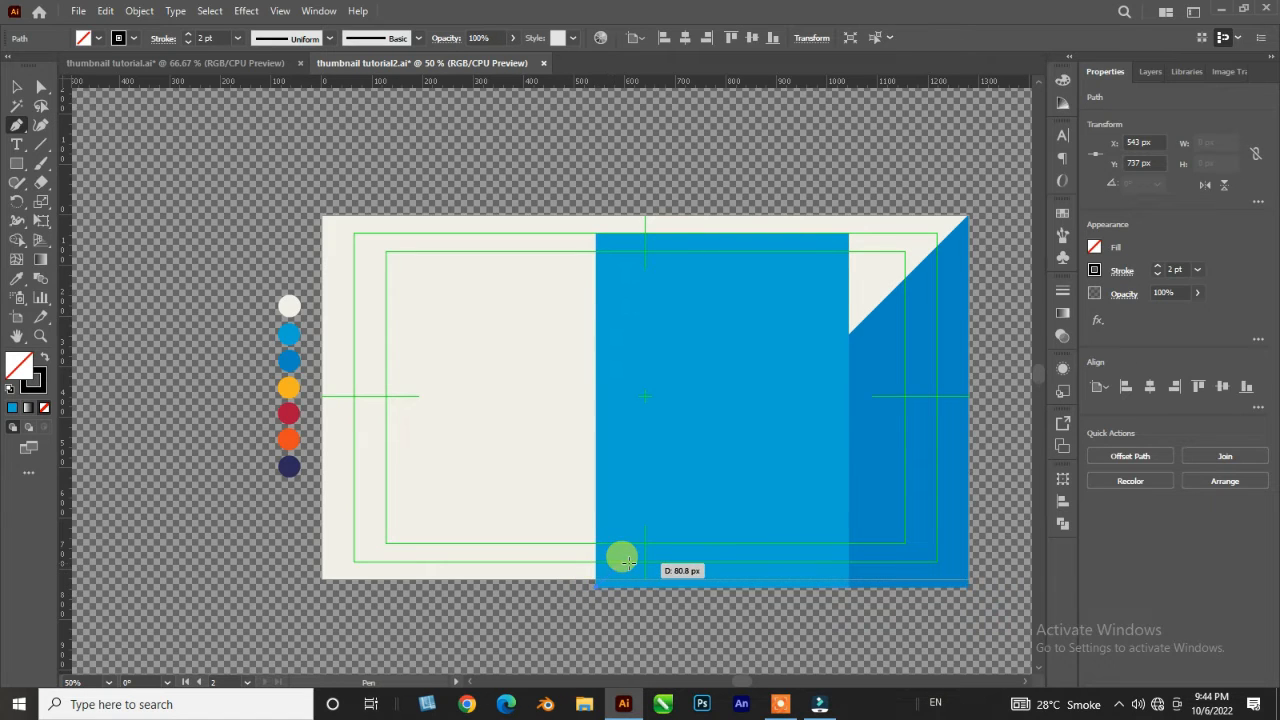
pyautogui.click(609, 568)
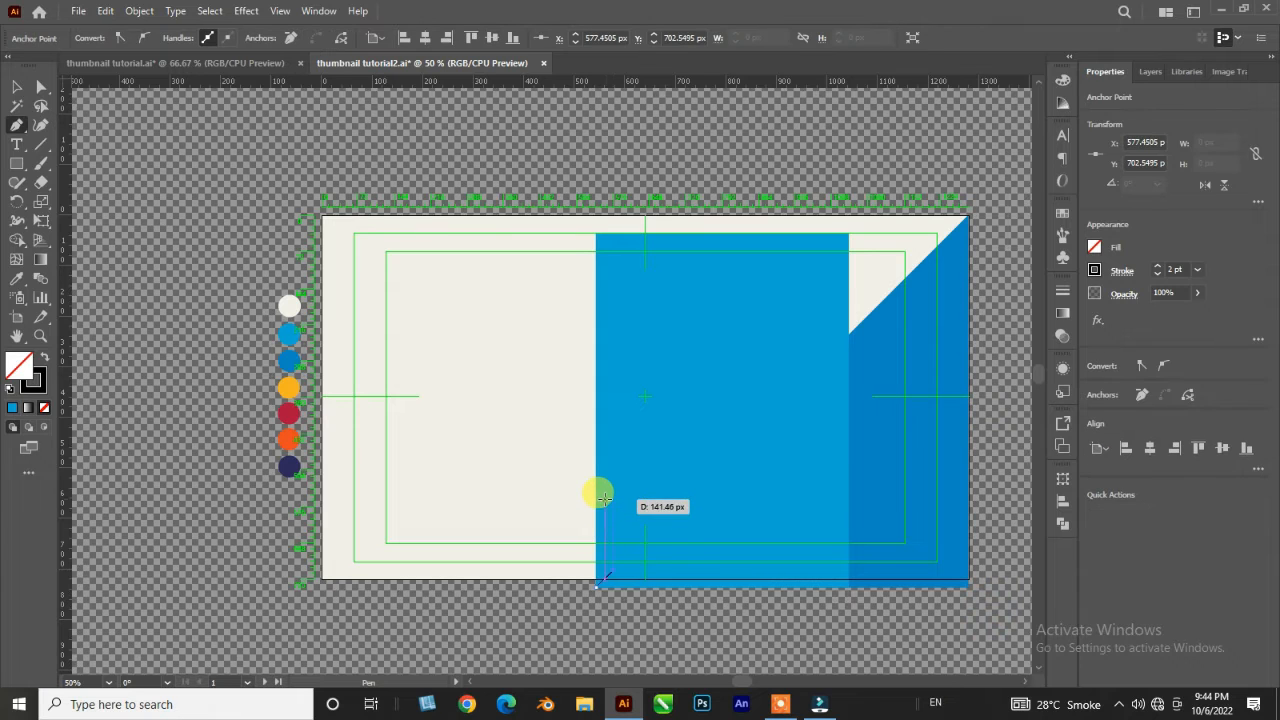
pyautogui.click(612, 446)
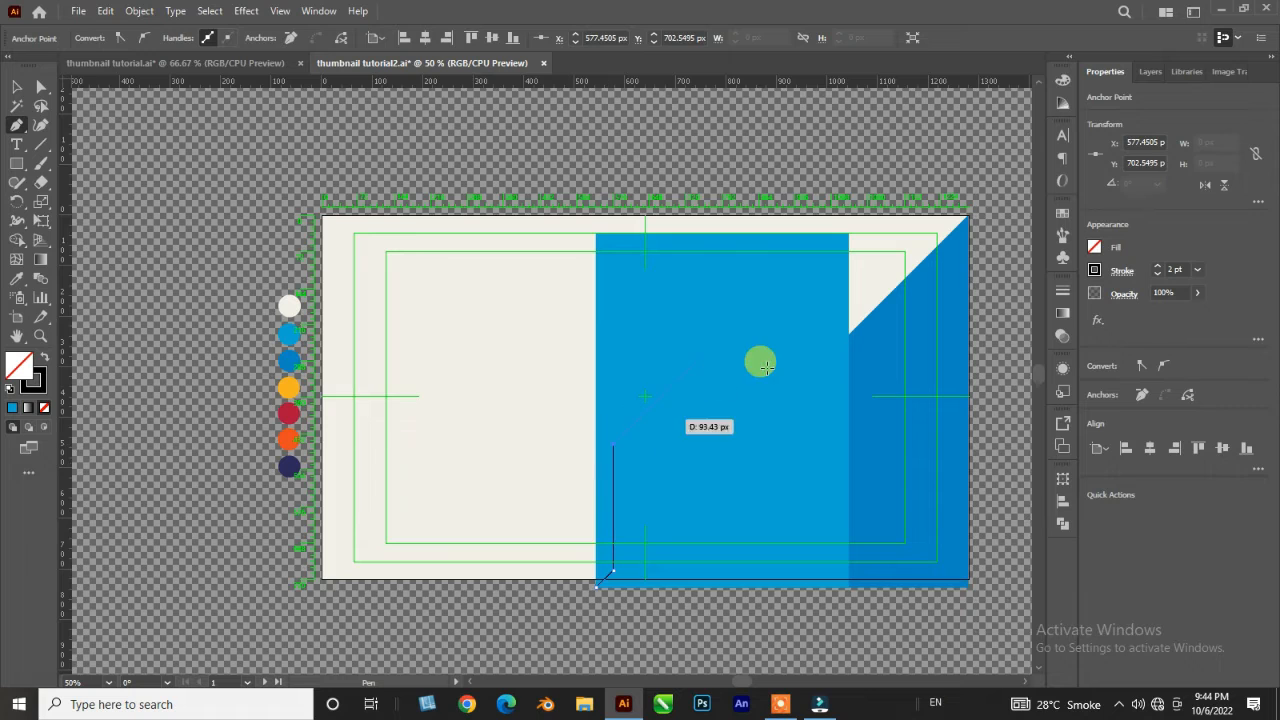
pyautogui.hotkey('ctrl', 'z')
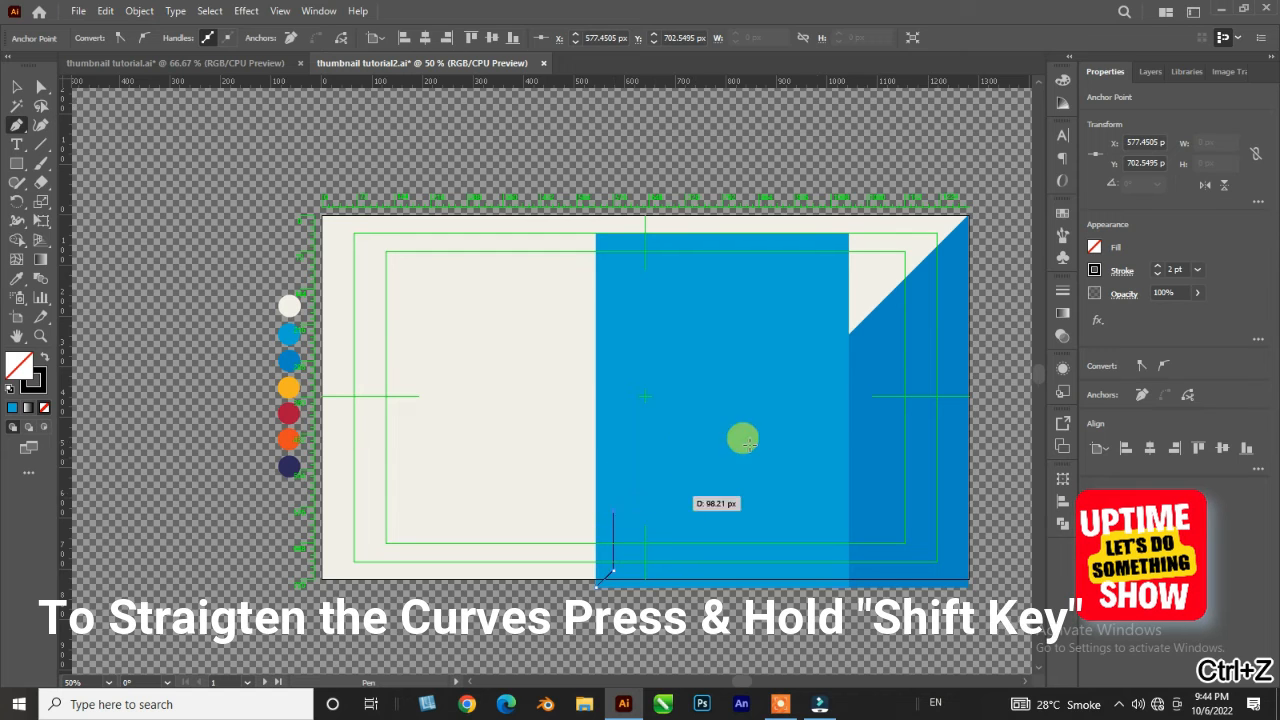
pyautogui.click(845, 272)
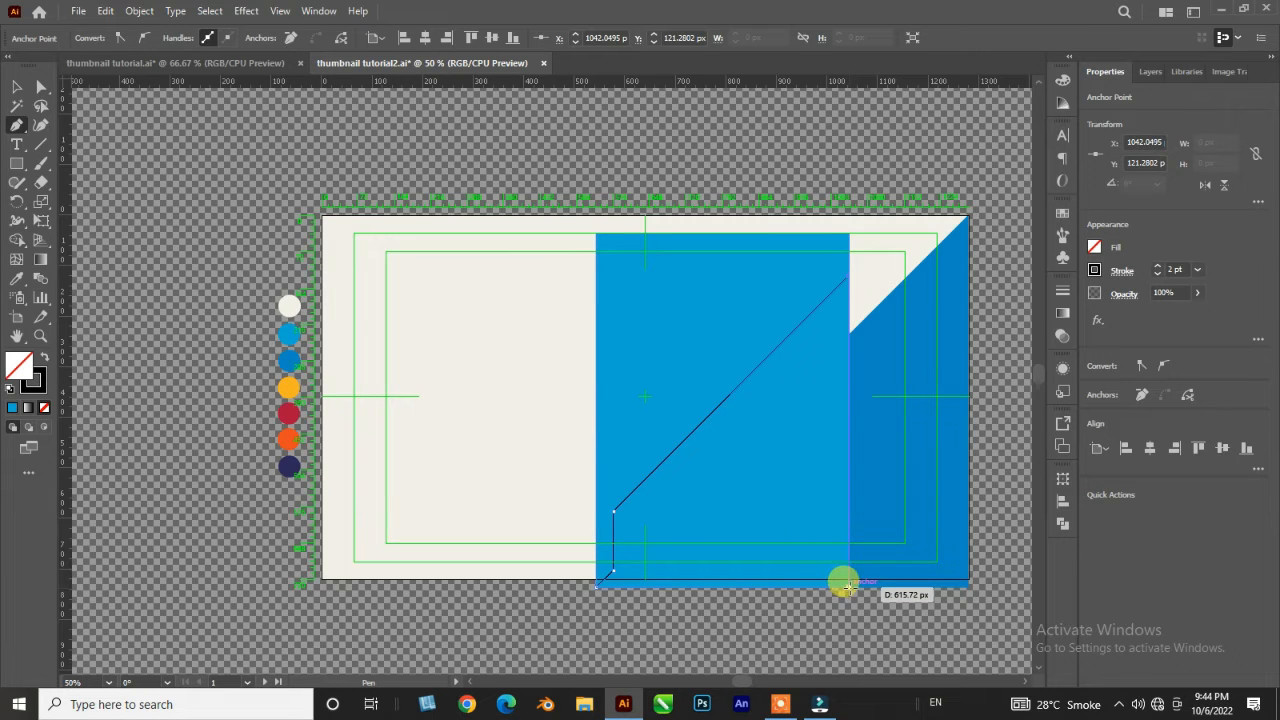
pyautogui.click(847, 584)
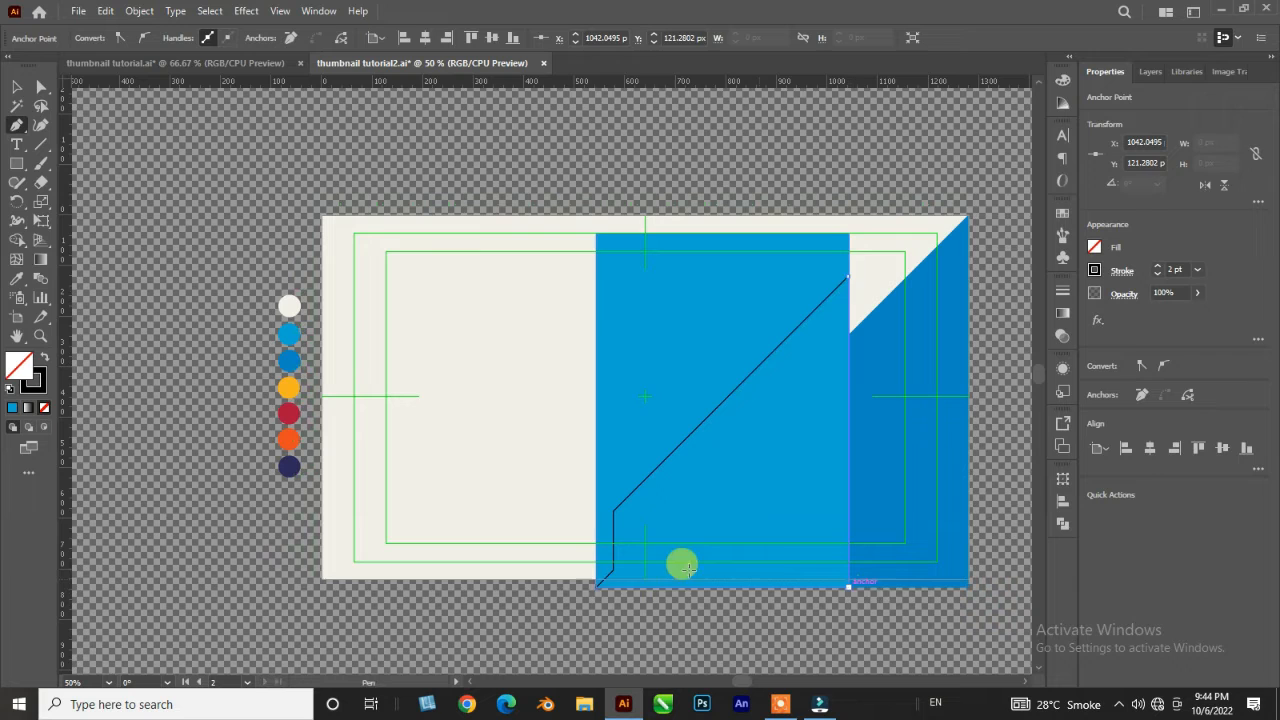
pyautogui.click(595, 585)
# - Use the Eyedropper to fill the new diagonal shape with the palette's lighter blue and the rectangle behind it with the background's off-white
pyautogui.press('i')
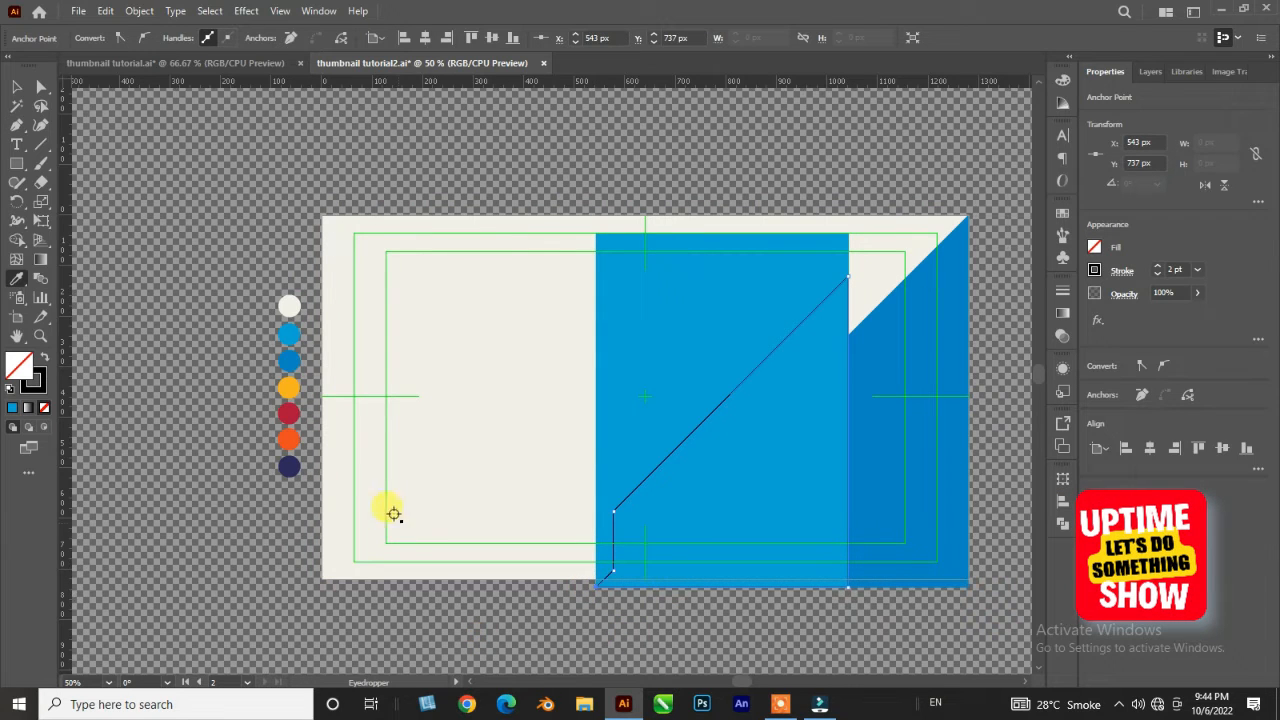
pyautogui.click(289, 335)
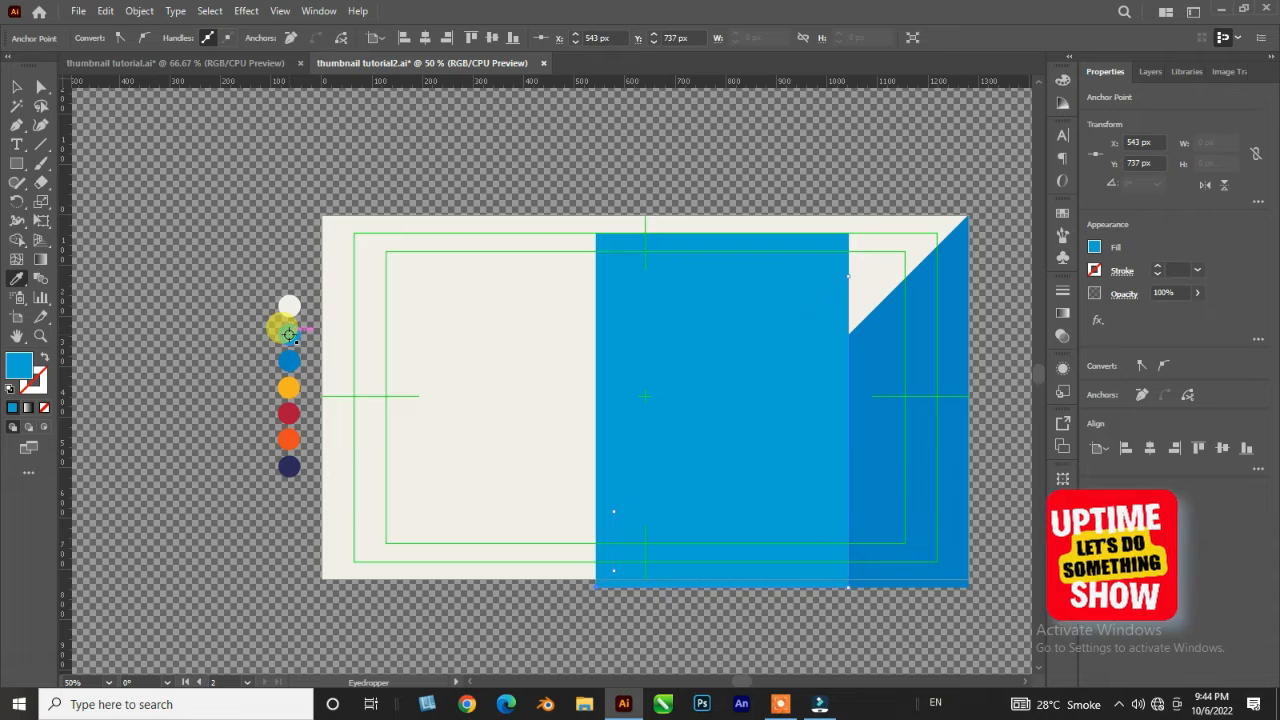
pyautogui.click(651, 346)
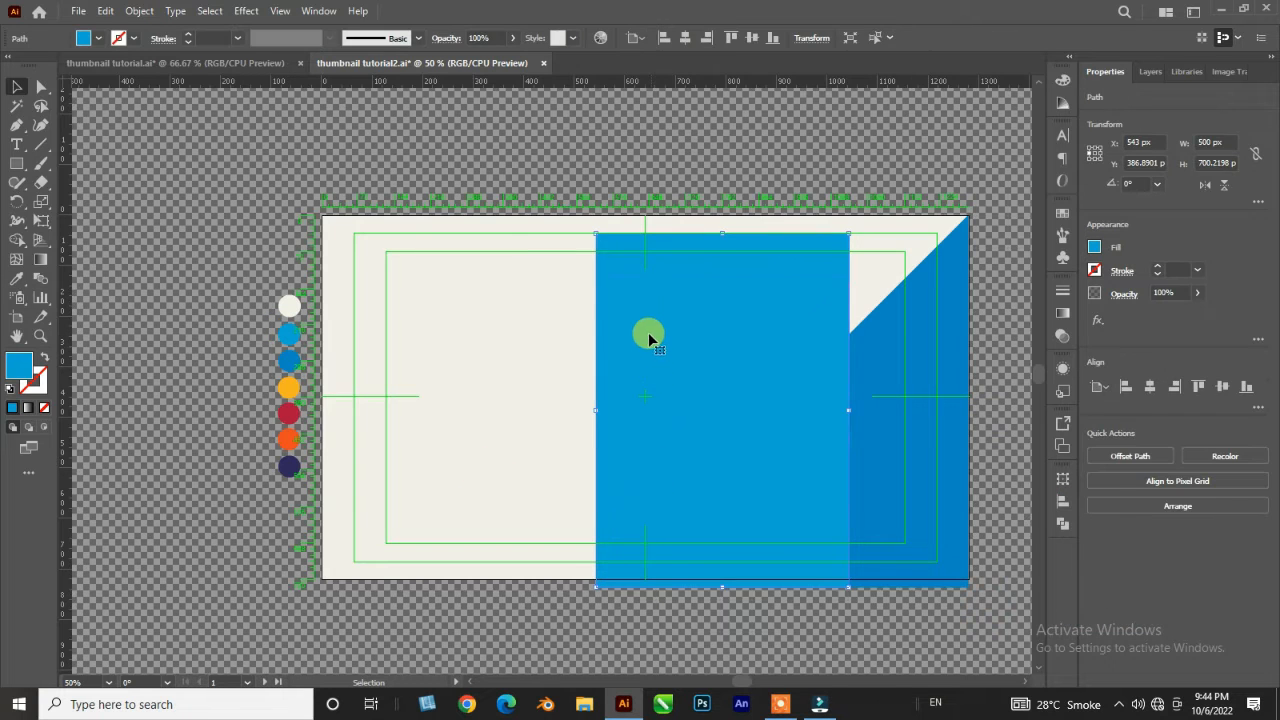
pyautogui.press('i')
pyautogui.click(497, 359)
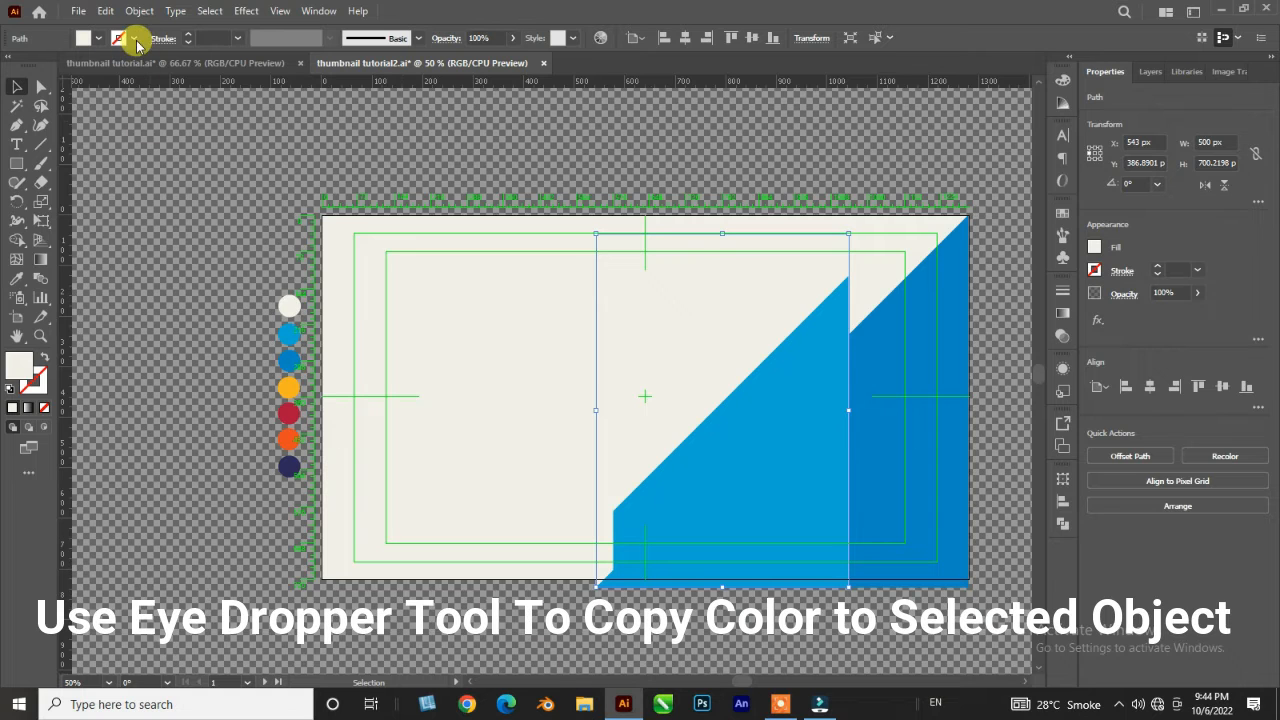
# - Give the off-white rectangle a black outline and deselect it
pyautogui.click(136, 40)
pyautogui.click(42, 62)
pyautogui.click(242, 307)
pyautogui.click(241, 305)
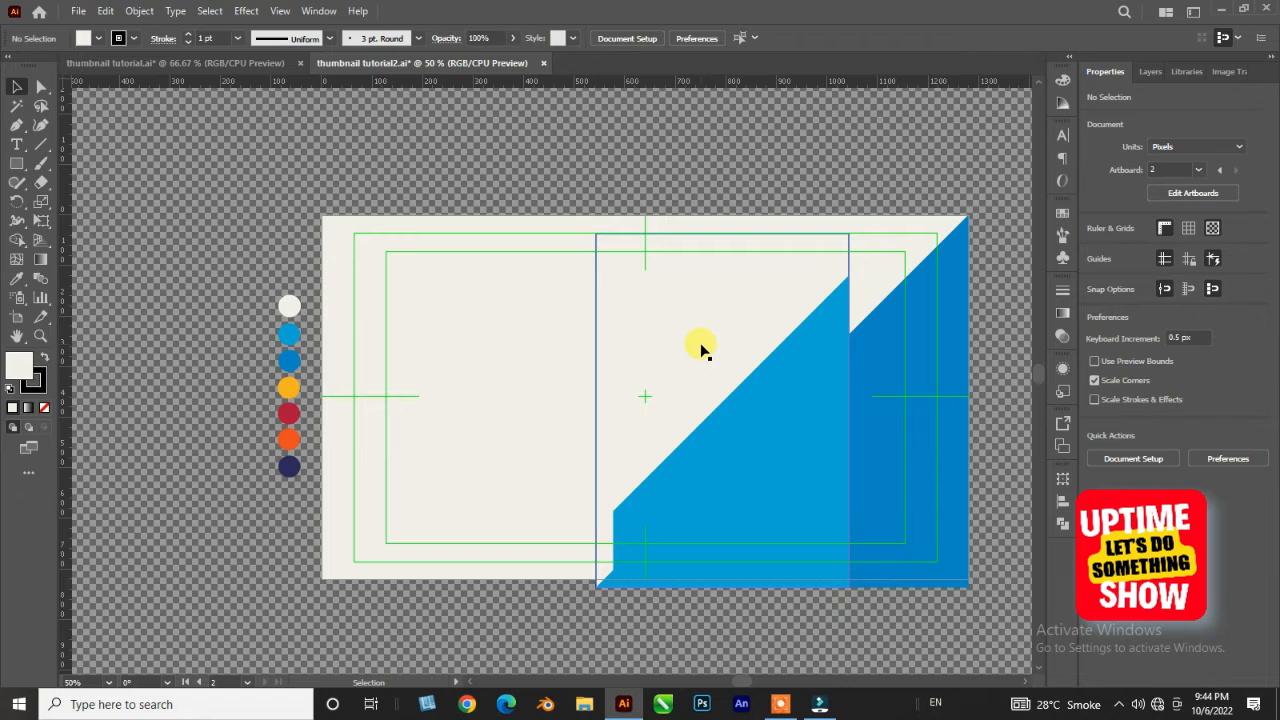
# - Set the drawing fill to none for the Pen tool
pyautogui.press('p')
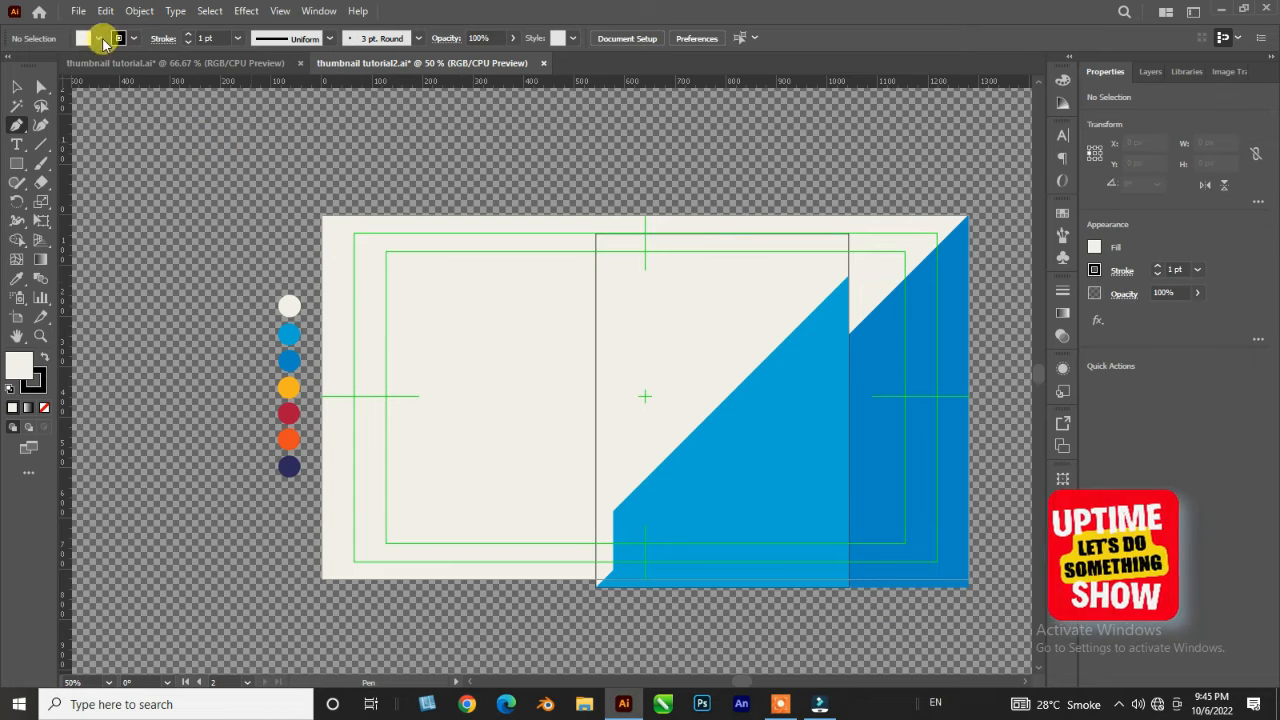
pyautogui.click(98, 38)
pyautogui.click(10, 64)
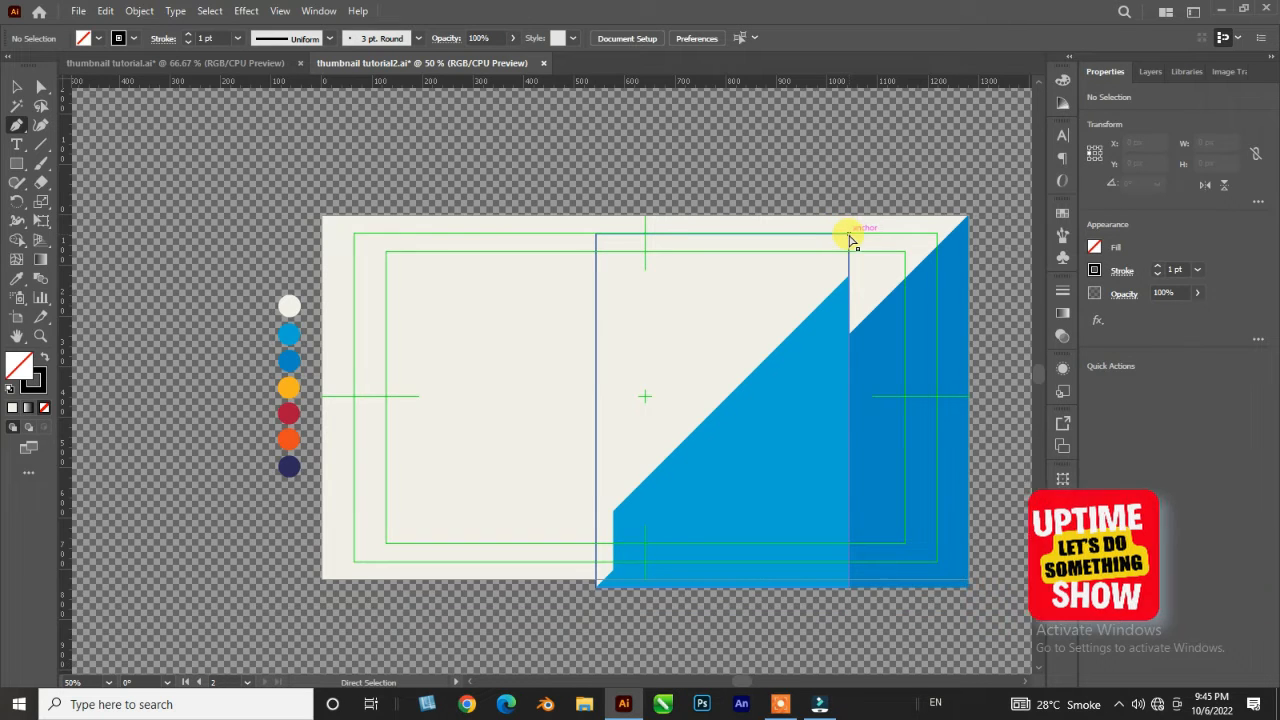
# - Draw a closed narrow diamond about 36 px wide and 700 px tall with the Pen tool, centred on the off-white rectangle's right edge
pyautogui.hotkey('ctrl', '+')
pyautogui.hotkey('ctrl', '+')
pyautogui.hscroll(2, 849, 240)
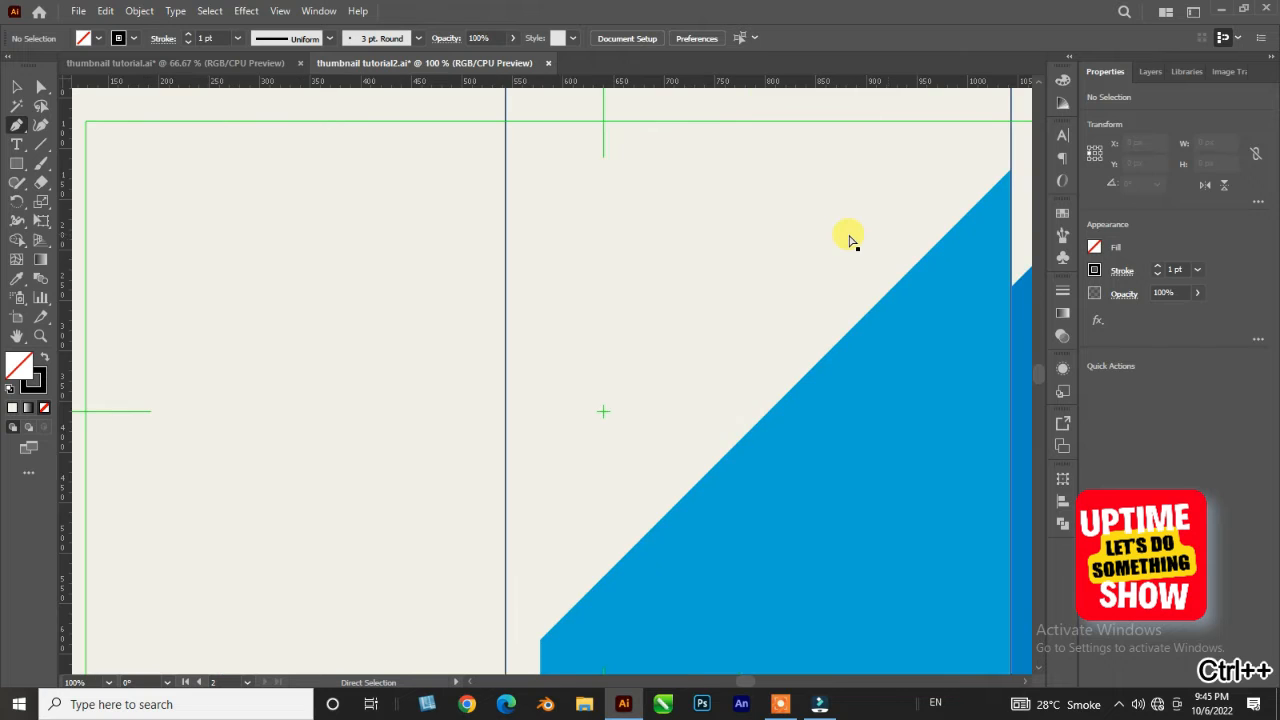
pyautogui.hscroll(-4, 889, 246)
pyautogui.hscroll(3, 888, 241)
pyautogui.scroll(-4, 930, 232)
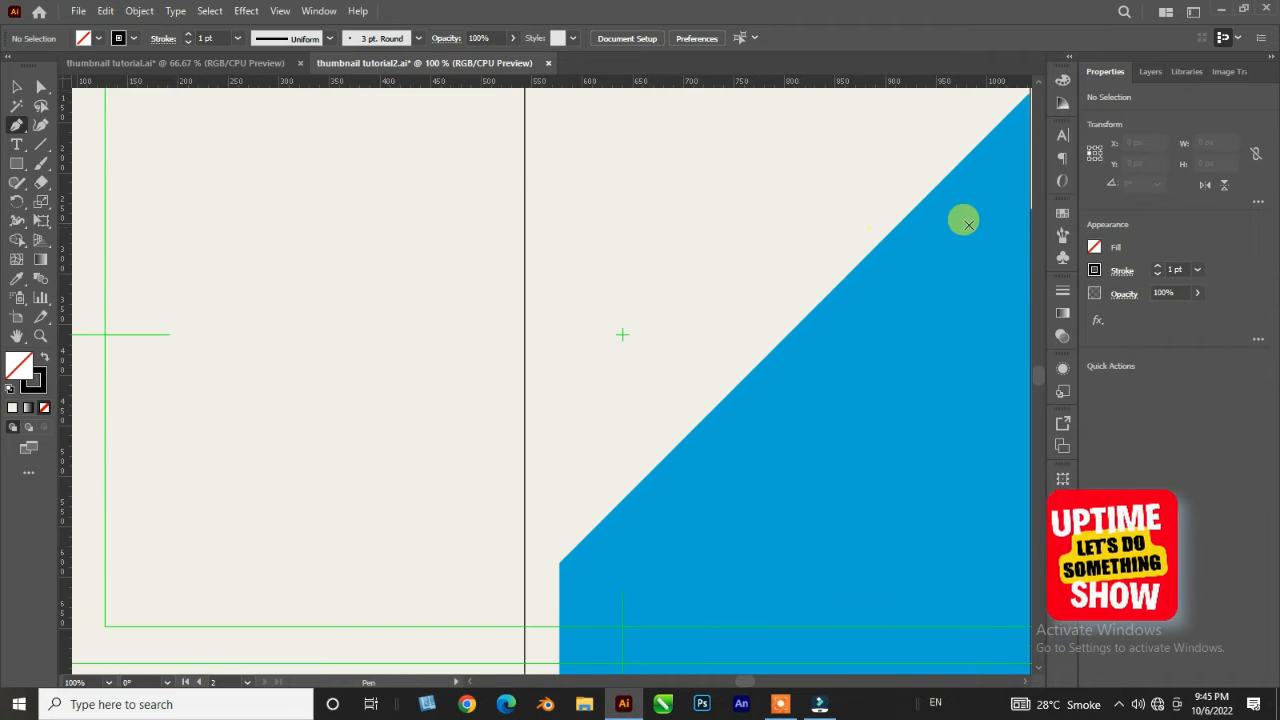
pyautogui.scroll(8, 968, 225)
pyautogui.scroll(1, 968, 225)
pyautogui.hscroll(-1, 969, 228)
pyautogui.hscroll(3, 969, 229)
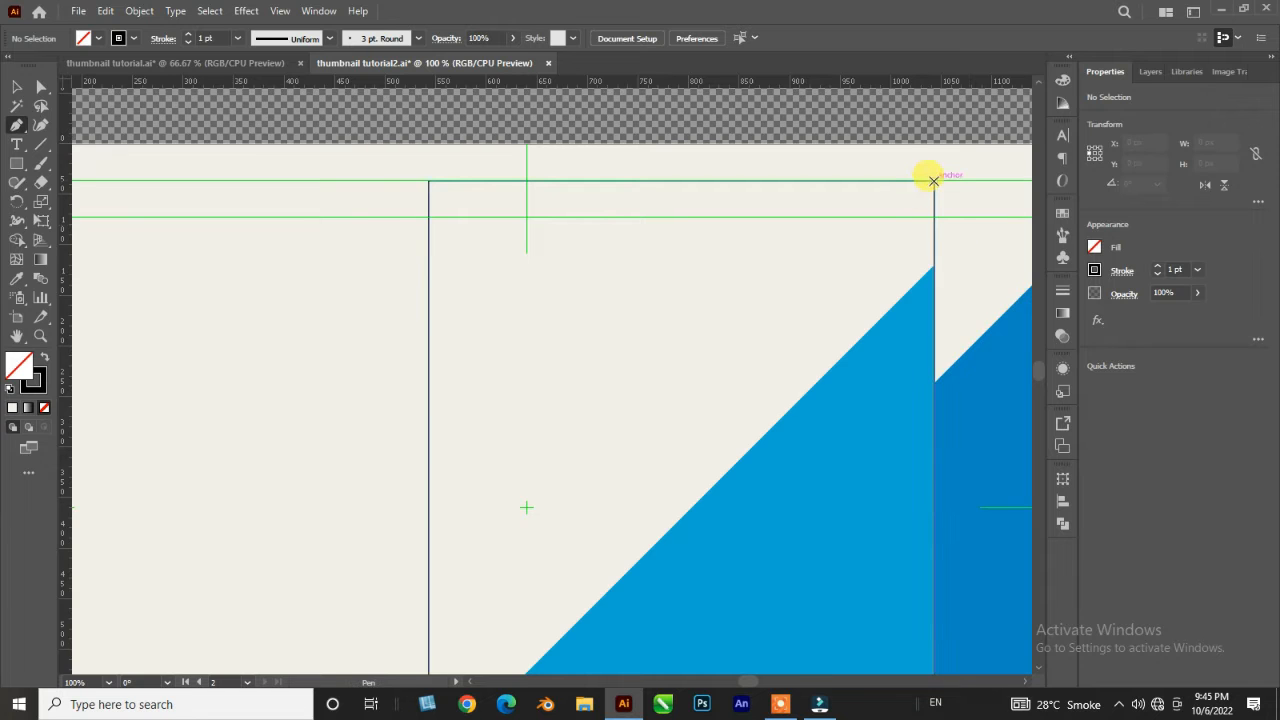
pyautogui.moveTo(933, 184); pyautogui.dragTo(905, 494)
pyautogui.hotkey('ctrl', '-')
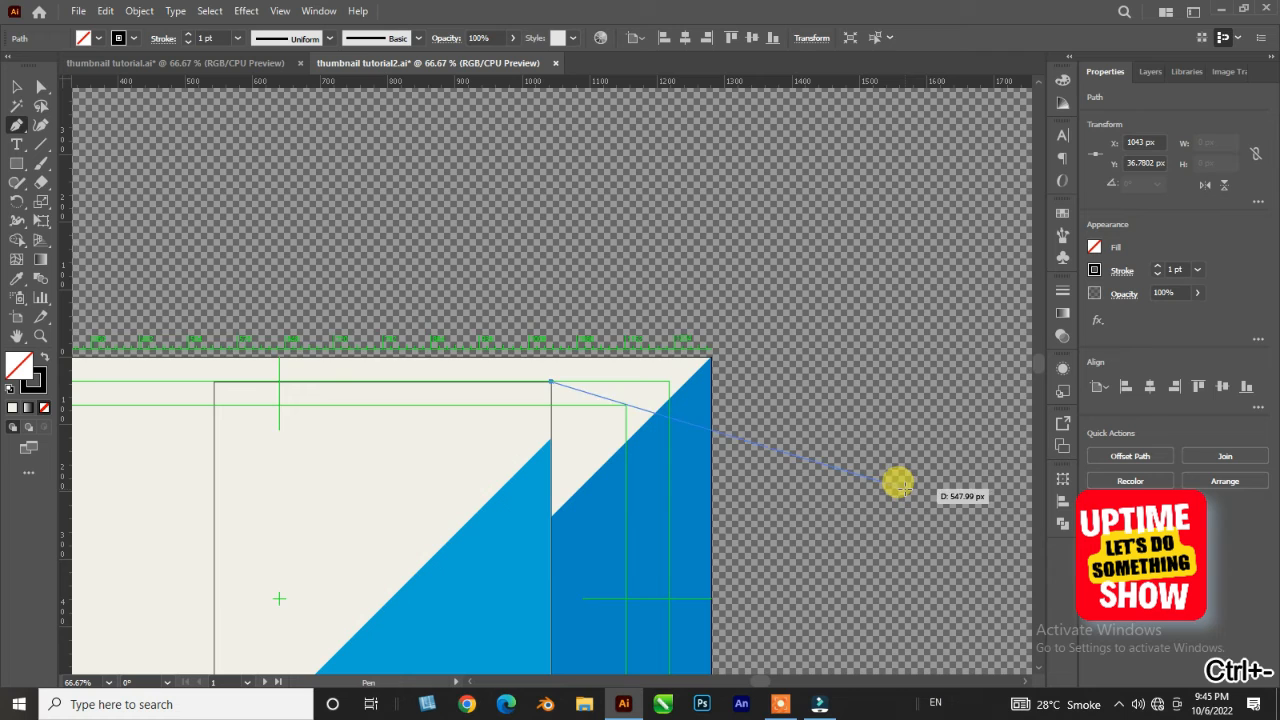
pyautogui.scroll(-4, 534, 544)
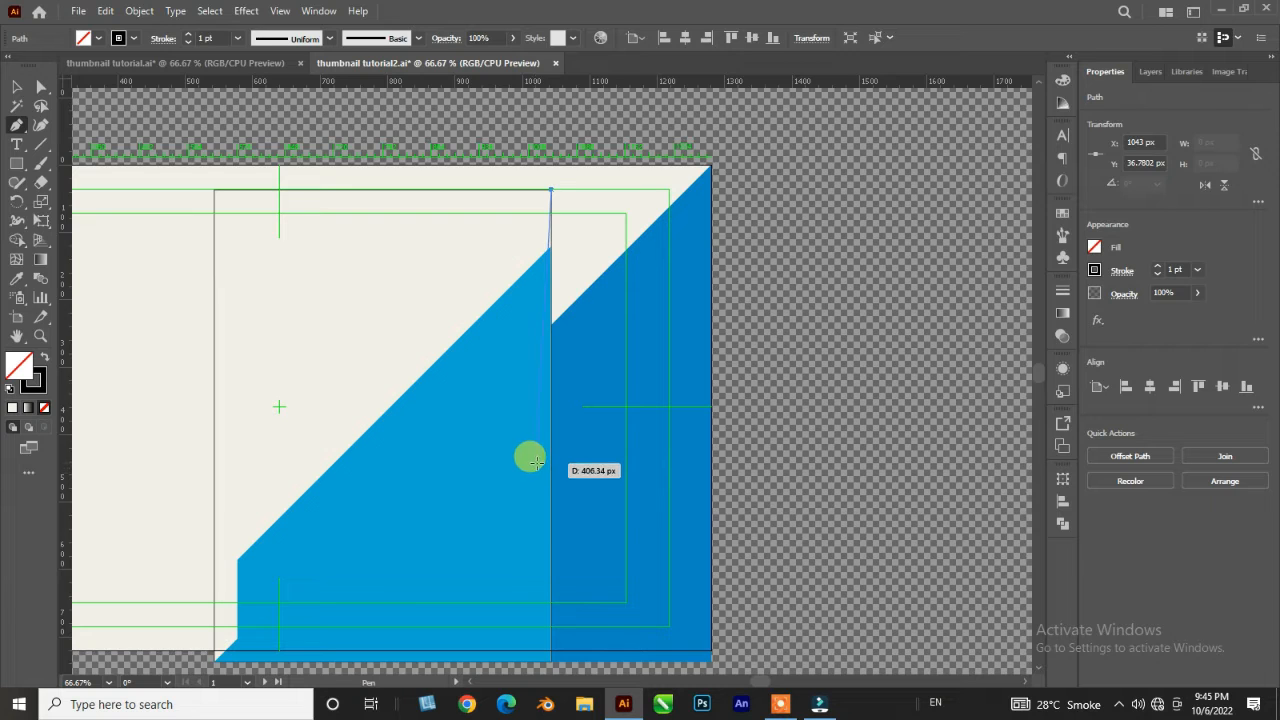
pyautogui.moveTo(537, 445)
pyautogui.mouseDown()
pyautogui.moveTo(537, 412)
pyautogui.moveTo(538, 430)
pyautogui.mouseUp()
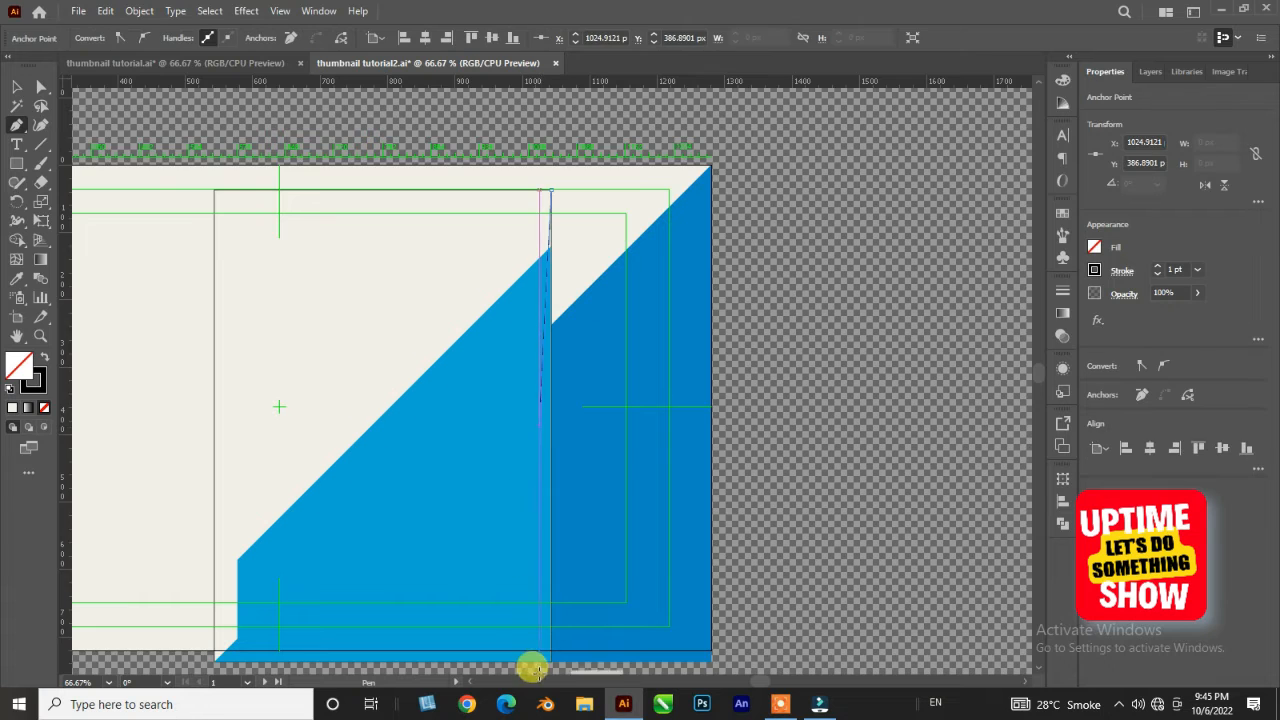
pyautogui.moveTo(543, 655); pyautogui.dragTo(561, 426)
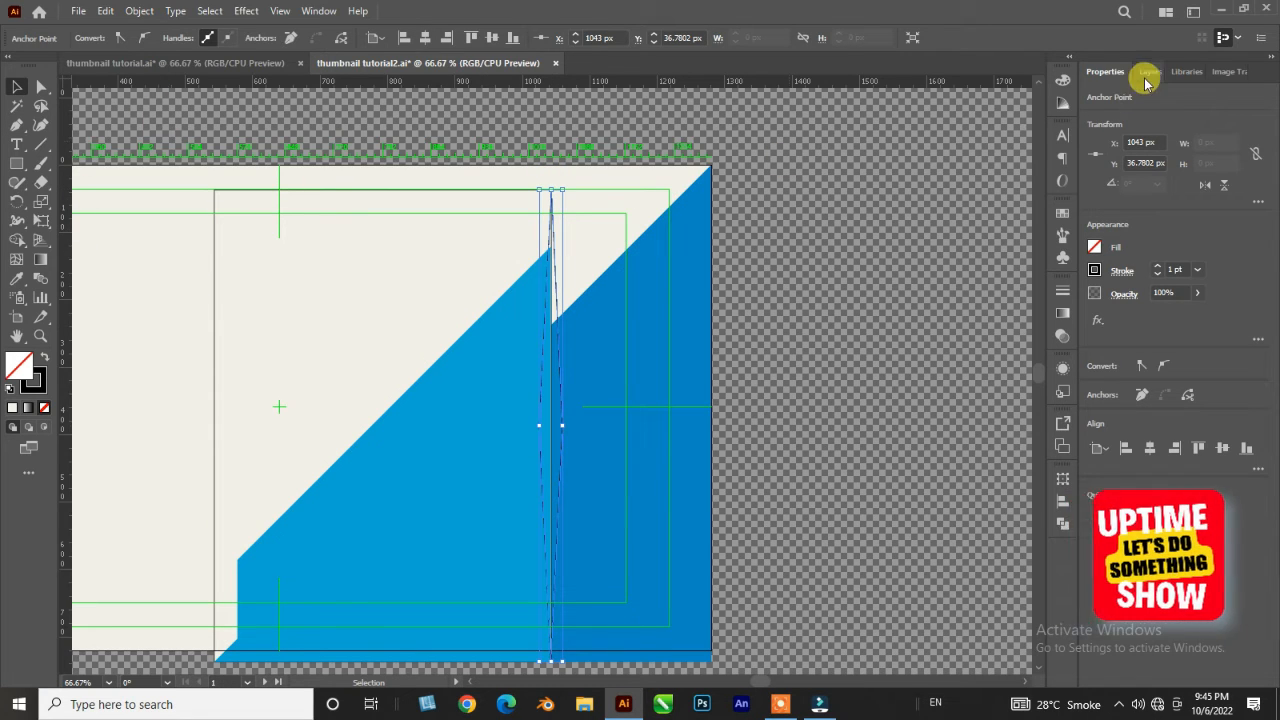
# - Fill the narrow diamond with black and remove its outline
pyautogui.click(1094, 247)
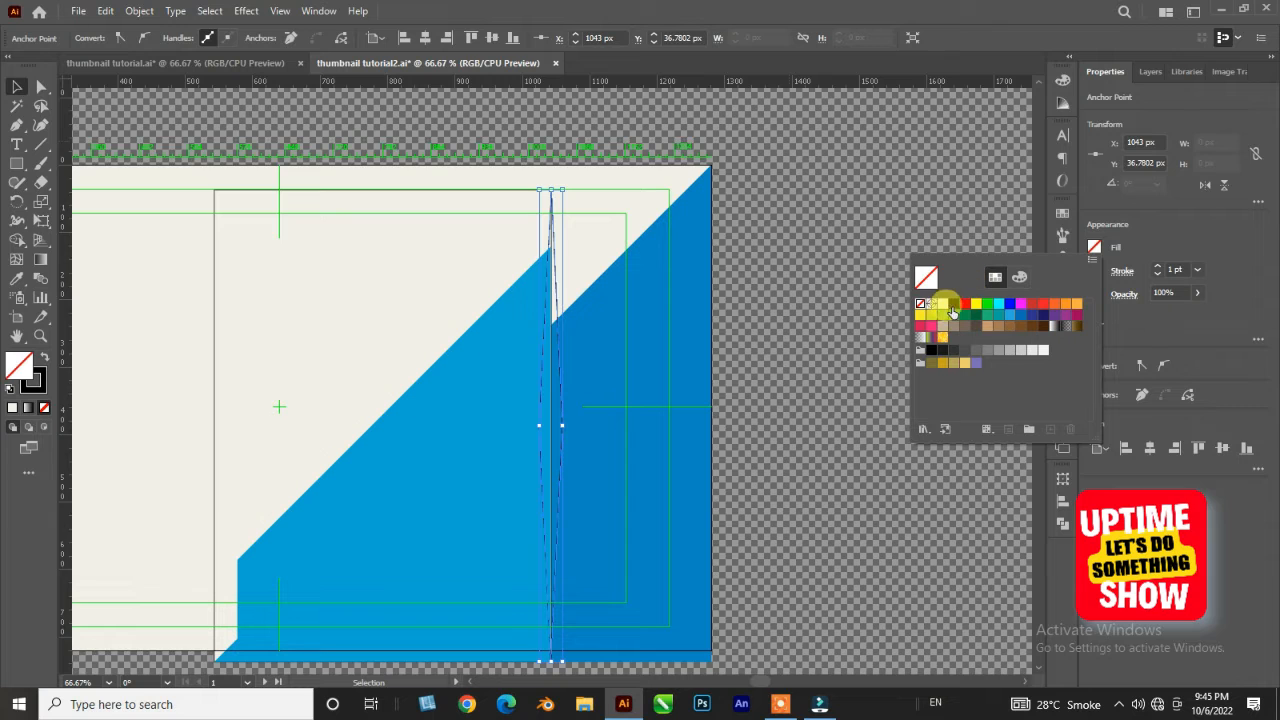
pyautogui.click(952, 305)
pyautogui.click(1094, 270)
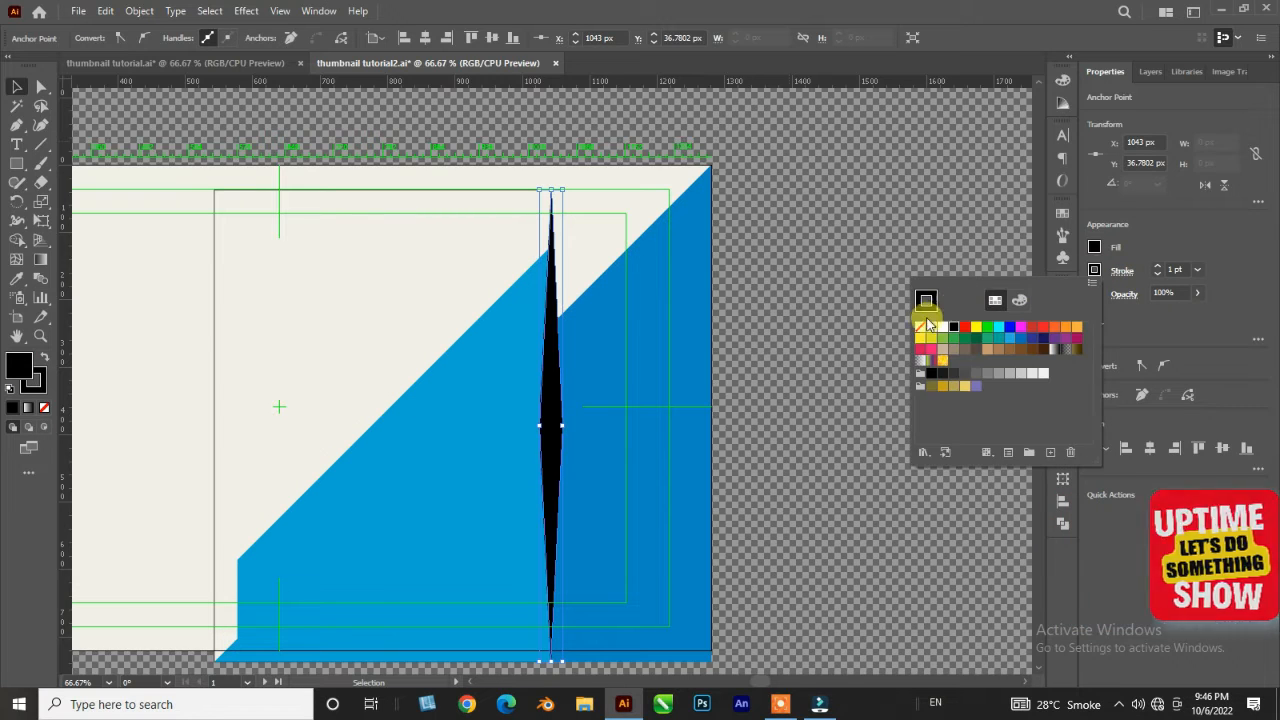
pyautogui.click(921, 328)
pyautogui.click(12, 93)
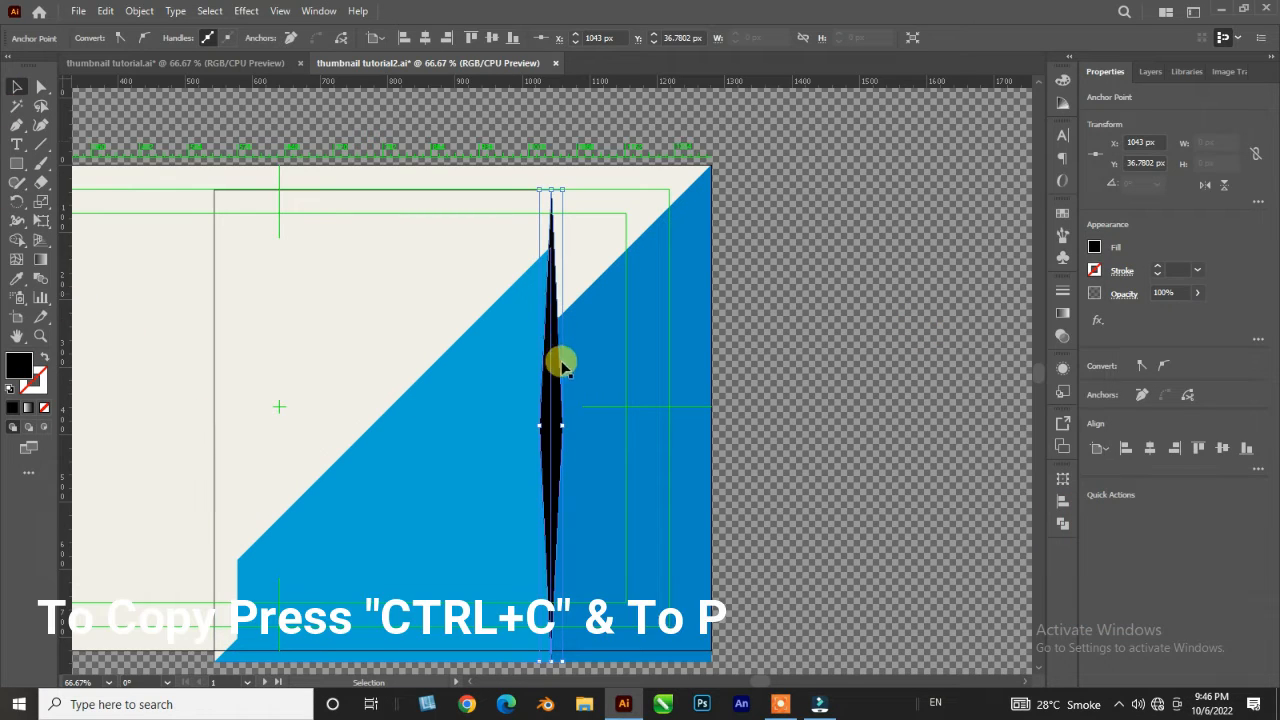
# - Paste a copy of the black diamond in front and move it onto the off-white rectangle's left edge
pyautogui.hotkey('ctrl', 'c')
pyautogui.hotkey('ctrl', 'f')
pyautogui.moveTo(554, 423); pyautogui.dragTo(213, 440)
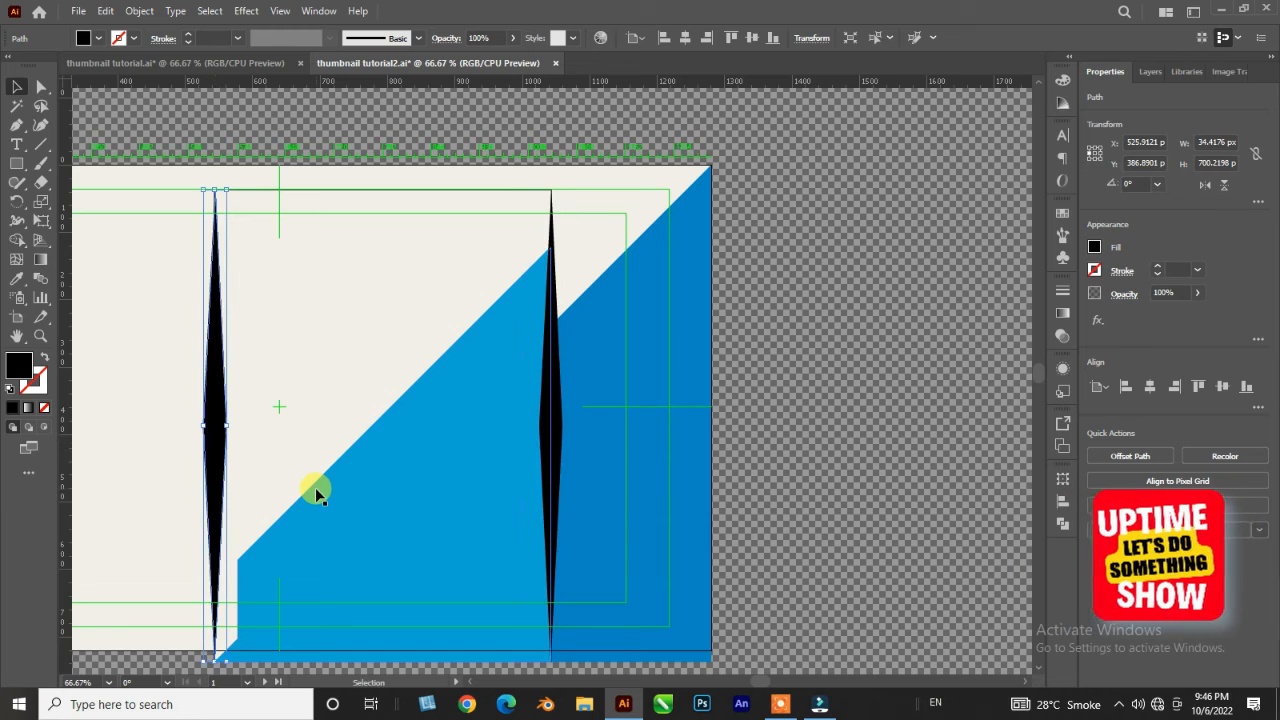
# - Send the left diamond and the right diamond backward by one level each
pyautogui.rightClick(222, 427)
pyautogui.moveTo(305, 341)
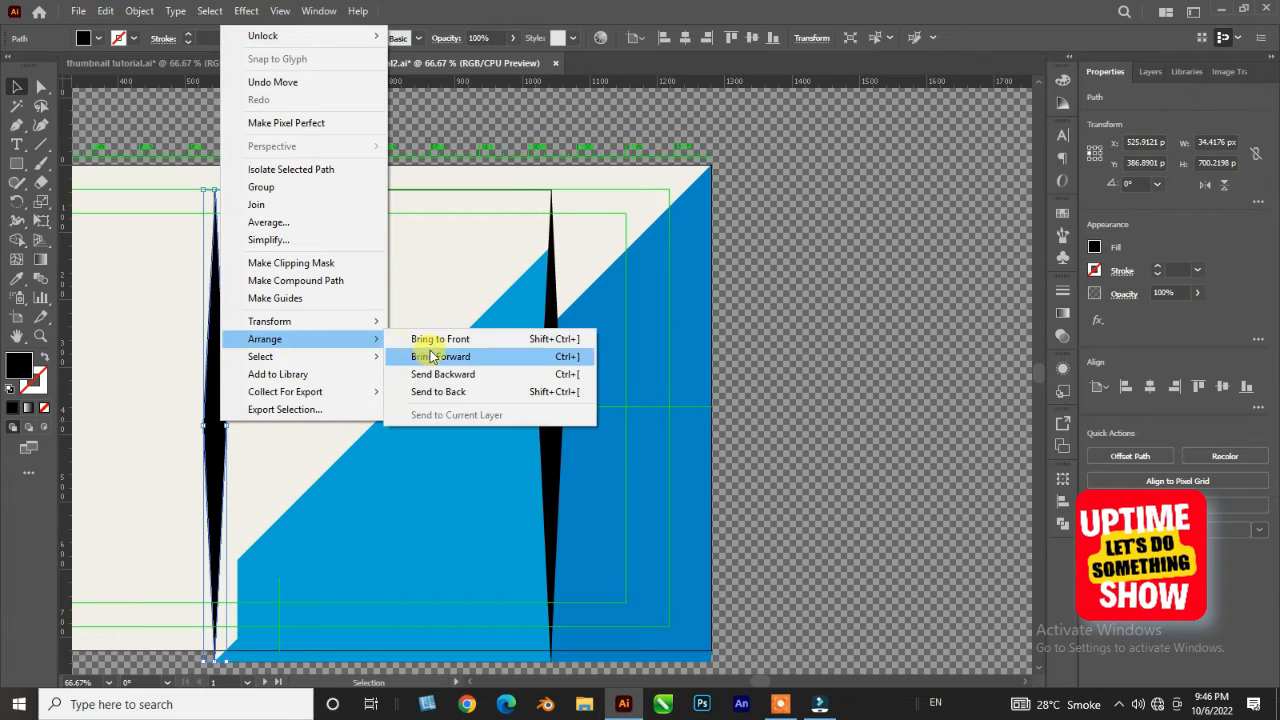
pyautogui.click(434, 369)
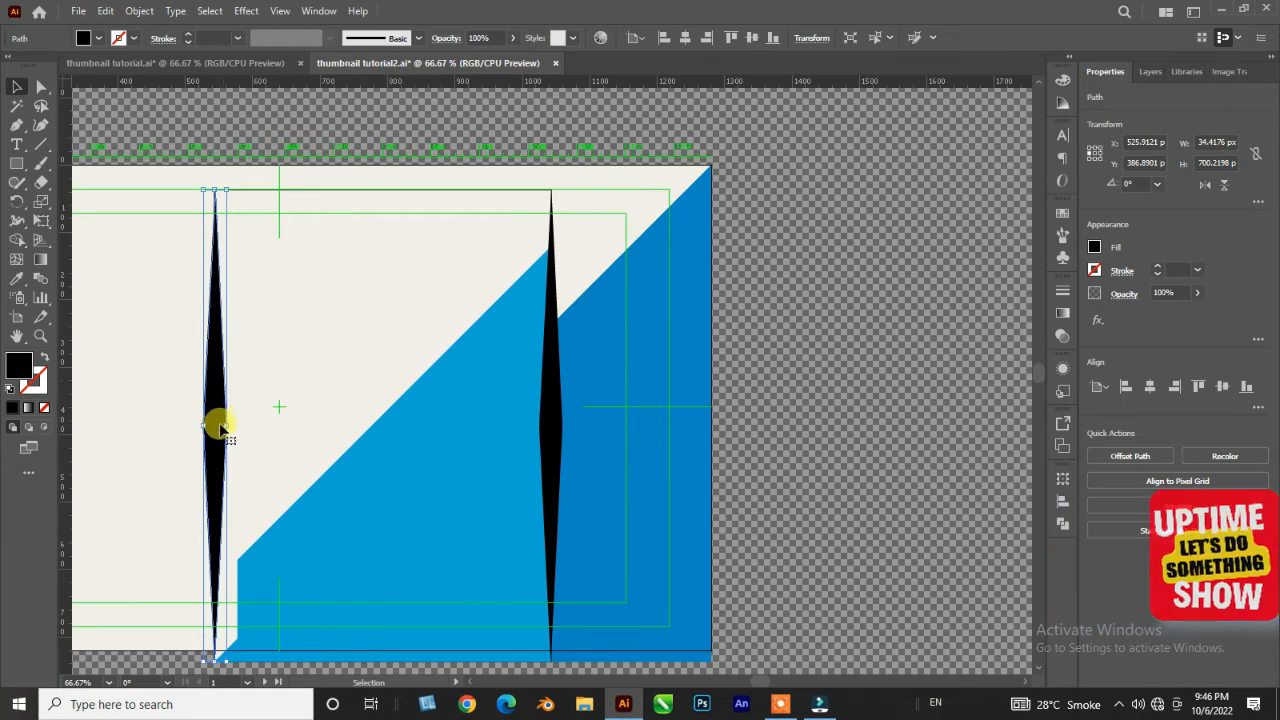
pyautogui.rightClick(559, 412)
pyautogui.moveTo(606, 331)
pyautogui.click(766, 366)
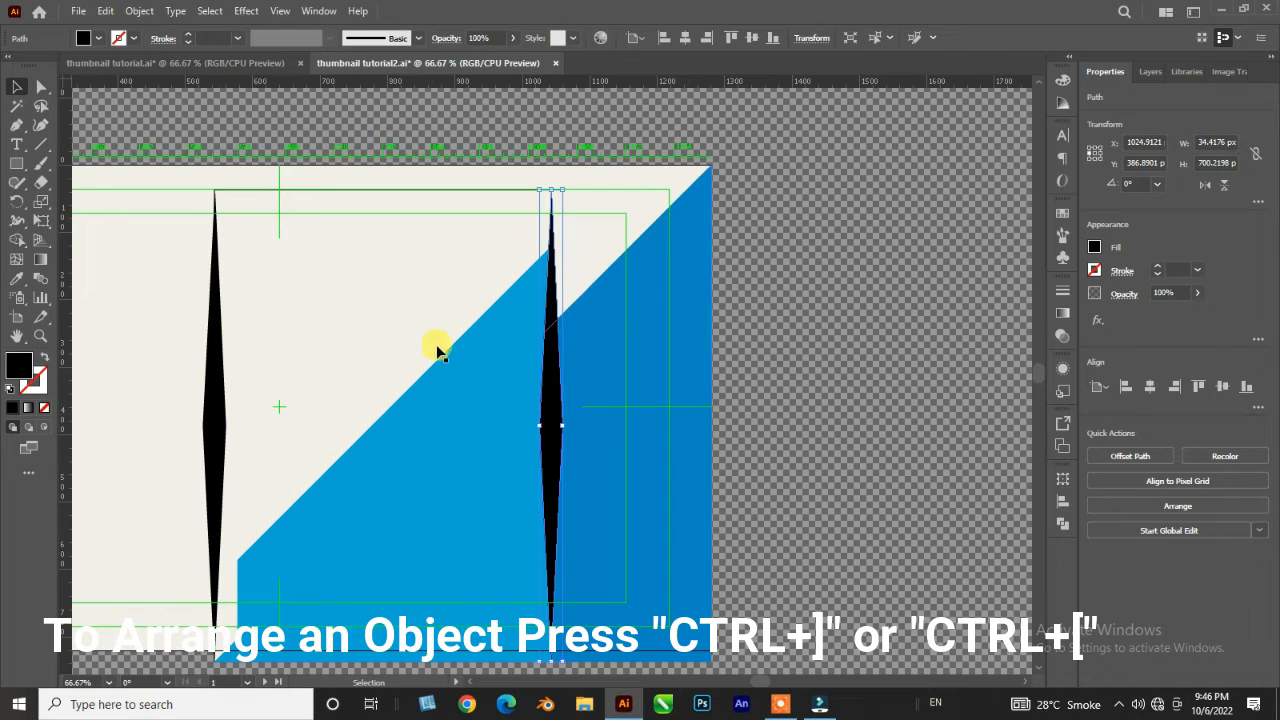
# - Apply a Gaussian Blur with a radius of about 41.2 pixels to both black diamonds
pyautogui.keyDown('shift'); pyautogui.click(212, 430); pyautogui.keyUp('shift')
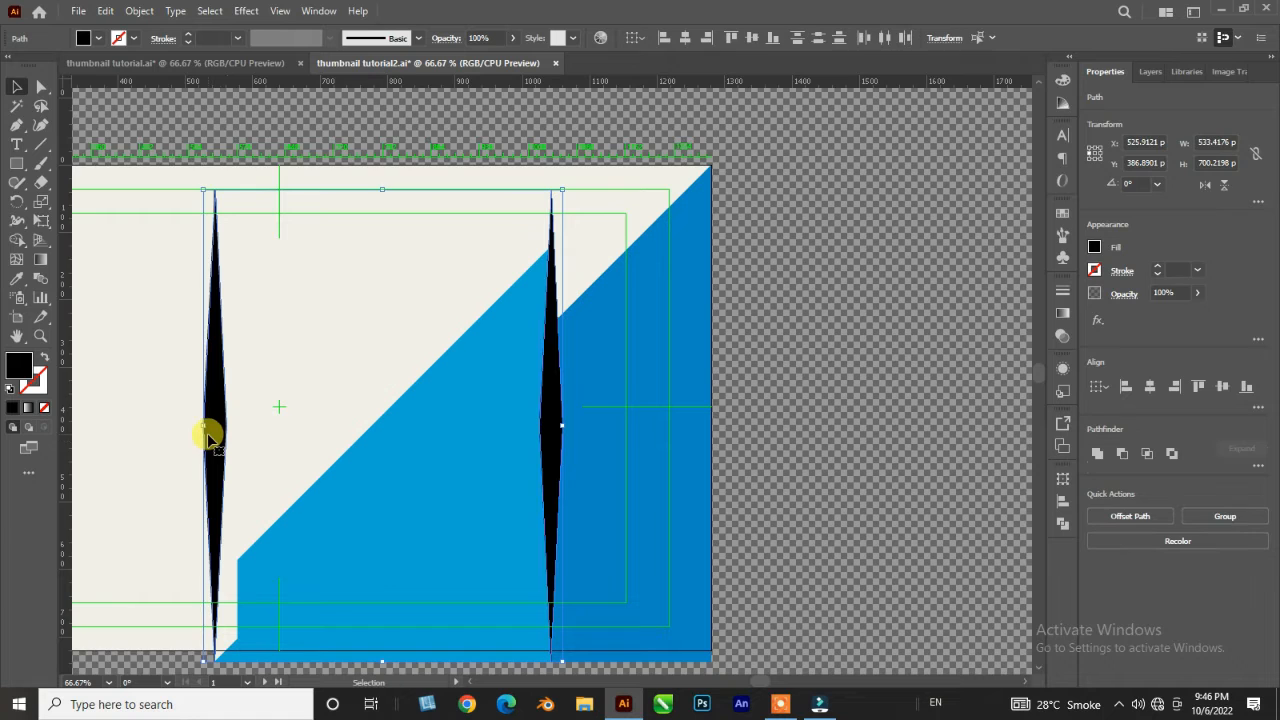
pyautogui.click(246, 11)
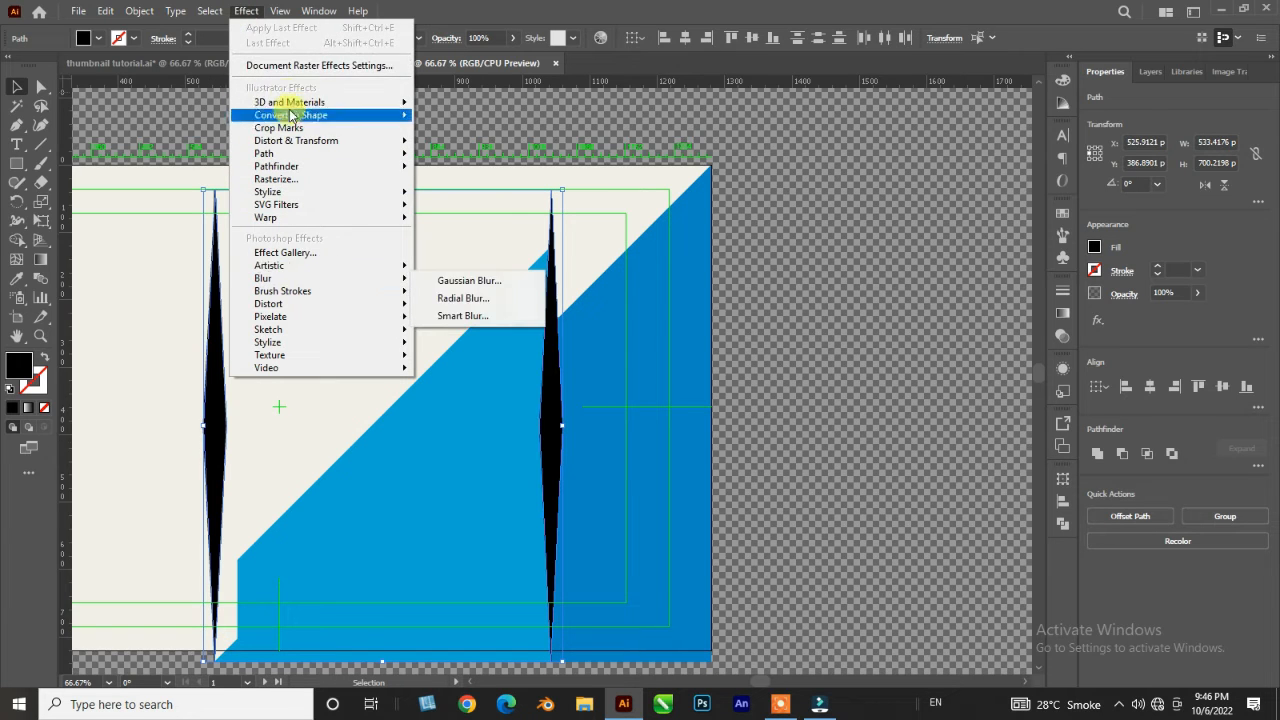
pyautogui.click(458, 281)
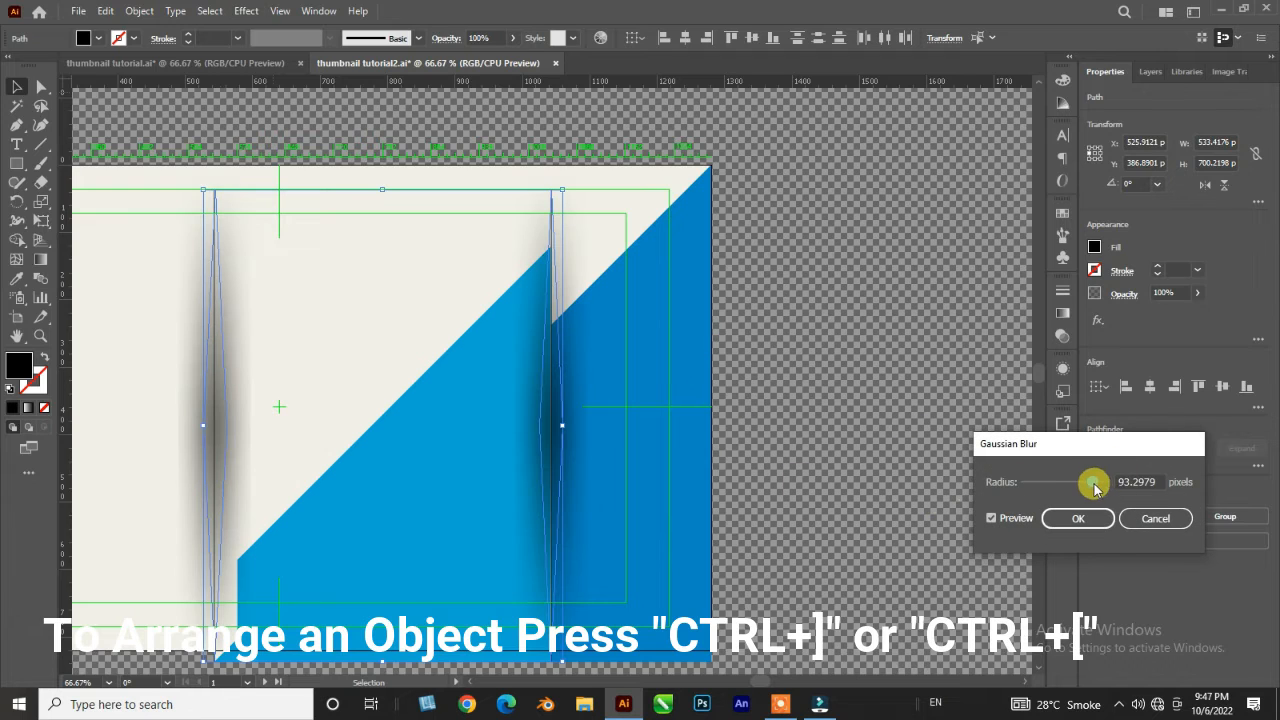
pyautogui.moveTo(1070, 488); pyautogui.dragTo(1080, 490)
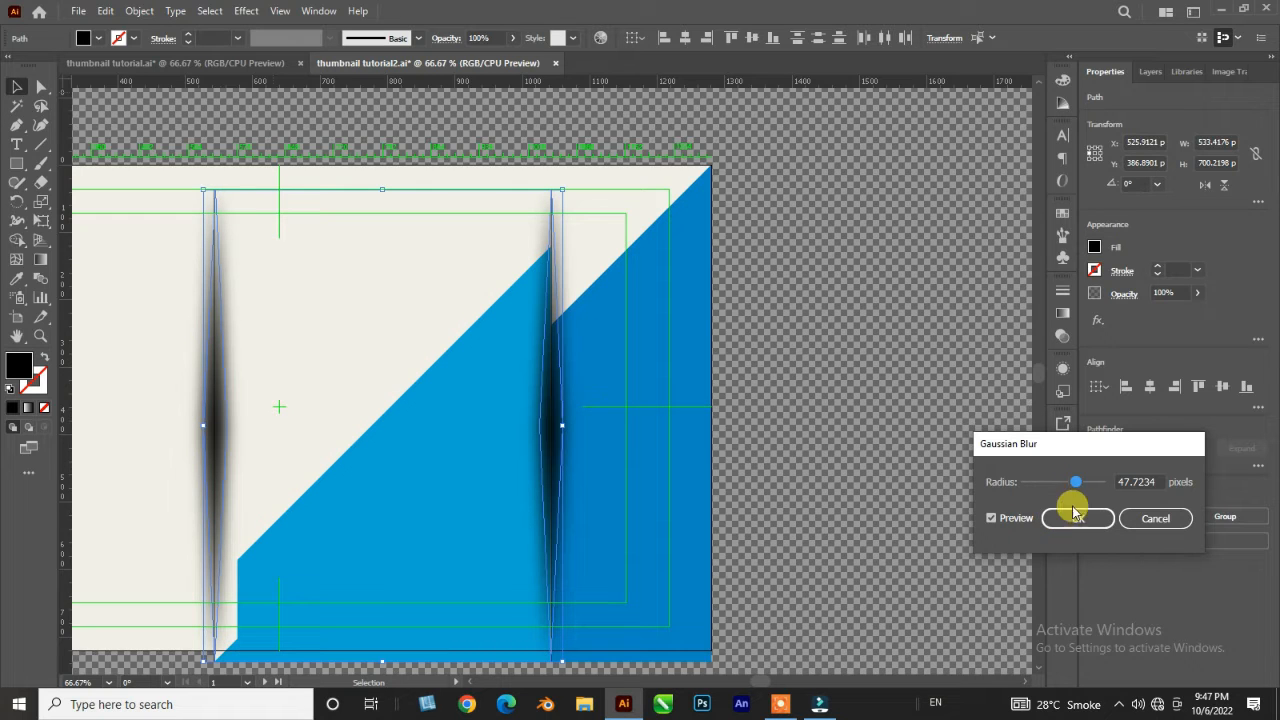
pyautogui.moveTo(1076, 489); pyautogui.dragTo(1073, 488)
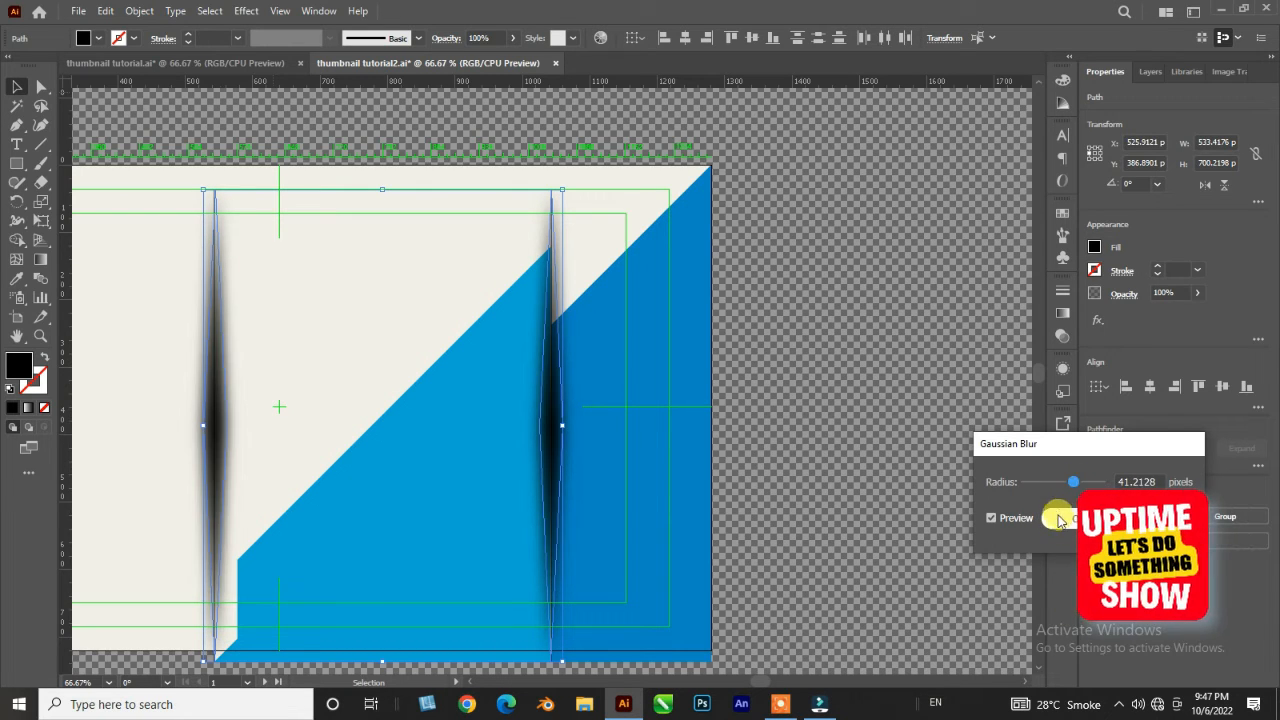
pyautogui.click(1073, 527)
# - Send both blurred diamonds backward and the left one a further level, behind the off-white rectangle, and deselect
pyautogui.click(133, 12)
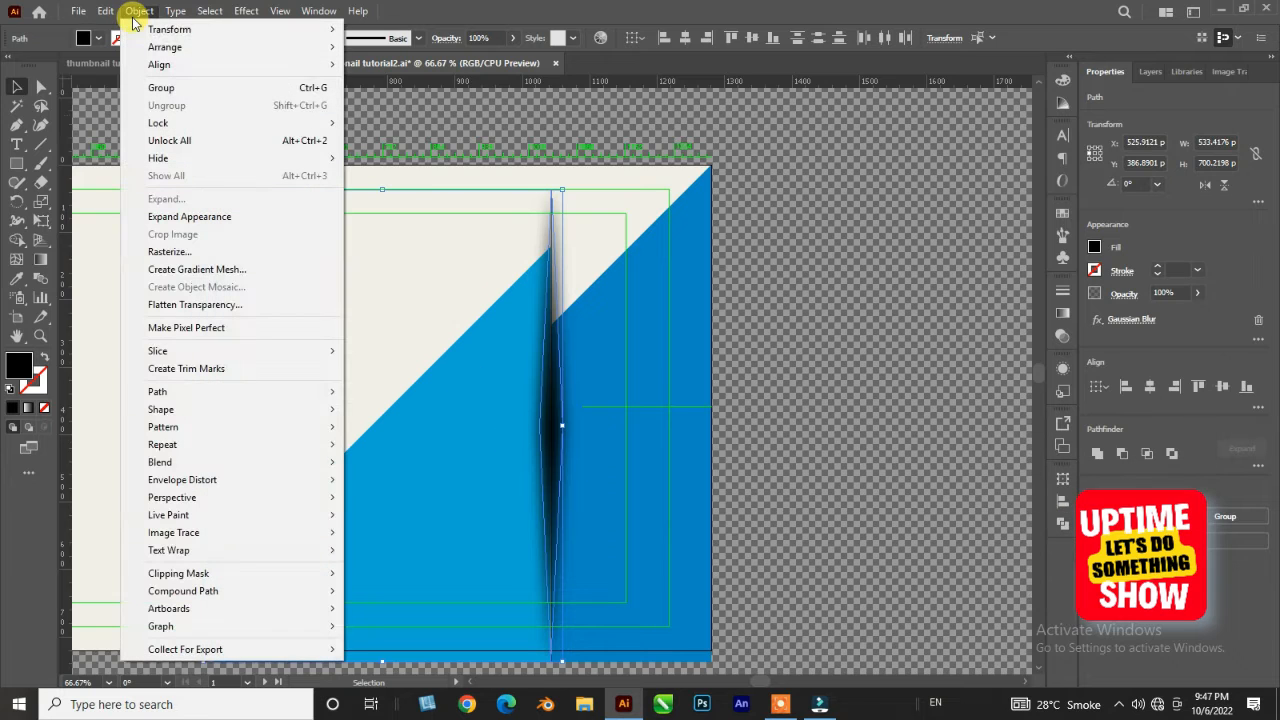
pyautogui.moveTo(347, 55)
pyautogui.click(390, 80)
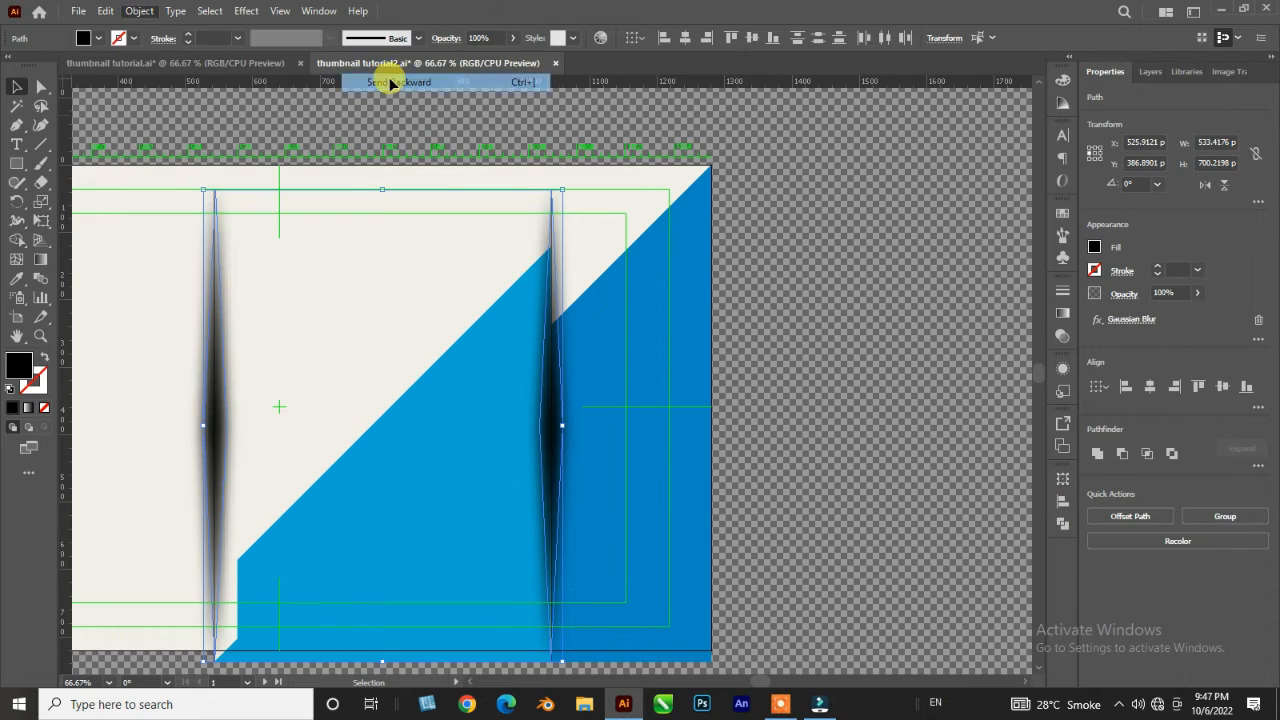
pyautogui.click(782, 362)
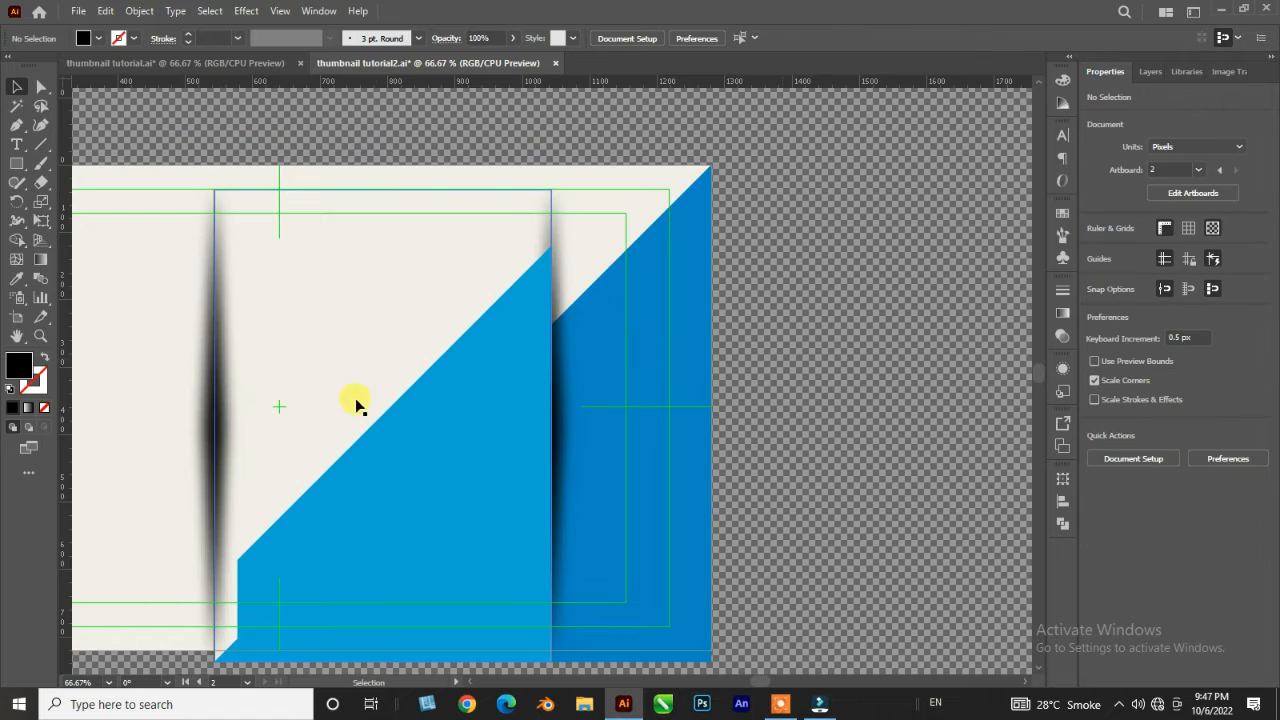
pyautogui.click(210, 435)
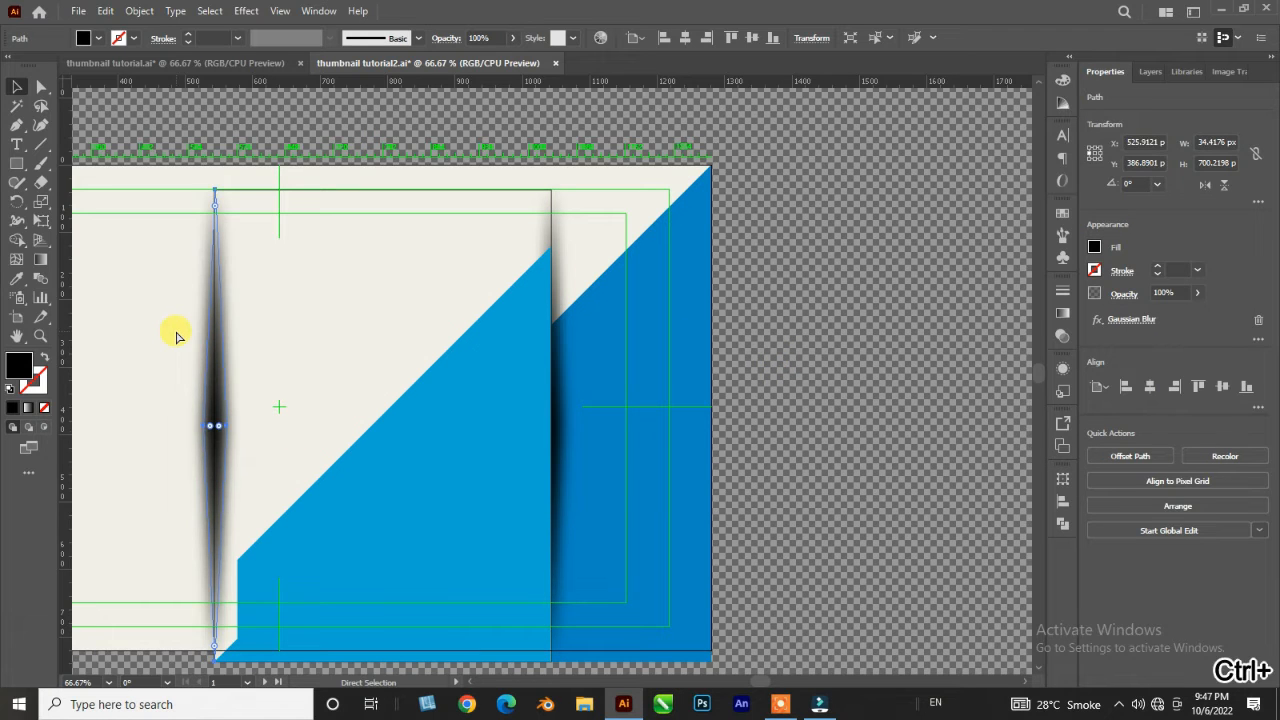
pyautogui.hotkey('ctrl', '[')
pyautogui.click(737, 337)
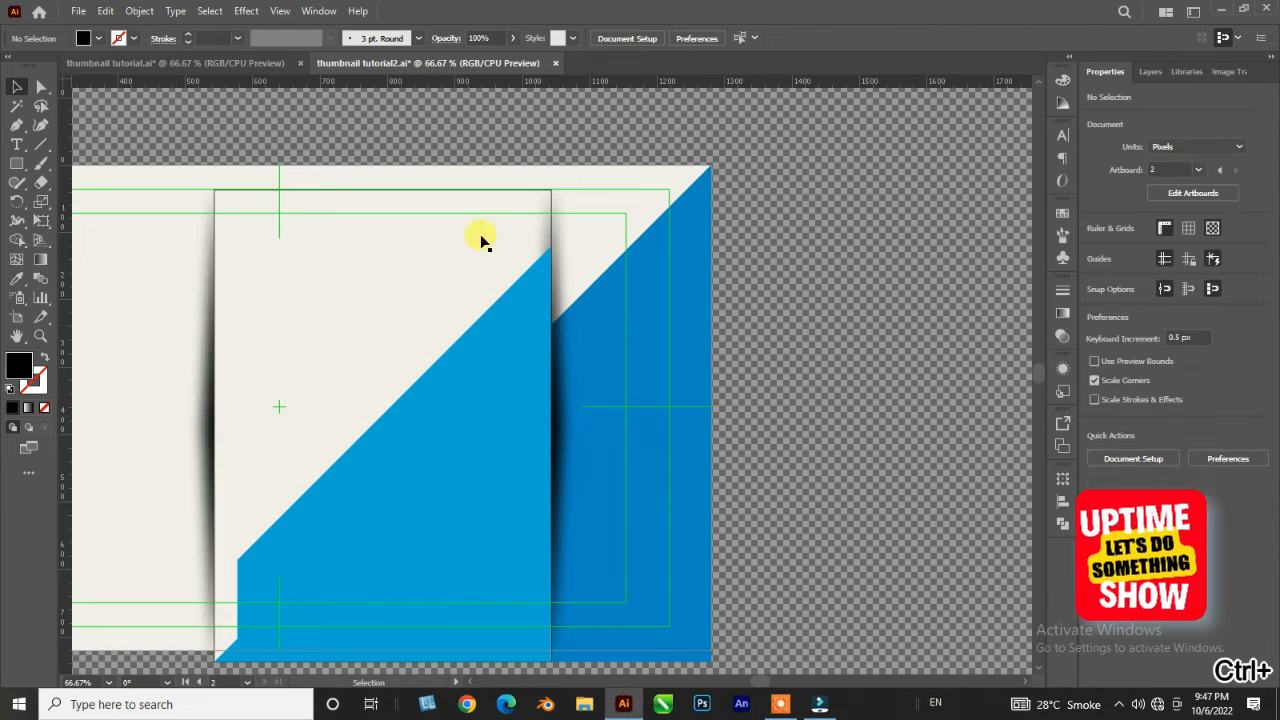
# - Remove the black outline from the off-white rectangle and deselect it
pyautogui.click(481, 240)
pyautogui.click(122, 36)
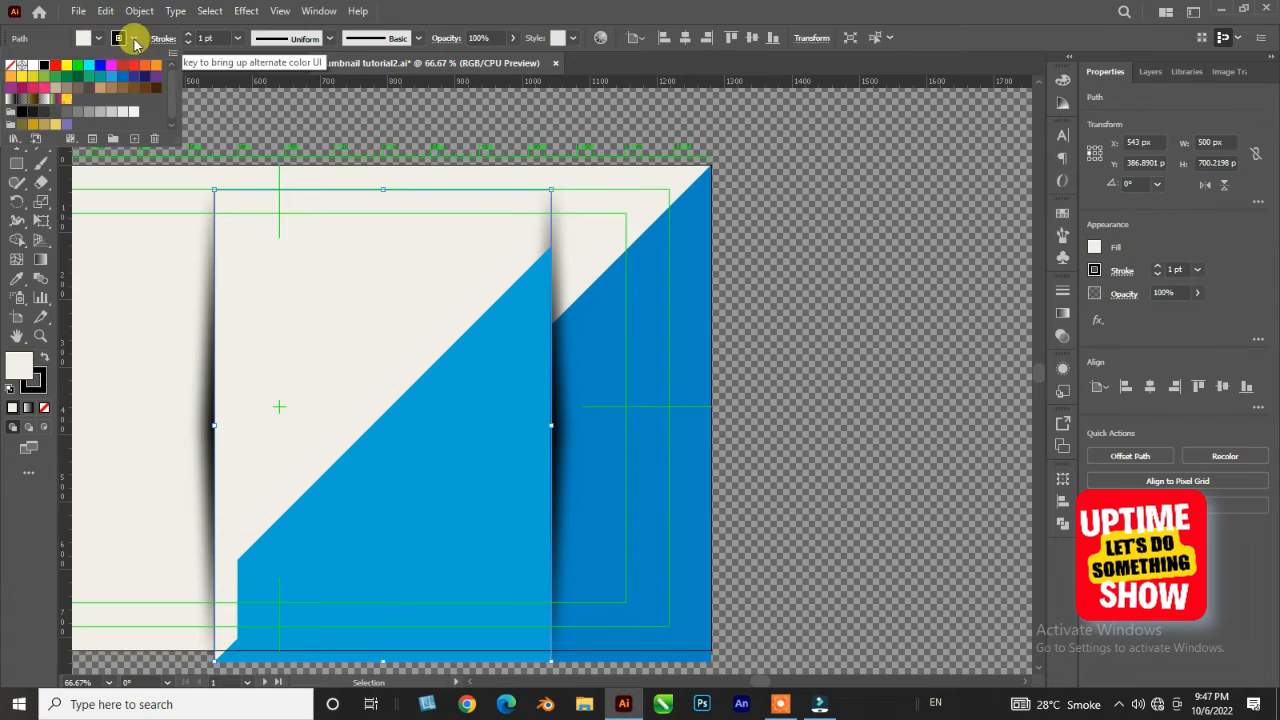
pyautogui.click(12, 72)
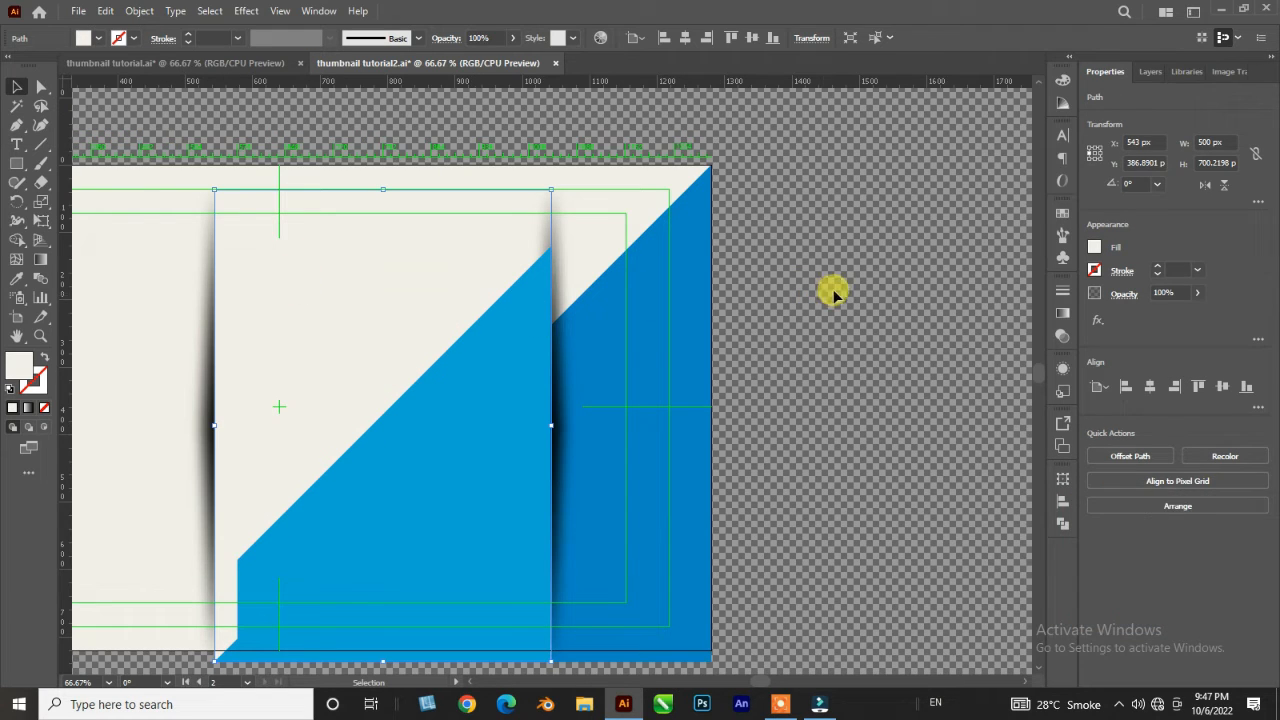
pyautogui.click(833, 289)
pyautogui.click(420, 289)
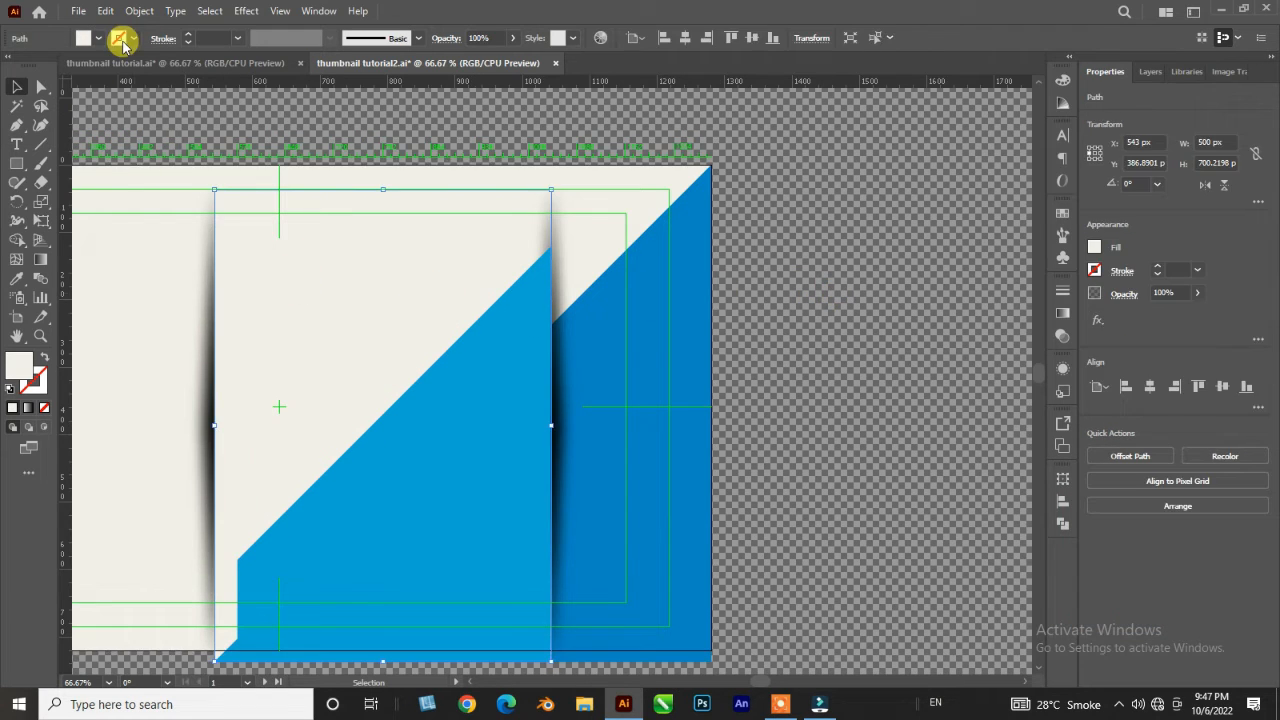
pyautogui.click(910, 323)
# - Draw a closed, unfilled right triangle with a black 1 pt outline over the artboard's upper-left corner with the Pen tool, about 309 px wide and tall
pyautogui.hotkey('ctrl', '-')
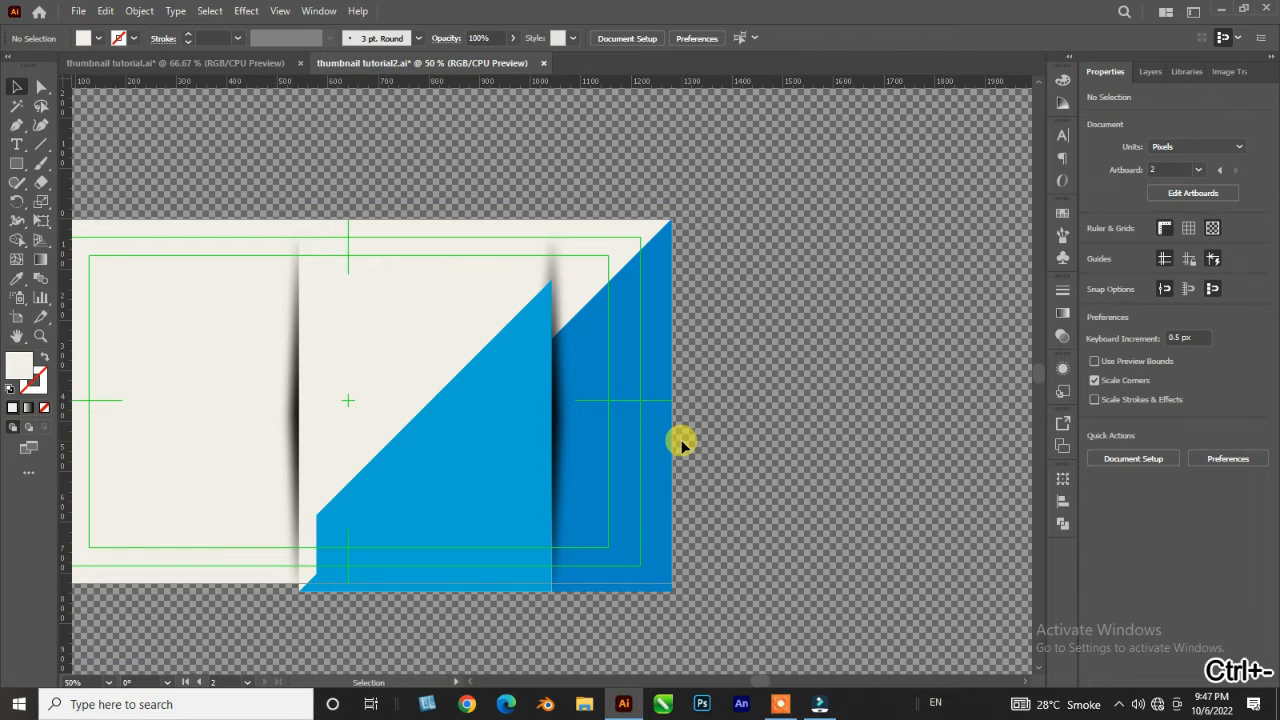
pyautogui.hscroll(-2, 680, 442)
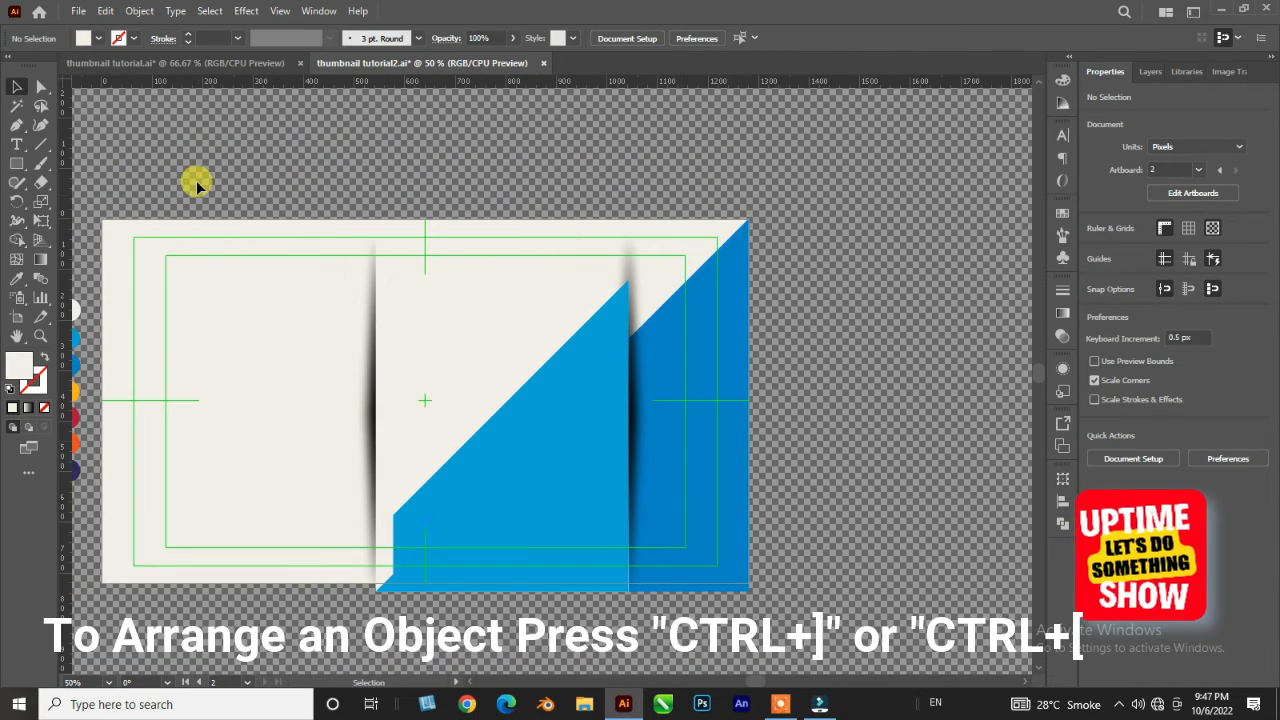
pyautogui.press('p')
pyautogui.click(99, 38)
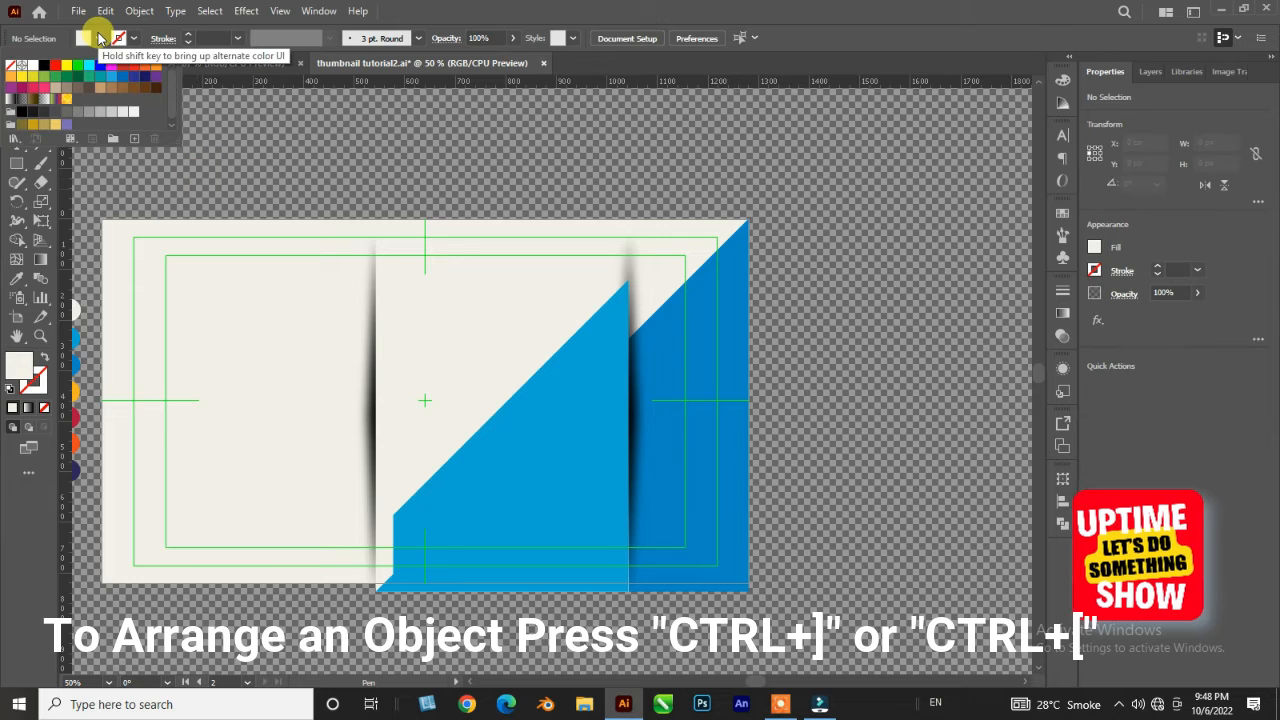
pyautogui.click(10, 65)
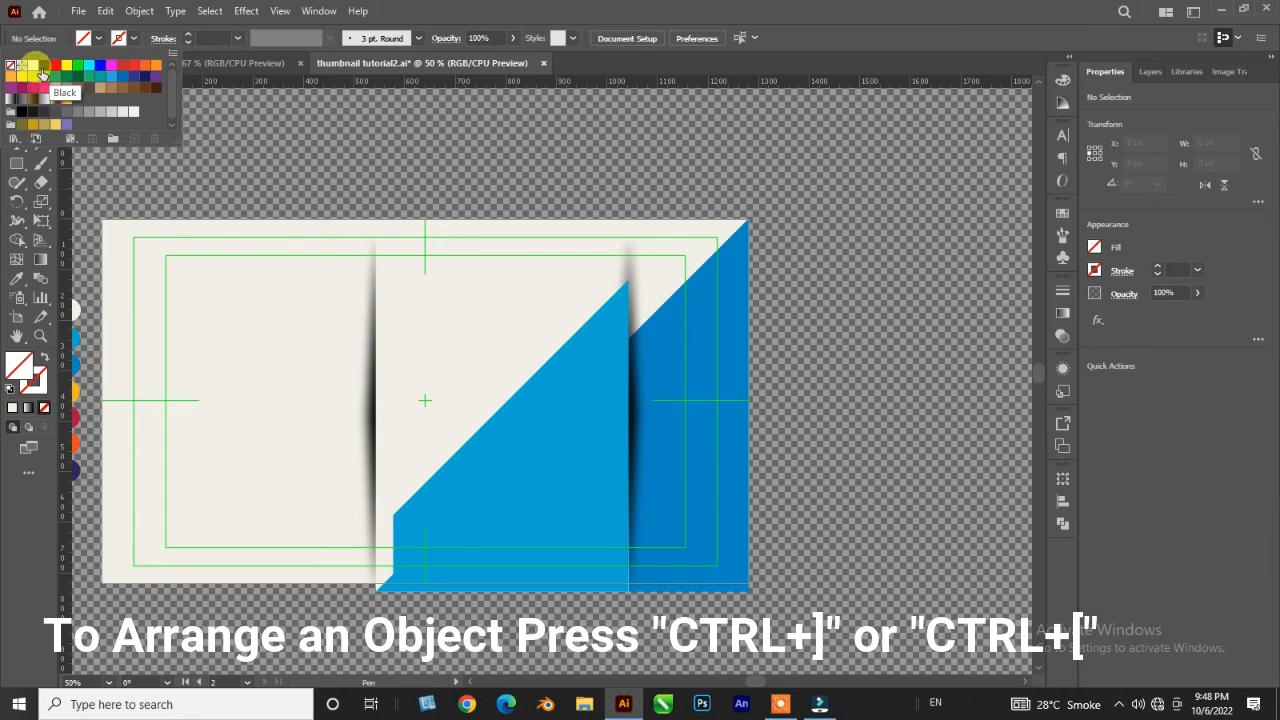
pyautogui.click(44, 66)
pyautogui.click(135, 40)
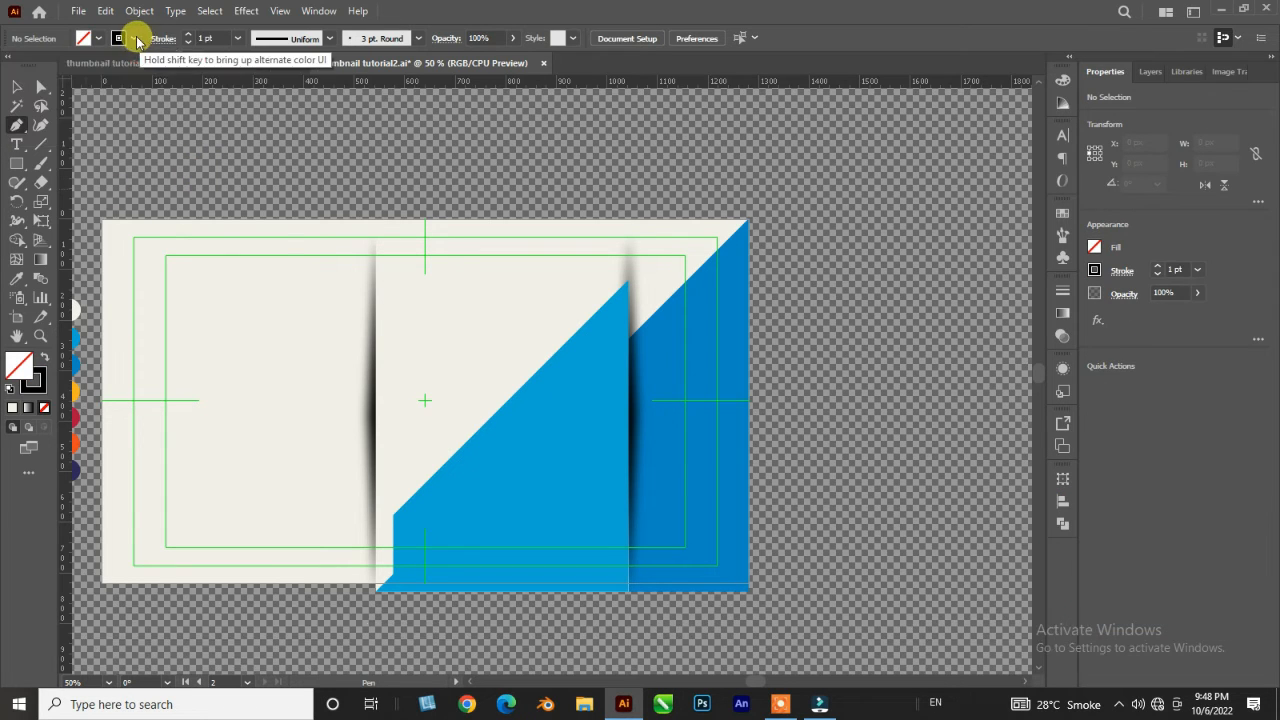
pyautogui.click(248, 218)
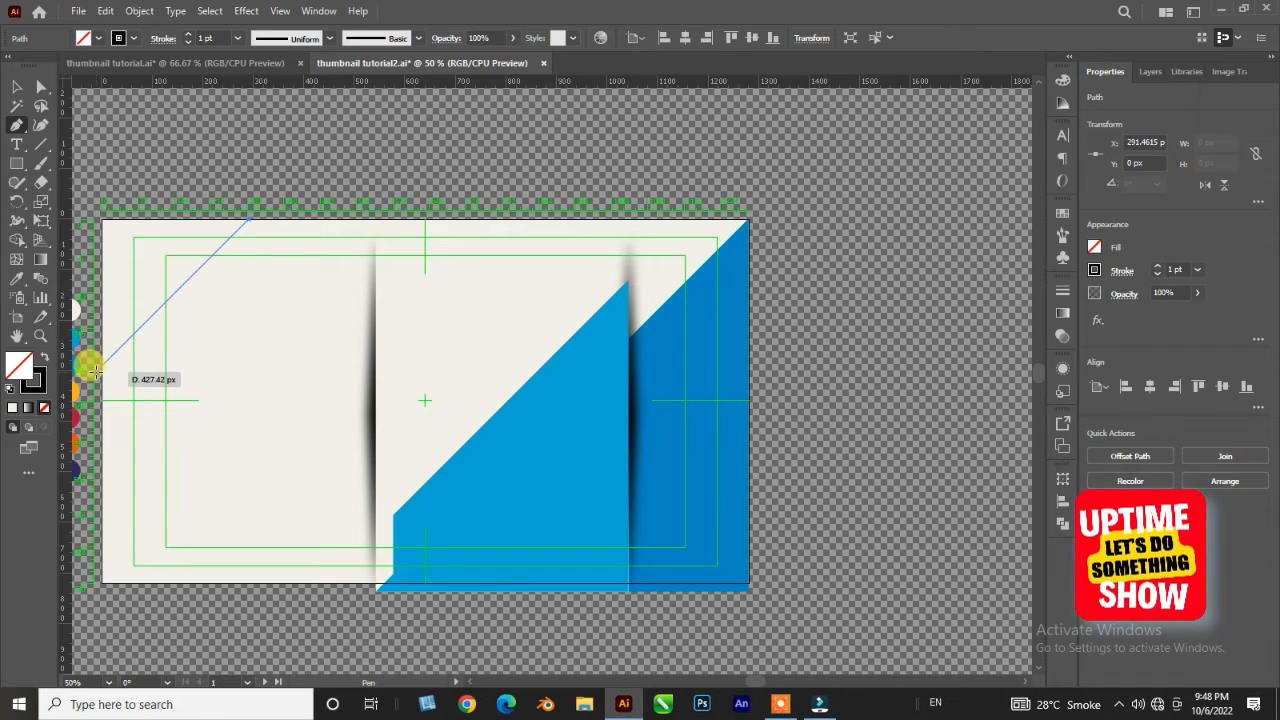
pyautogui.hotkey('ctrl', 'z')
pyautogui.click(252, 211)
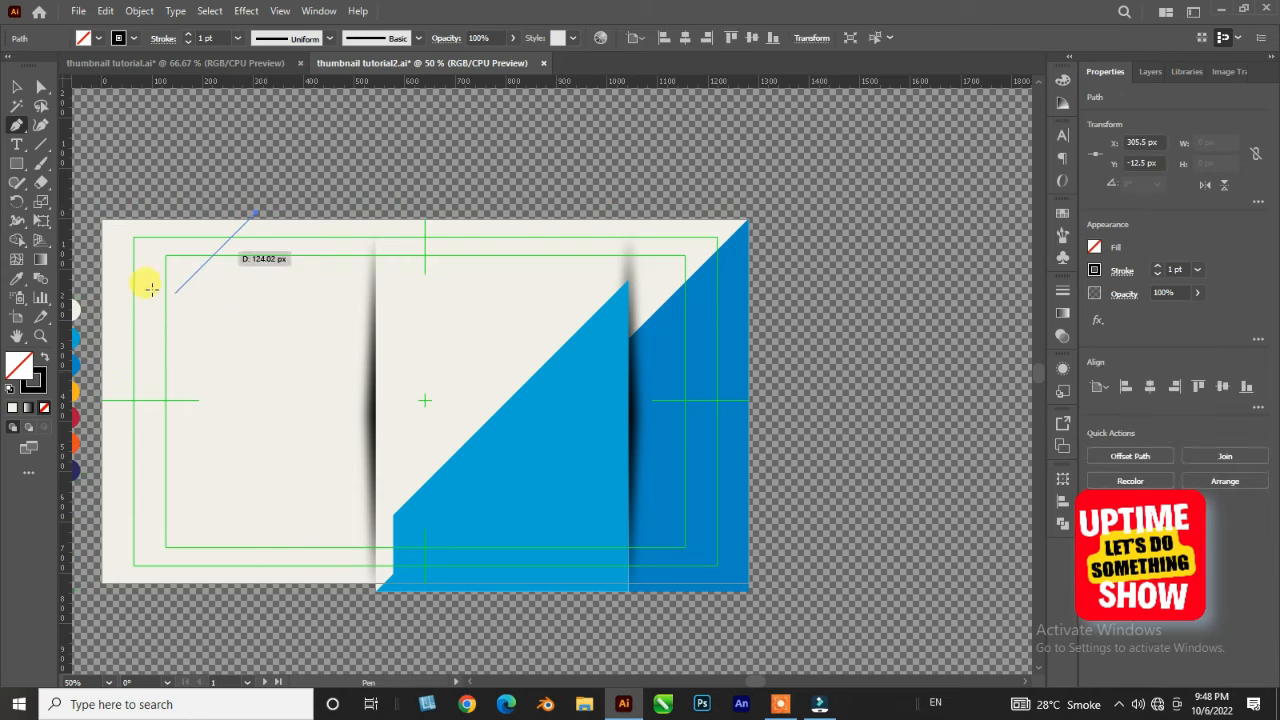
pyautogui.click(98, 369)
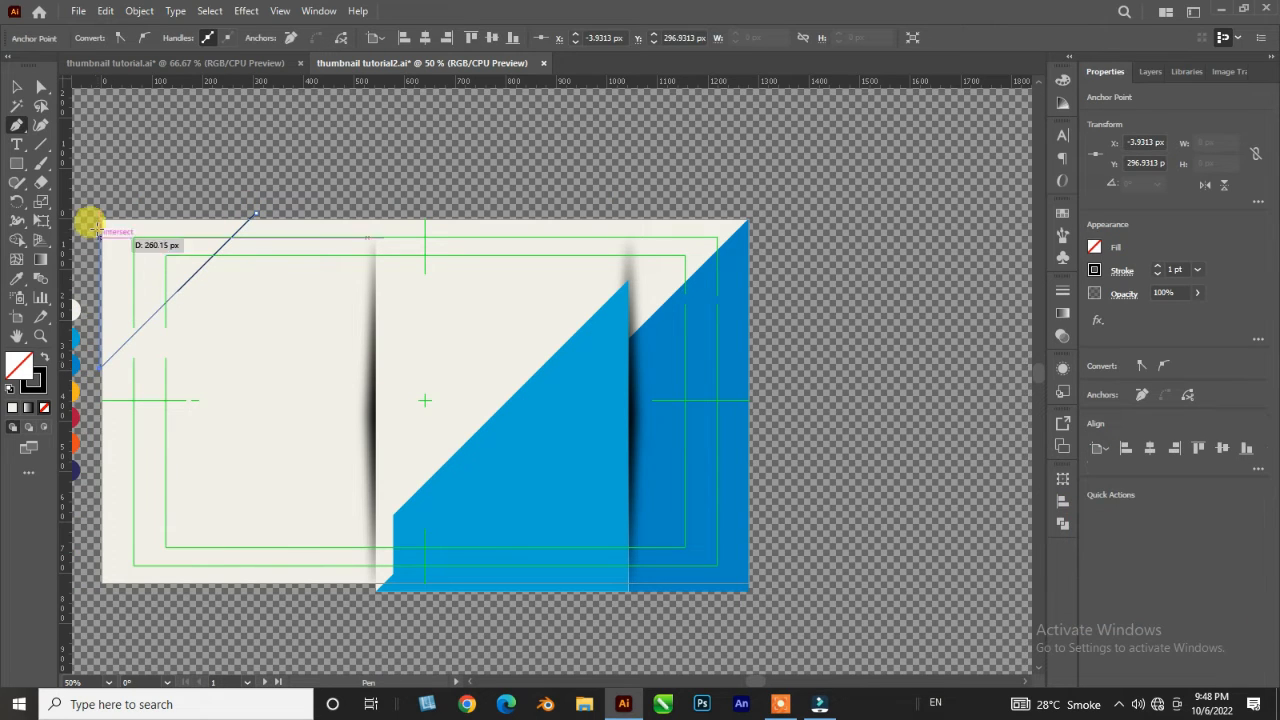
pyautogui.click(93, 211)
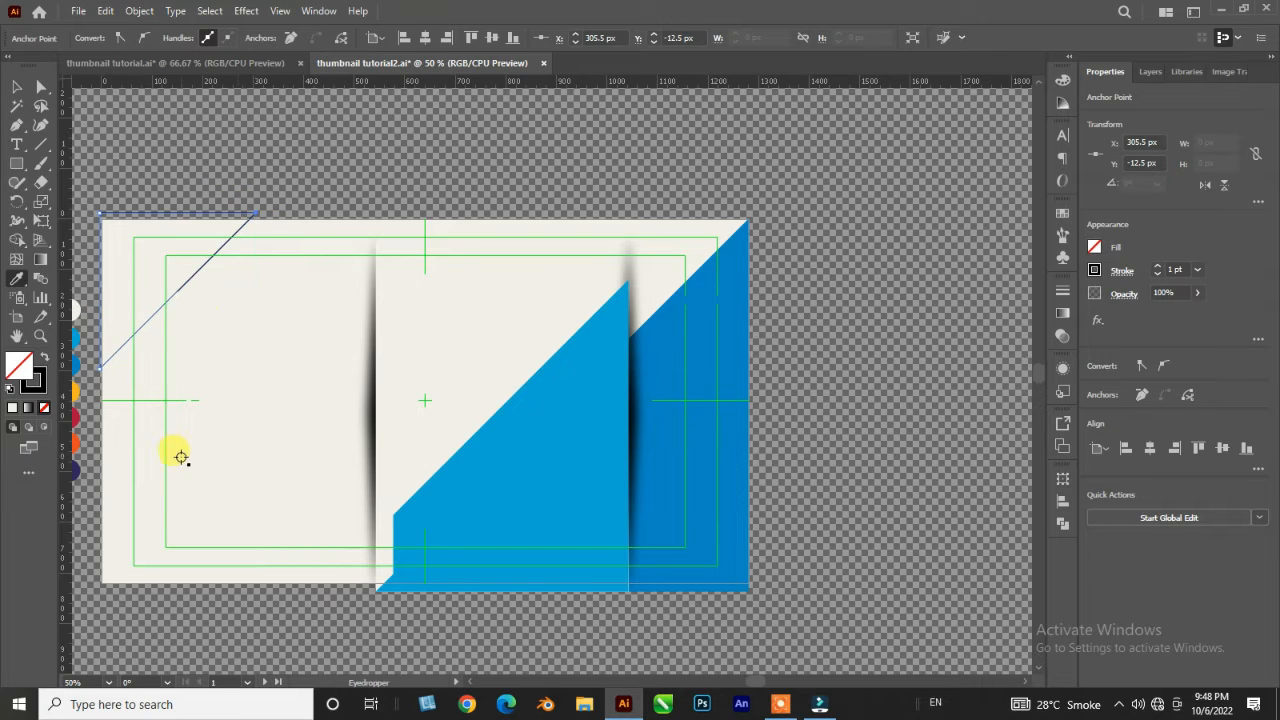
# - Use the Eyedropper to fill the corner triangle with the palette's lighter blue and deselect it
pyautogui.hscroll(-1, 181, 457)
pyautogui.click(108, 338)
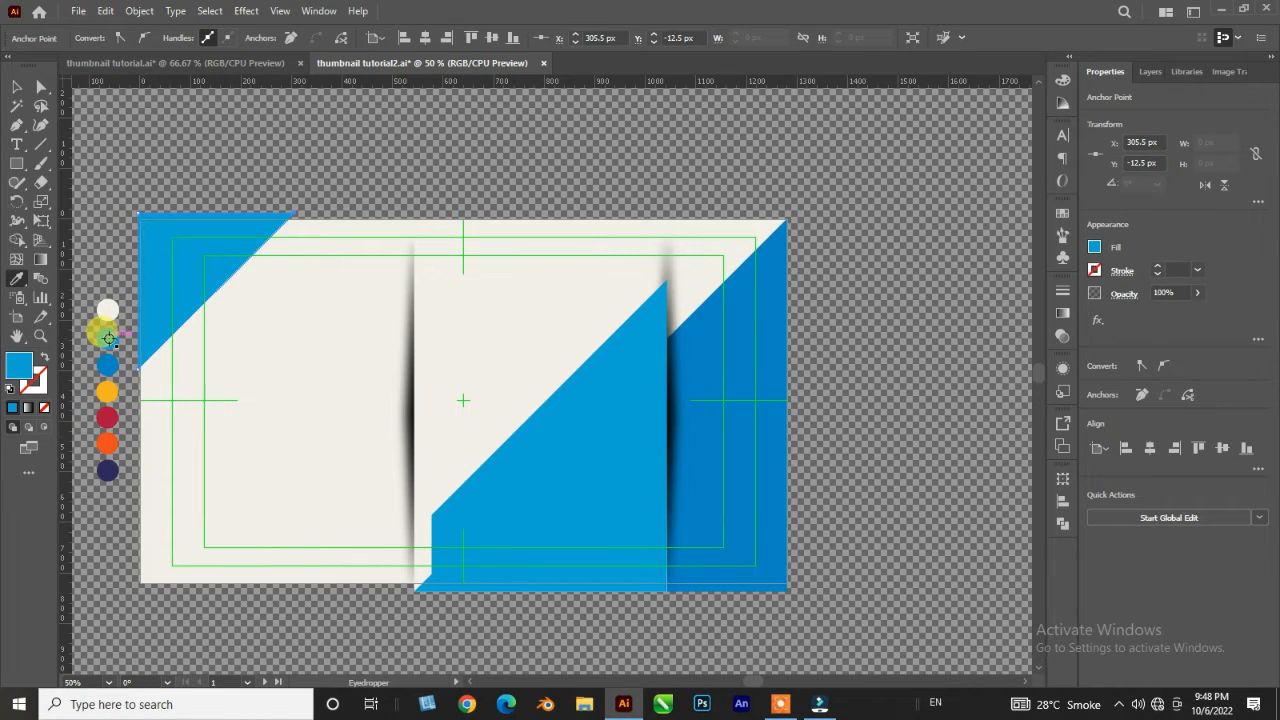
pyautogui.press('v')
pyautogui.click(386, 614)
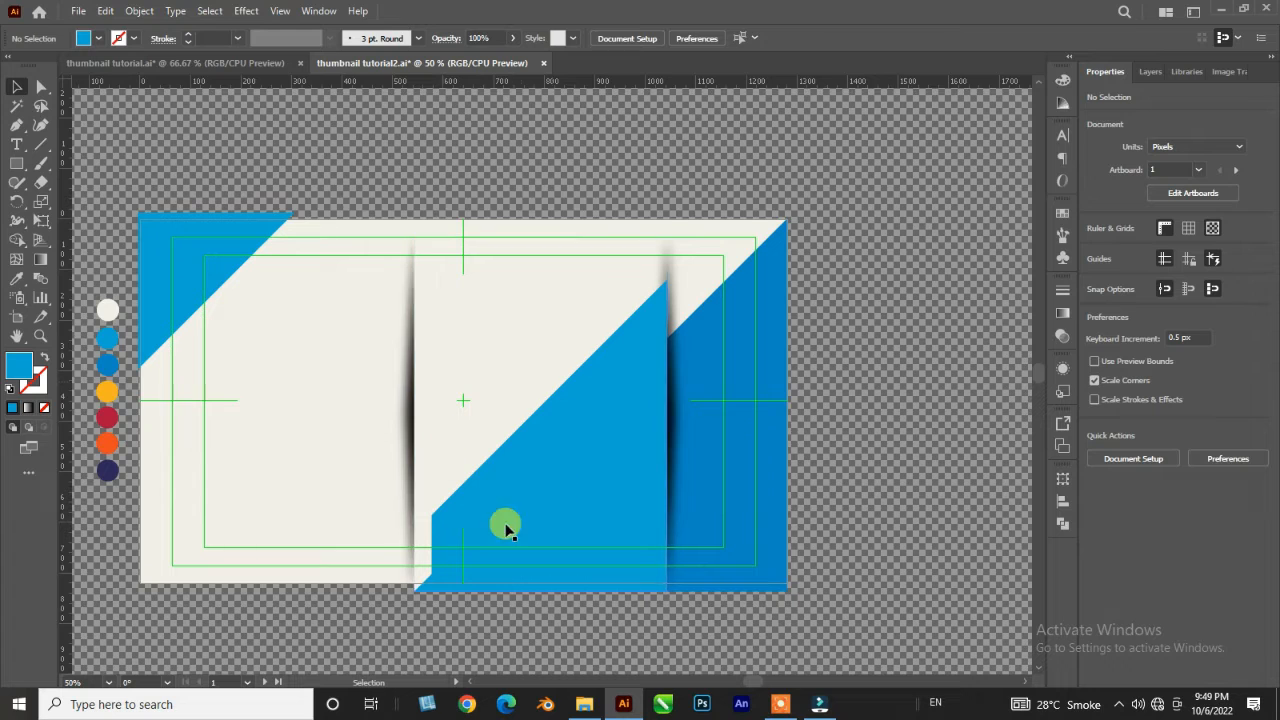
# - Import the Doraemon PNG and illustrator.png from File Explorer's PNG folder, and shrink the Illustrator logo to about 162 x 158 px over the off-white rectangle
pyautogui.click(584, 704)
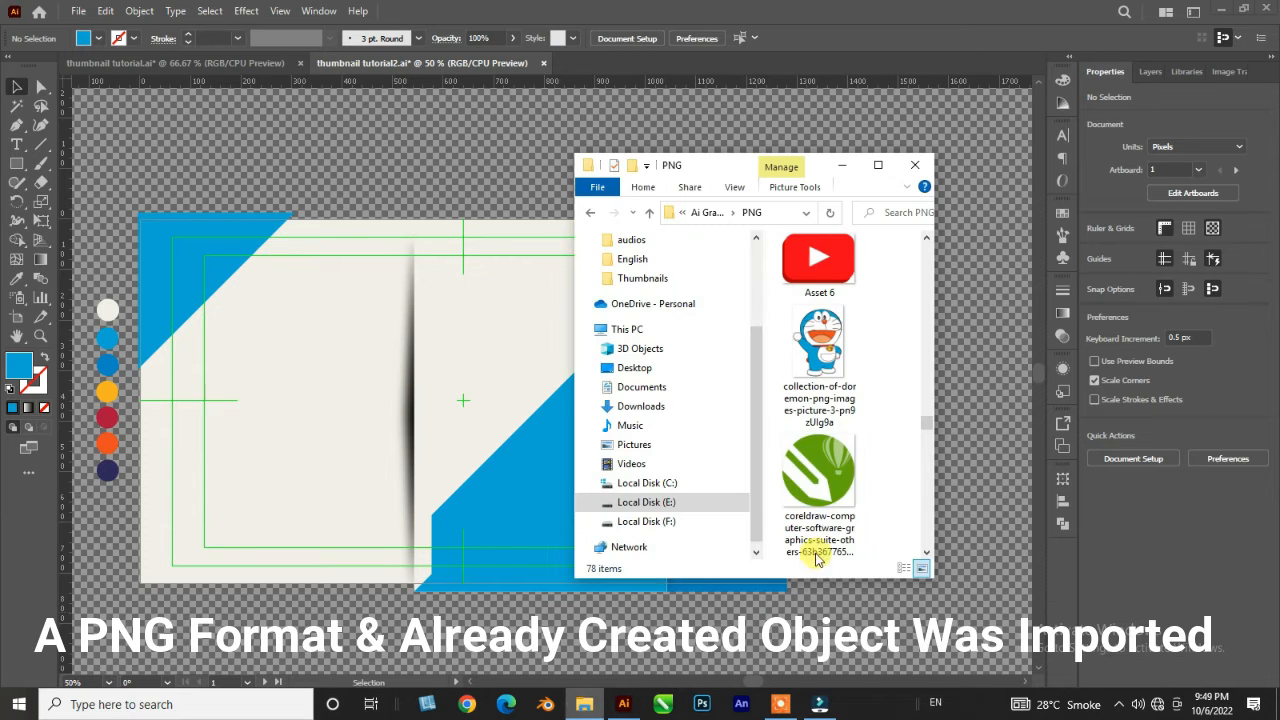
pyautogui.click(816, 355)
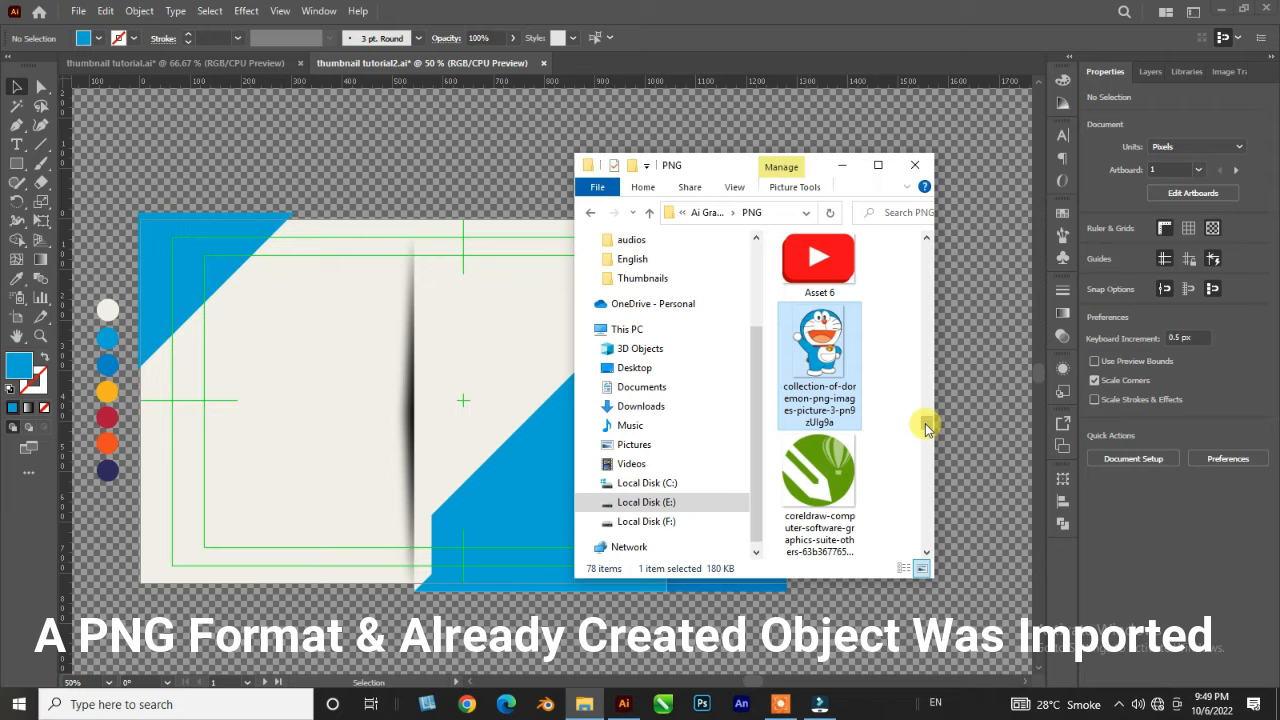
pyautogui.scroll(-5, 925, 440)
pyautogui.scroll(1, 926, 460)
pyautogui.moveTo(818, 390); pyautogui.dragTo(907, 243)
pyautogui.click(845, 168)
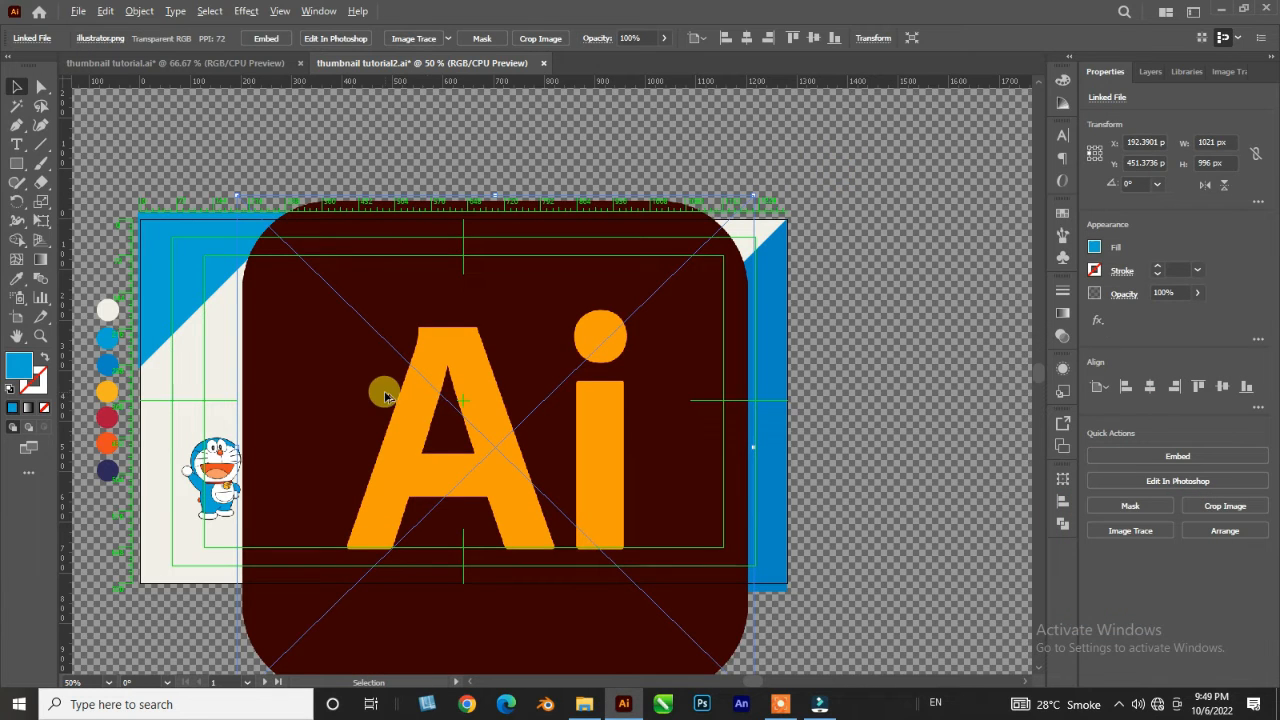
pyautogui.moveTo(232, 200); pyautogui.dragTo(558, 427)
pyautogui.click(350, 630)
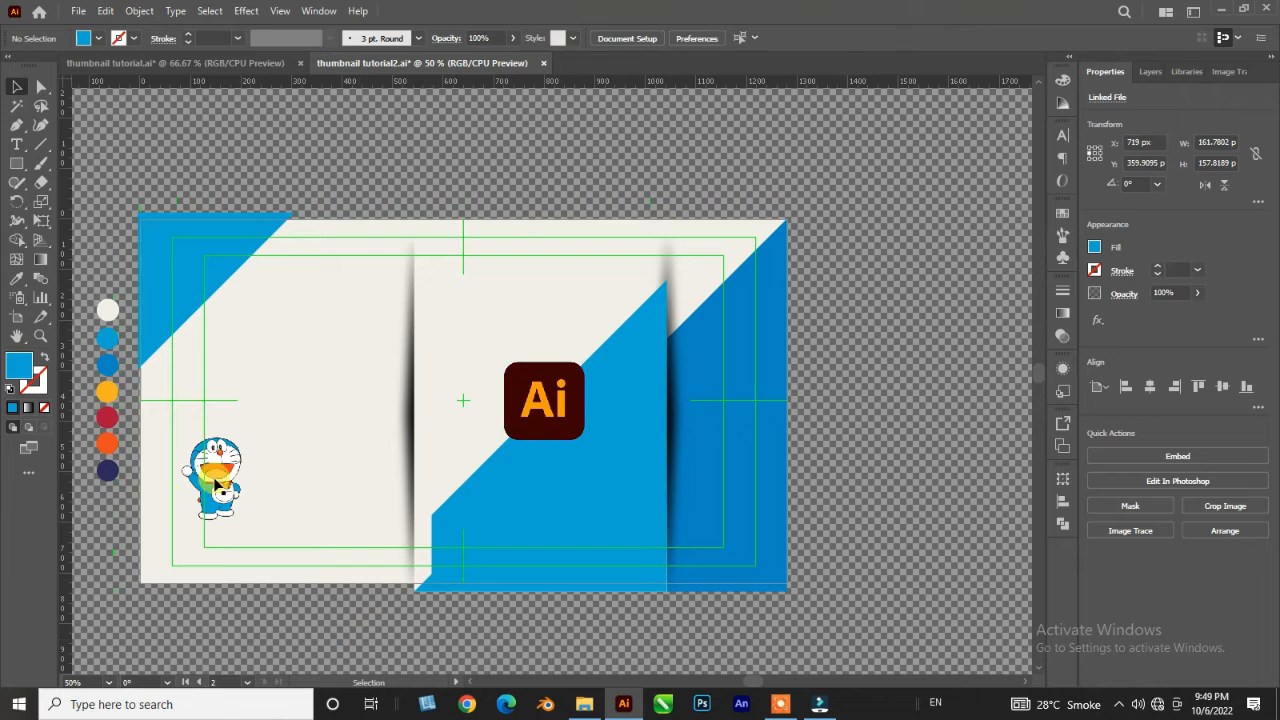
# - Enlarge the Doraemon image to about 371 x 534 px and place it in the artboard's lower-left area
pyautogui.click(226, 478)
pyautogui.moveTo(244, 519); pyautogui.dragTo(285, 580)
pyautogui.moveTo(265, 482); pyautogui.dragTo(269, 454)
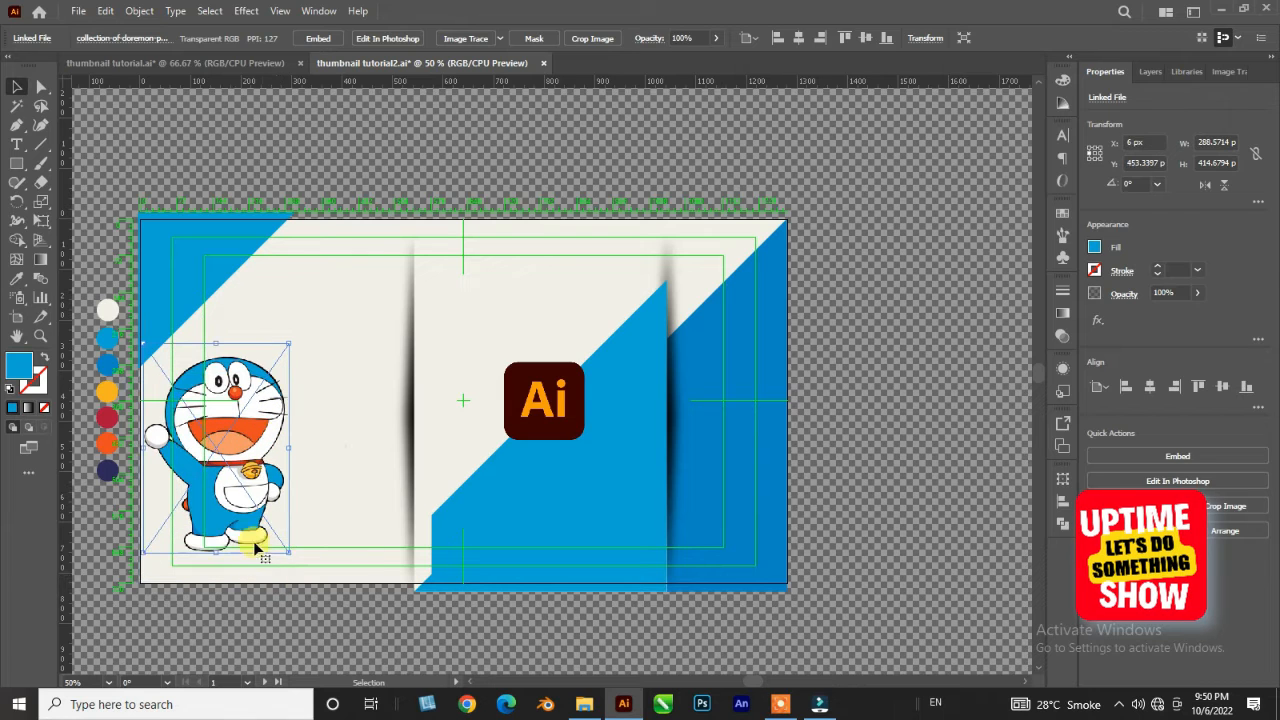
pyautogui.moveTo(287, 550); pyautogui.dragTo(310, 604)
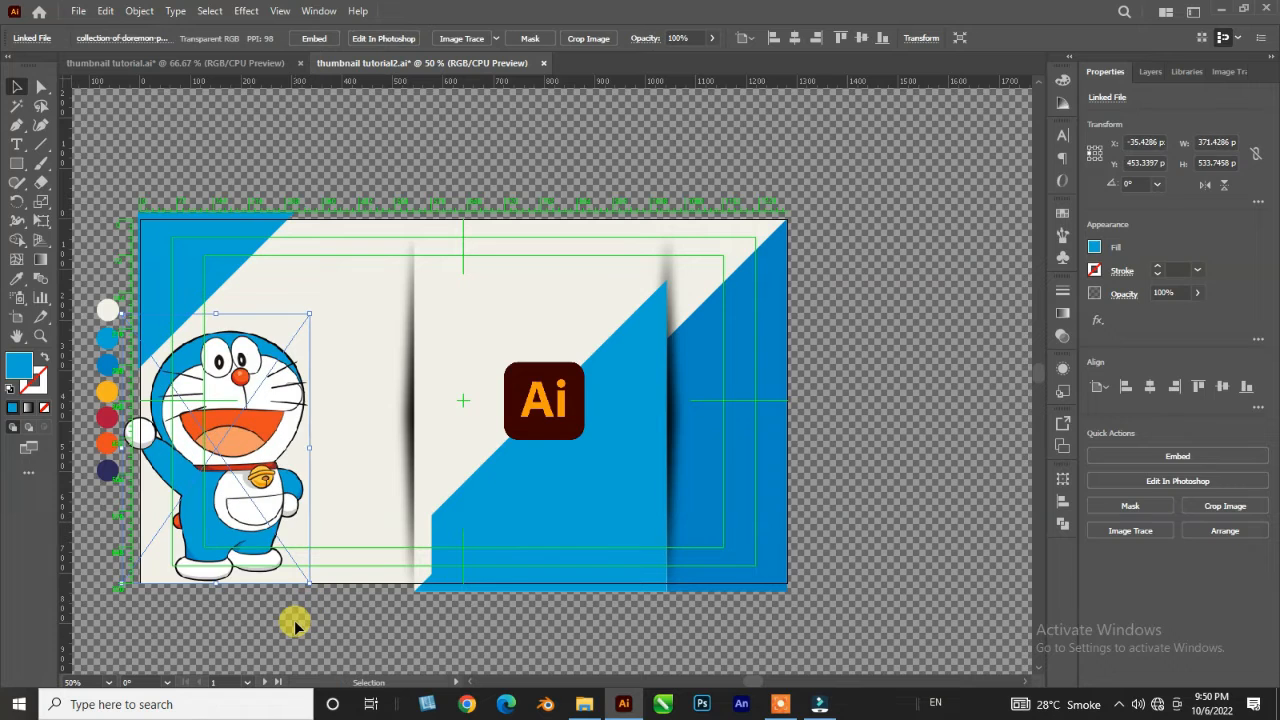
# - Nudge the Doraemon image right and up to about X 5.6 px, Y 437.3 px, inside the artboard's left edge, and deselect it
pyautogui.press('Right')
pyautogui.press('Right')
pyautogui.press('Right')
pyautogui.press('Right')
pyautogui.press('Right')
pyautogui.press('Right')
pyautogui.press('Right')
pyautogui.press('Right')
pyautogui.press('Right')
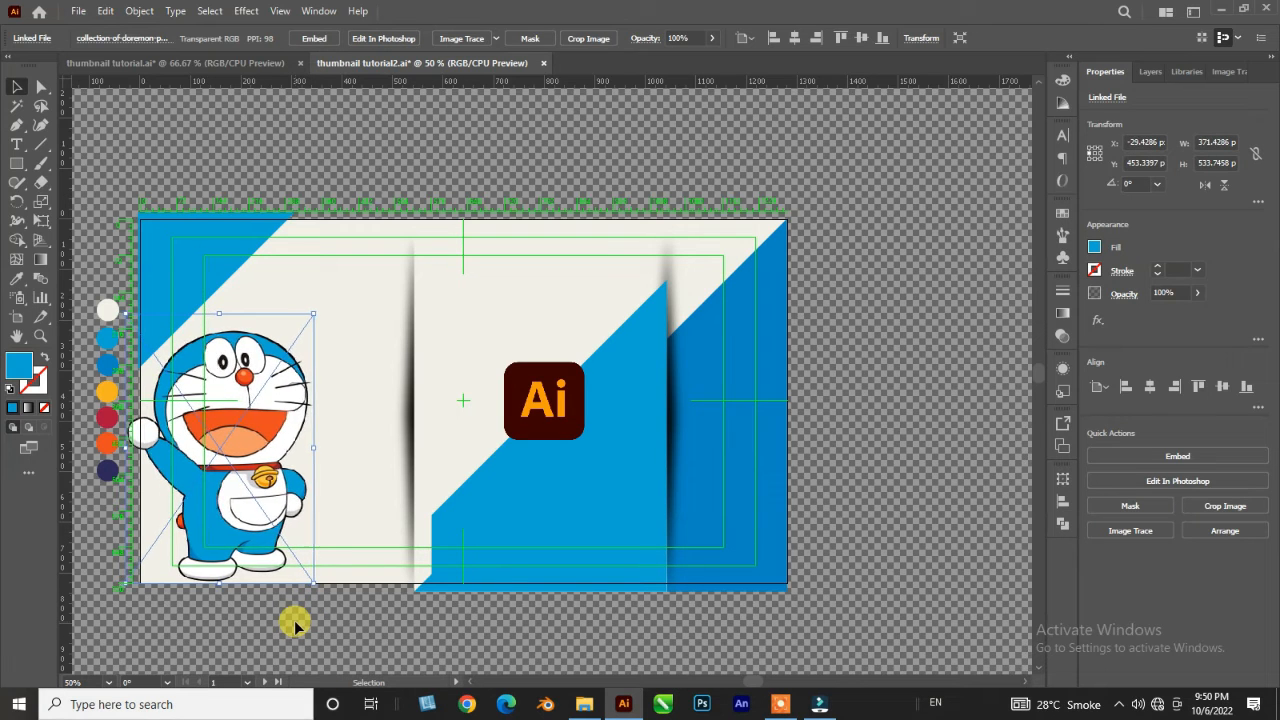
pyautogui.press('Right')
pyautogui.press('Right')
pyautogui.press('Right')
pyautogui.press('Right')
pyautogui.press('Right')
pyautogui.press('Right')
pyautogui.press('Right')
pyautogui.press('Right')
pyautogui.press('Right')
pyautogui.press('Right')
pyautogui.press('Right')
pyautogui.press('Right')
pyautogui.press('Right')
pyautogui.press('Right')
pyautogui.press('Right')
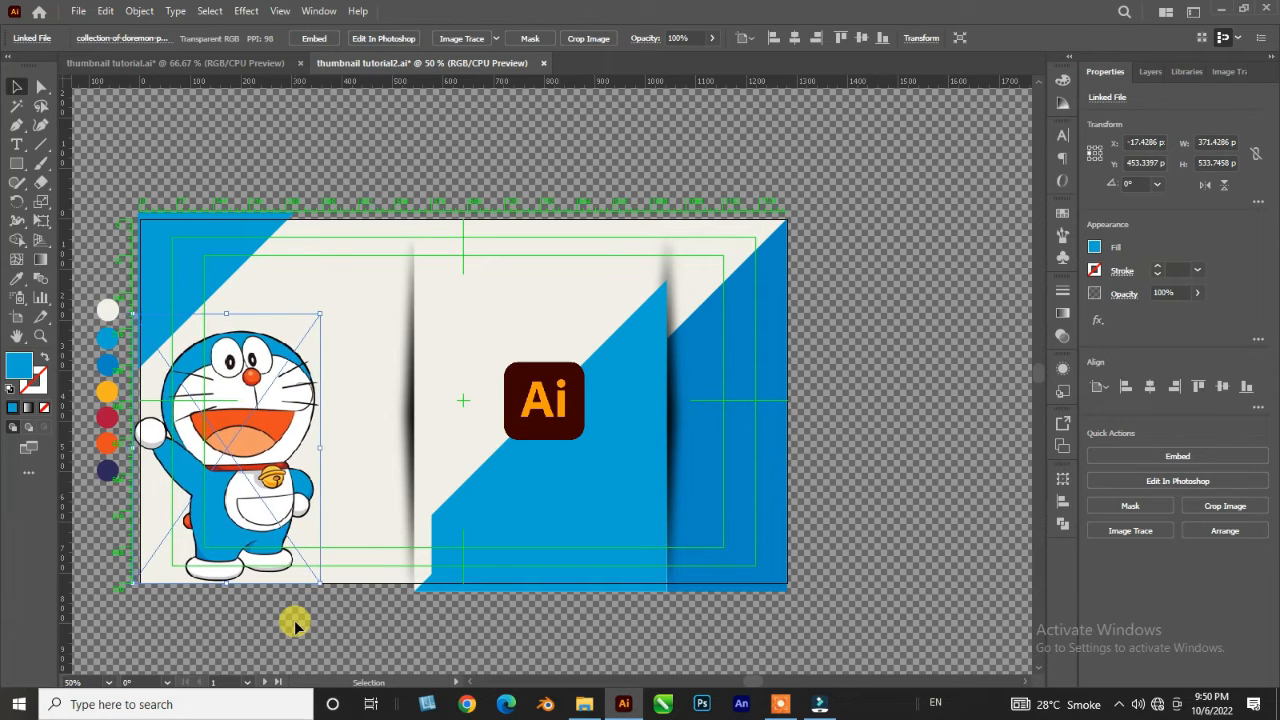
pyautogui.press('Right')
pyautogui.press('Right')
pyautogui.press('Right')
pyautogui.press('Right')
pyautogui.press('Right')
pyautogui.press('Right')
pyautogui.press('Right')
pyautogui.press('Right')
pyautogui.press('Right')
pyautogui.press('Right')
pyautogui.press('Right')
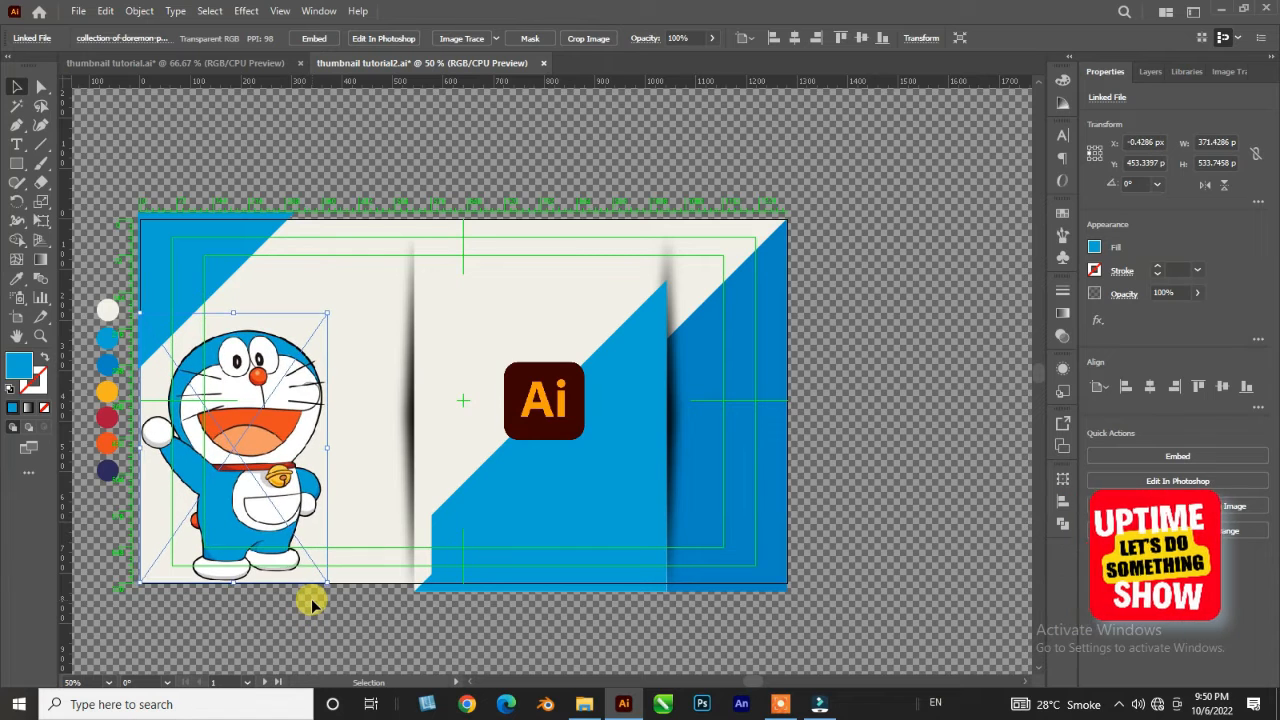
pyautogui.press('Up')
pyautogui.press('Right')
pyautogui.press('Up')
pyautogui.press('Up')
pyautogui.press('Up')
pyautogui.press('Up')
pyautogui.press('Up')
pyautogui.press('Up')
pyautogui.press('Up')
pyautogui.press('Up')
pyautogui.press('Up')
pyautogui.press('Up')
pyautogui.press('Up')
pyautogui.press('Up')
pyautogui.press('Up')
pyautogui.press('Up')
pyautogui.press('Up')
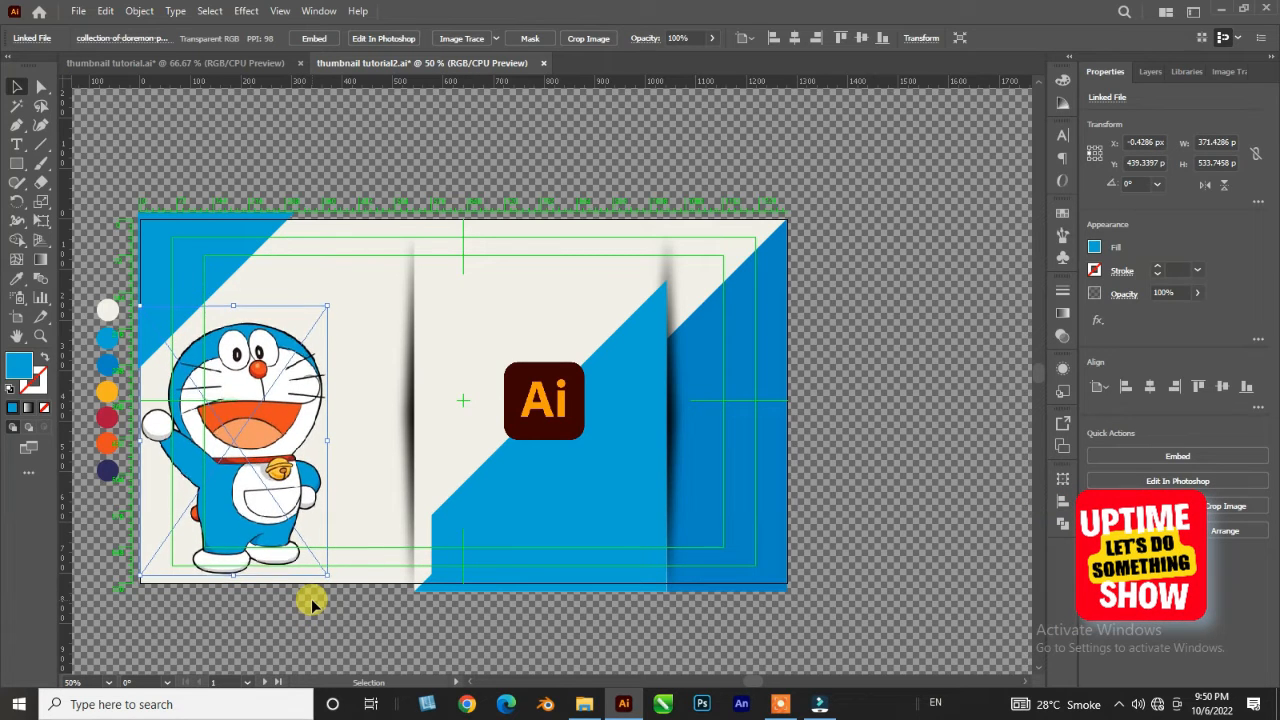
pyautogui.press('Right')
pyautogui.press('Right')
pyautogui.press('Right')
pyautogui.press('Right')
pyautogui.press('Right')
pyautogui.press('Right')
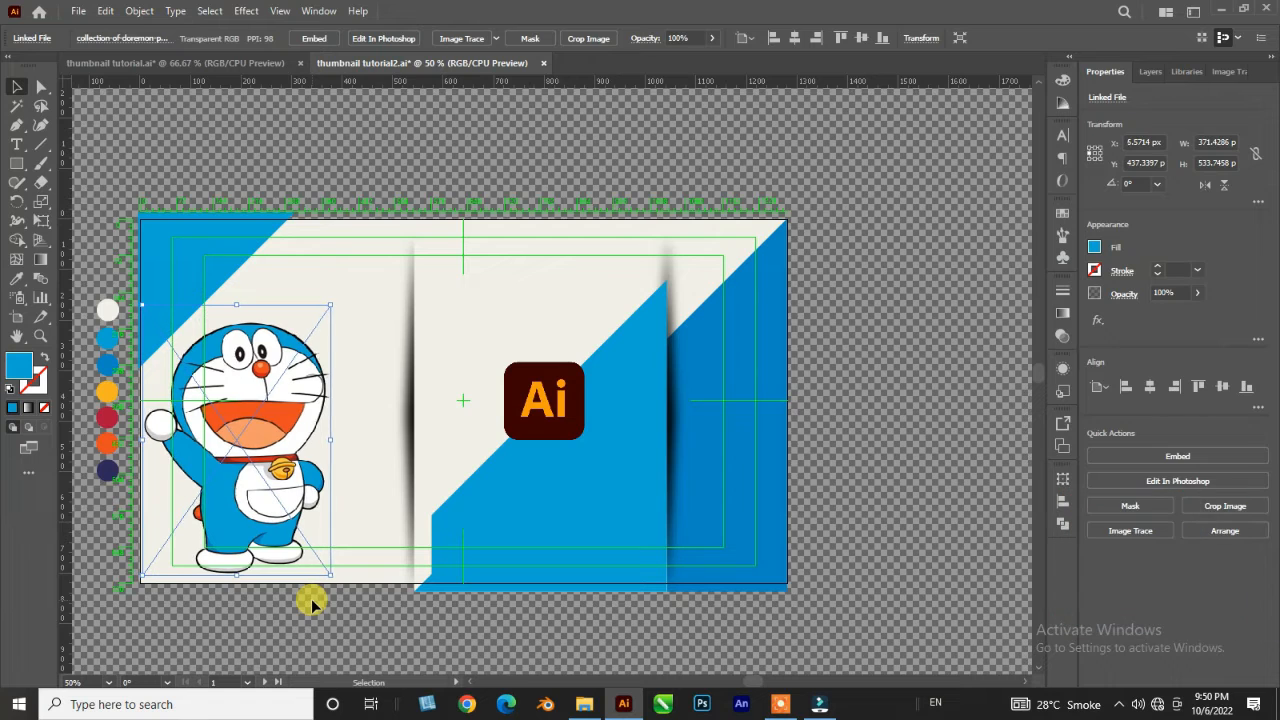
pyautogui.click(310, 624)
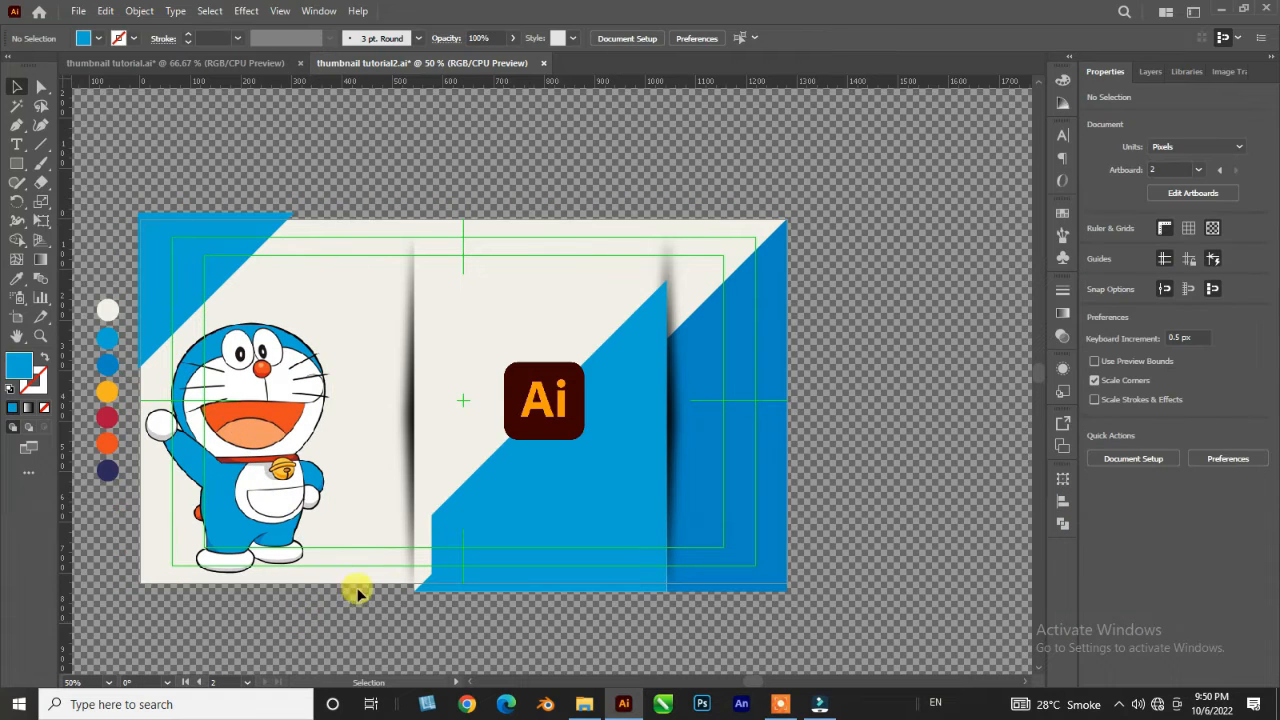
# - Draw a black-filled ellipse with a 1 pt black stroke, about 319 x 115 px, at Doraemon's feet and send it behind the character
pyautogui.click(22, 170)
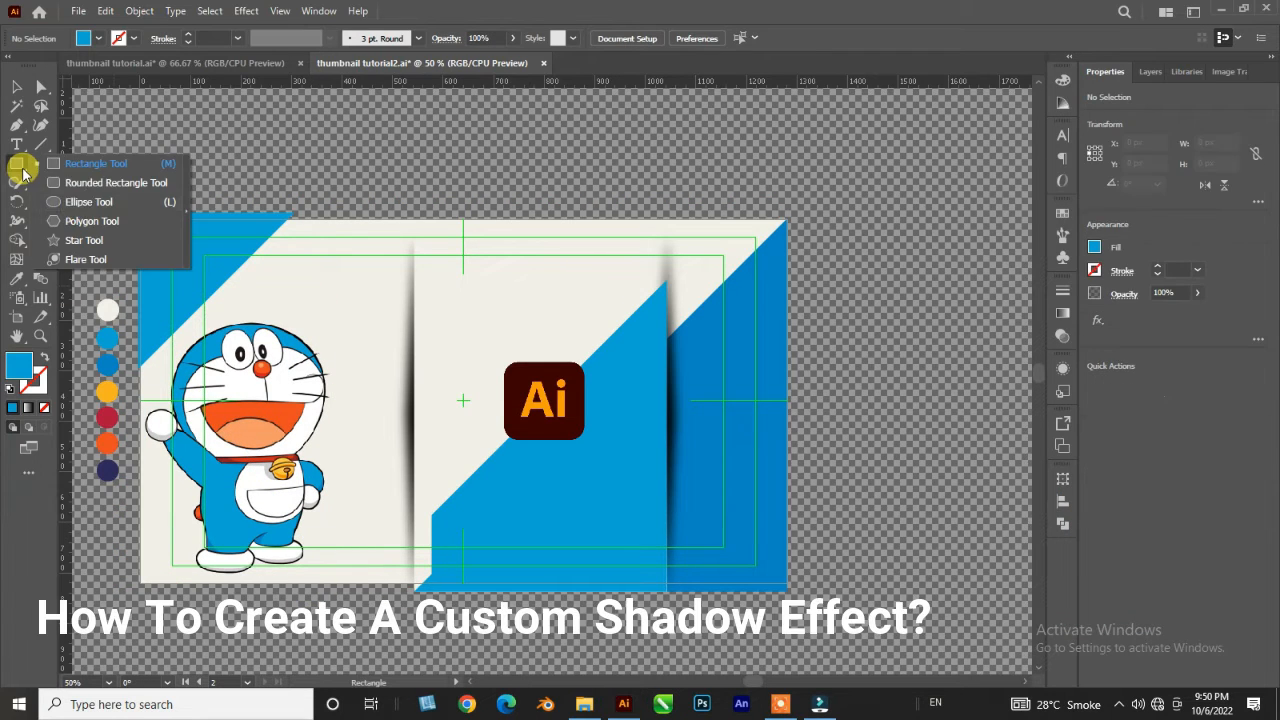
pyautogui.click(80, 203)
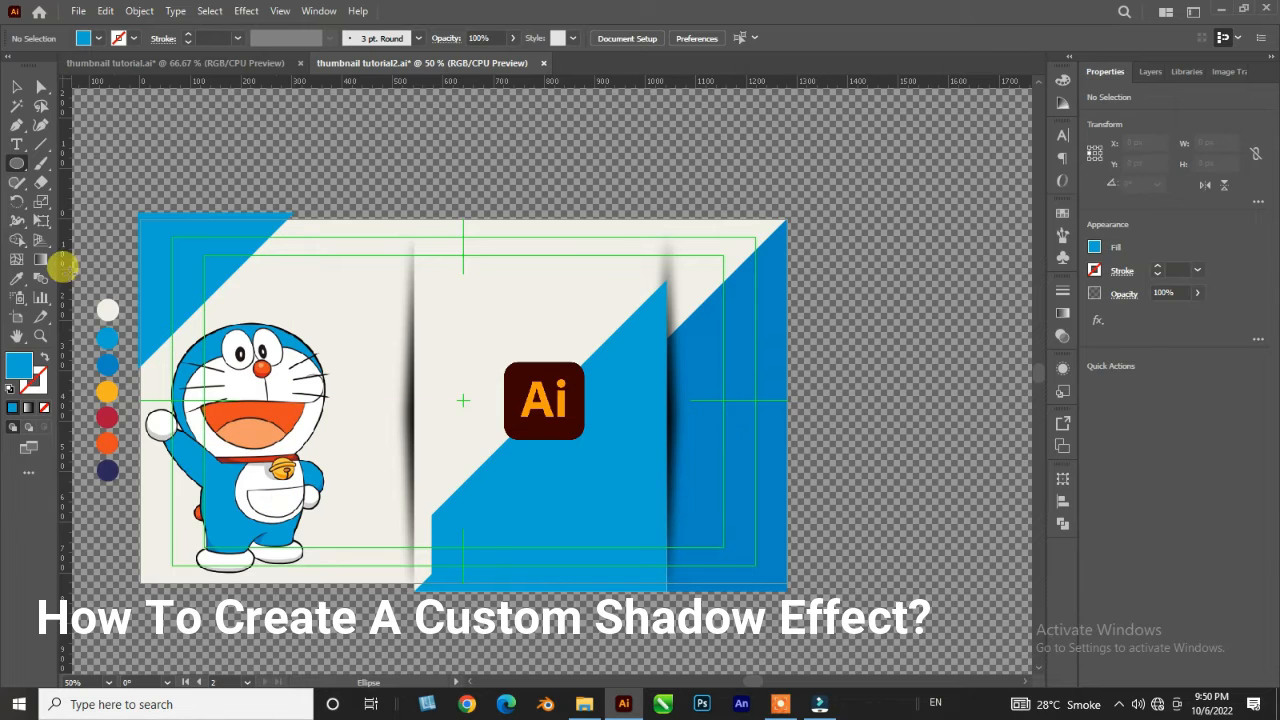
pyautogui.click(98, 39)
pyautogui.click(24, 58)
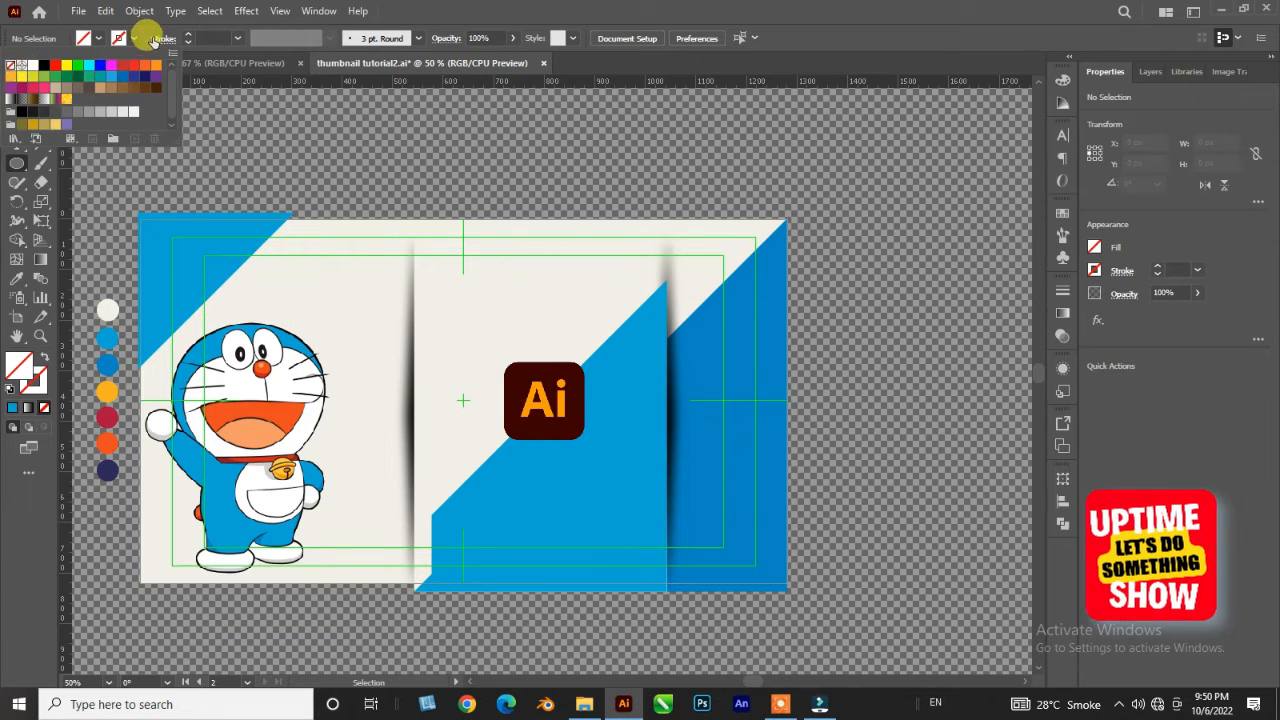
pyautogui.click(135, 39)
pyautogui.click(98, 39)
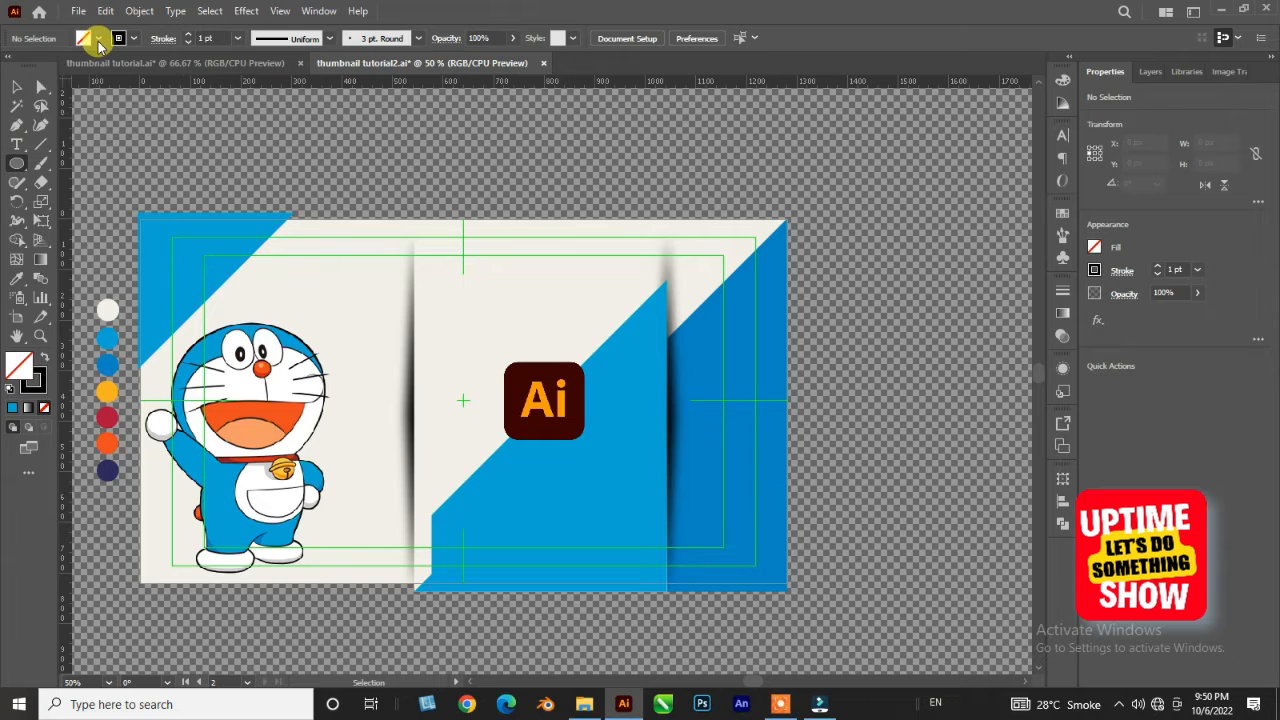
pyautogui.click(98, 39)
pyautogui.click(44, 66)
pyautogui.click(98, 39)
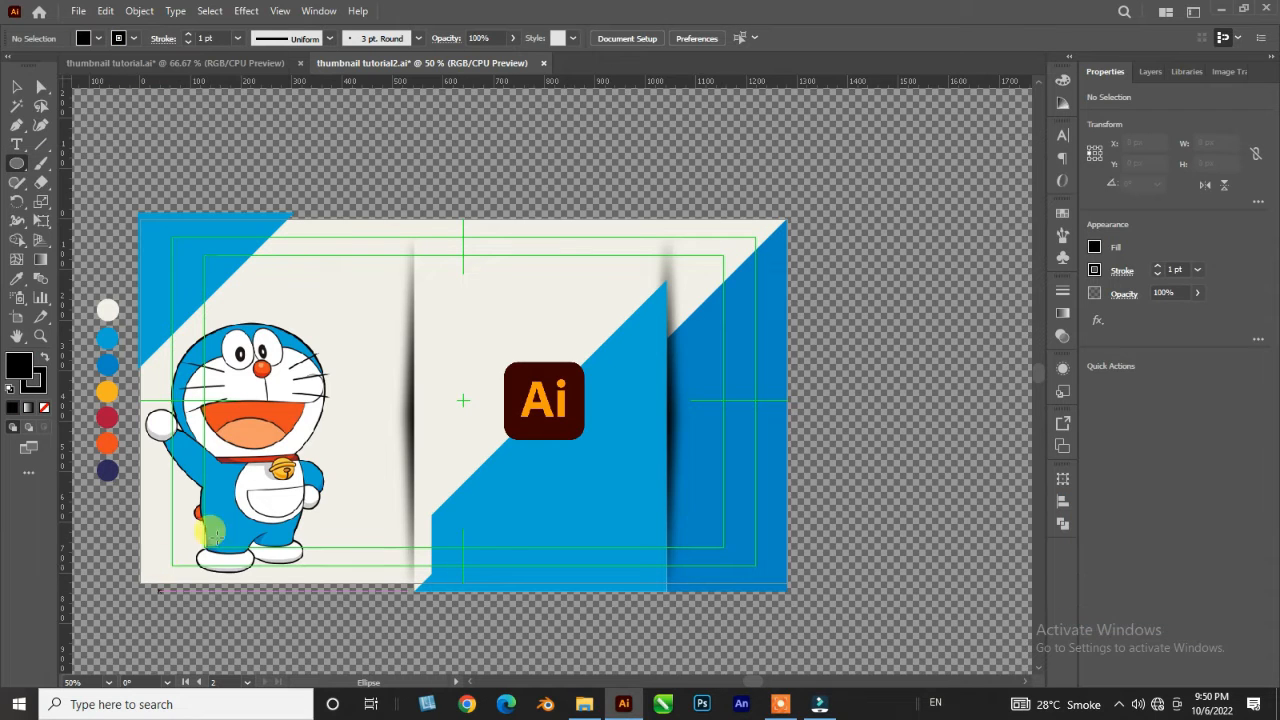
pyautogui.moveTo(331, 495); pyautogui.dragTo(277, 577)
pyautogui.press('v')
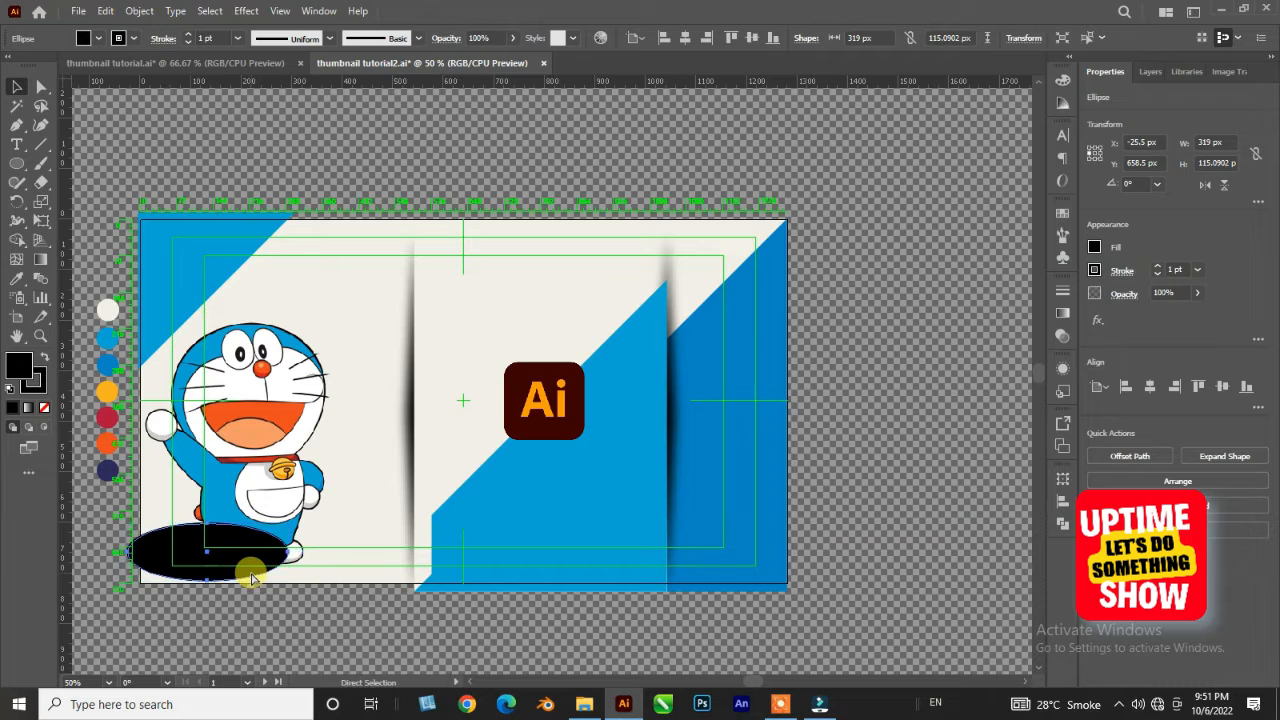
pyautogui.hotkey('ctrl', '[')
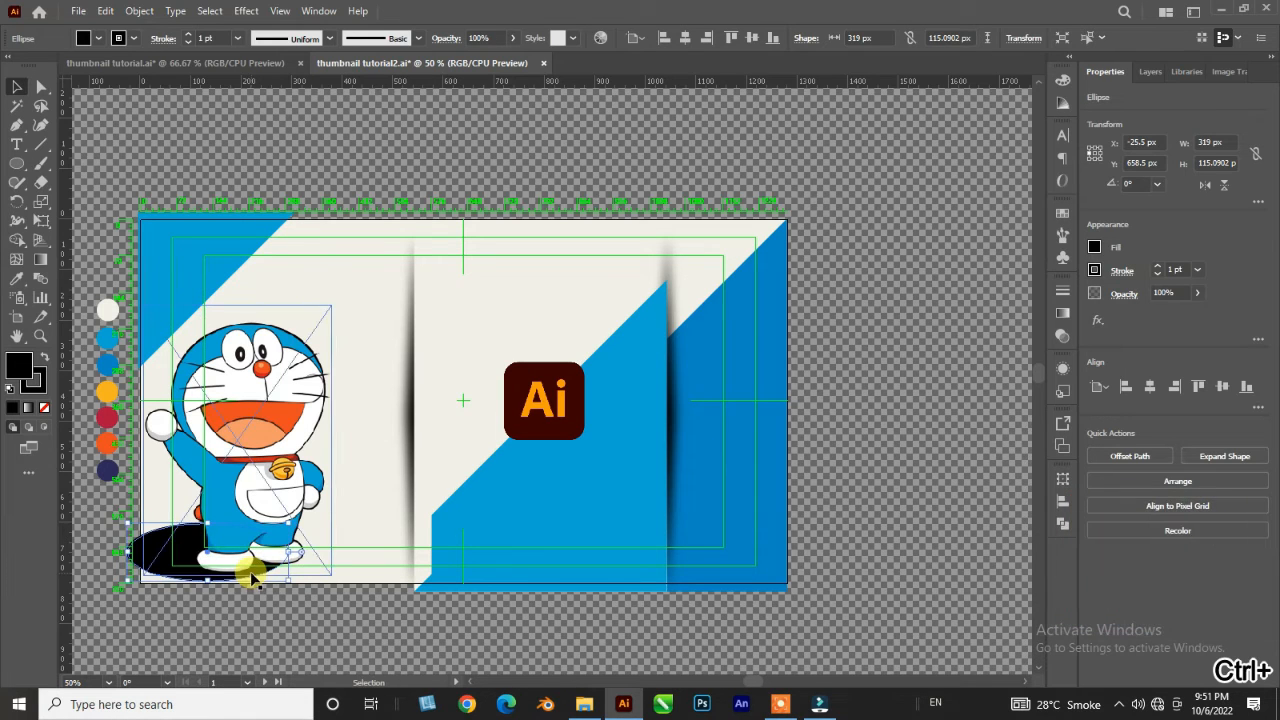
# - Apply a Gaussian Blur with a radius of about 82.4 pixels to the black ellipse behind Doraemon
pyautogui.click(247, 11)
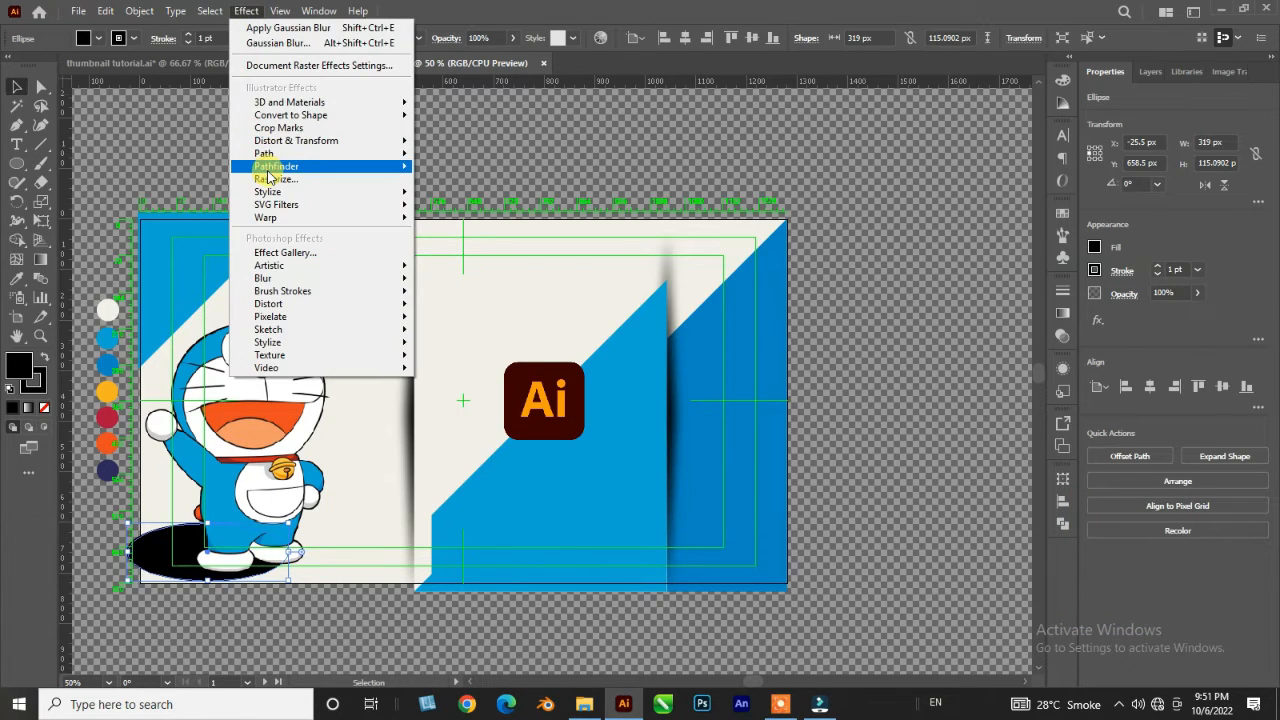
pyautogui.moveTo(287, 196)
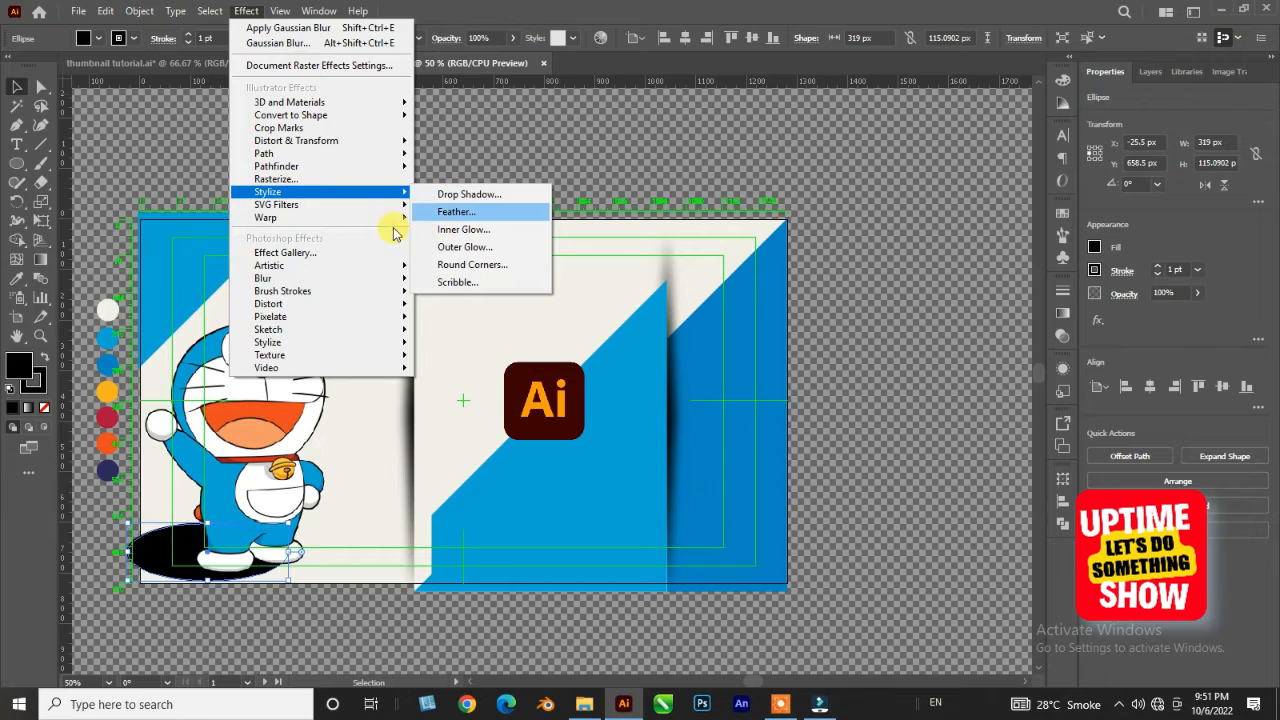
pyautogui.moveTo(360, 278)
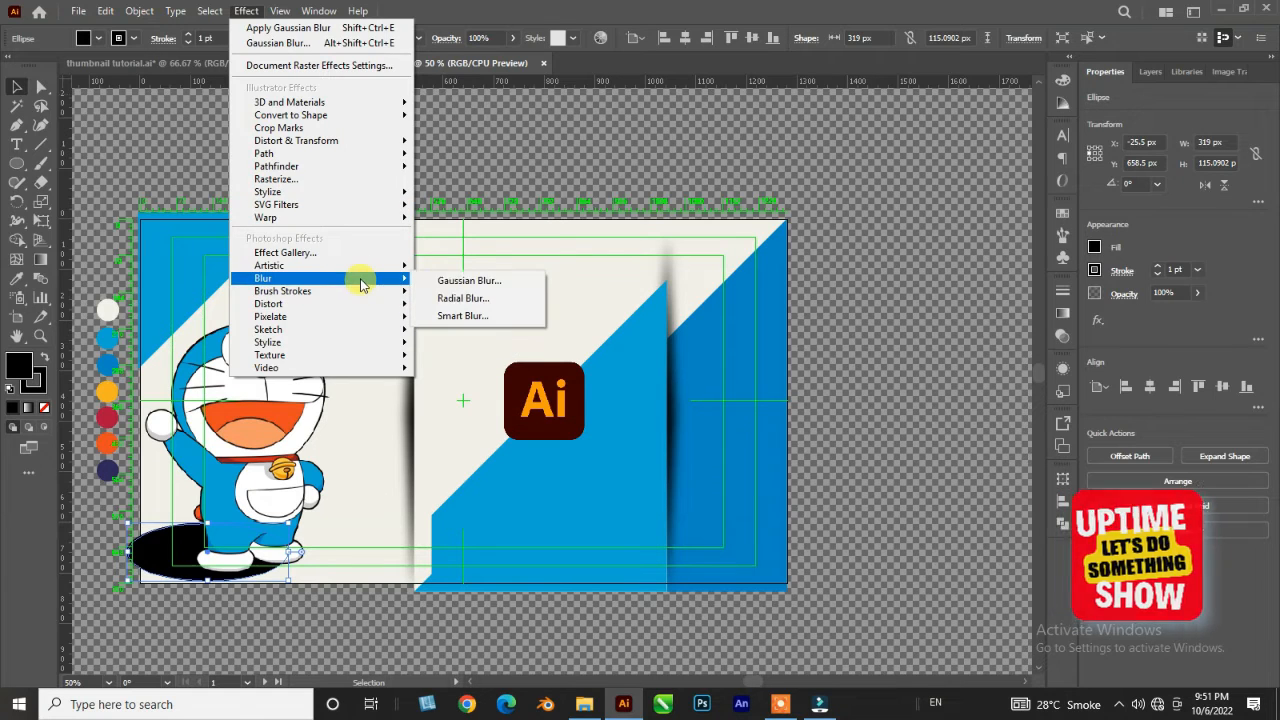
pyautogui.click(447, 283)
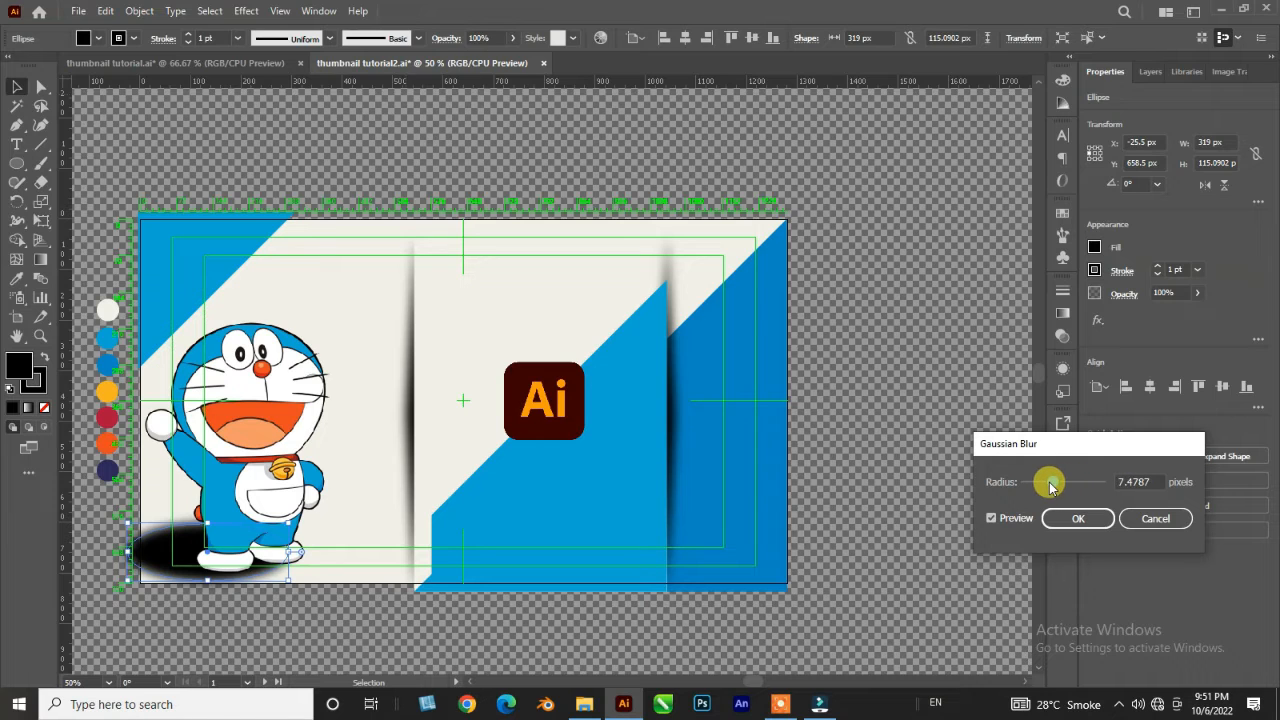
pyautogui.moveTo(1050, 483); pyautogui.dragTo(1090, 487)
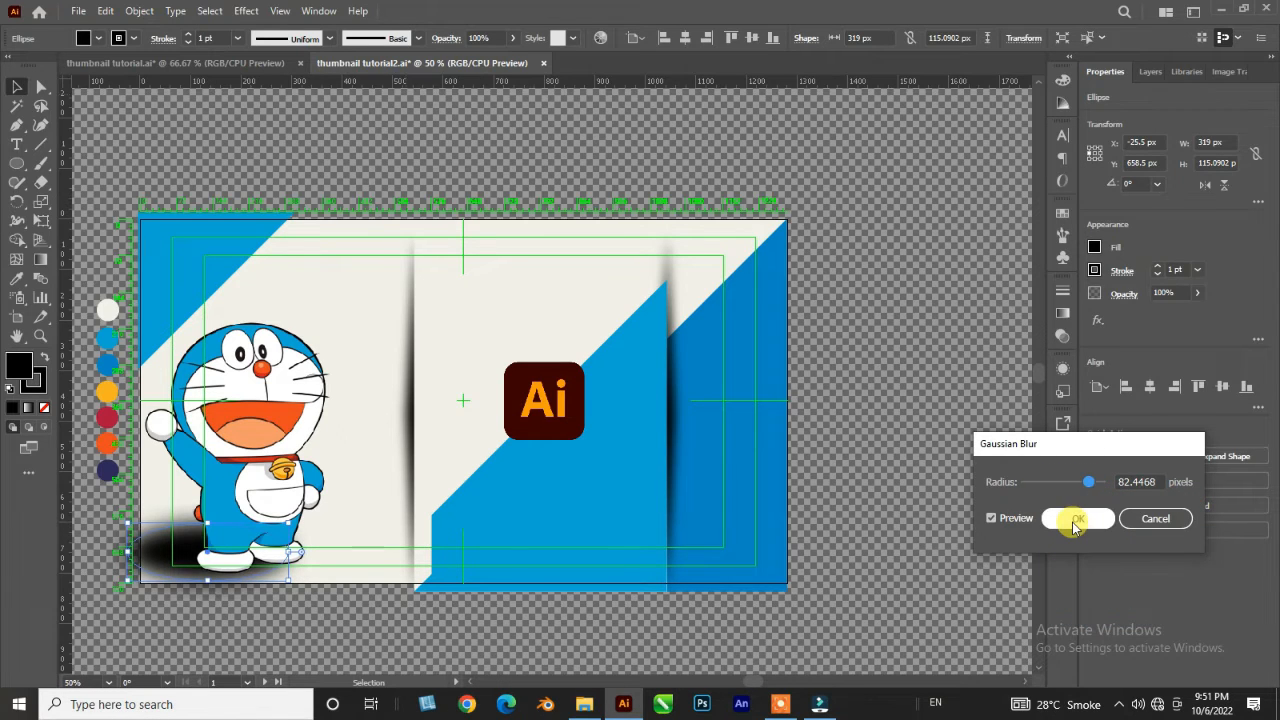
pyautogui.click(1075, 519)
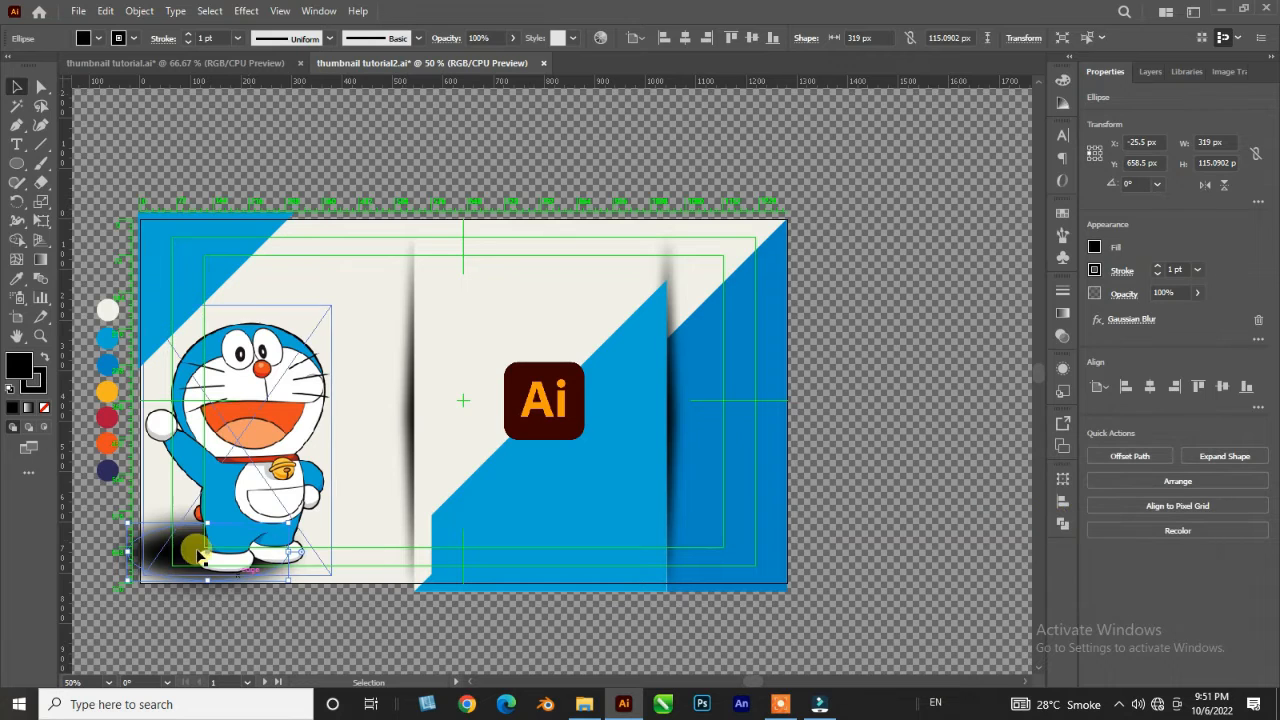
# - Change the blurred shadow ellipse's fill to the dark grey swatch and deselect it
pyautogui.click(97, 39)
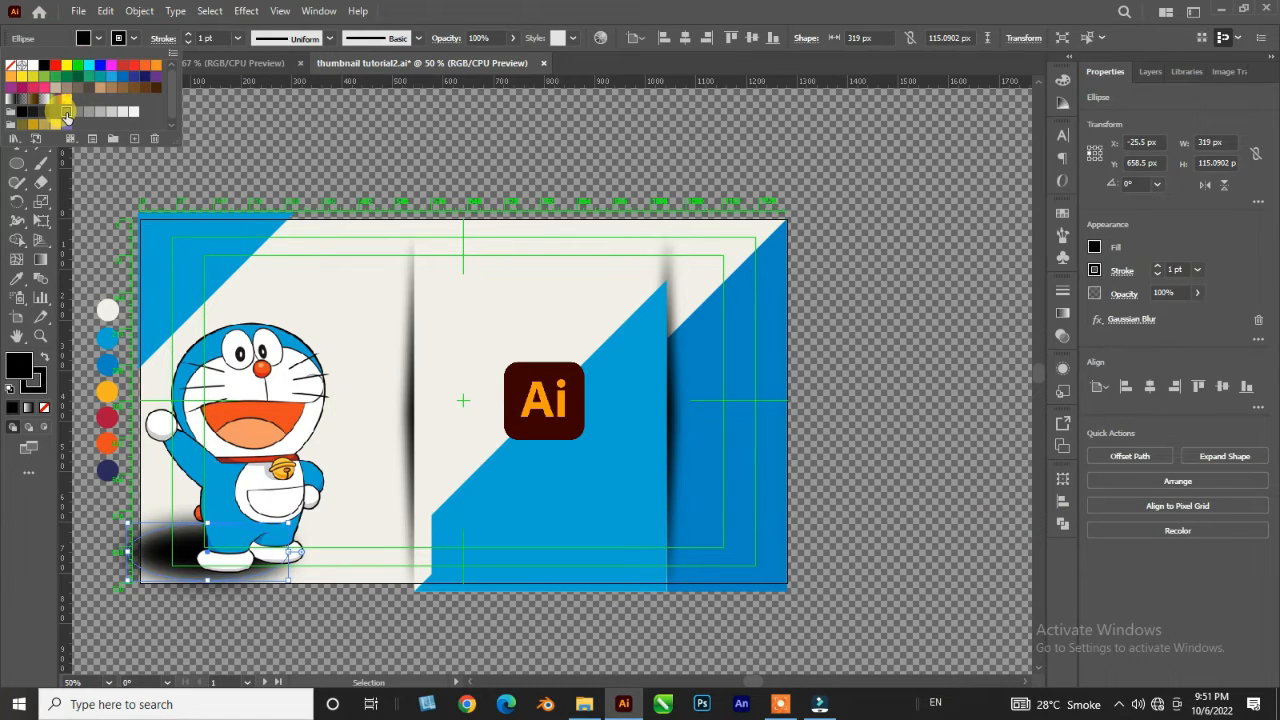
pyautogui.click(66, 117)
pyautogui.click(77, 112)
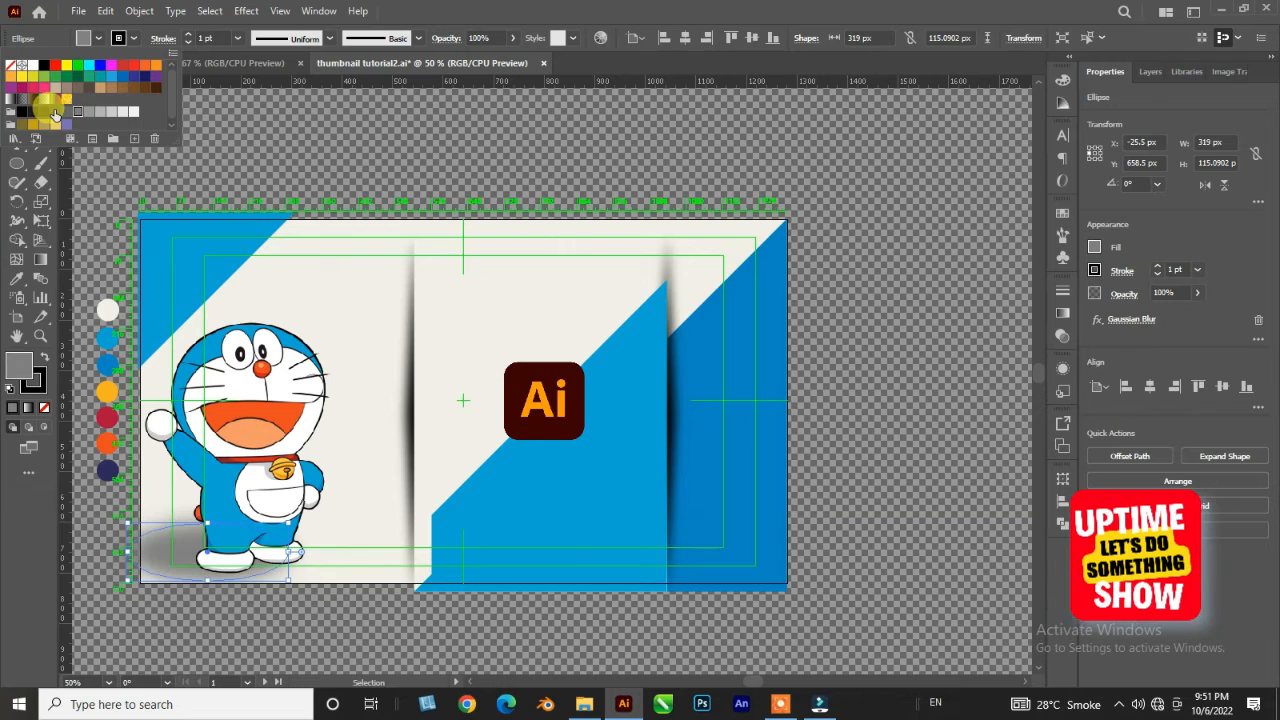
pyautogui.click(57, 112)
pyautogui.click(97, 39)
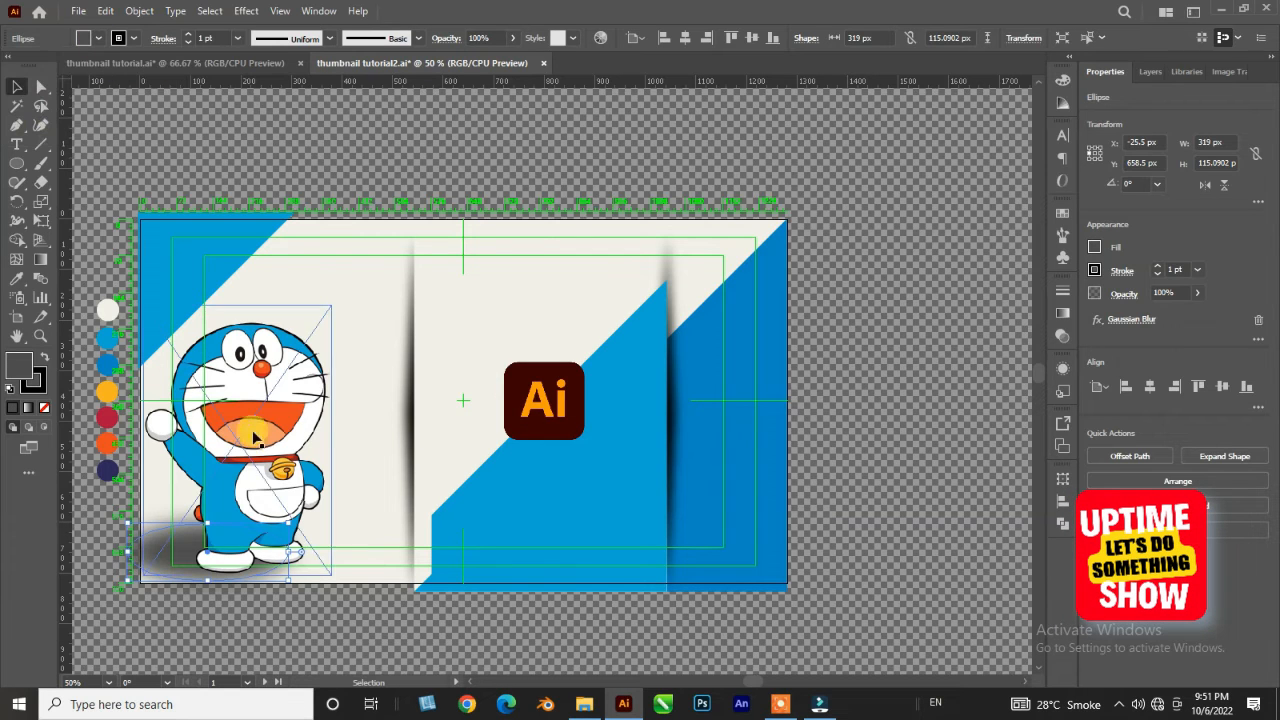
pyautogui.click(412, 625)
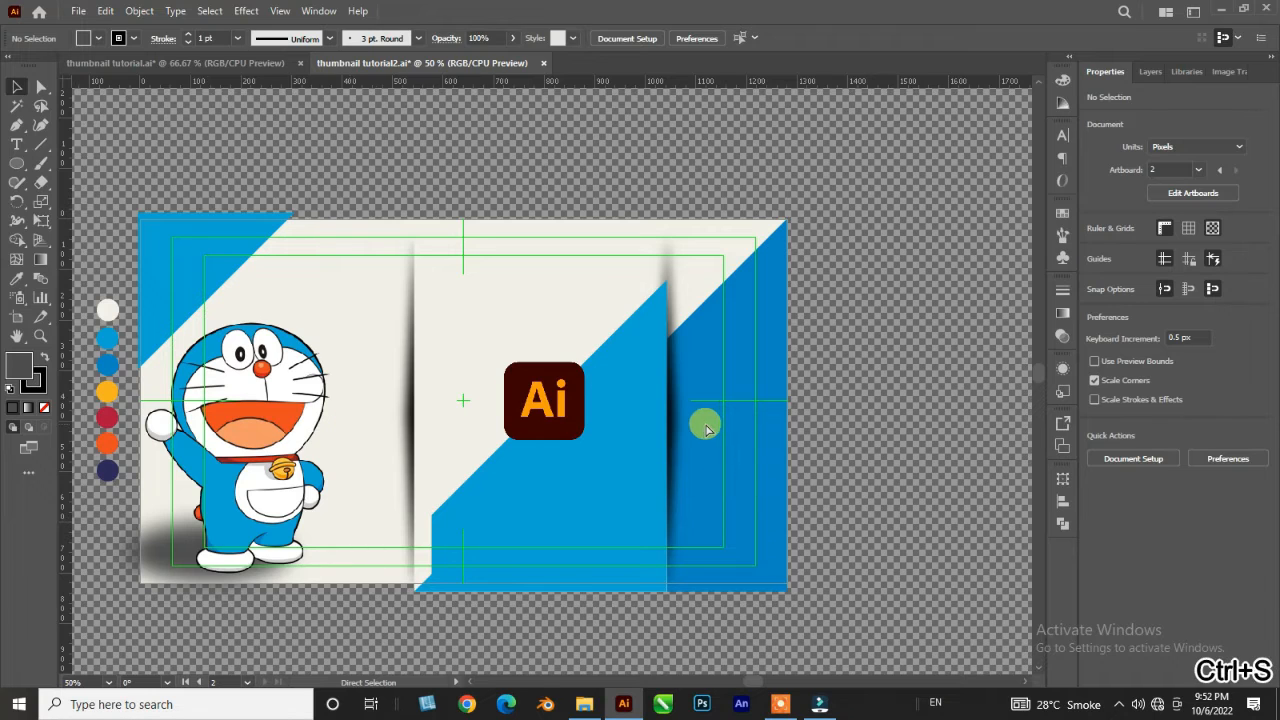
# - Save the document, check the central panel's right shadow and lighter blue shape, and leave everything deselected
pyautogui.hotkey('ctrl', 's')
pyautogui.click(627, 301)
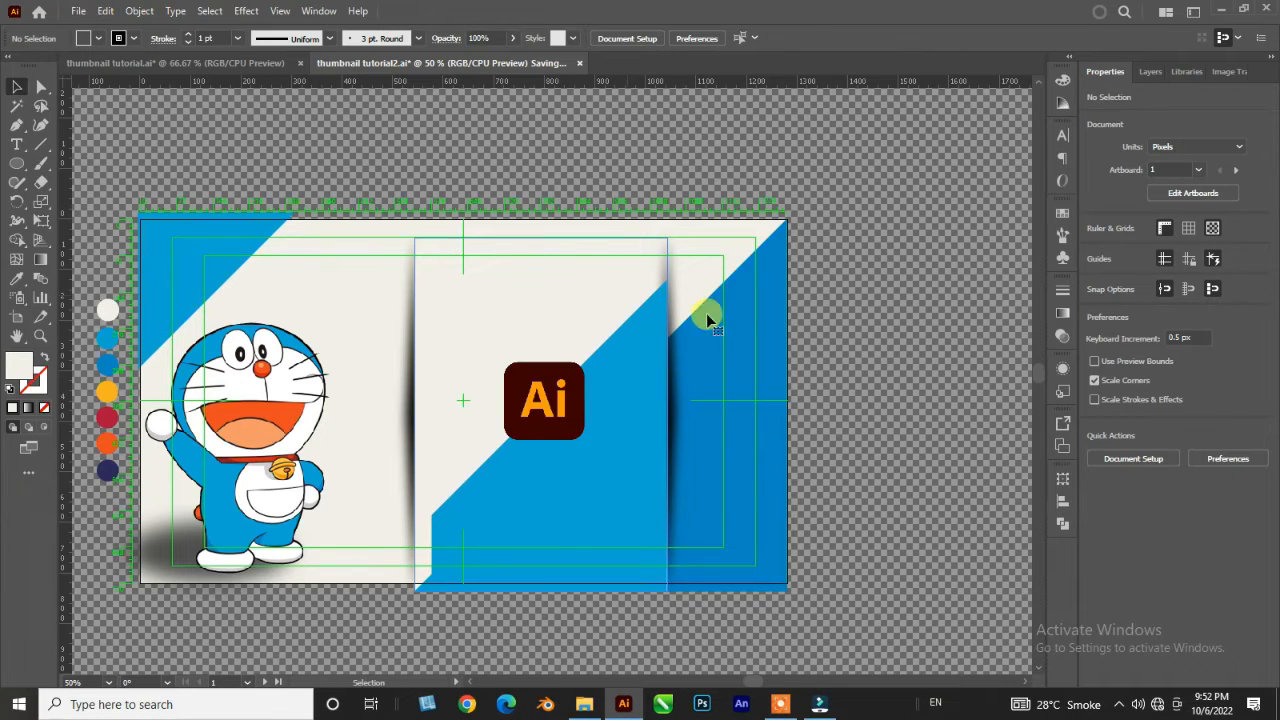
pyautogui.click(673, 320)
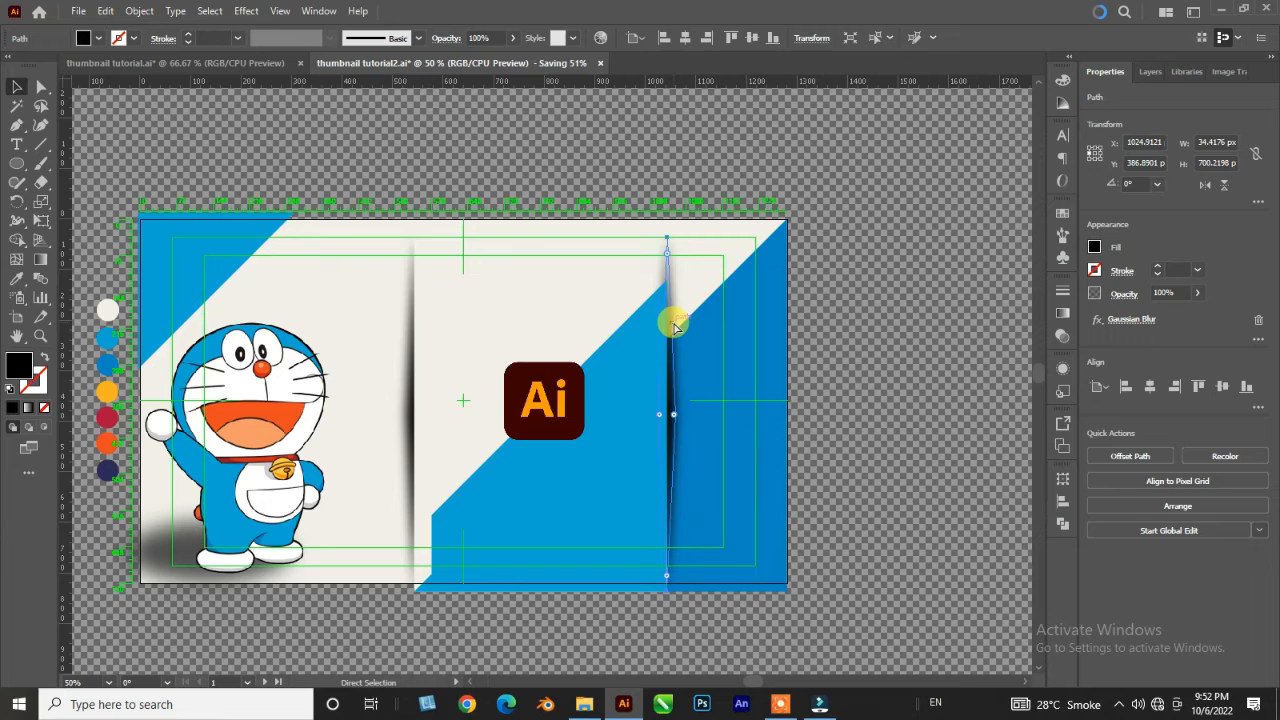
pyautogui.click(834, 351)
pyautogui.click(640, 505)
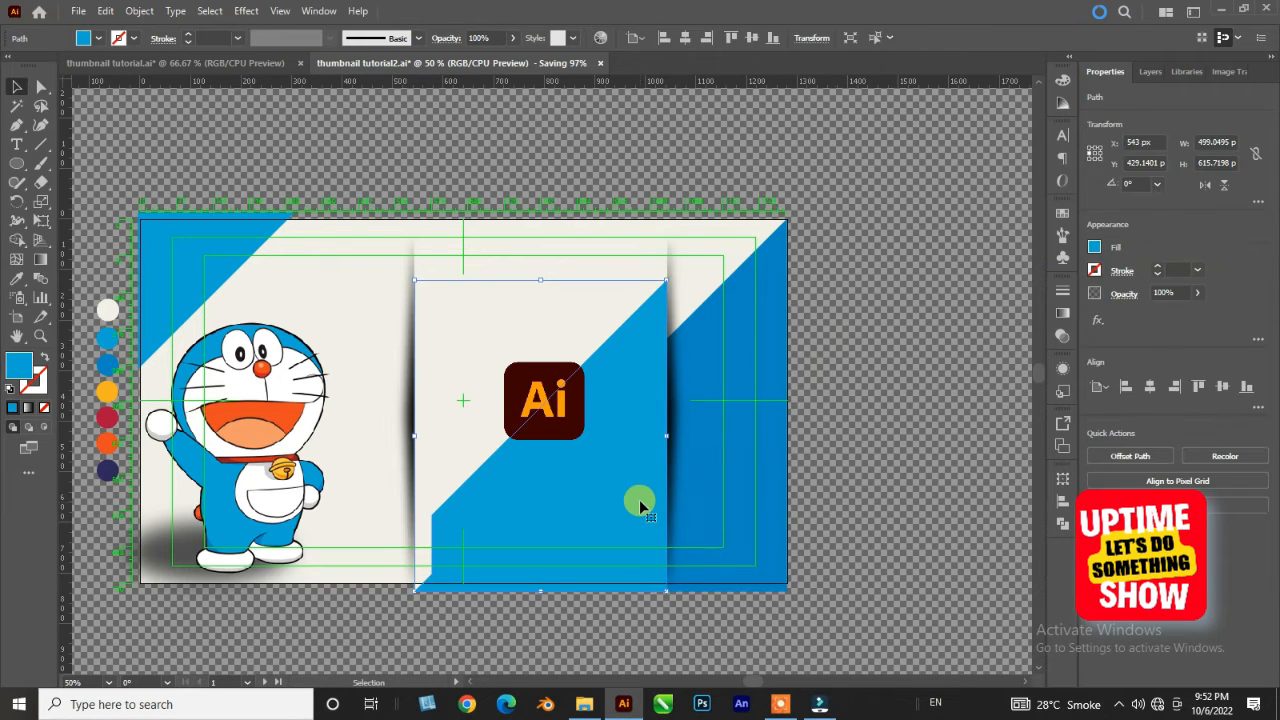
pyautogui.hotkey('ctrl', 's')
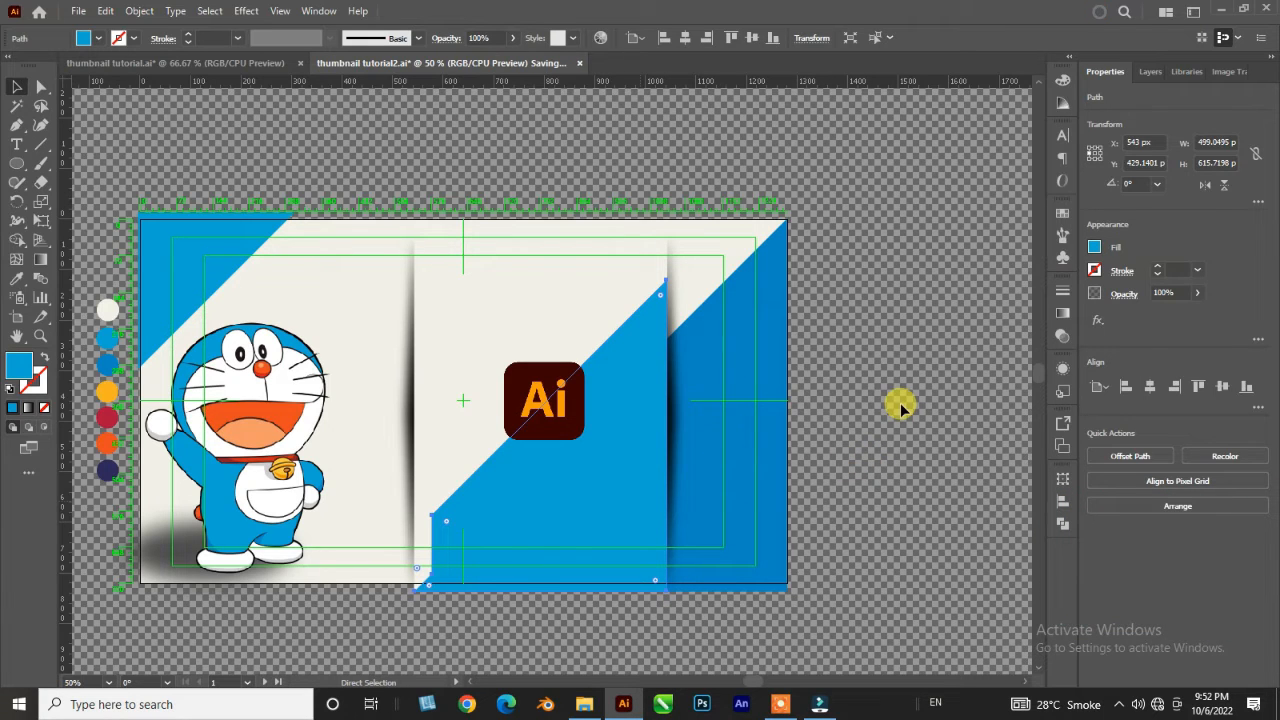
pyautogui.press('v')
pyautogui.click(98, 216)
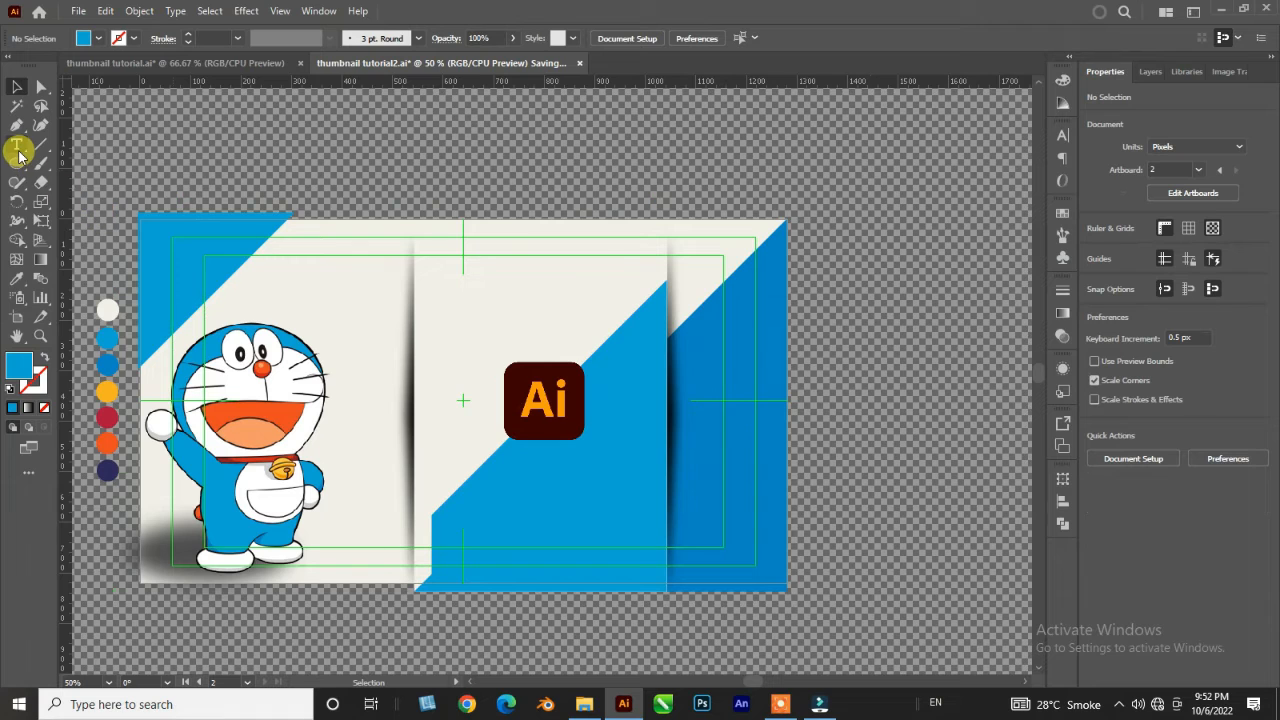
# - Add a "How to Create" heading in Brady Bunch Regular and place it along the artboard's top edge, starting at the outer safe-area guide
pyautogui.press('t')
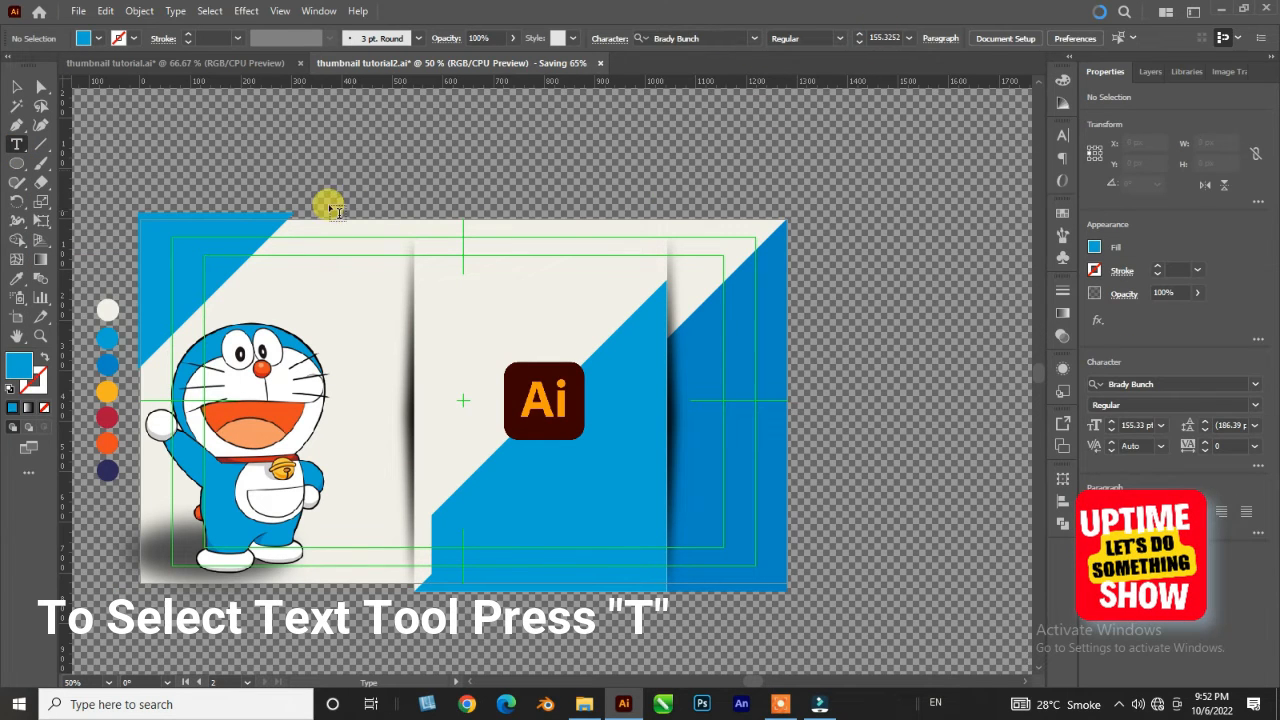
pyautogui.click(263, 283)
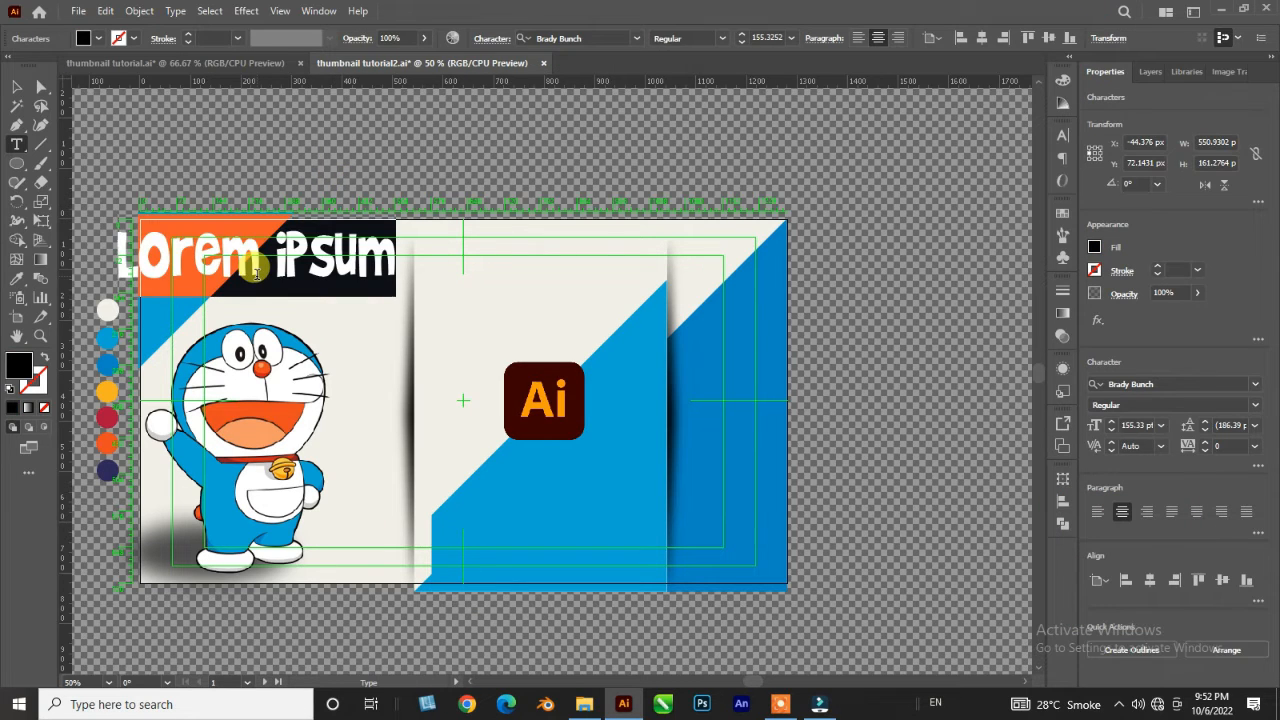
pyautogui.write('How to Cre')
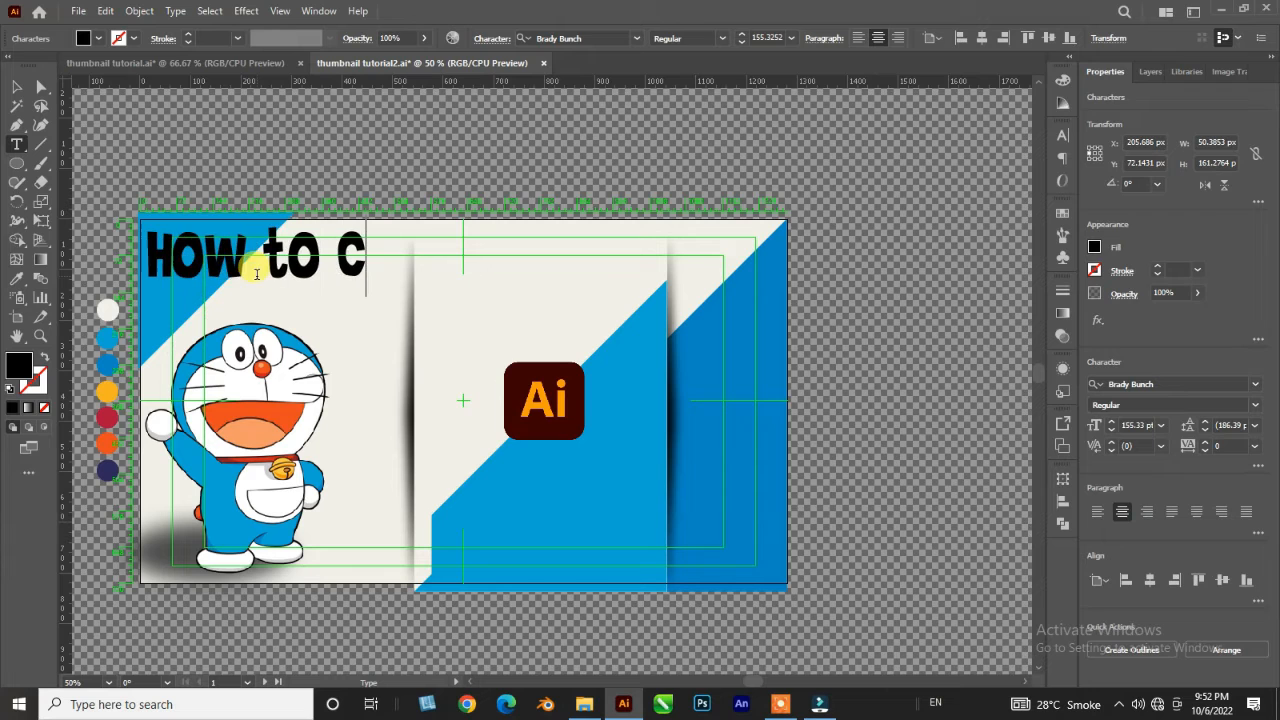
pyautogui.press('BackSpace')
pyautogui.press('BackSpace')
pyautogui.press('BackSpace')
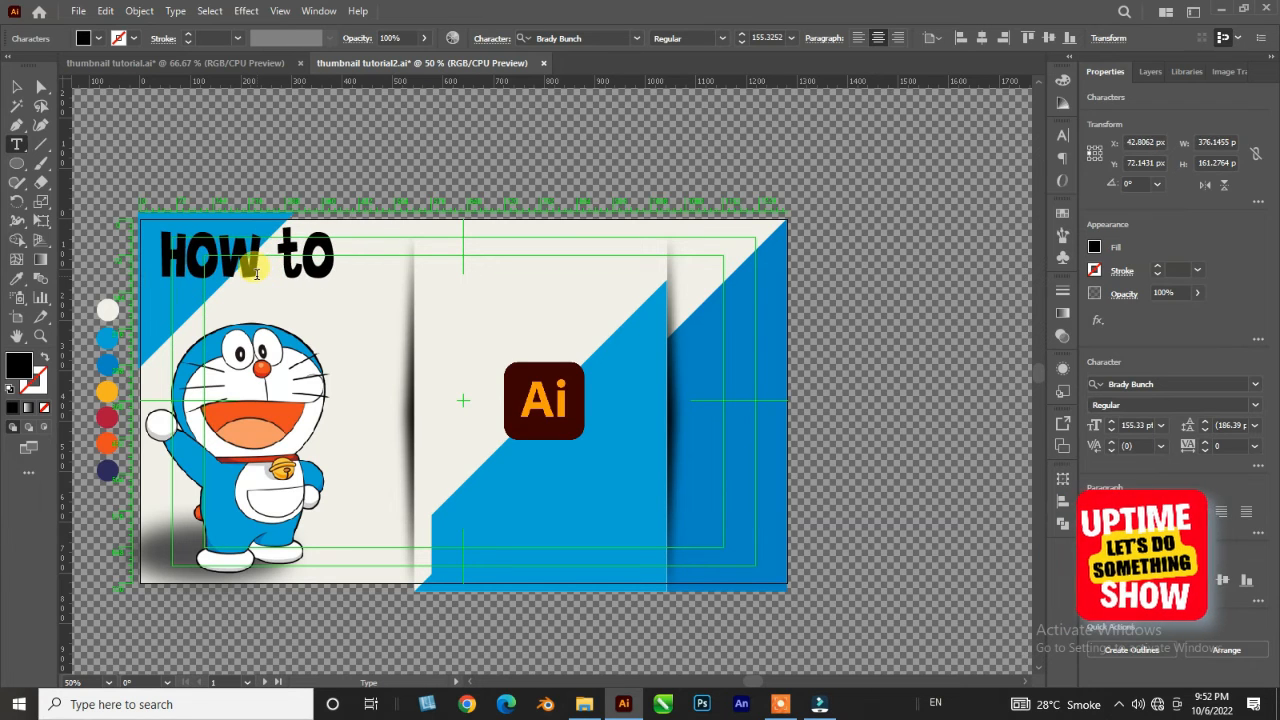
pyautogui.write('Create')
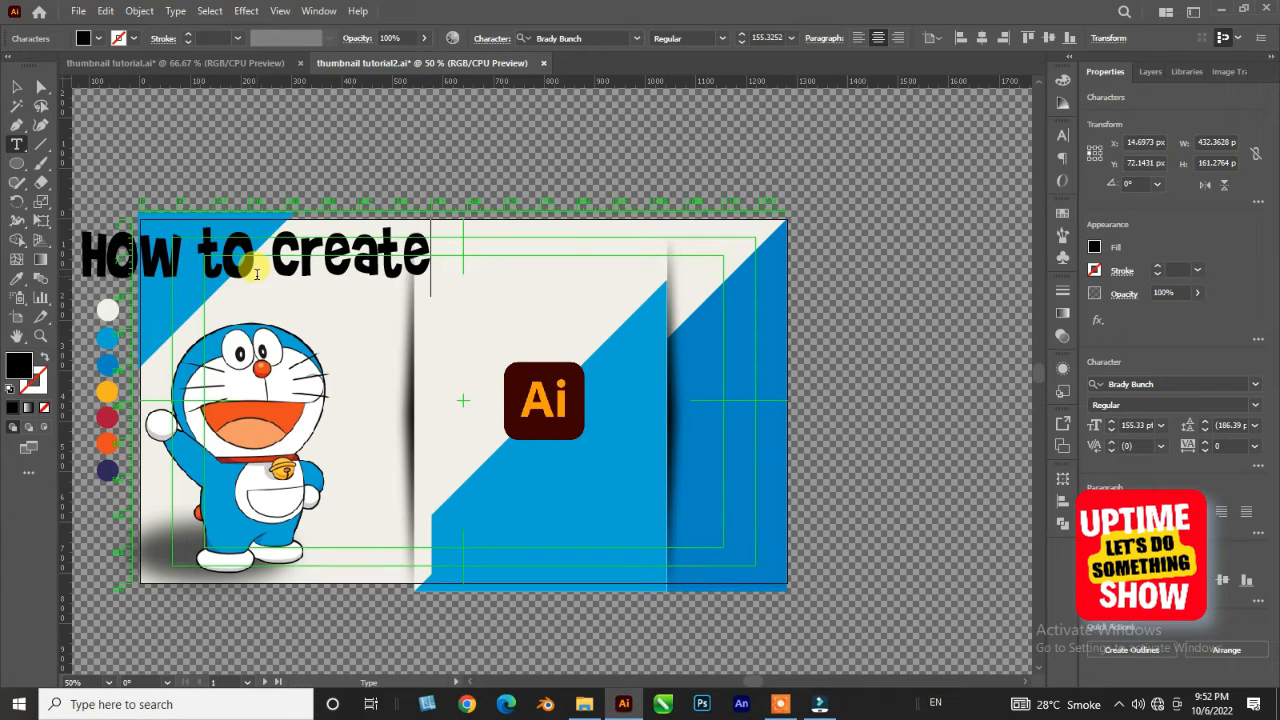
pyautogui.press('Escape')
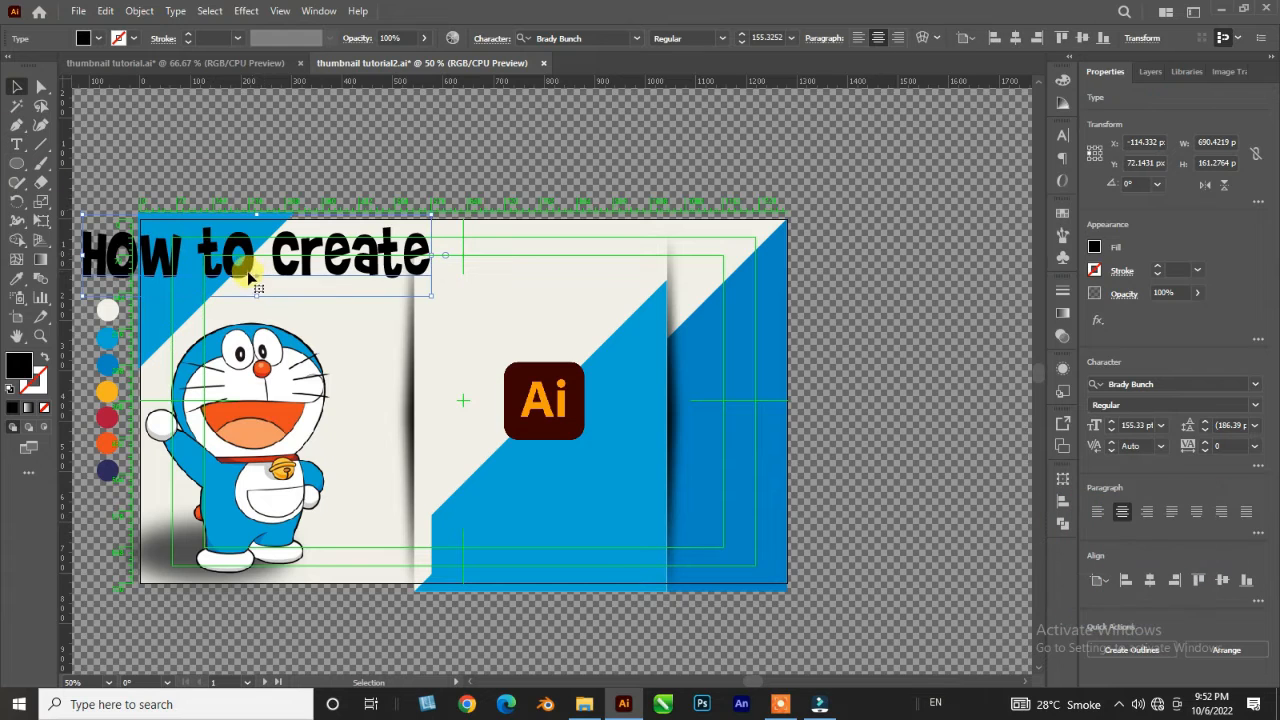
pyautogui.moveTo(248, 271); pyautogui.dragTo(339, 278)
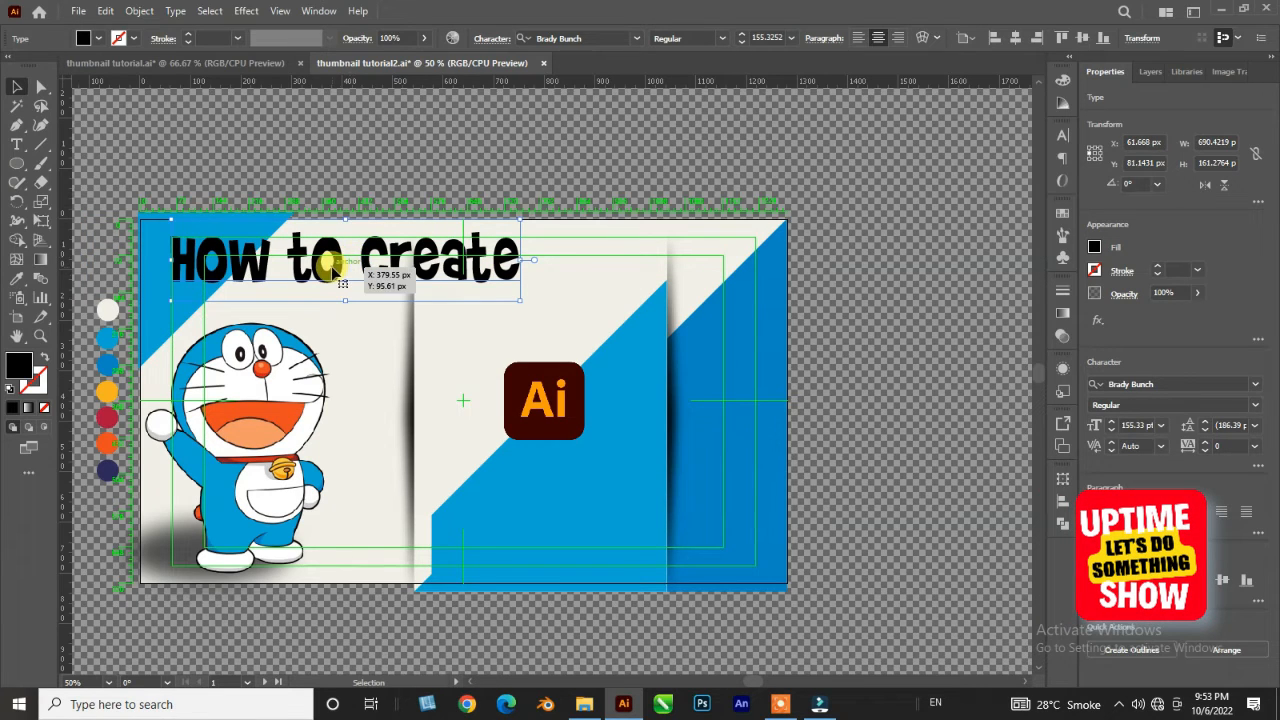
# - Add a separate "A Thumbnail" text and place it below the heading on the central panel, just above the Ai logo
pyautogui.click(575, 158)
pyautogui.press('t')
pyautogui.click(448, 313)
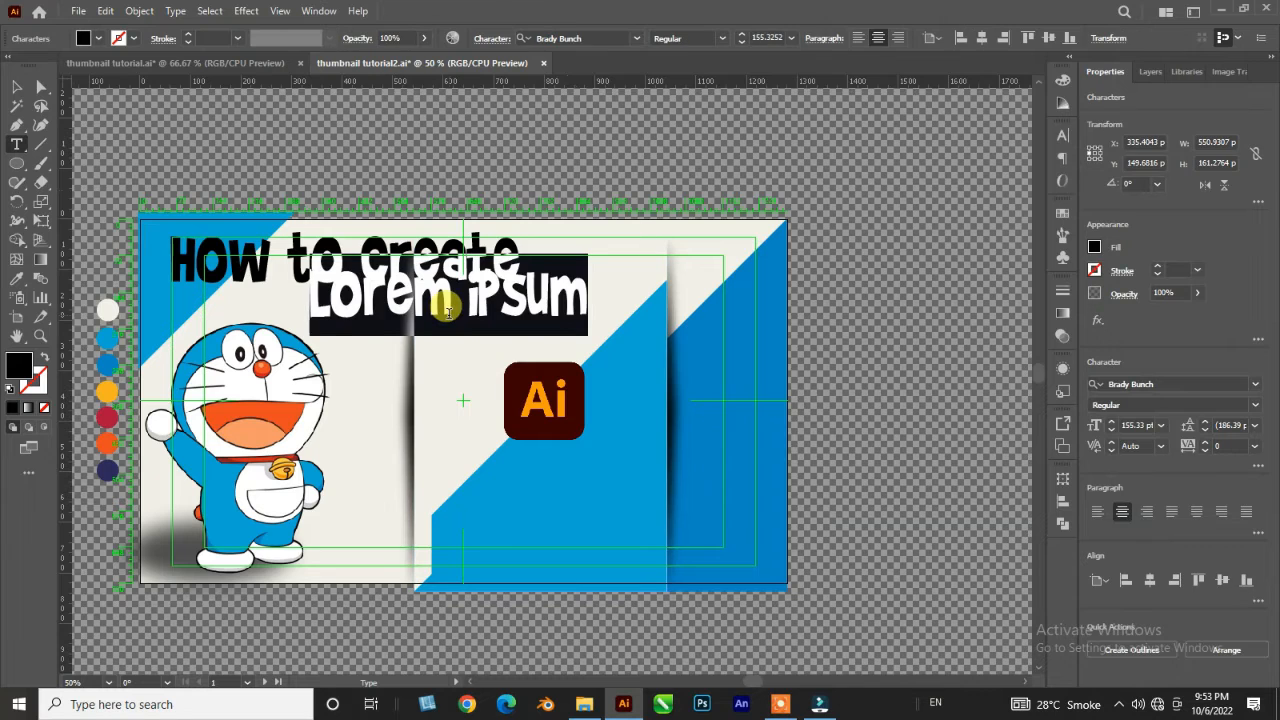
pyautogui.write('A')
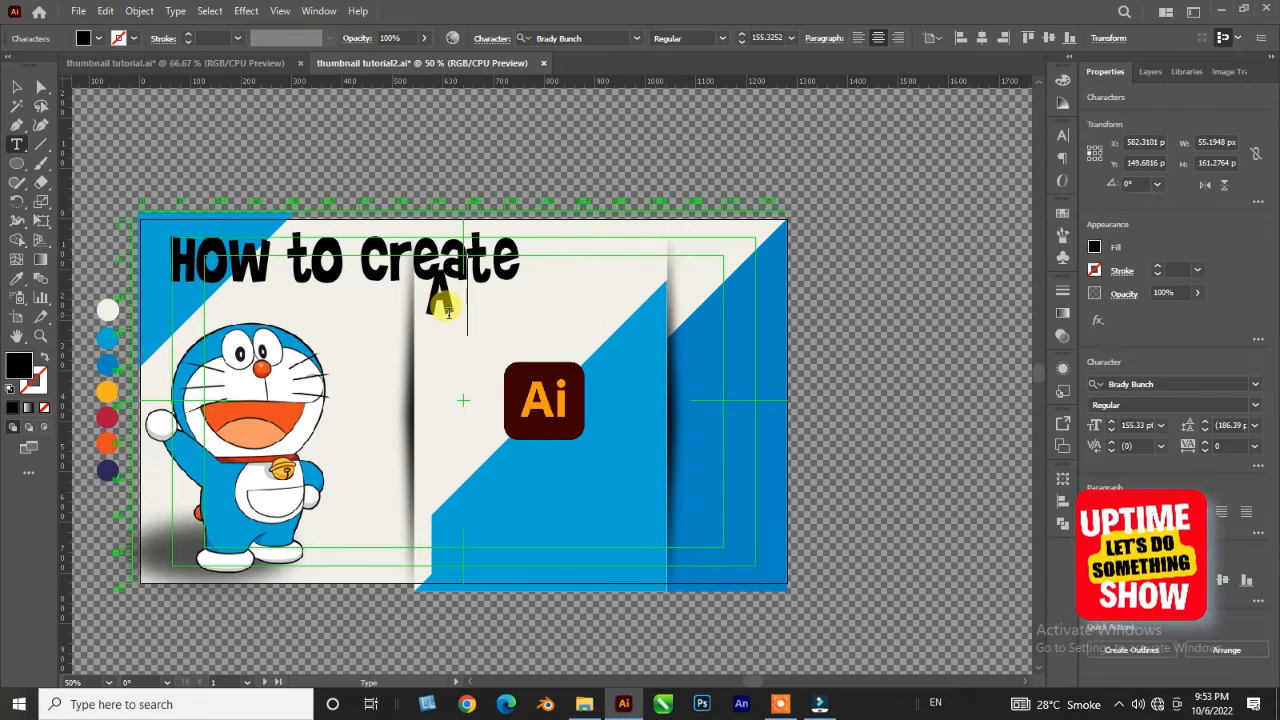
pyautogui.write(' Th')
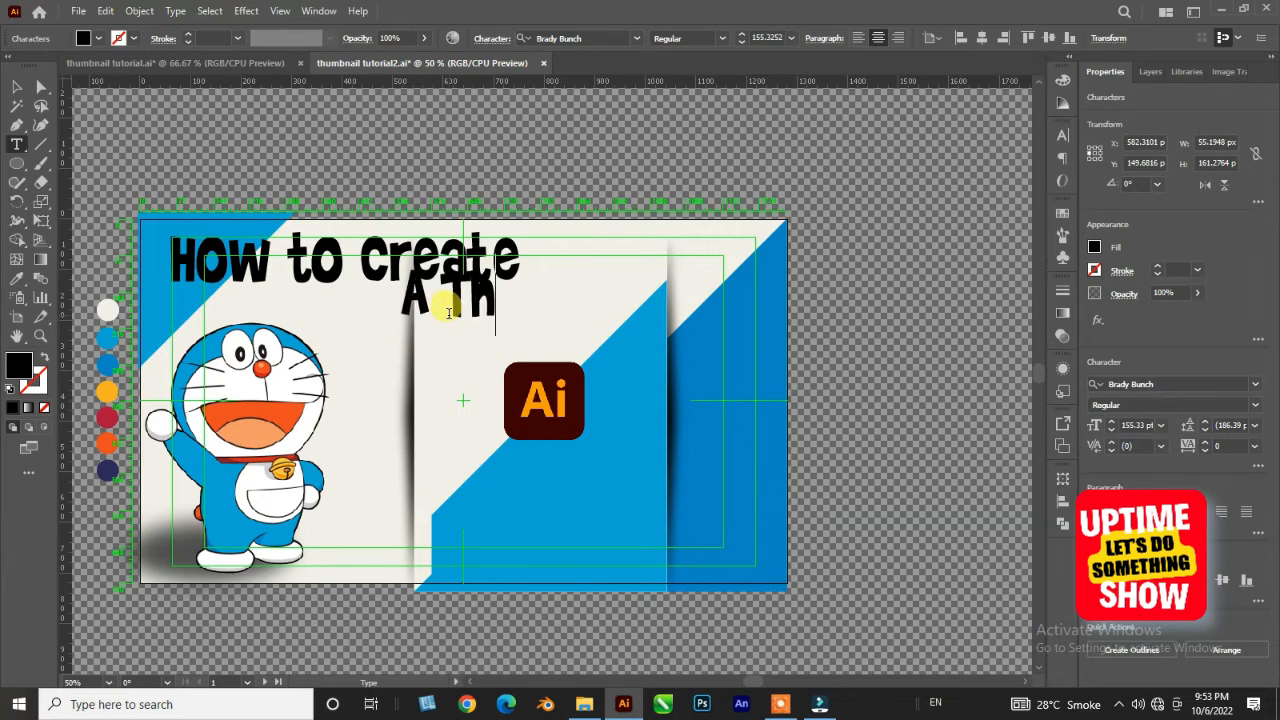
pyautogui.write('umbnail')
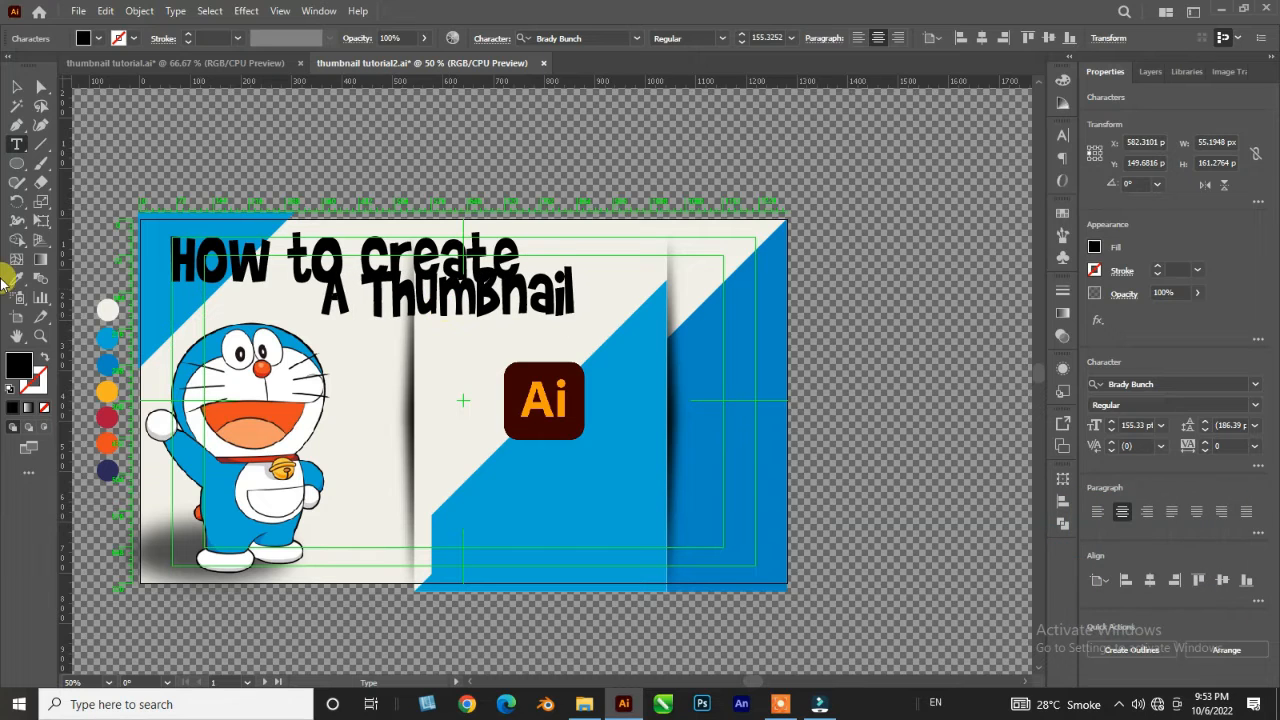
pyautogui.click(18, 92)
pyautogui.moveTo(468, 307); pyautogui.dragTo(541, 341)
# - Break "A Thumbnail" into two lines after "A" and set its leading to 100 pt
pyautogui.doubleClick(452, 342)
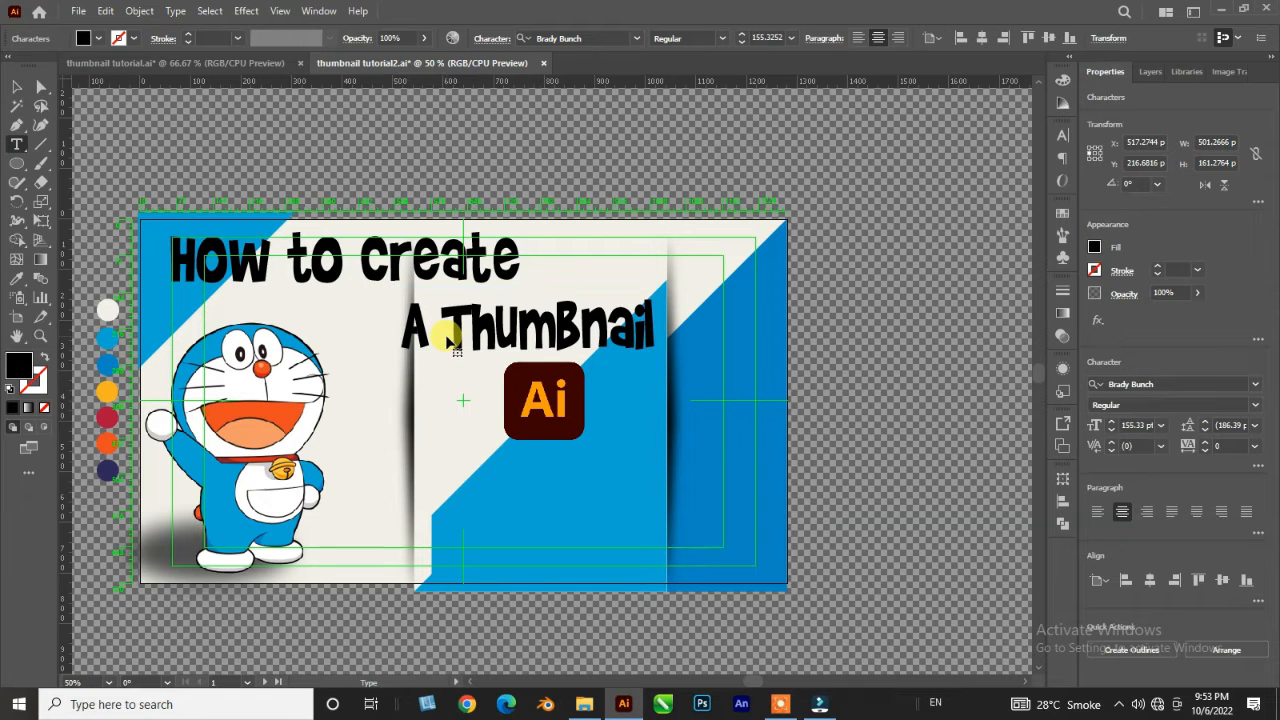
pyautogui.press('Return')
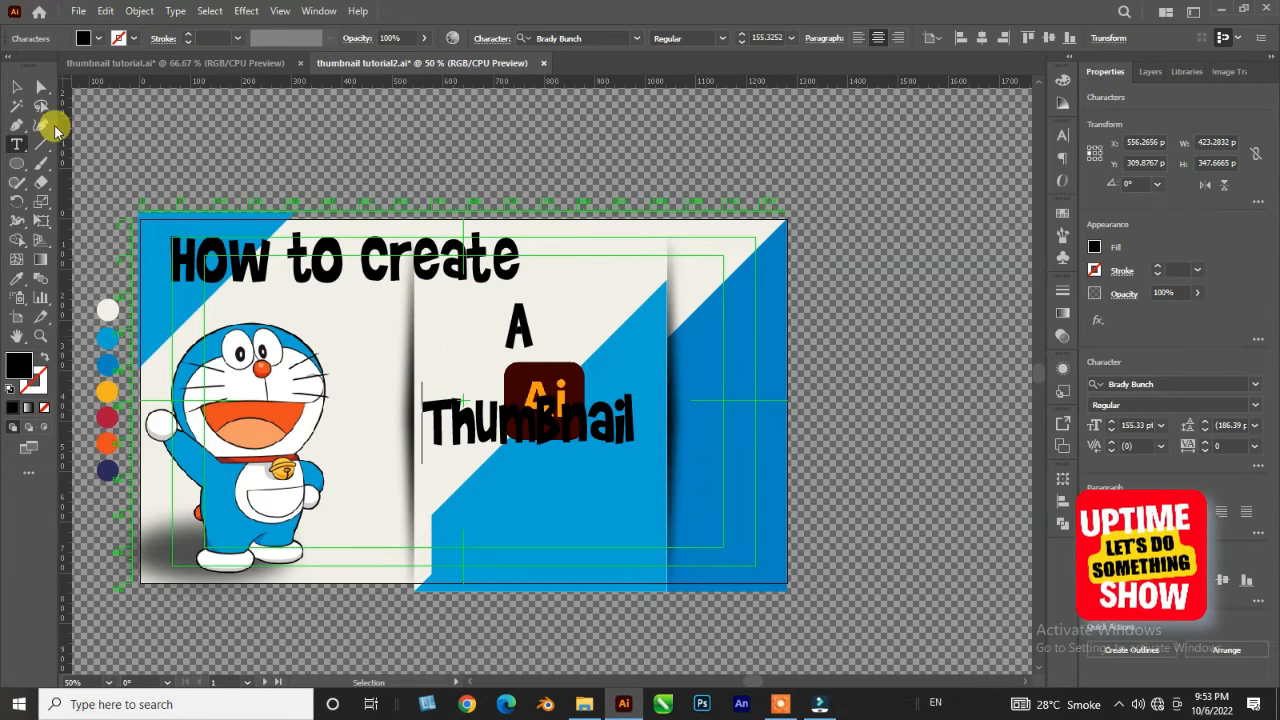
pyautogui.click(18, 90)
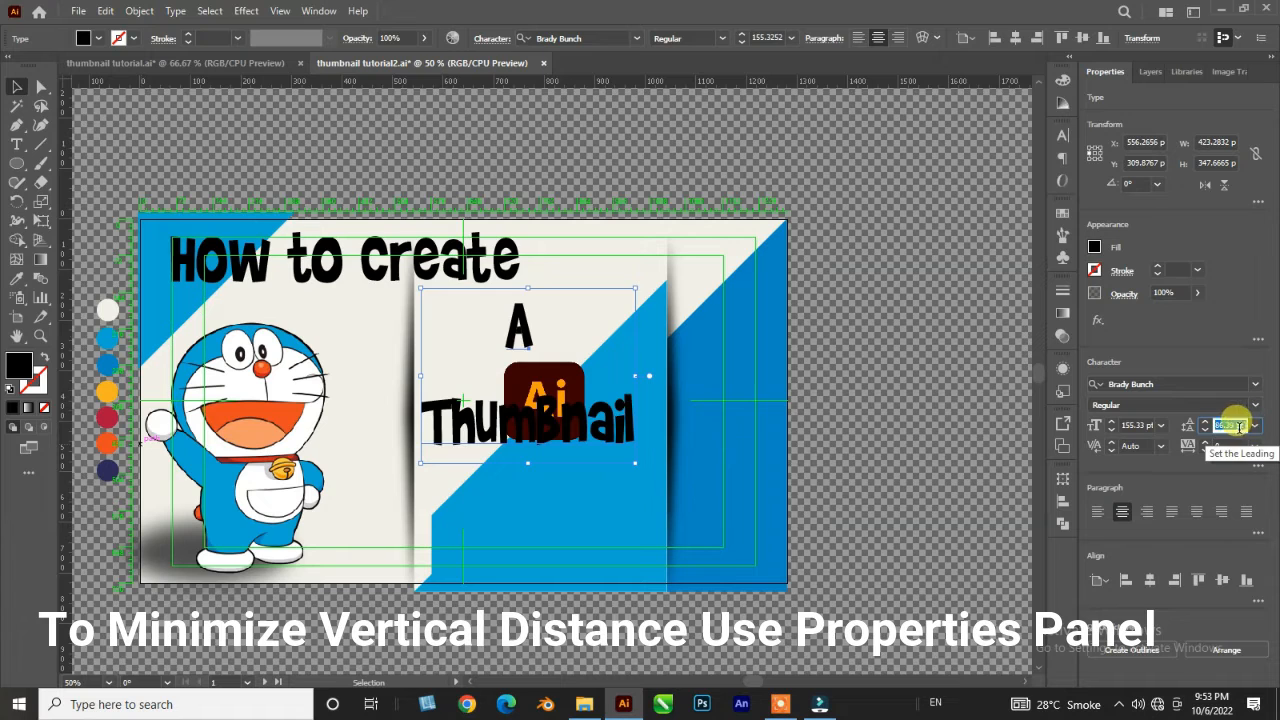
pyautogui.write('10')
pyautogui.press('Return')
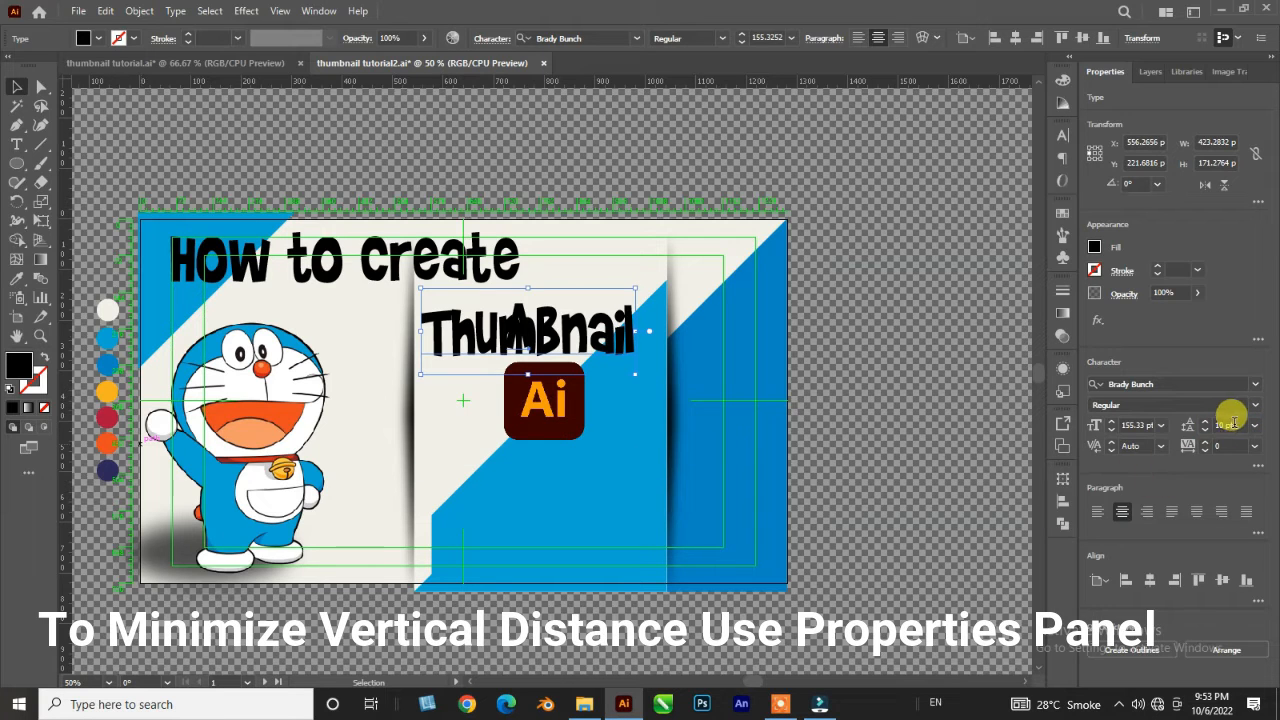
pyautogui.click(1228, 425)
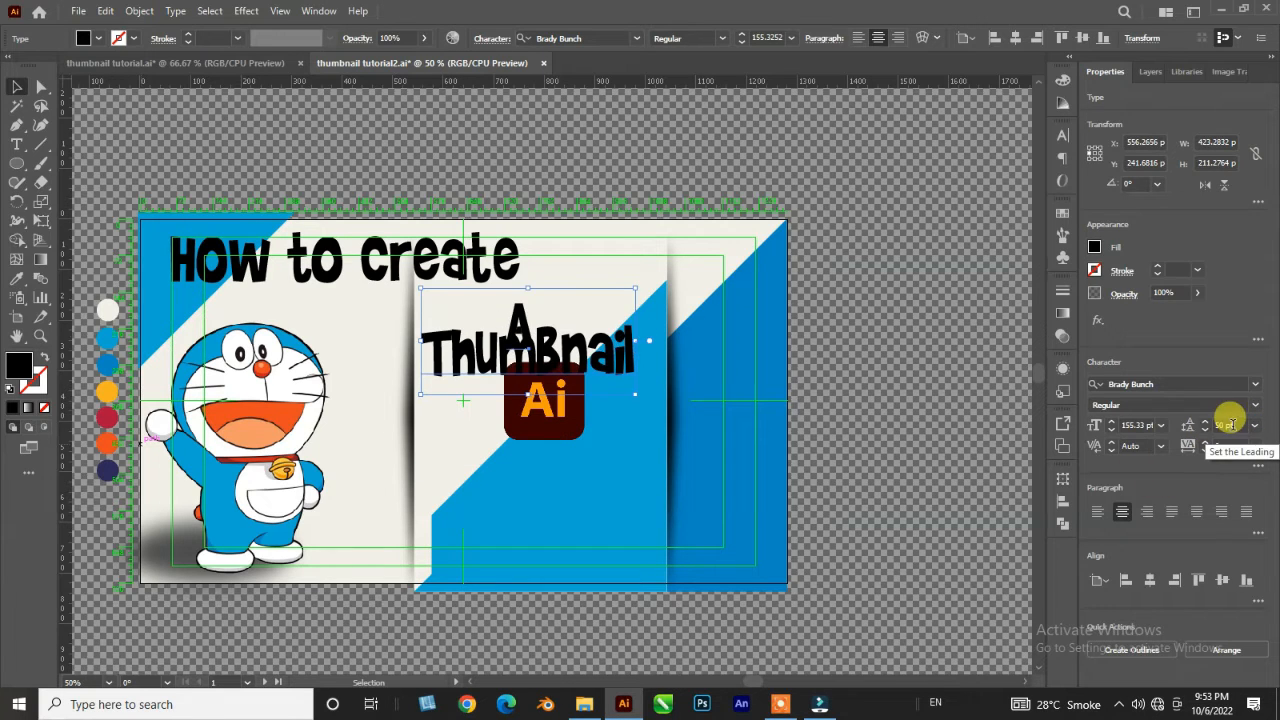
pyautogui.write('75')
pyautogui.press('Return')
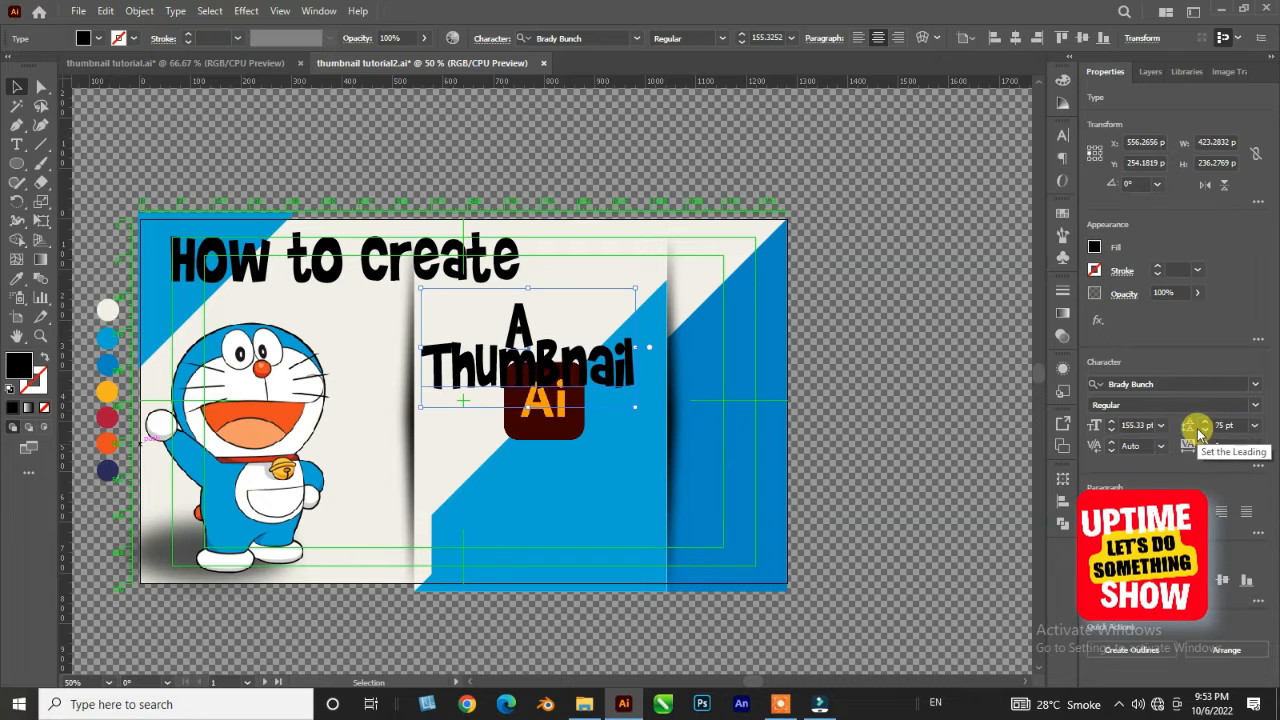
pyautogui.click(1230, 425)
pyautogui.write('90')
pyautogui.press('Return')
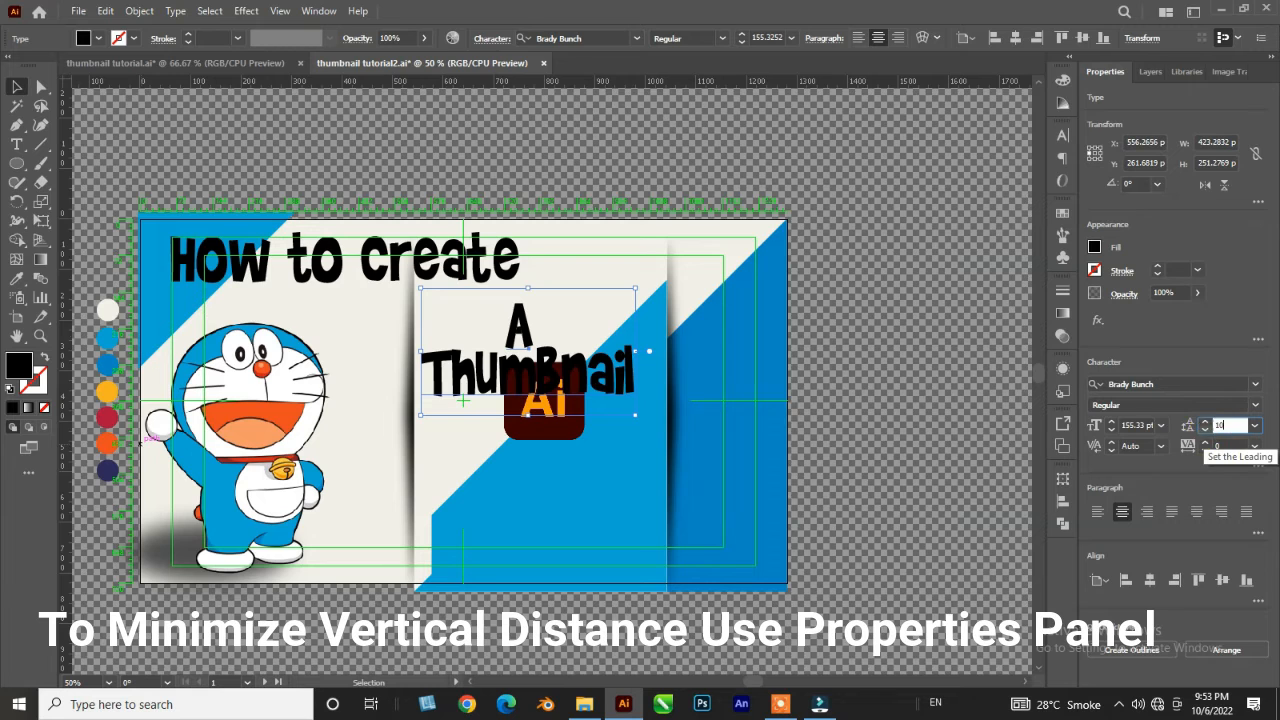
pyautogui.press('Return')
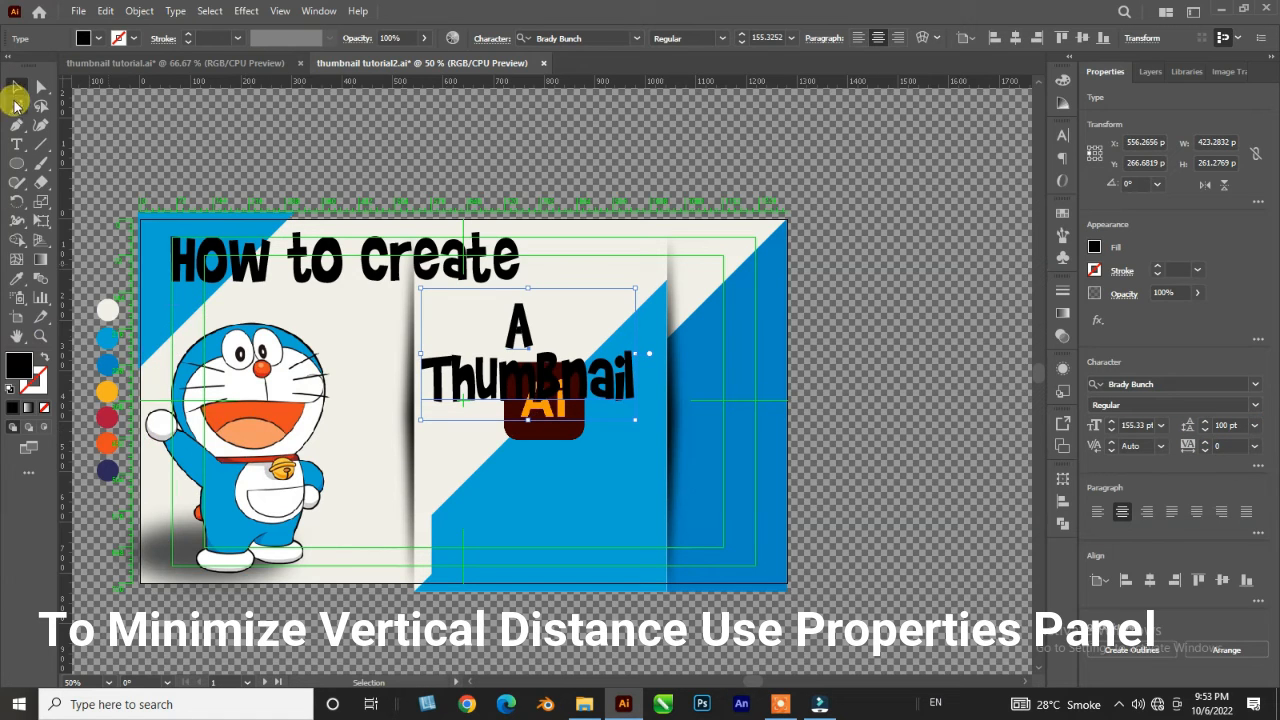
# - Left-align the two-line "A Thumbnail" text and move it up on the central panel, above the Ai logo
pyautogui.click(857, 38)
pyautogui.moveTo(632, 390); pyautogui.dragTo(522, 338)
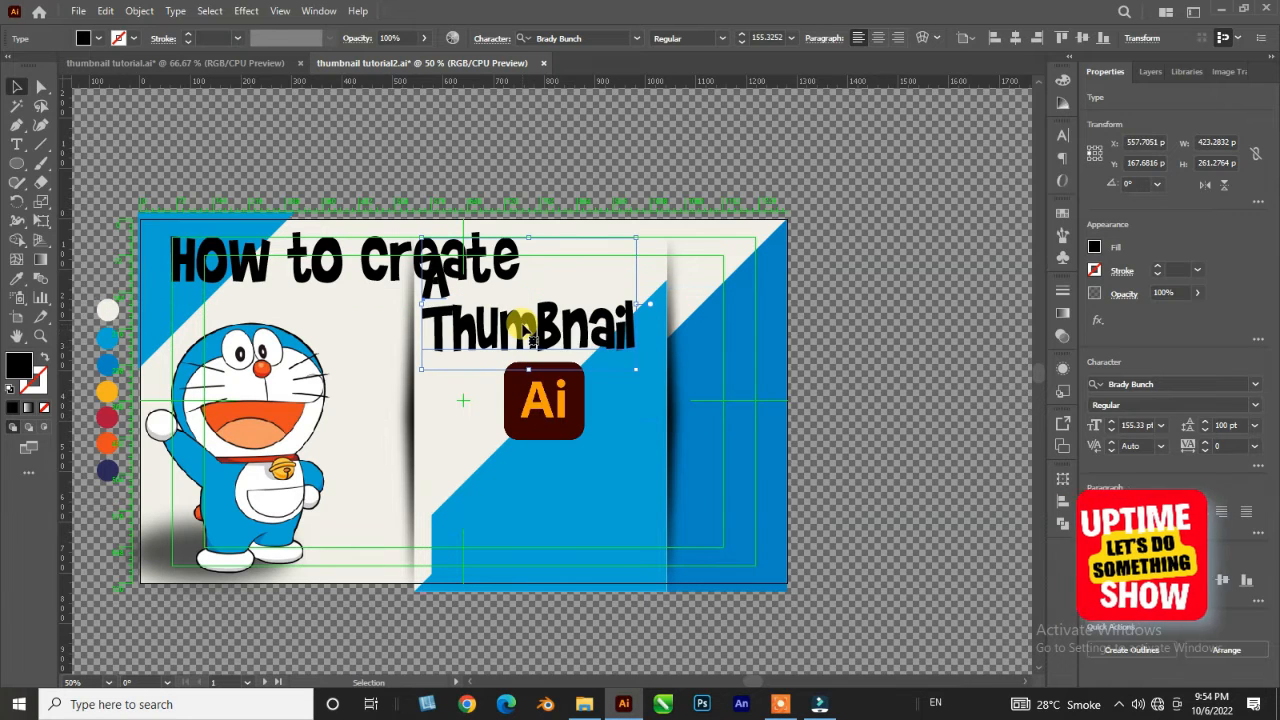
# - Break the "How to Create" heading into two lines before "Create" and set its leading to 100 pt
pyautogui.doubleClick(343, 268)
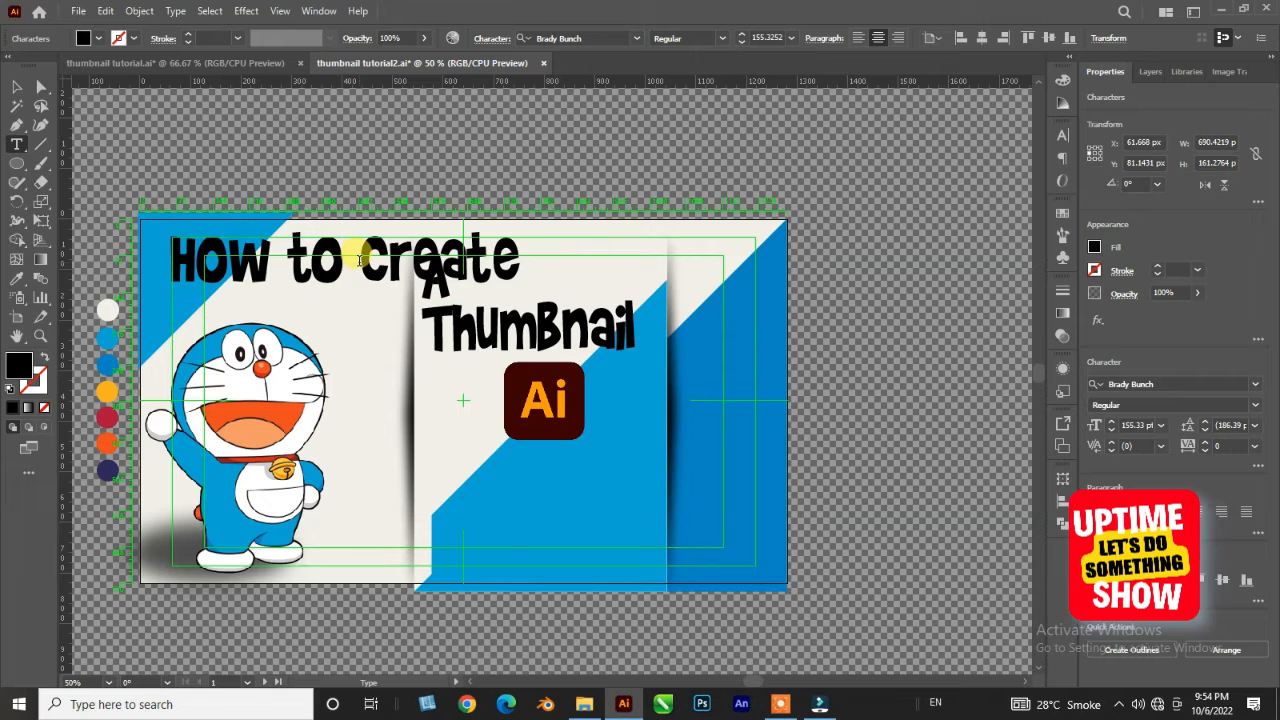
pyautogui.press('Return')
pyautogui.click(17, 87)
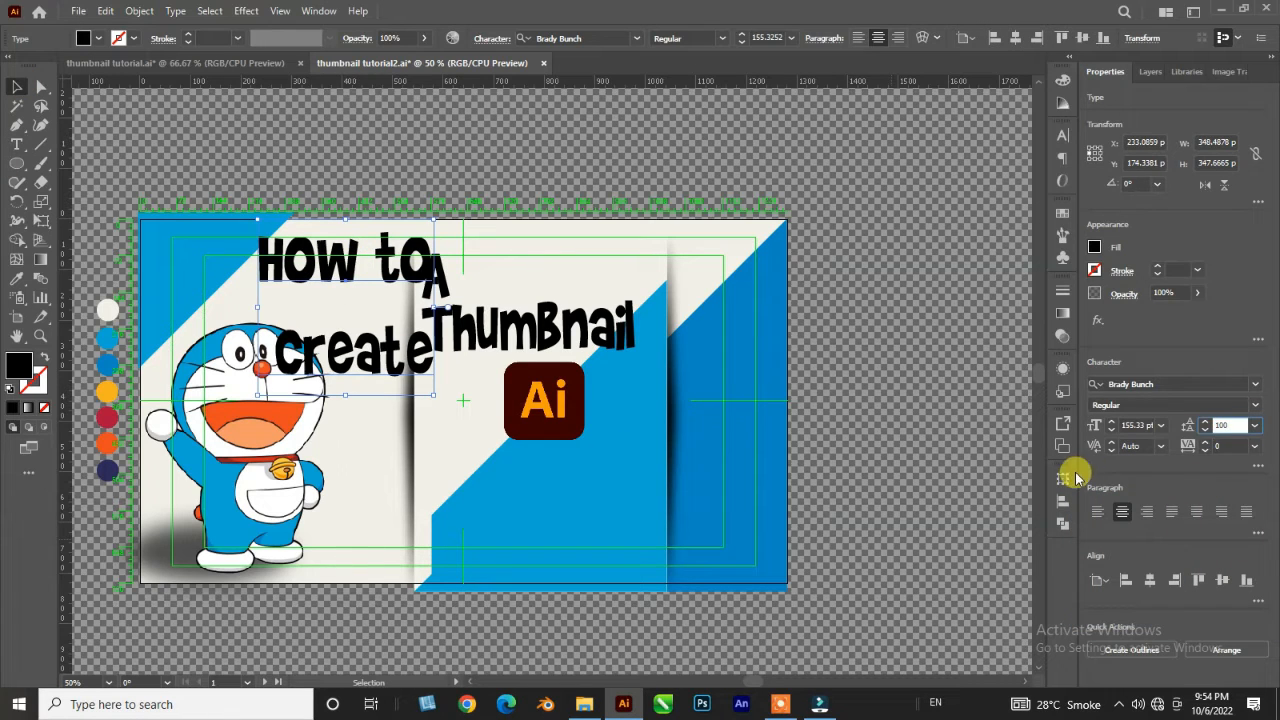
pyautogui.write('100')
pyautogui.press('Return')
# - Move the "How to Create" heading above Doraemon and indent its "Create" line with spaces
pyautogui.moveTo(350, 271); pyautogui.dragTo(253, 262)
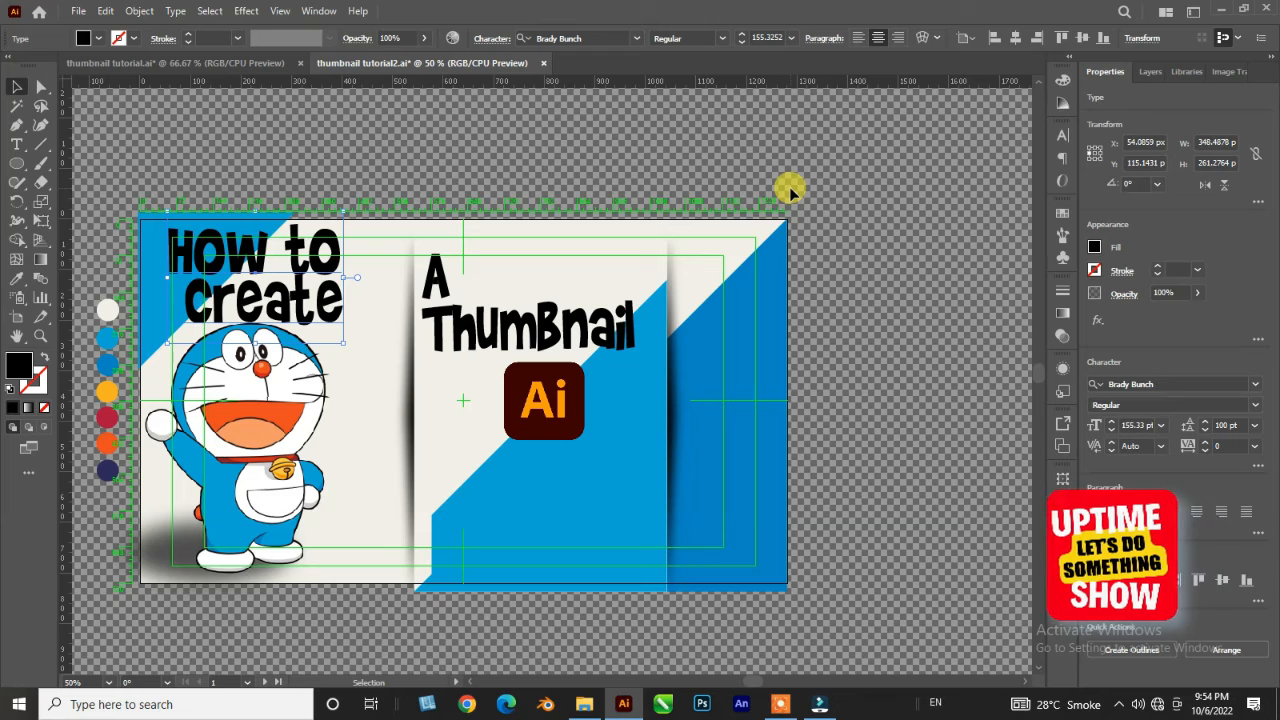
pyautogui.doubleClick(184, 324)
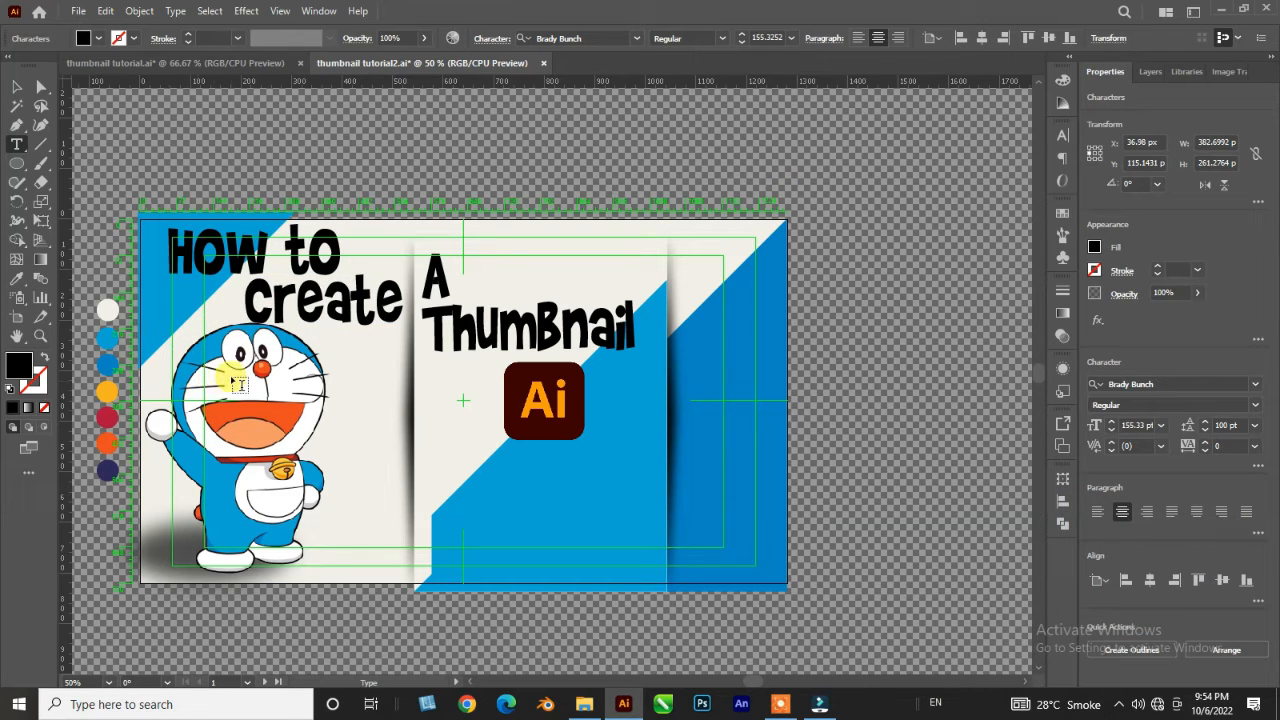
pyautogui.click(16, 87)
pyautogui.click(224, 250)
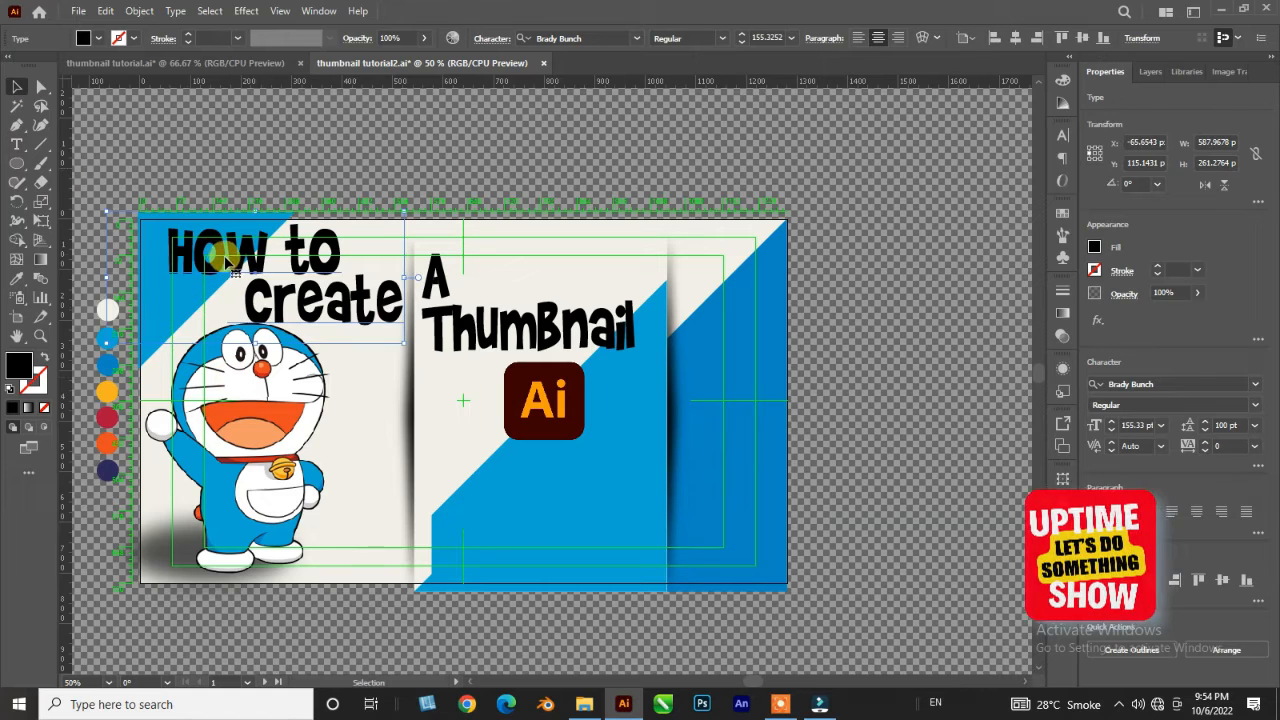
# - Scale the Doraemon image down to about 328 x 471 px and nudge it down, clear of the heading
pyautogui.click(328, 325)
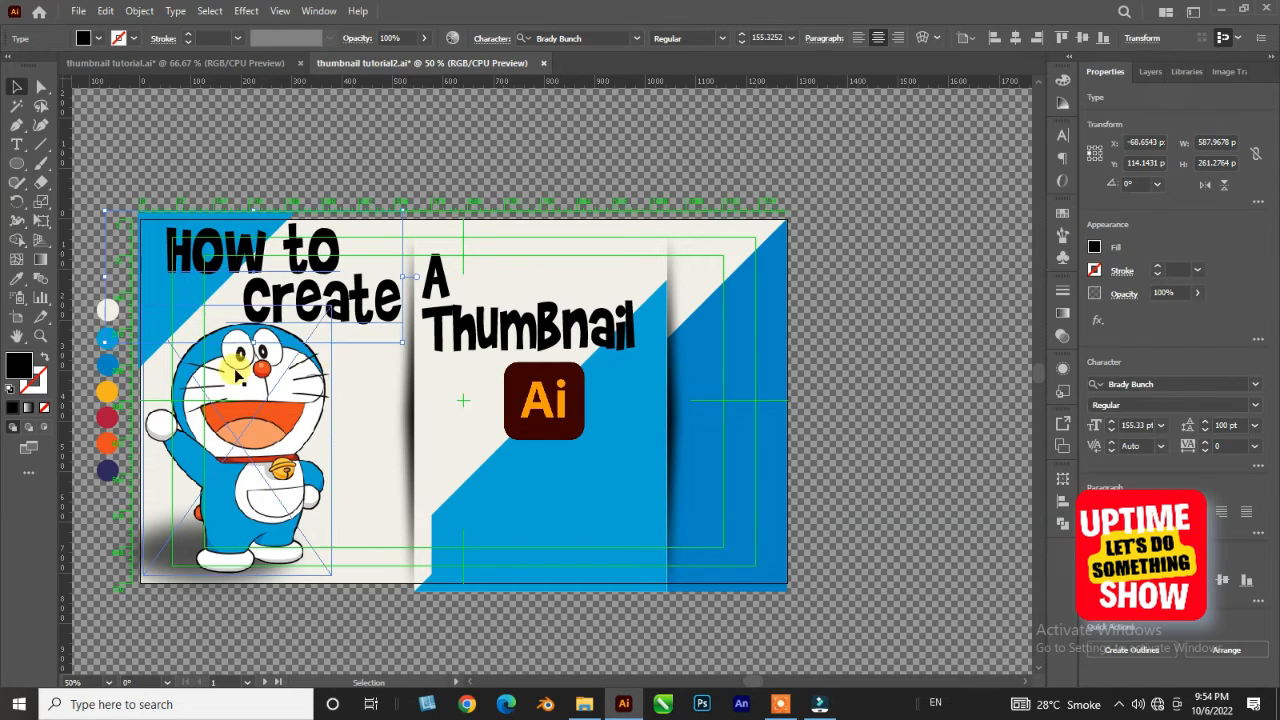
pyautogui.moveTo(328, 305)
pyautogui.mouseDown()
pyautogui.moveTo(345, 318)
pyautogui.moveTo(320, 324)
pyautogui.mouseUp()
pyautogui.press('Down')
pyautogui.press('Down')
pyautogui.press('Down')
pyautogui.press('Down')
pyautogui.press('Down')
pyautogui.press('Down')
pyautogui.press('Down')
pyautogui.press('Down')
pyautogui.press('Down')
pyautogui.press('Down')
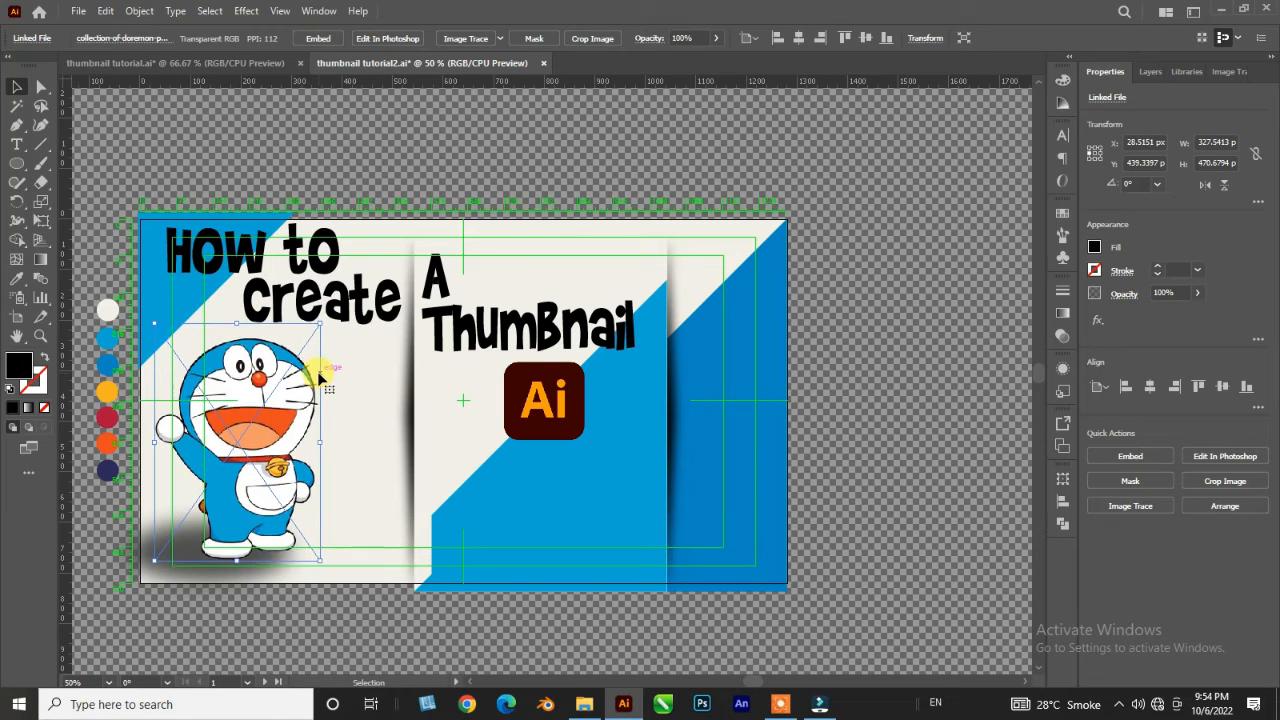
pyautogui.press('Down')
pyautogui.press('Down')
pyautogui.press('Down')
pyautogui.press('Down')
pyautogui.press('Down')
pyautogui.press('Down')
pyautogui.press('Down')
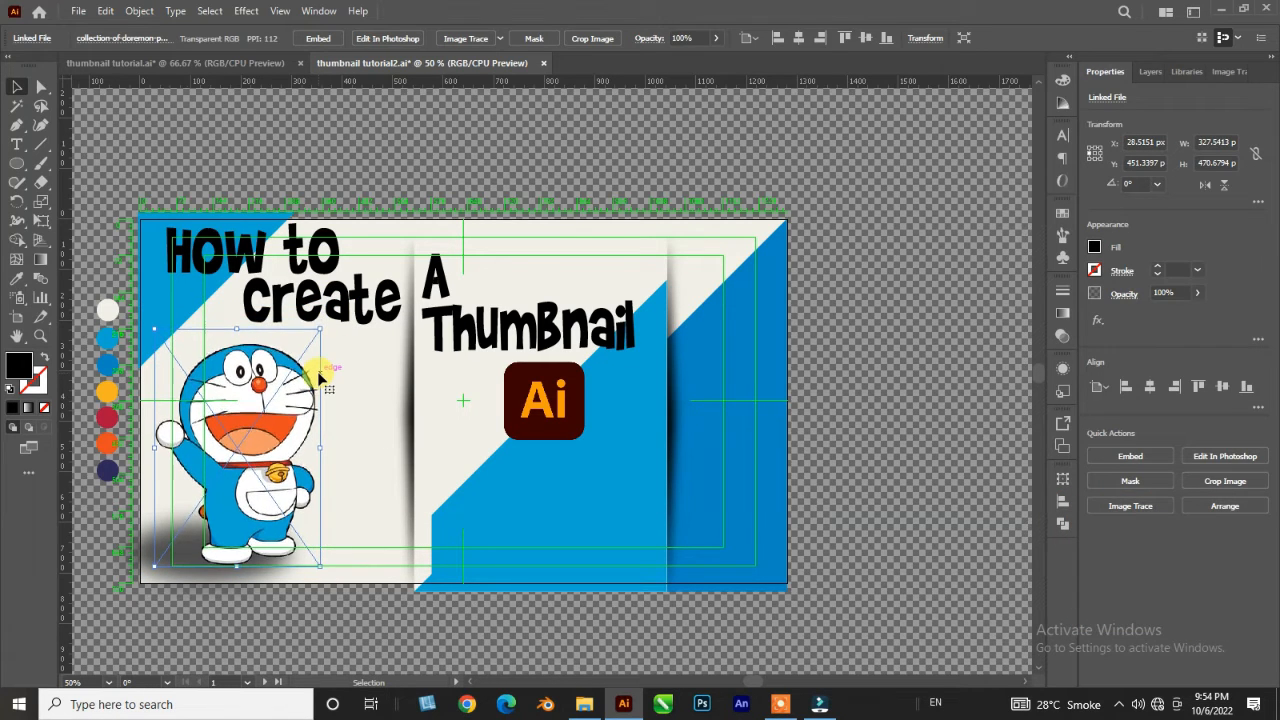
# - Set the "How to Create" heading's leading to 120 pt and nudge the heading slightly left and down
pyautogui.click(388, 305)
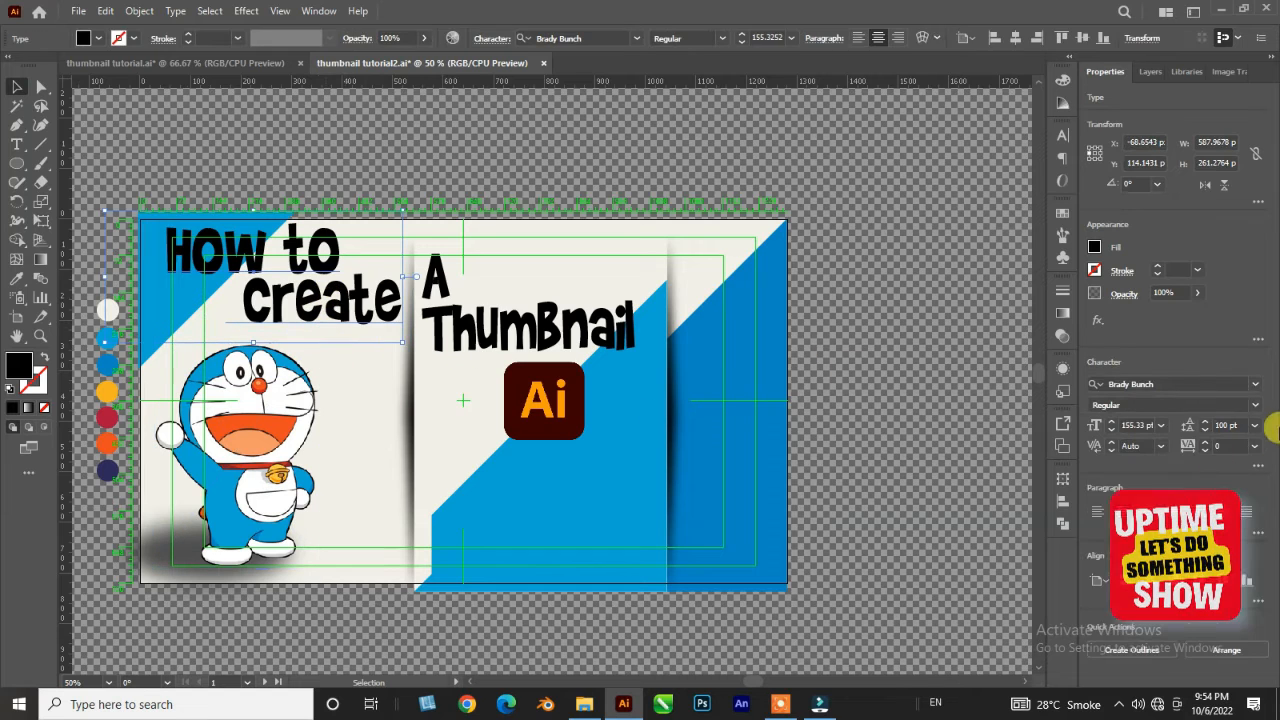
pyautogui.click(1203, 428)
pyautogui.write('120')
pyautogui.press('Return')
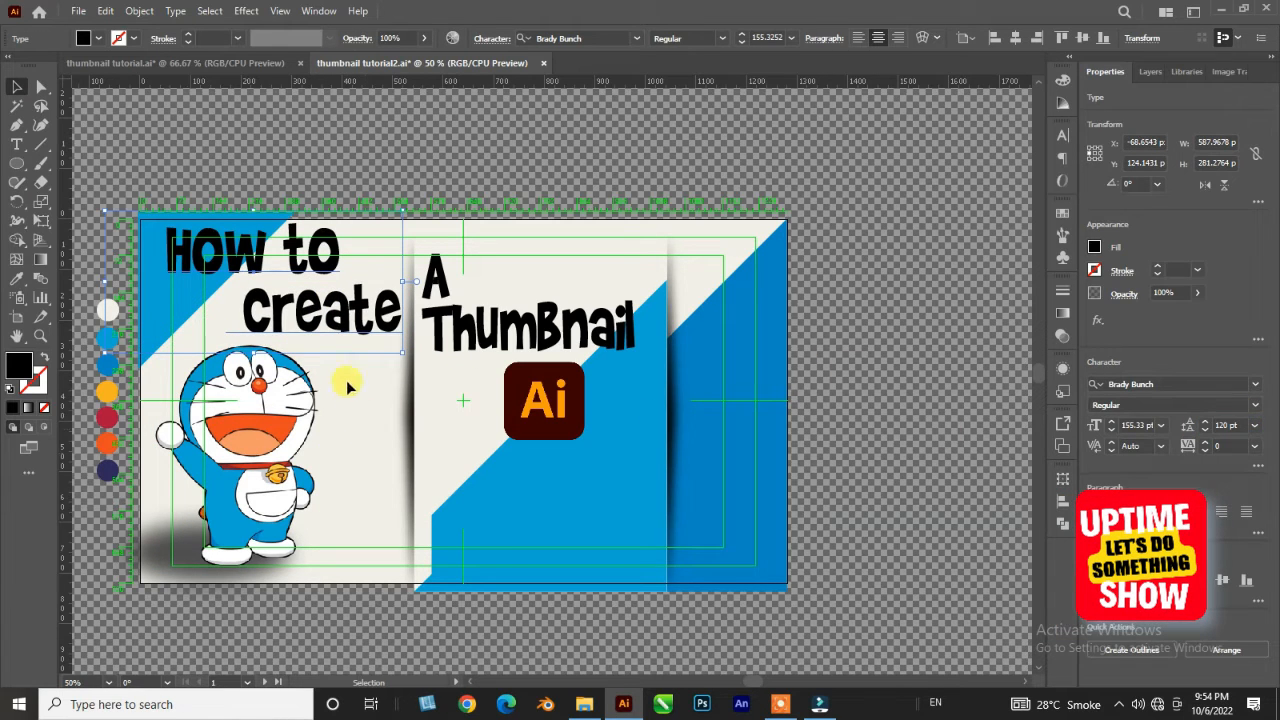
pyautogui.press('Left')
pyautogui.press('Left')
pyautogui.press('Left')
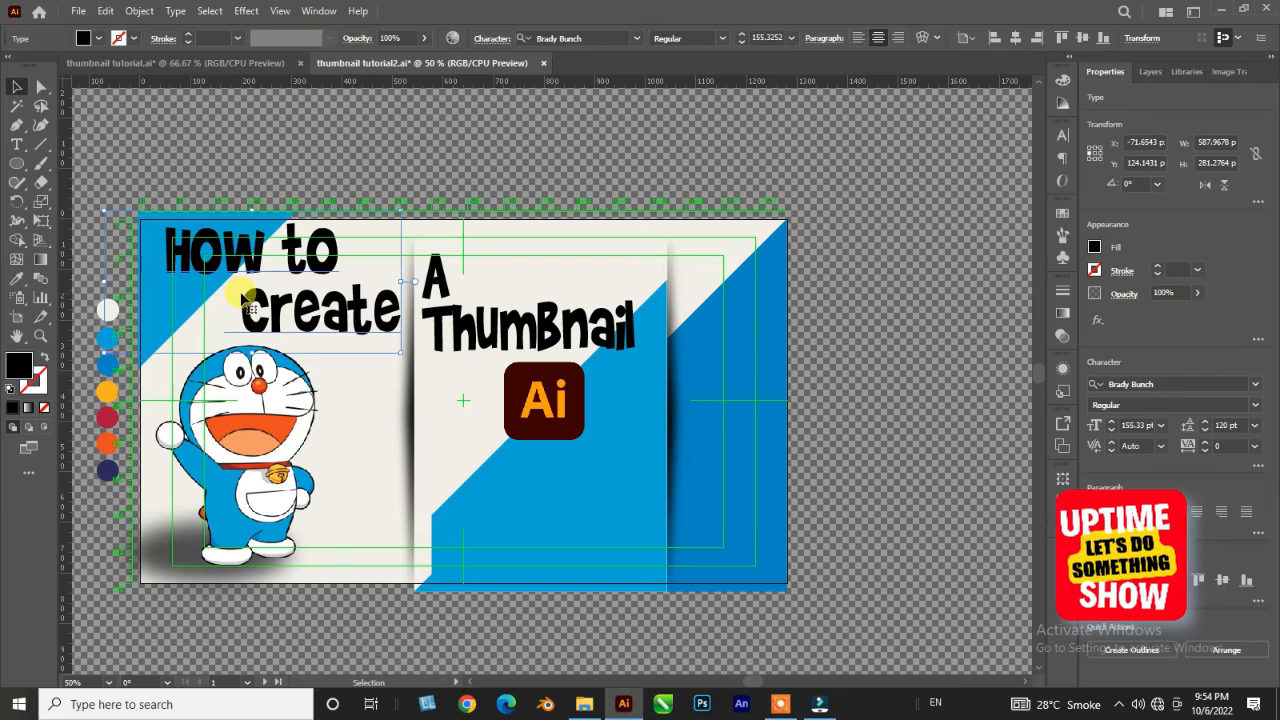
pyautogui.press('Down')
pyautogui.press('Down')
pyautogui.press('Down')
pyautogui.press('Down')
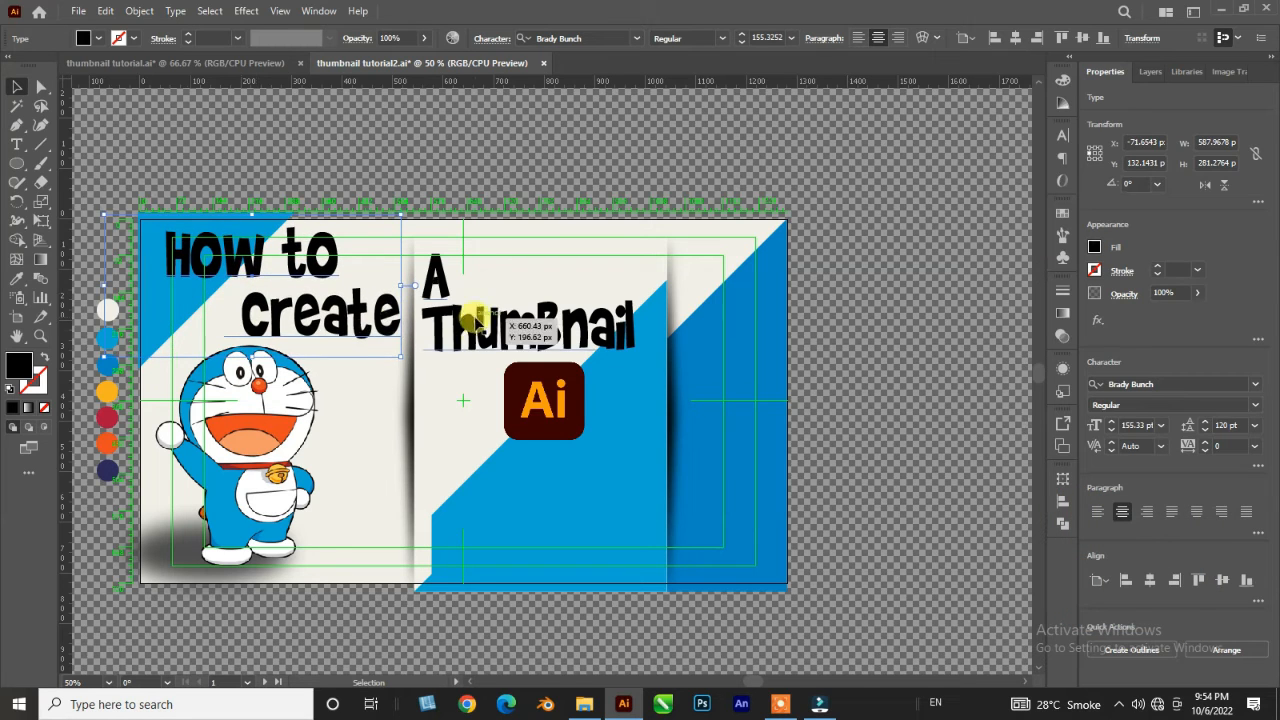
# - Nudge the "A Thumbnail" text slightly down on the central panel
pyautogui.click(455, 345)
pyautogui.press('Down')
pyautogui.press('Down')
pyautogui.press('Down')
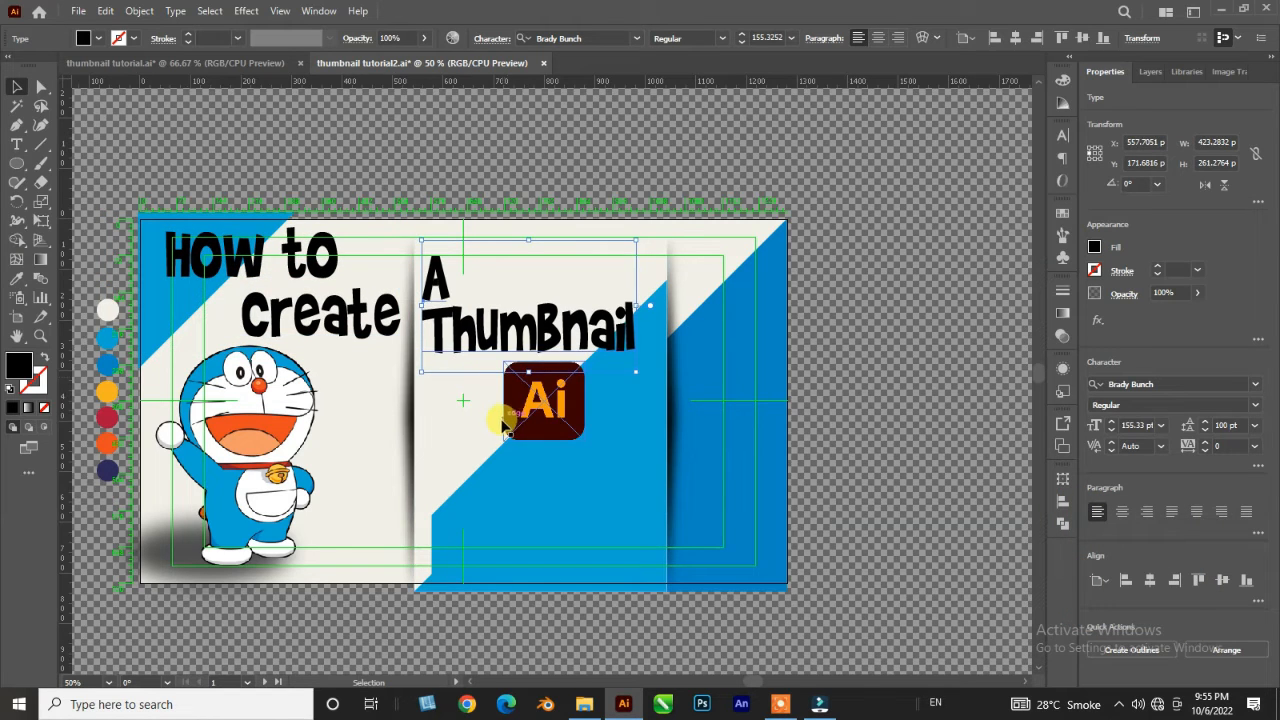
pyautogui.press('Down')
pyautogui.press('Down')
pyautogui.press('Down')
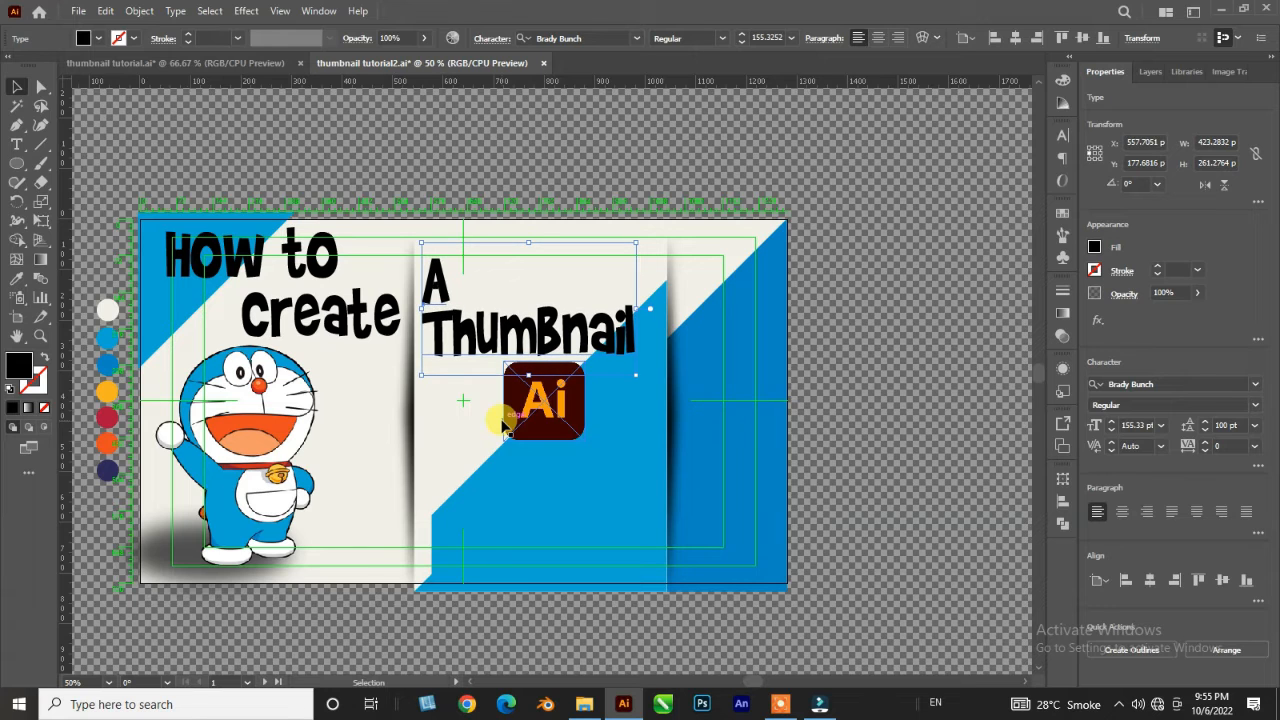
# - Fill the "A Thumbnail" text with the crimson colour sampled from the palette circles beside the artboard
pyautogui.press('i')
pyautogui.click(107, 417)
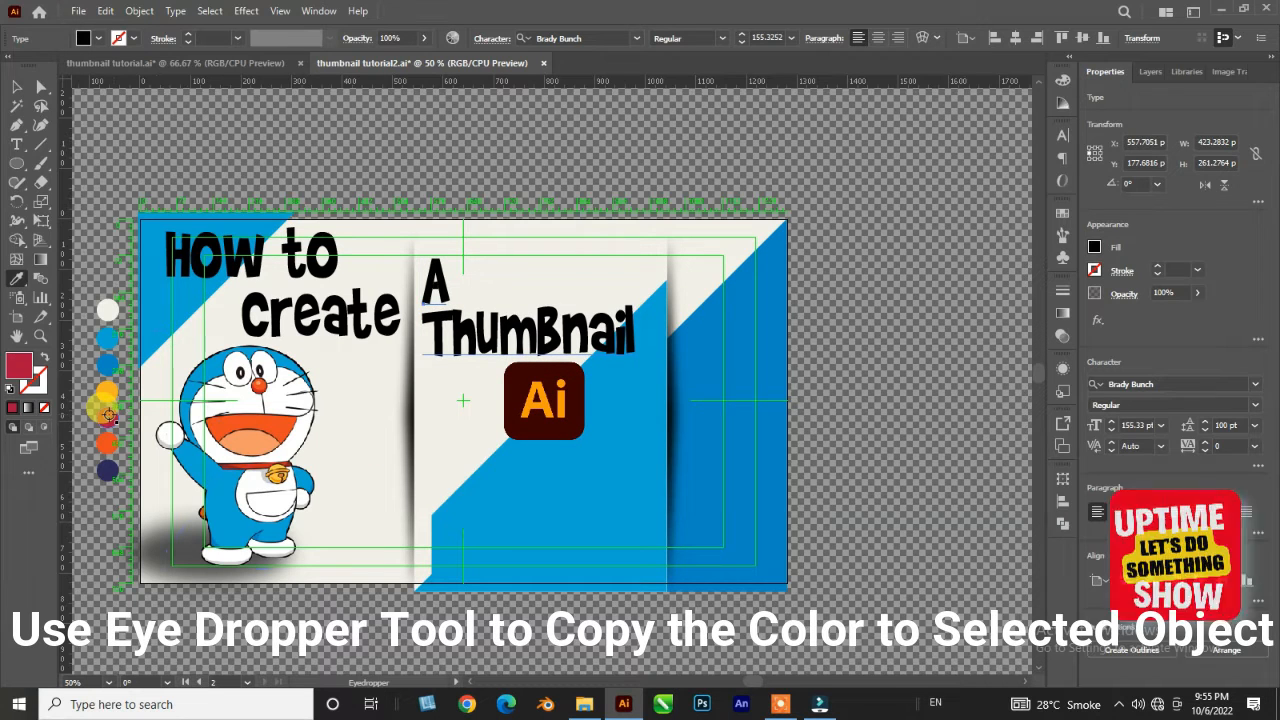
# - Give the "A Thumbnail" text a 3 pt black stroke
pyautogui.click(120, 42)
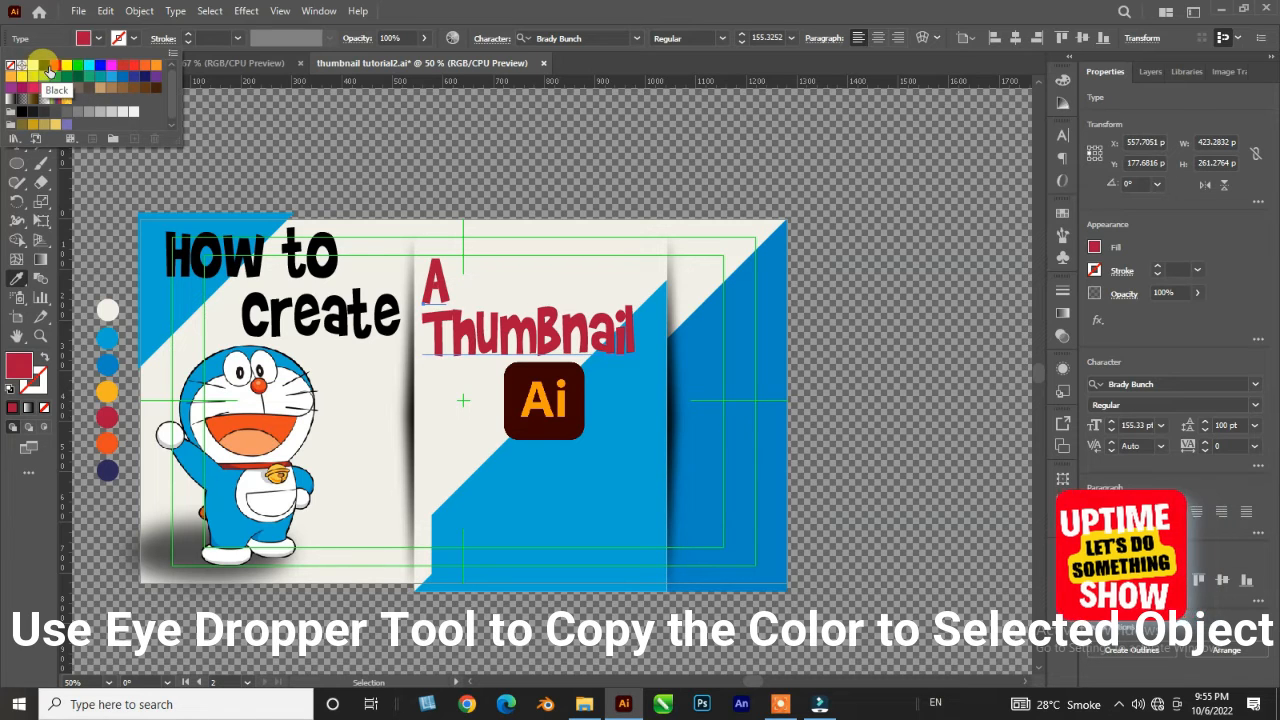
pyautogui.click(45, 66)
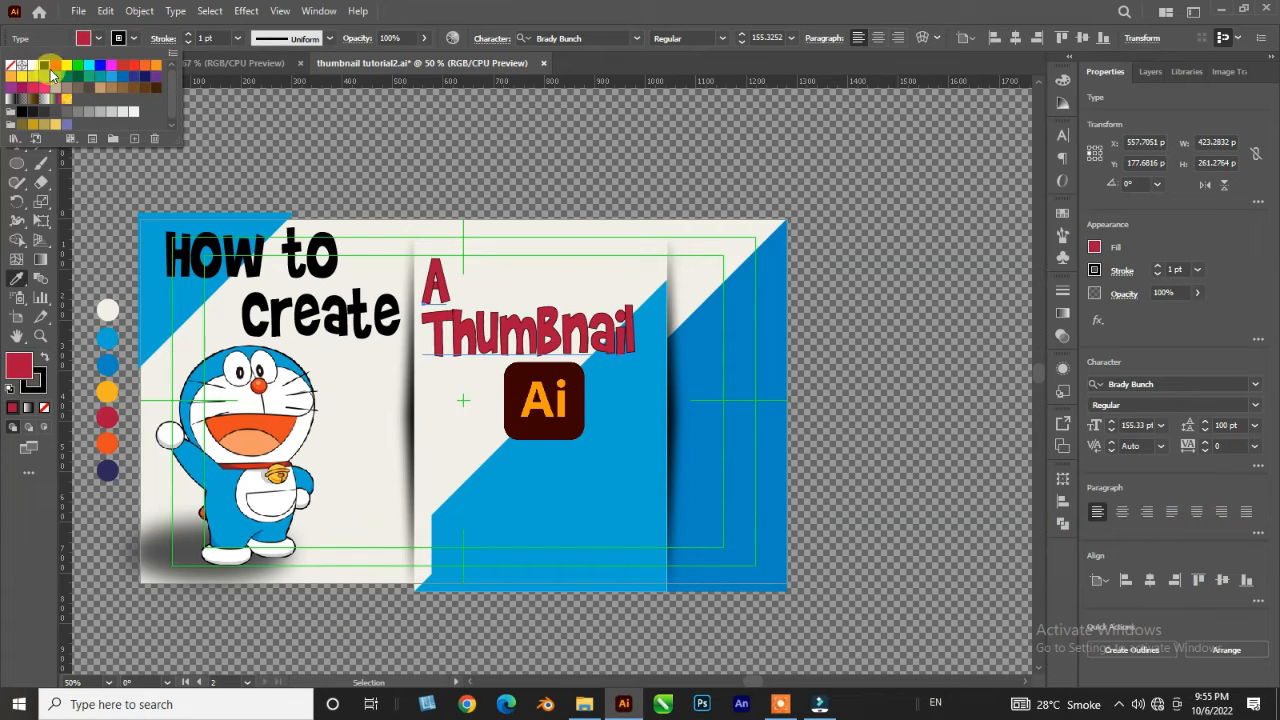
pyautogui.click(242, 40)
pyautogui.click(189, 35)
pyautogui.click(189, 35)
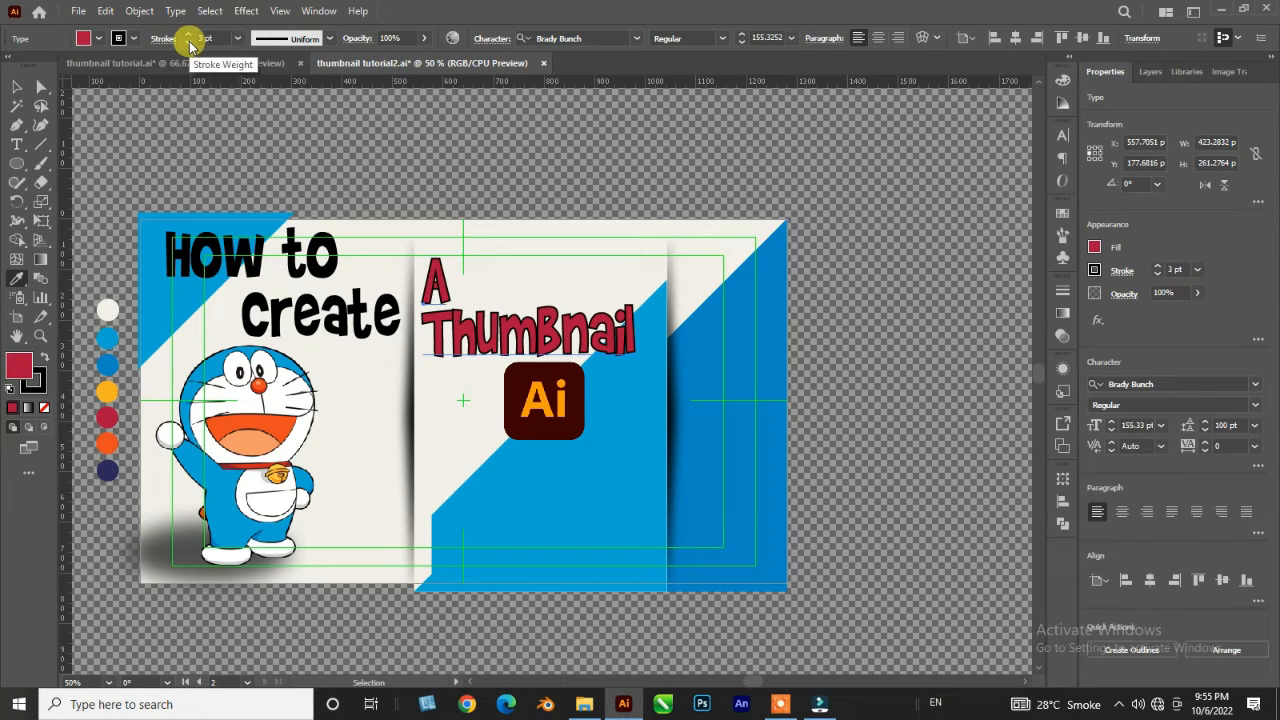
# - Increase the letter tracking of the "A Thumbnail" text to 36
pyautogui.click(1208, 443)
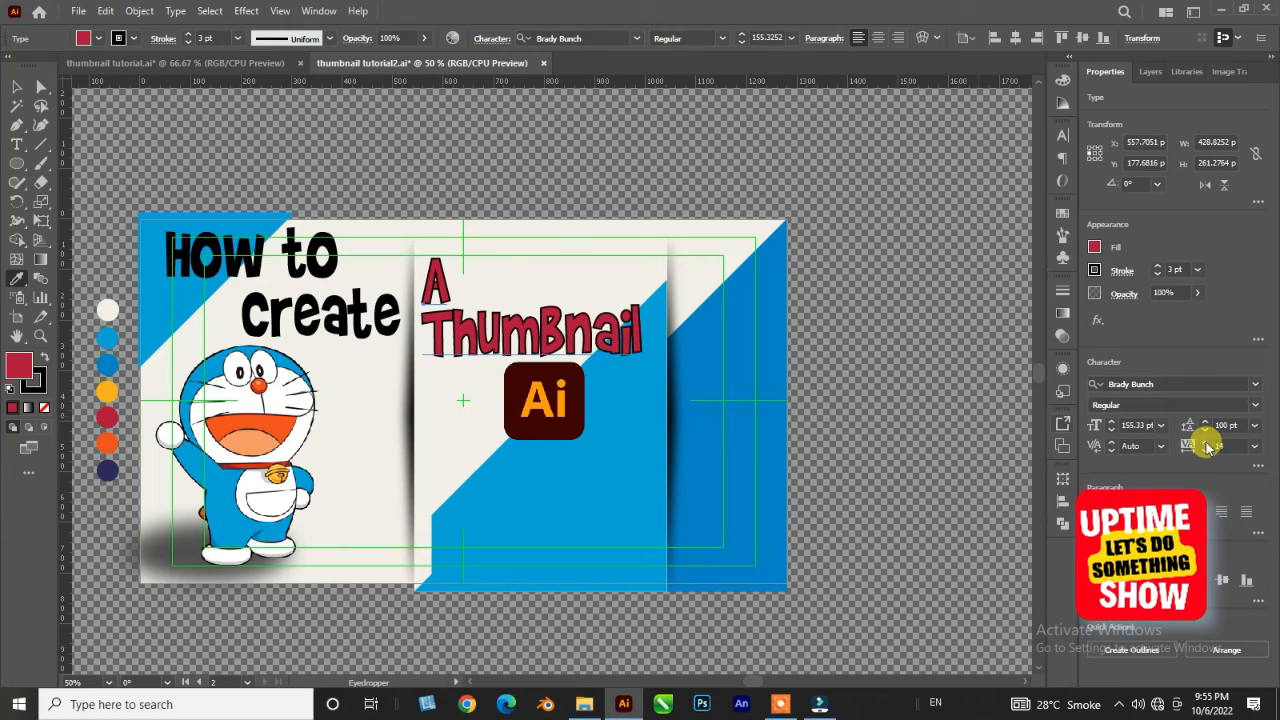
pyautogui.click(1206, 443)
pyautogui.click(1206, 443)
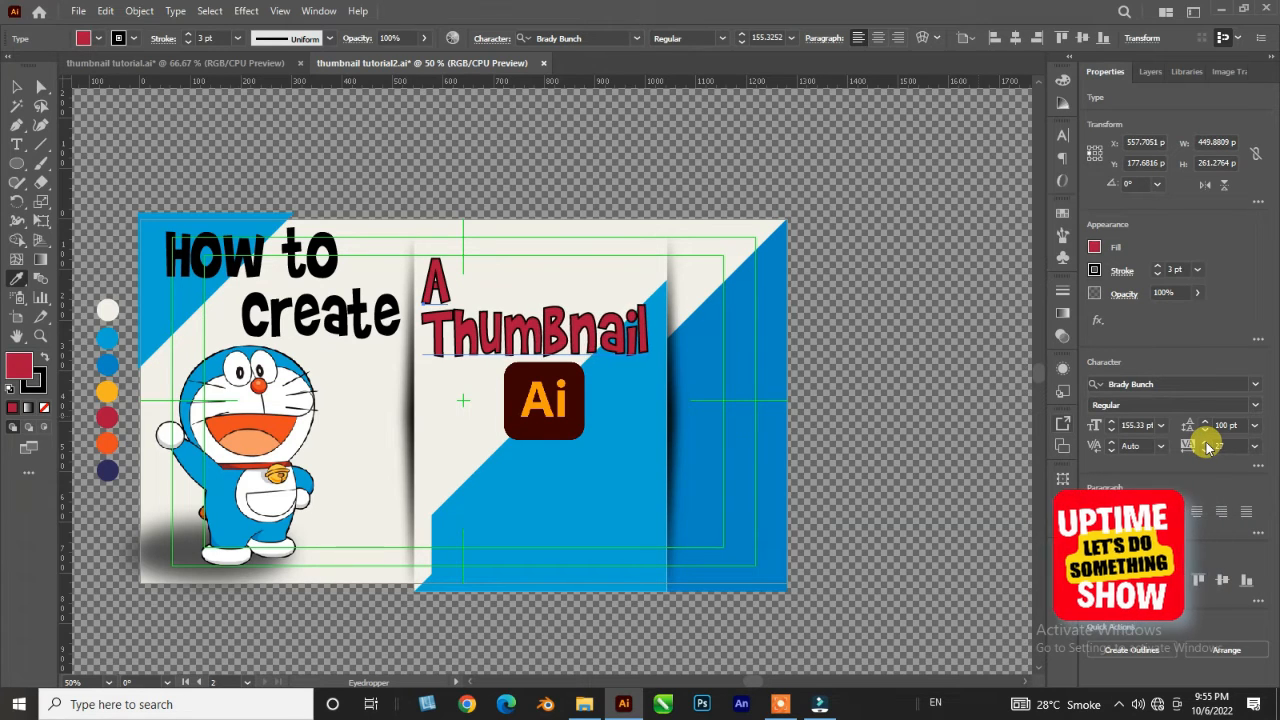
pyautogui.click(1206, 443)
pyautogui.click(1206, 443)
pyautogui.click(1206, 443)
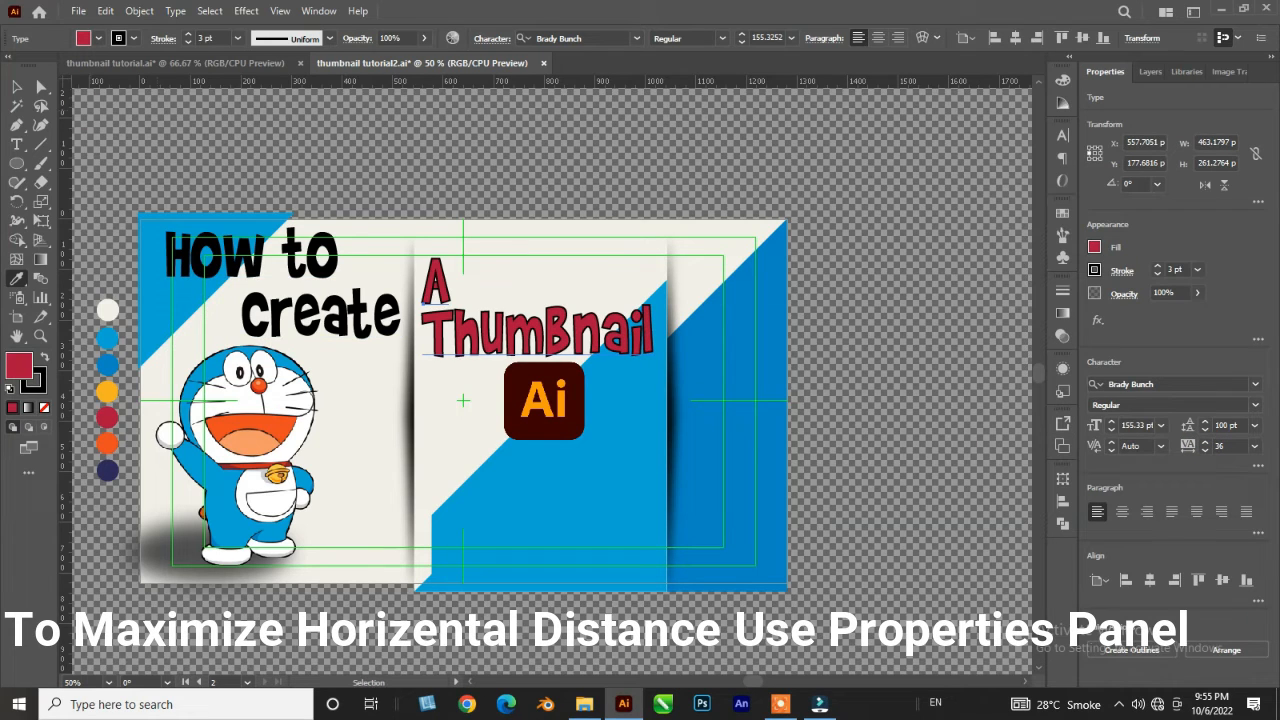
# - Fill the "How to Create" heading with the amber sampled from the palette circles and add a 3 pt black stroke
pyautogui.press('i')
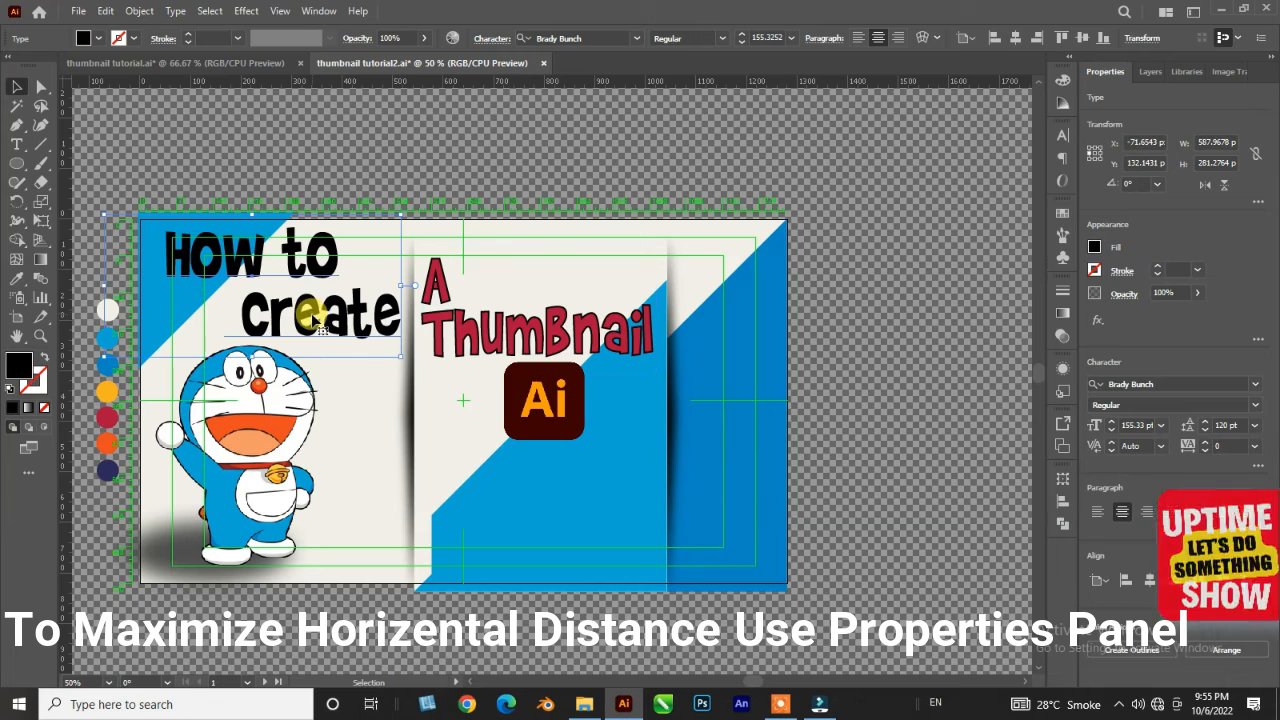
pyautogui.click(105, 391)
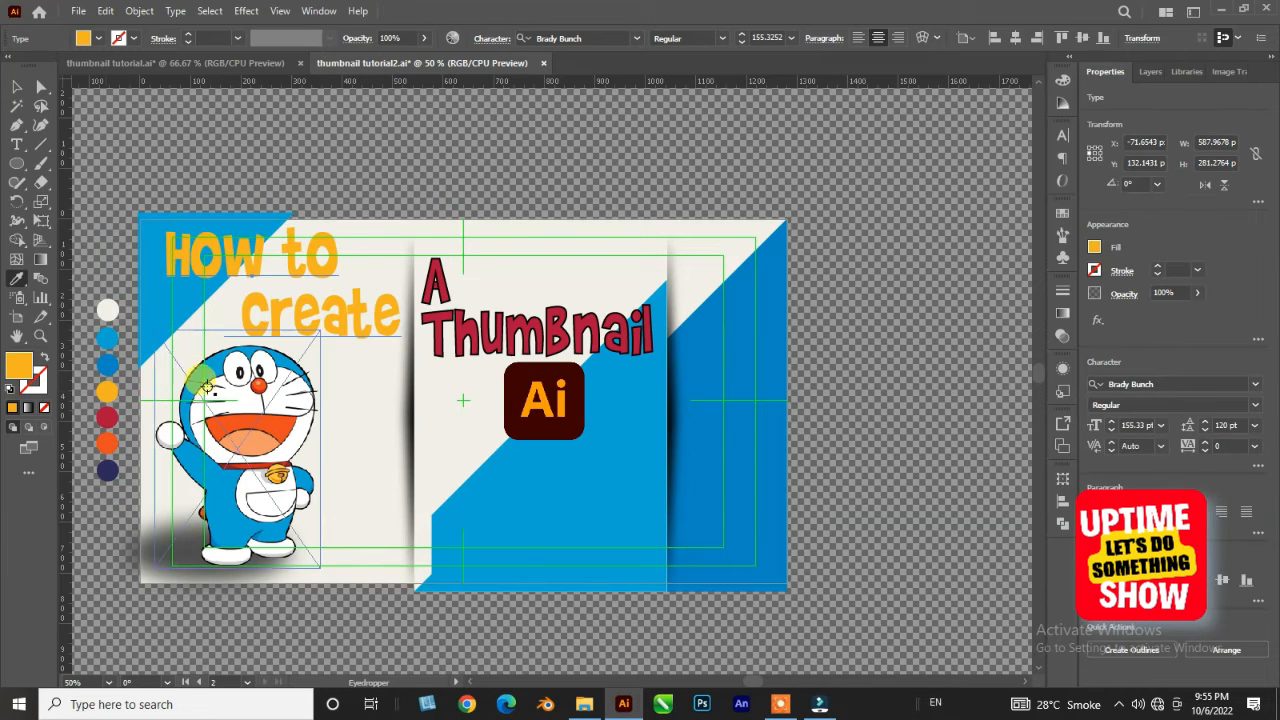
pyautogui.click(132, 40)
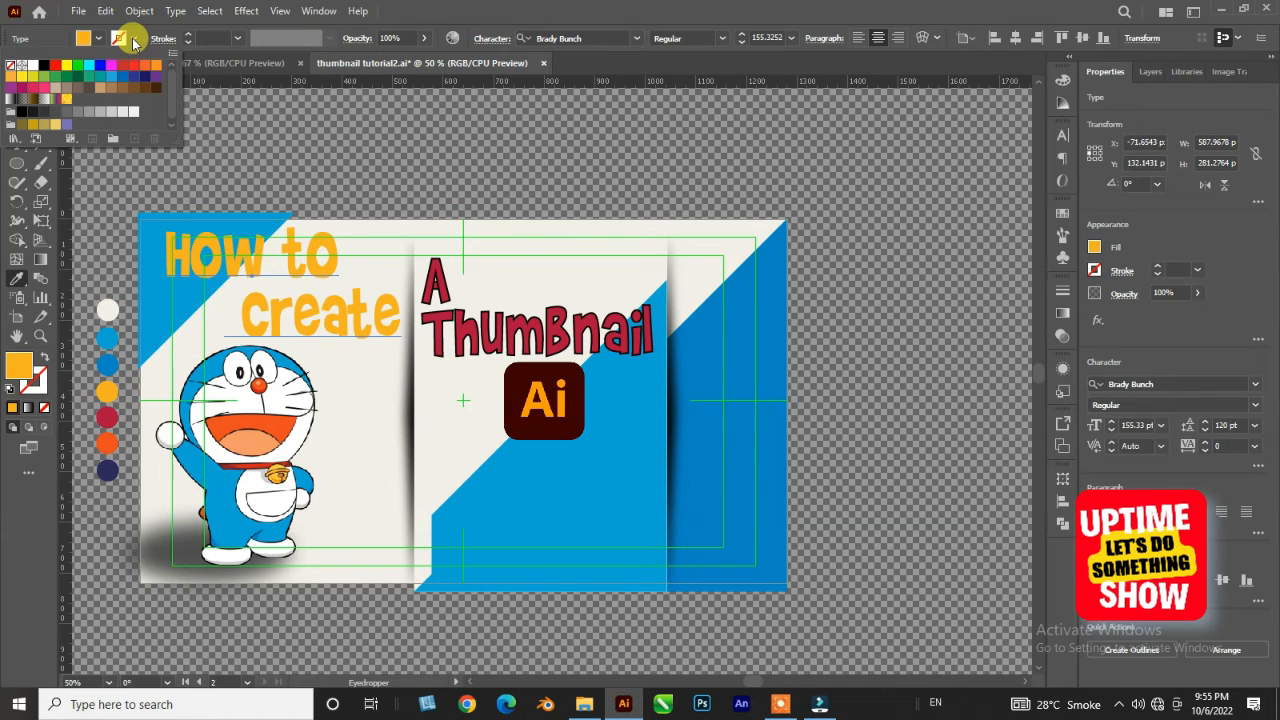
pyautogui.click(44, 65)
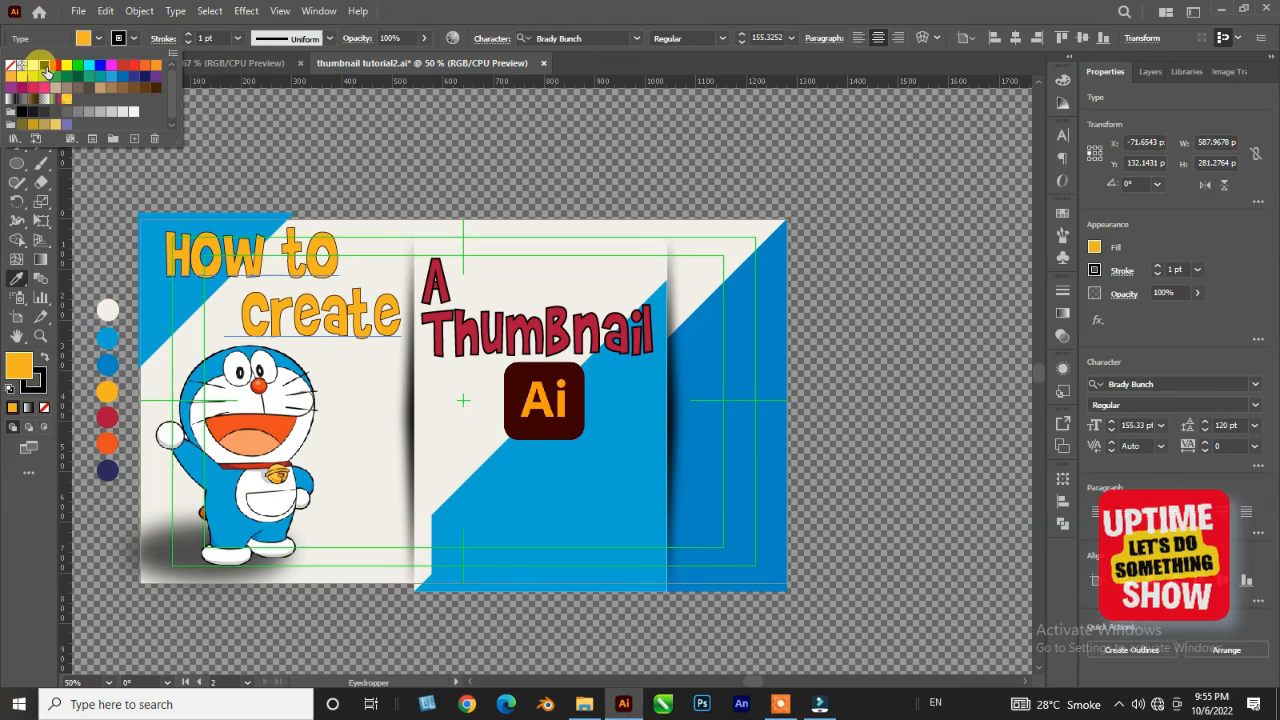
pyautogui.click(189, 37)
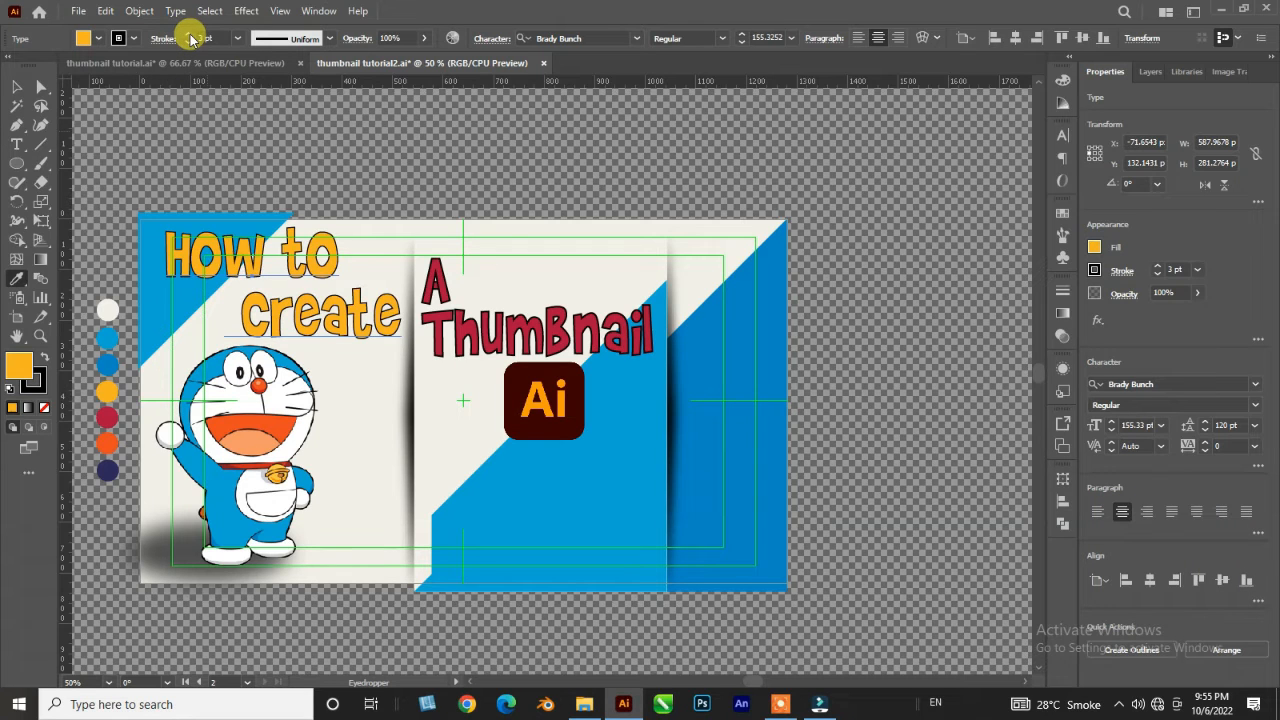
# - Increase the letter tracking of the "How to Create" heading to 12
pyautogui.click(1205, 447)
pyautogui.click(1205, 447)
pyautogui.click(1205, 447)
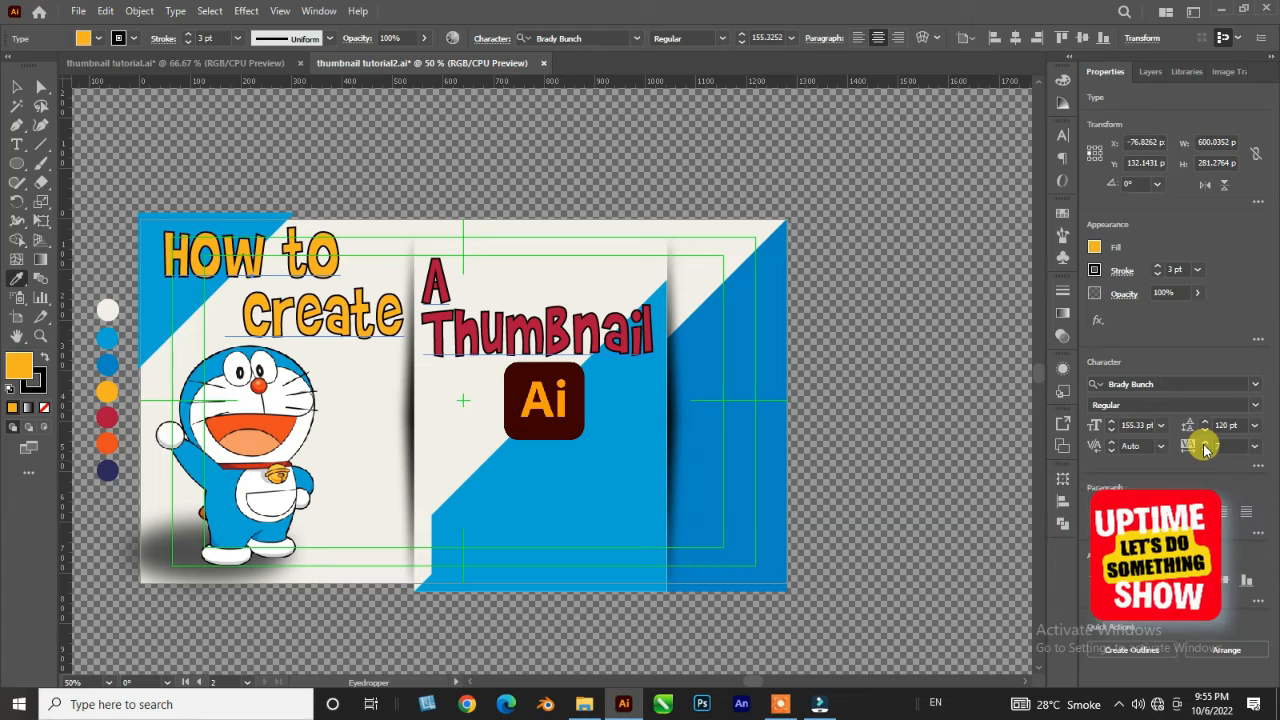
pyautogui.click(1205, 447)
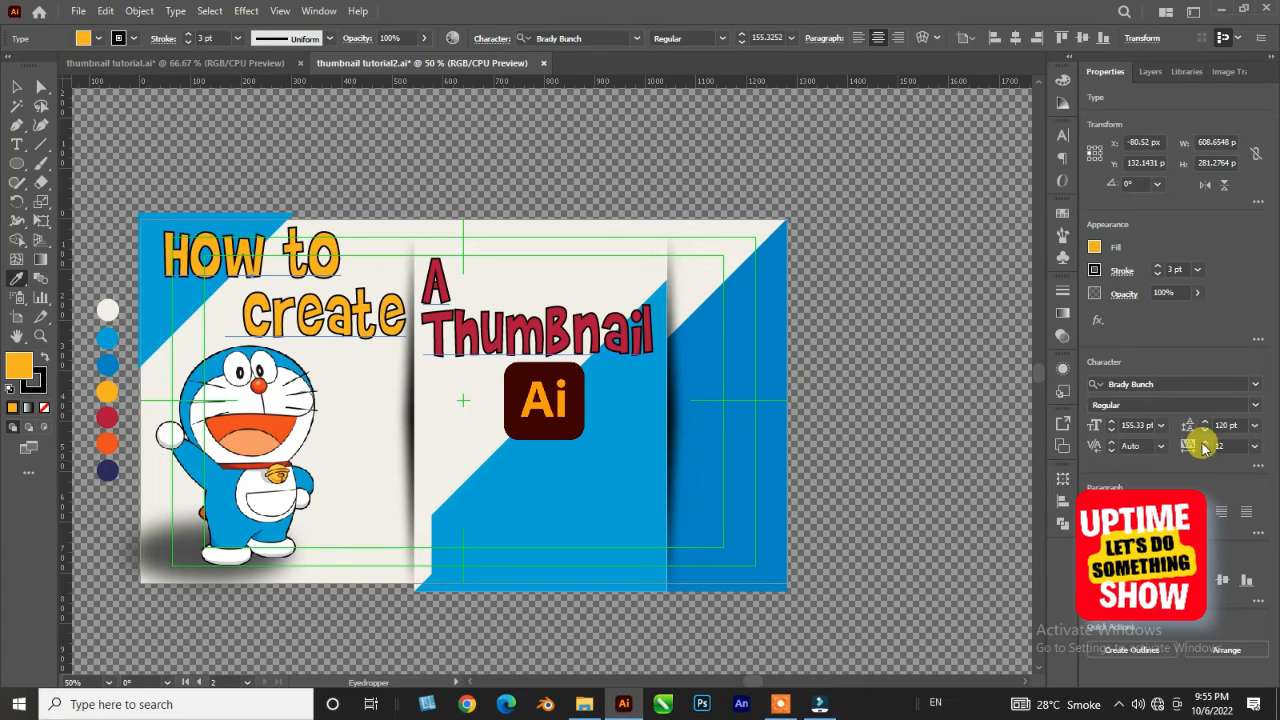
# - Nudge the "How to Create" heading 8 px to the left and slightly down, then deselect it
pyautogui.click(17, 88)
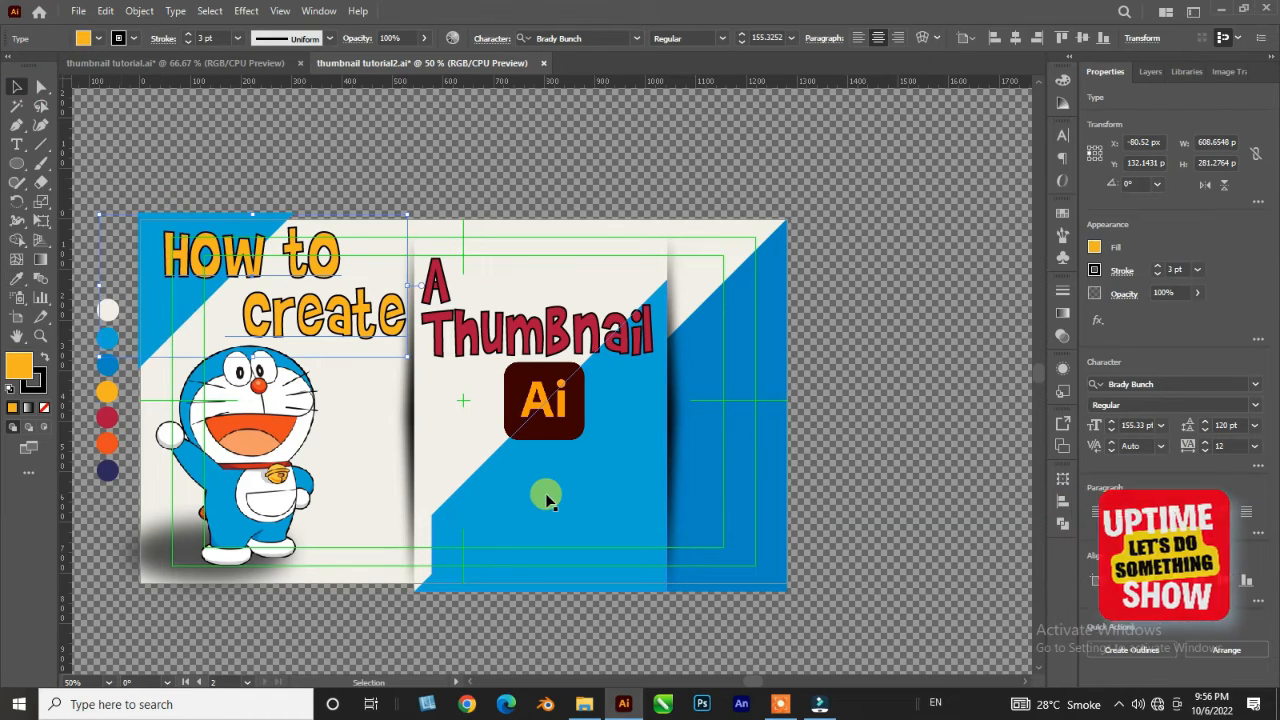
pyautogui.press('Left')
pyautogui.press('Left')
pyautogui.press('Left')
pyautogui.press('Left')
pyautogui.press('Left')
pyautogui.press('Left')
pyautogui.press('Left')
pyautogui.press('Left')
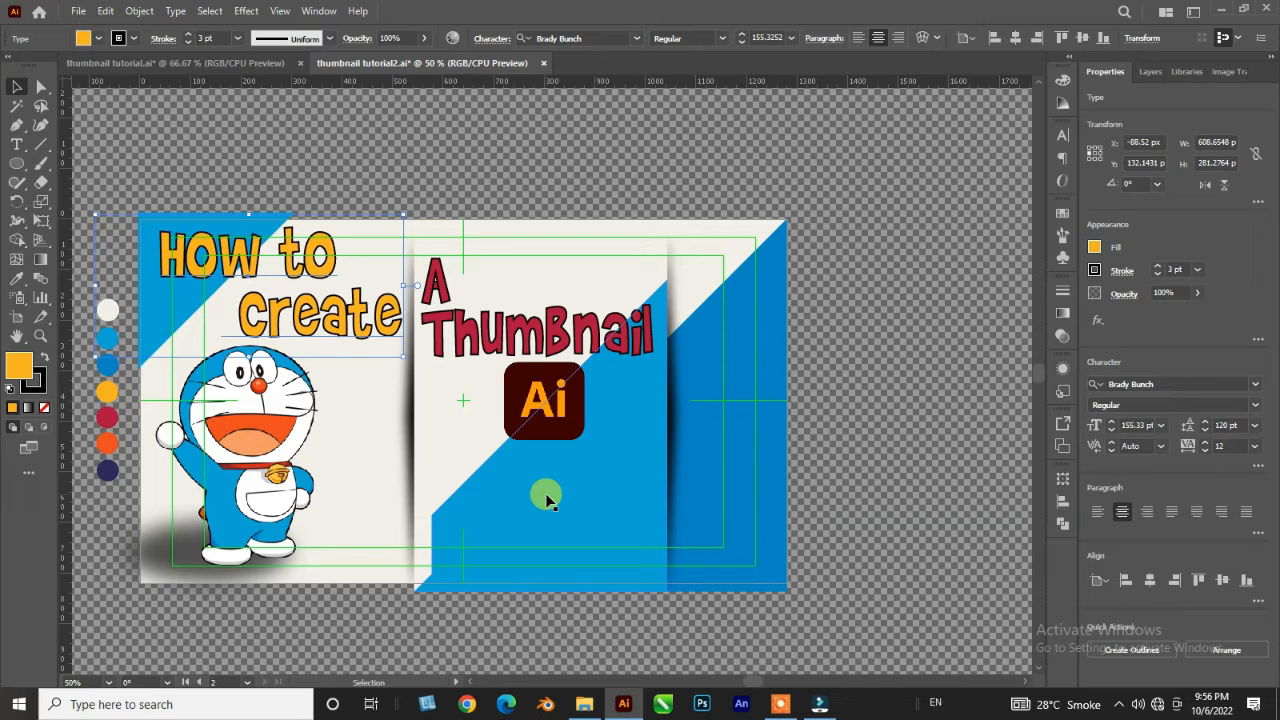
pyautogui.click(812, 460)
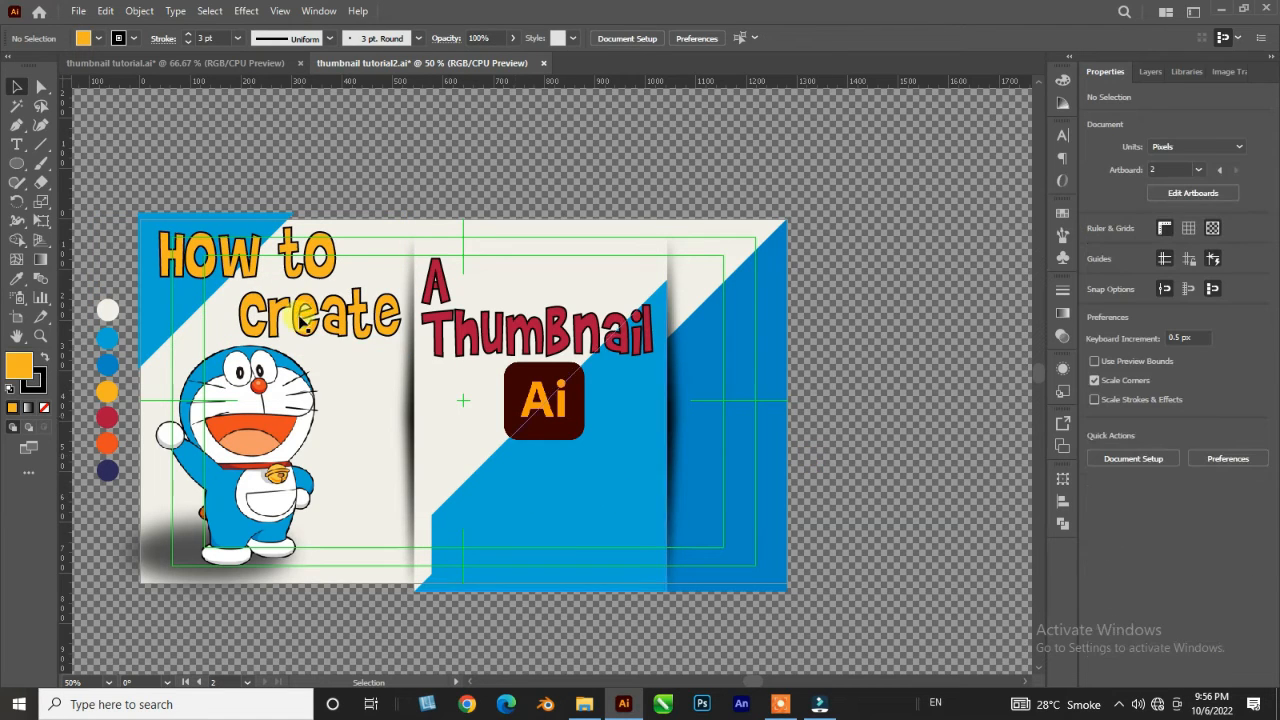
pyautogui.click(303, 325)
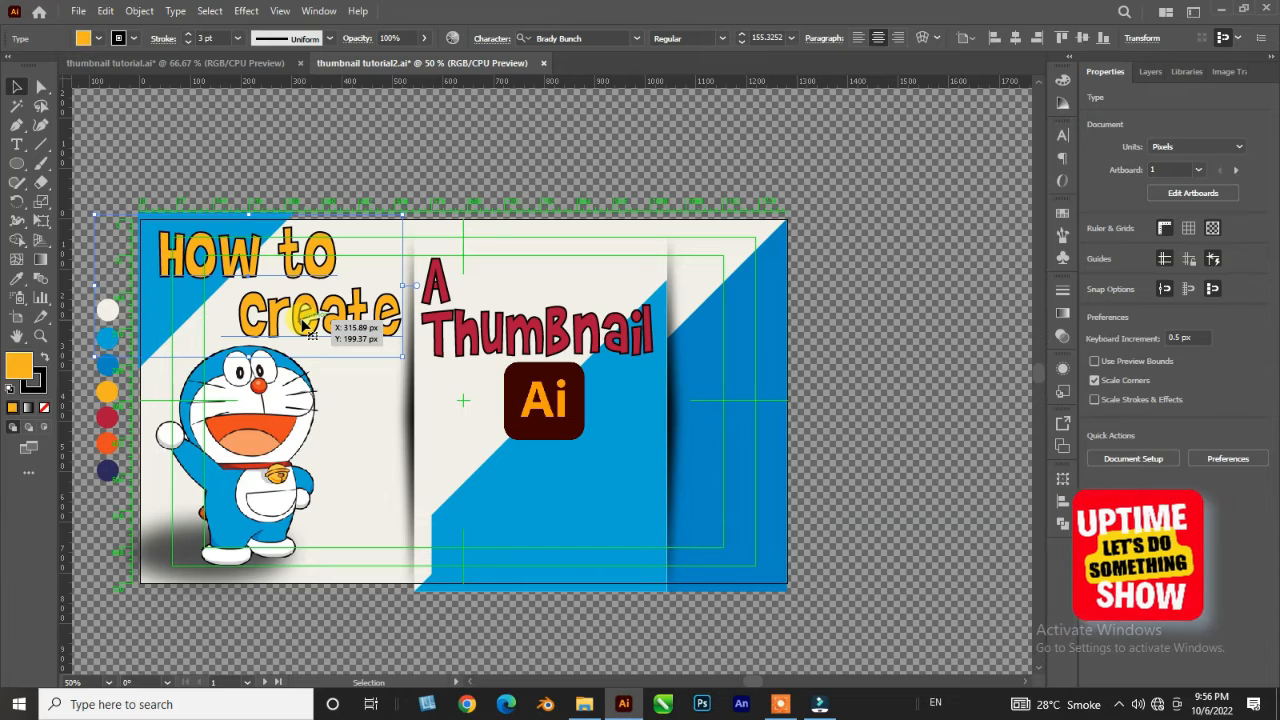
pyautogui.click(483, 522)
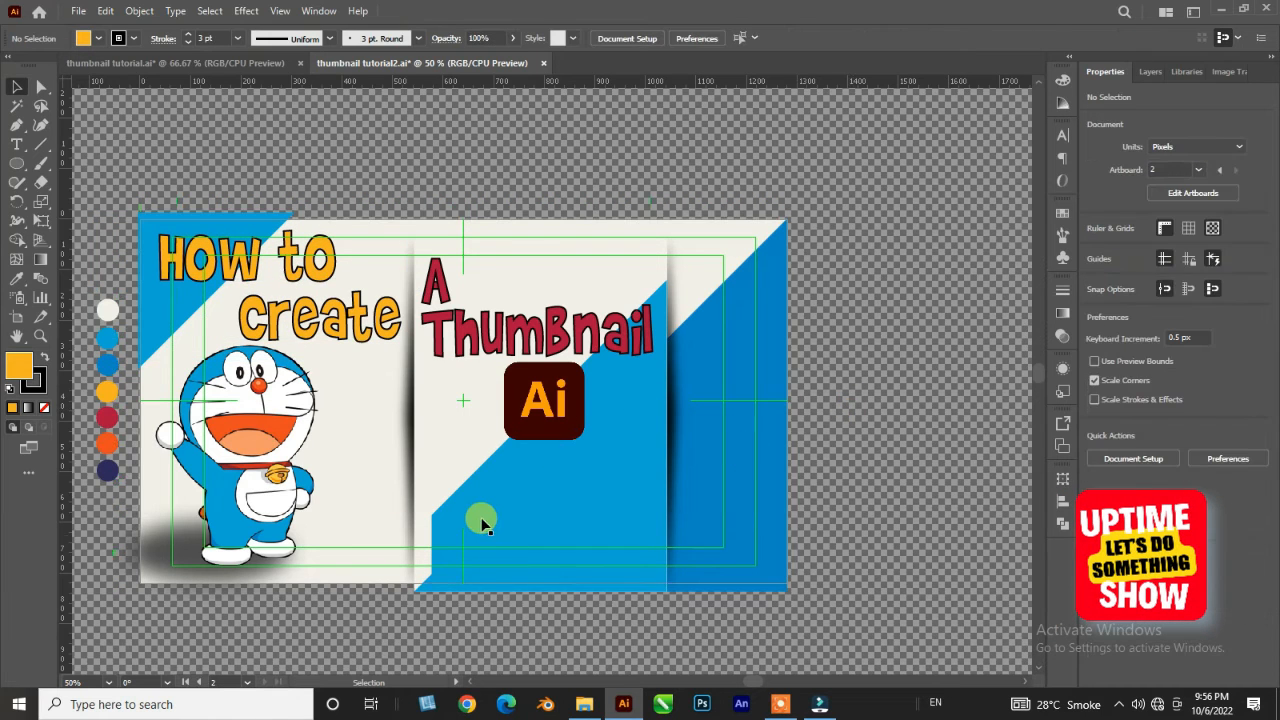
# - Draw an amber, black-outlined bar about 592 x 72 px with rounded corners across the artboard's lower right area
pyautogui.click(16, 163)
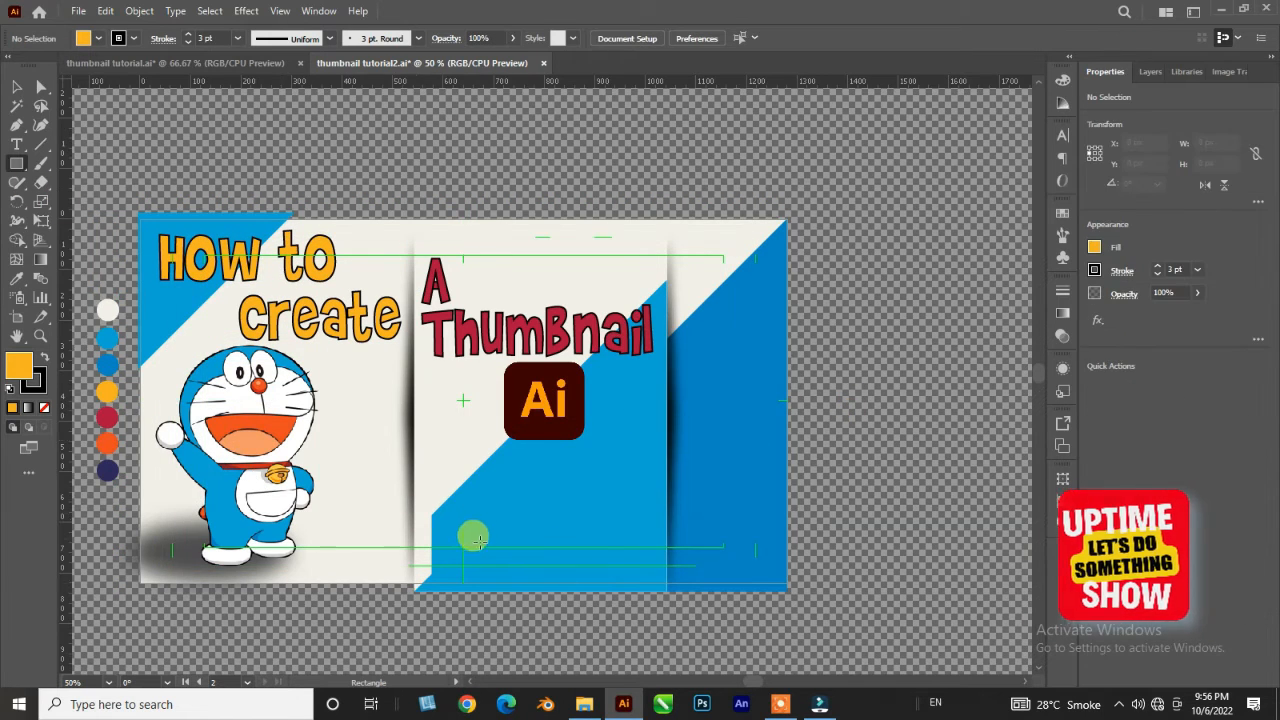
pyautogui.moveTo(462, 528); pyautogui.dragTo(756, 566)
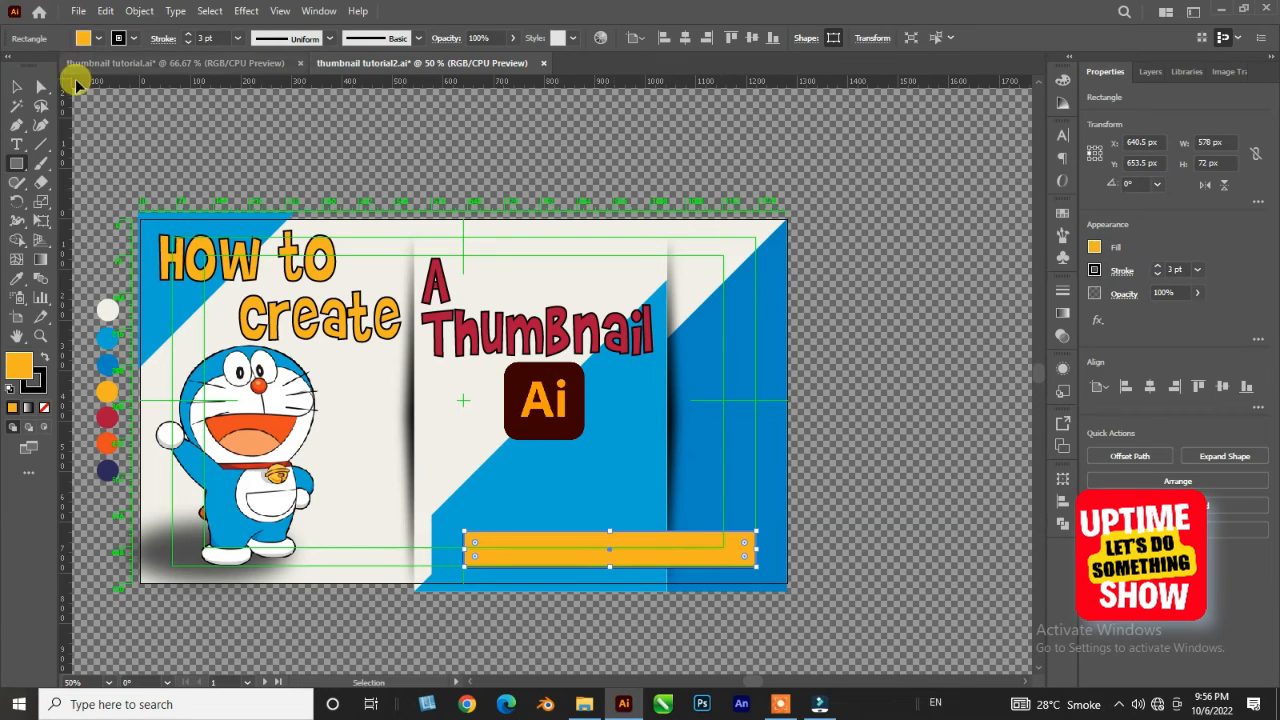
pyautogui.click(16, 87)
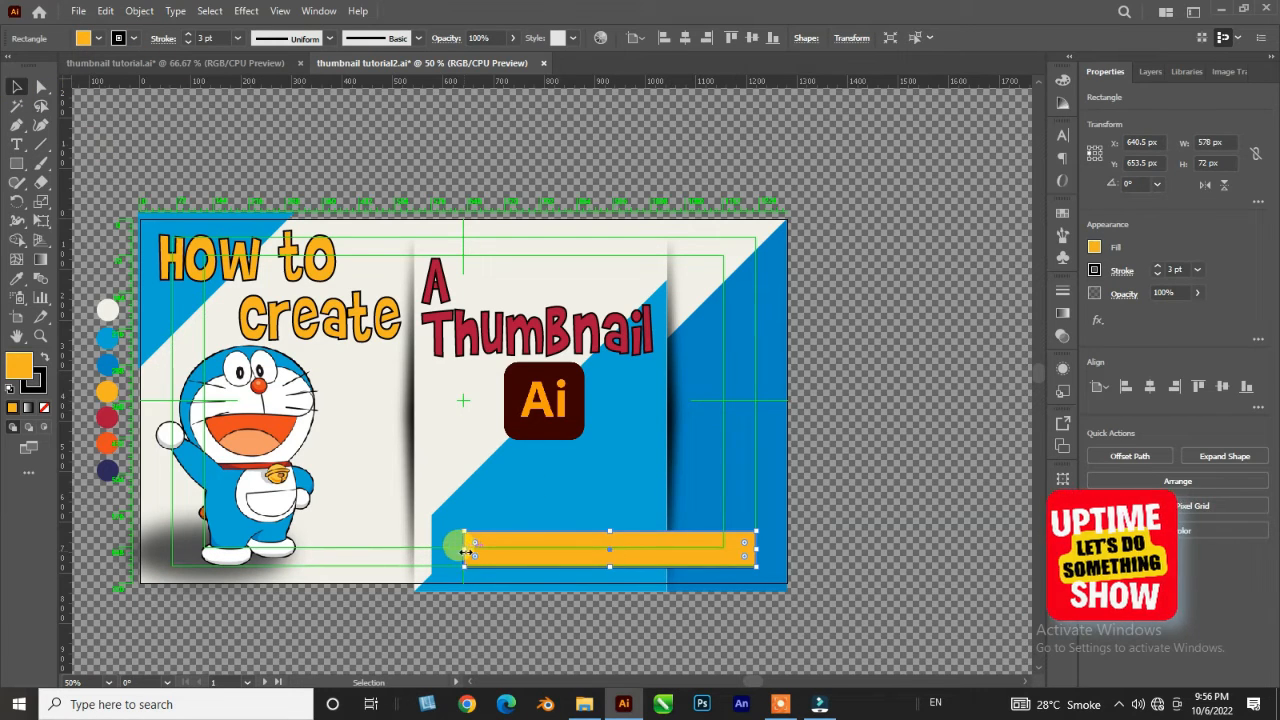
pyautogui.moveTo(456, 550); pyautogui.dragTo(470, 556)
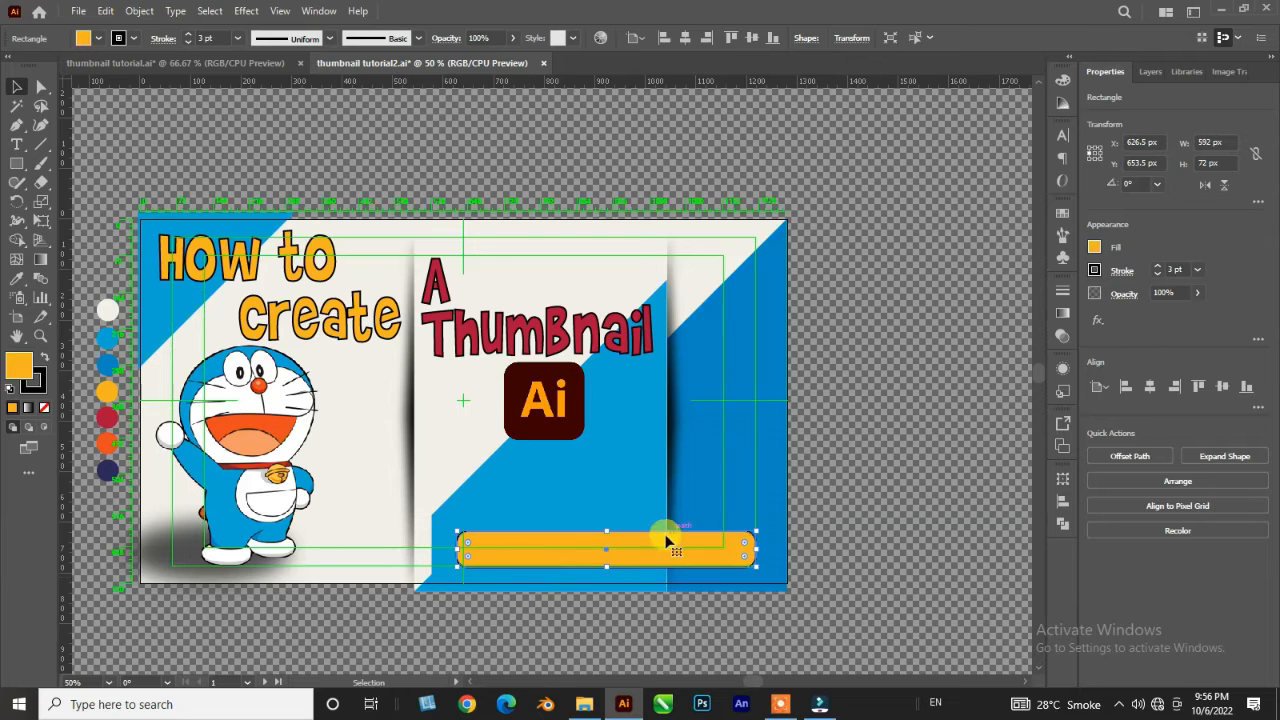
# - Reduce the corner rounding of the amber bar slightly and deselect it
pyautogui.hotkey('ctrl', '+')
pyautogui.hotkey('ctrl', '+')
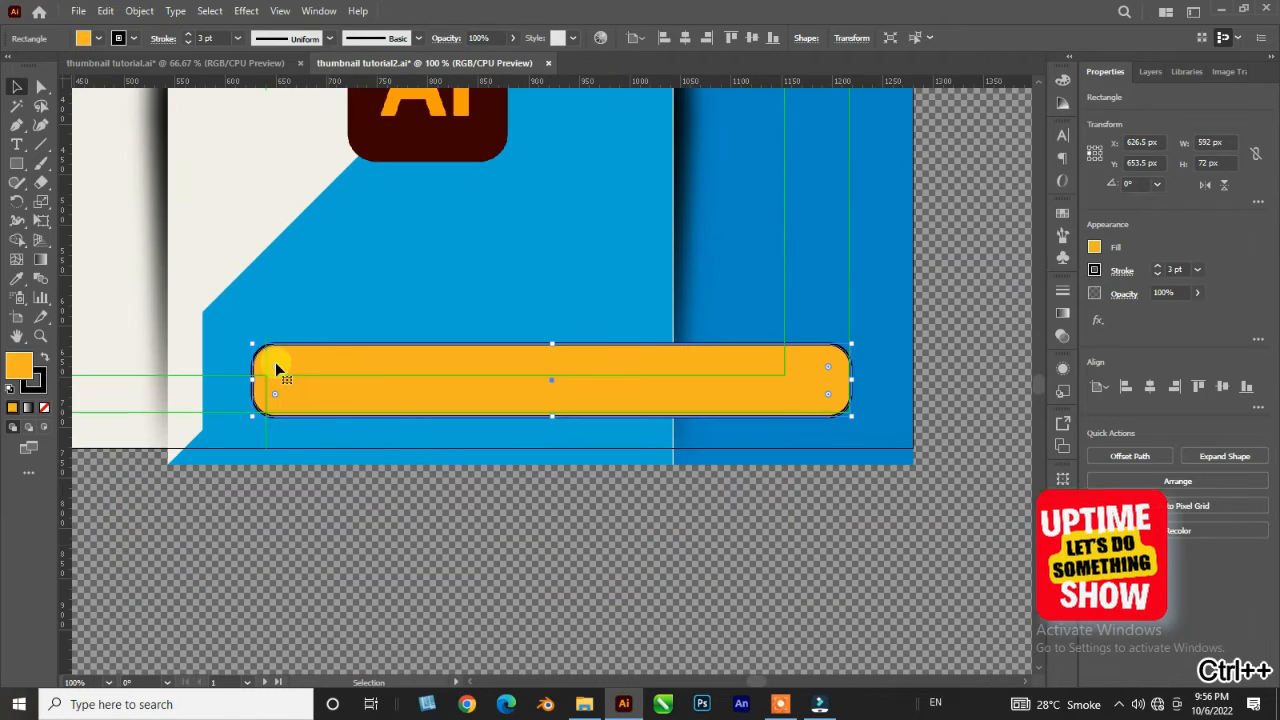
pyautogui.moveTo(275, 364); pyautogui.dragTo(266, 361)
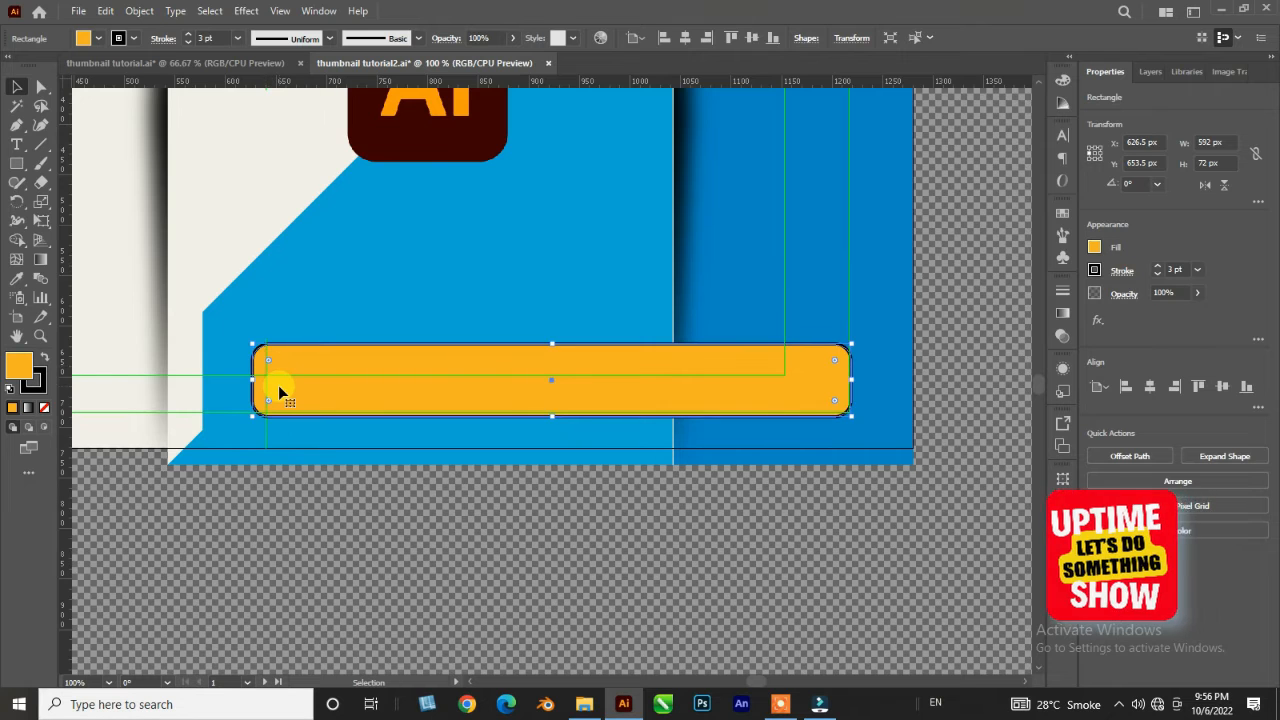
pyautogui.hotkey('ctrl', '-')
pyautogui.hotkey('ctrl', '-')
pyautogui.hotkey('ctrl', '-')
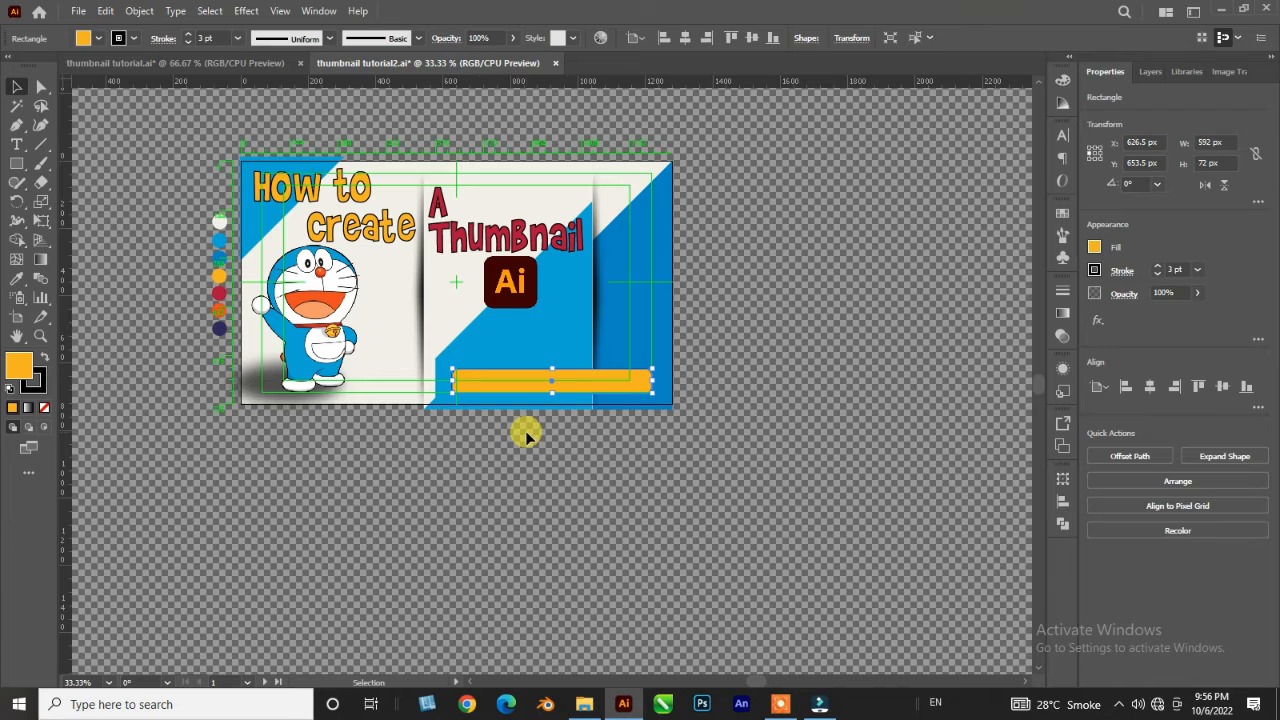
pyautogui.click(525, 435)
# - Add a line of point text reading "Tutorials of Adobe illustrator" starting over the amber bar
pyautogui.press('t')
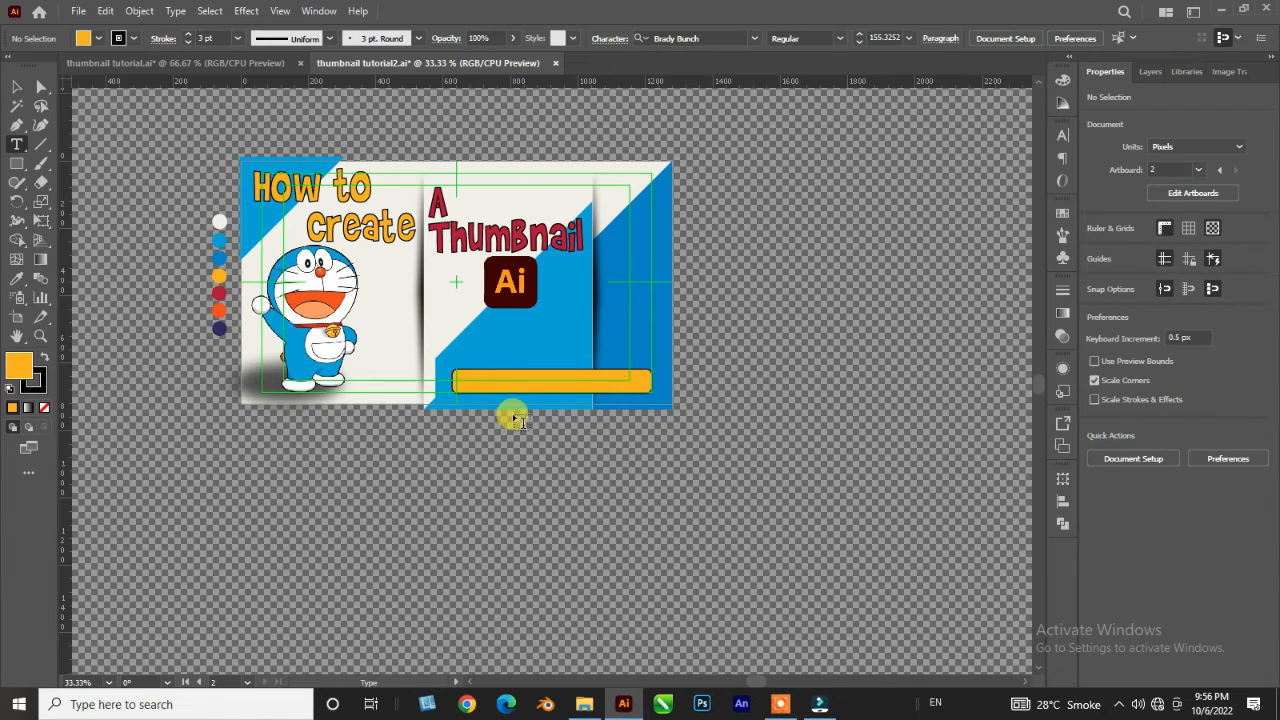
pyautogui.click(491, 376)
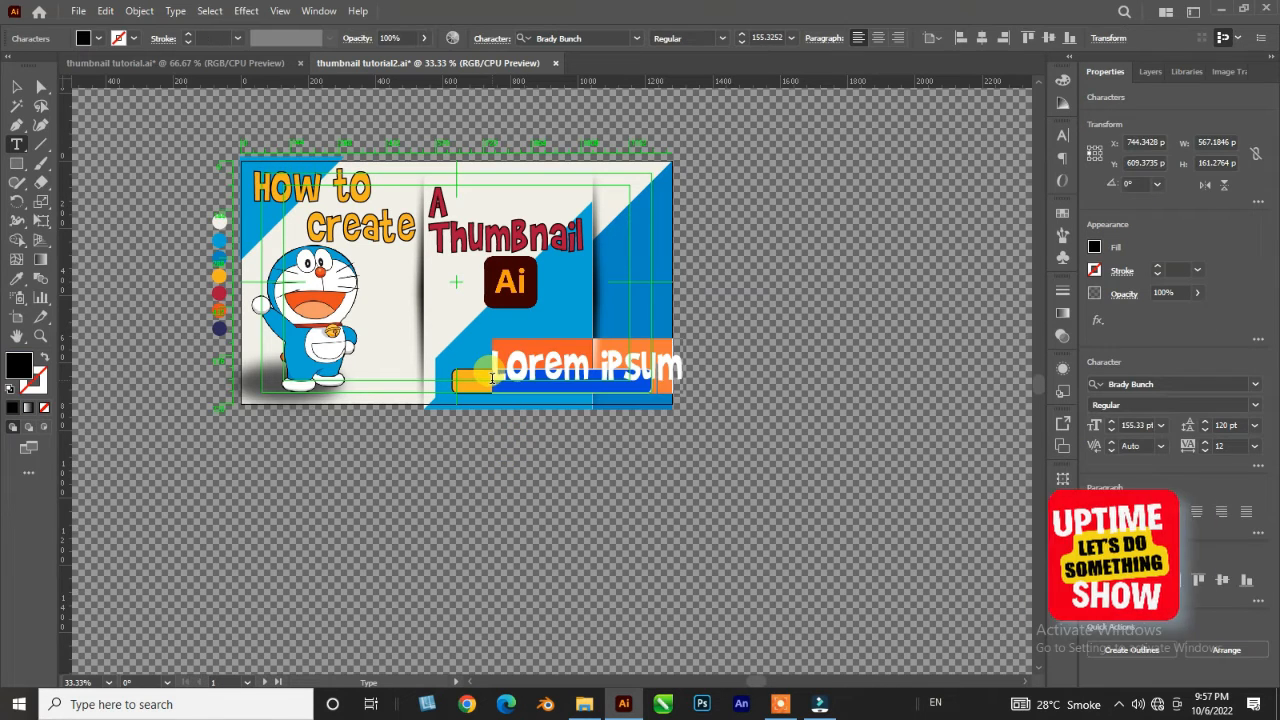
pyautogui.press('BackSpace')
pyautogui.write('Tutori')
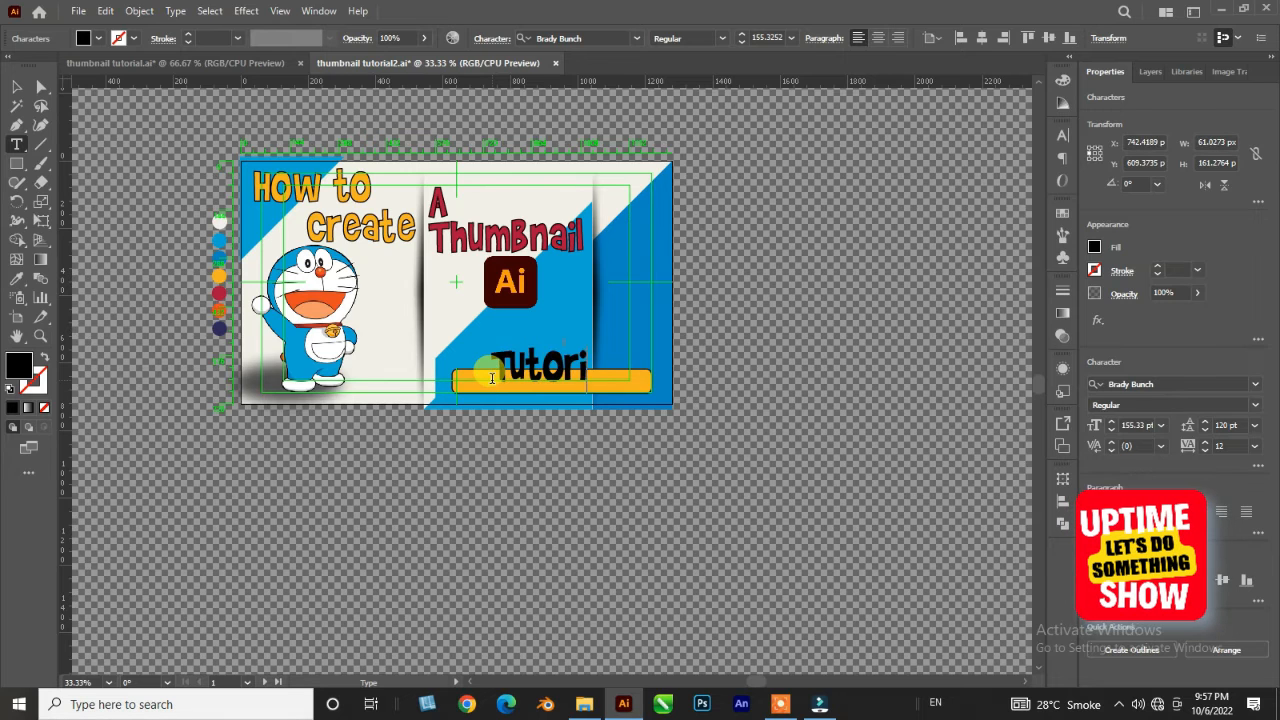
pyautogui.write('als Of ADOBE illustrator')
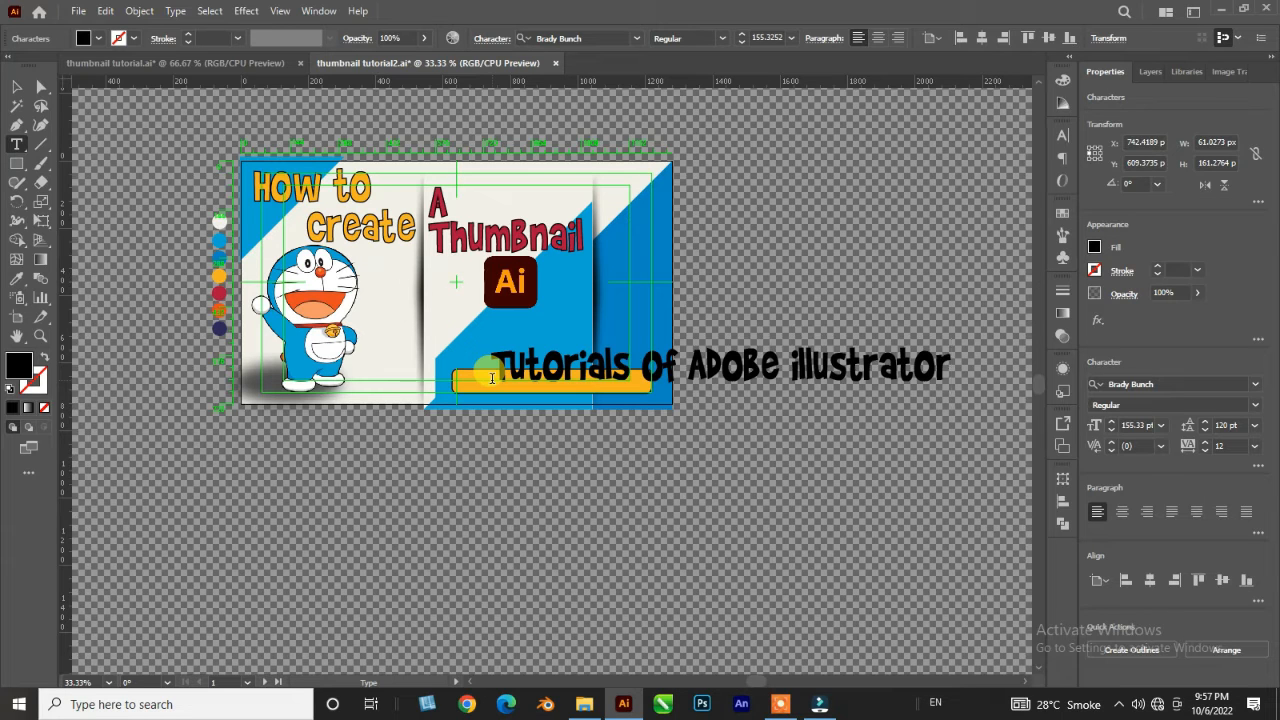
# - Set the "Tutorials of Adobe illustrator" text in the AlQalam Shamil font at 56 pt
pyautogui.click(17, 87)
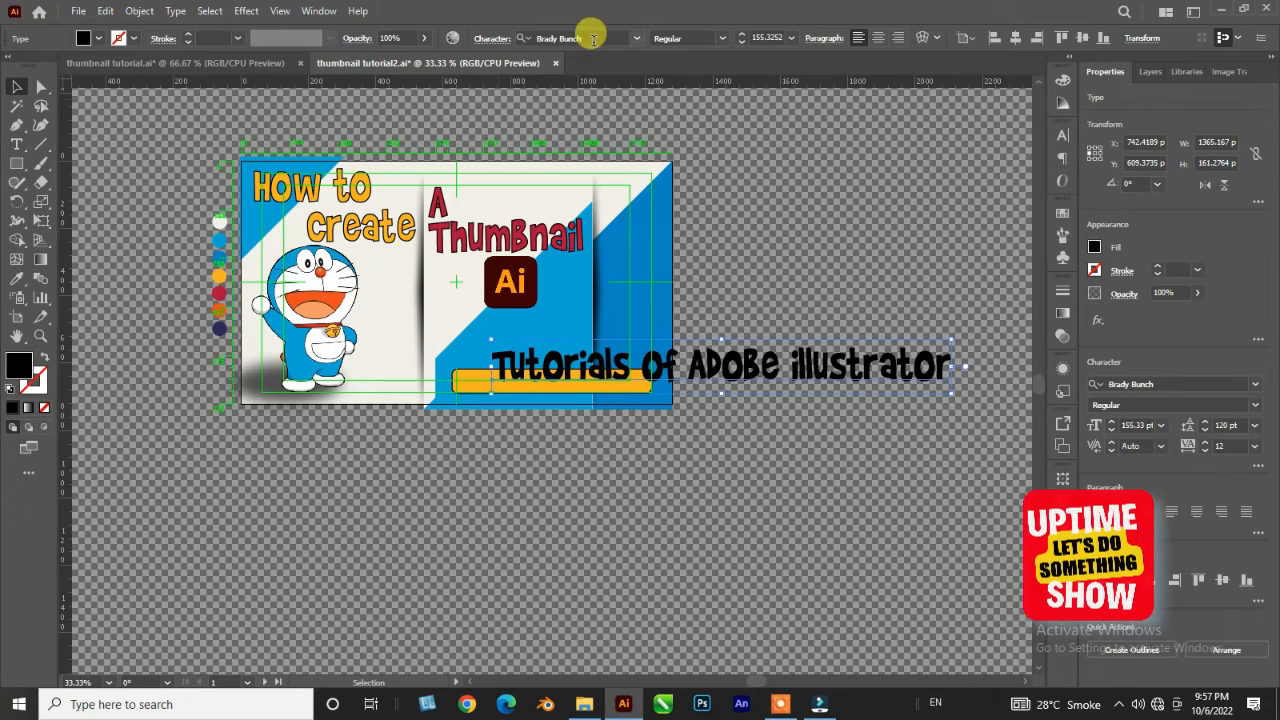
pyautogui.click(636, 38)
pyautogui.click(617, 154)
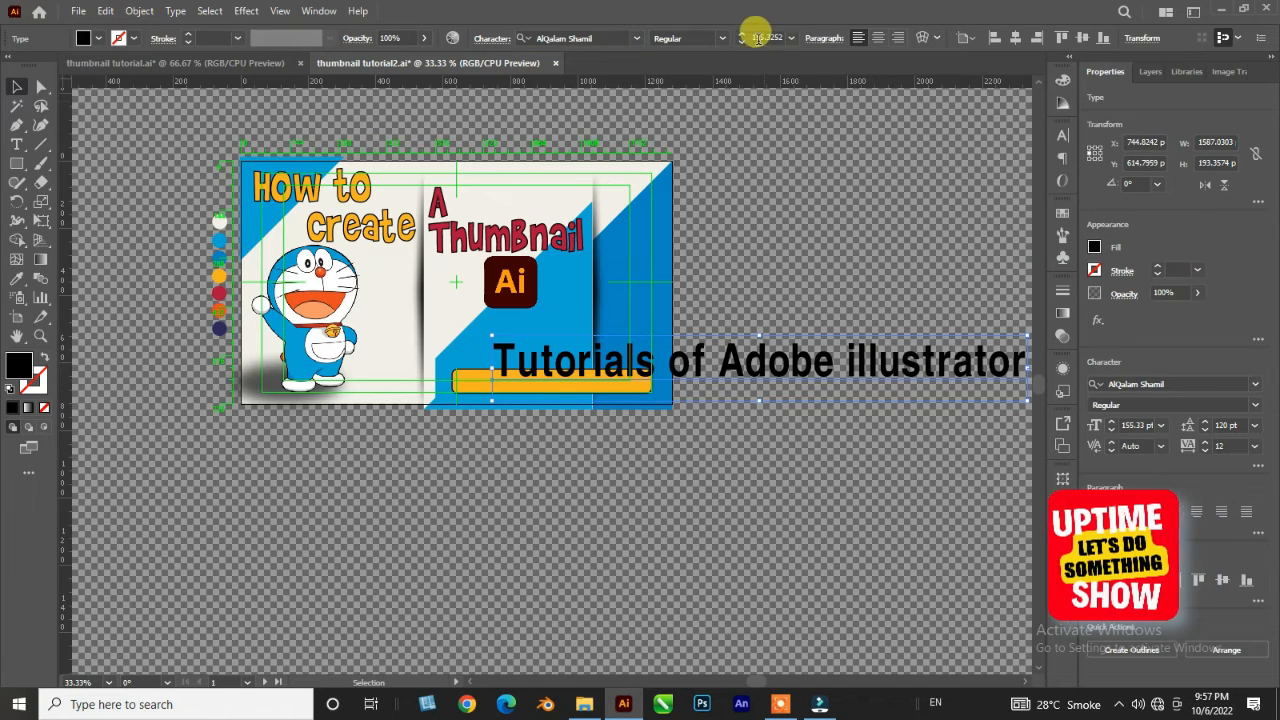
pyautogui.click(775, 38)
pyautogui.press('Return')
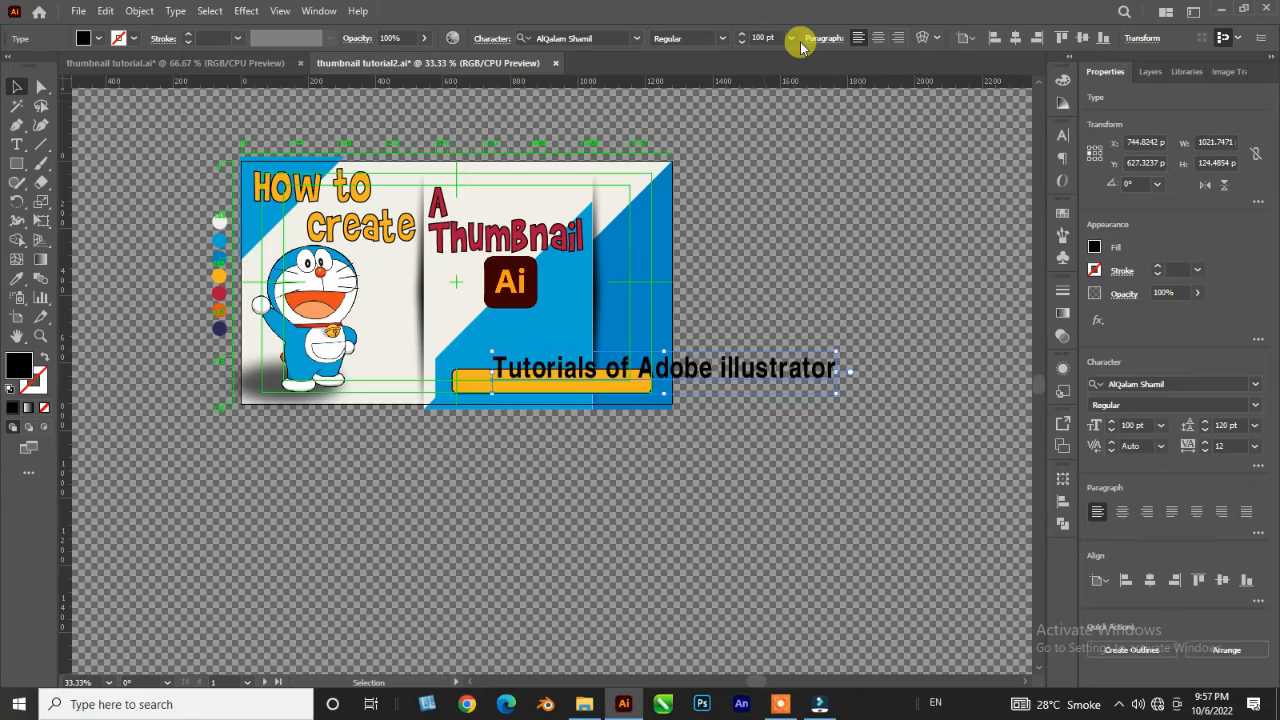
pyautogui.click(770, 38)
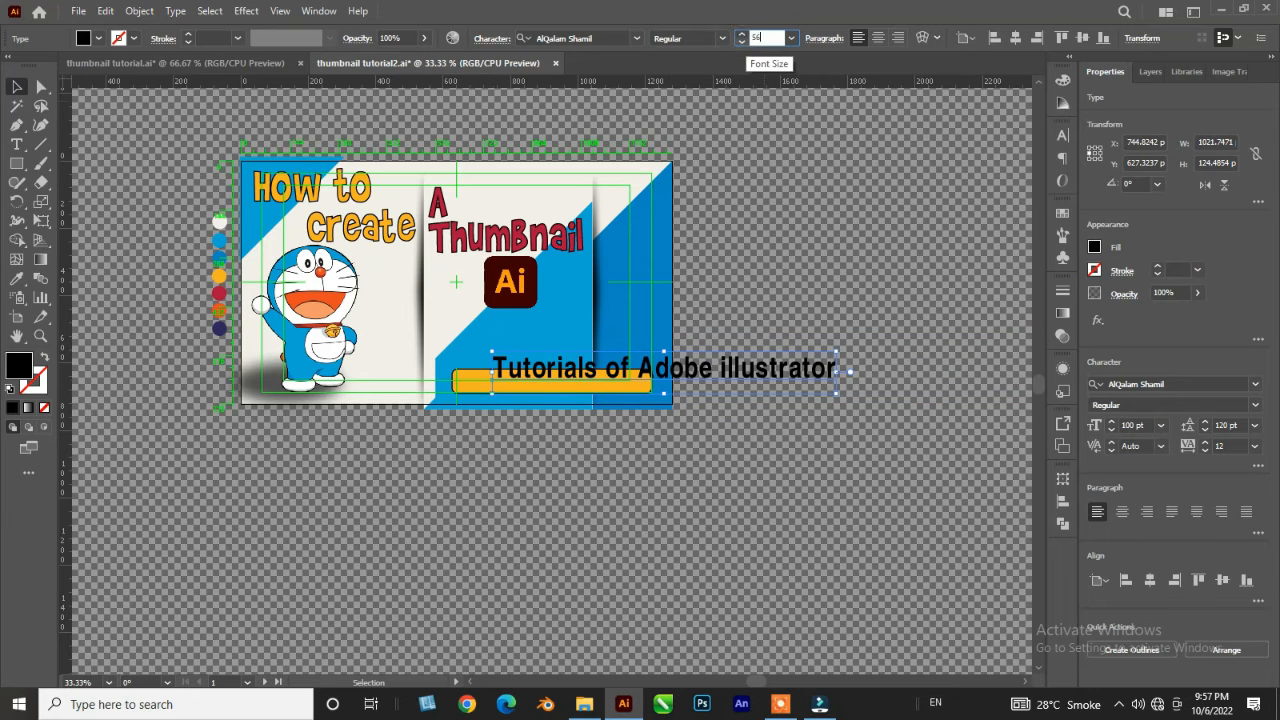
pyautogui.press('Return')
# - Move the "Tutorials of Adobe illustrator" text onto the amber bar so it fits within the bar's width
pyautogui.moveTo(604, 377); pyautogui.dragTo(567, 386)
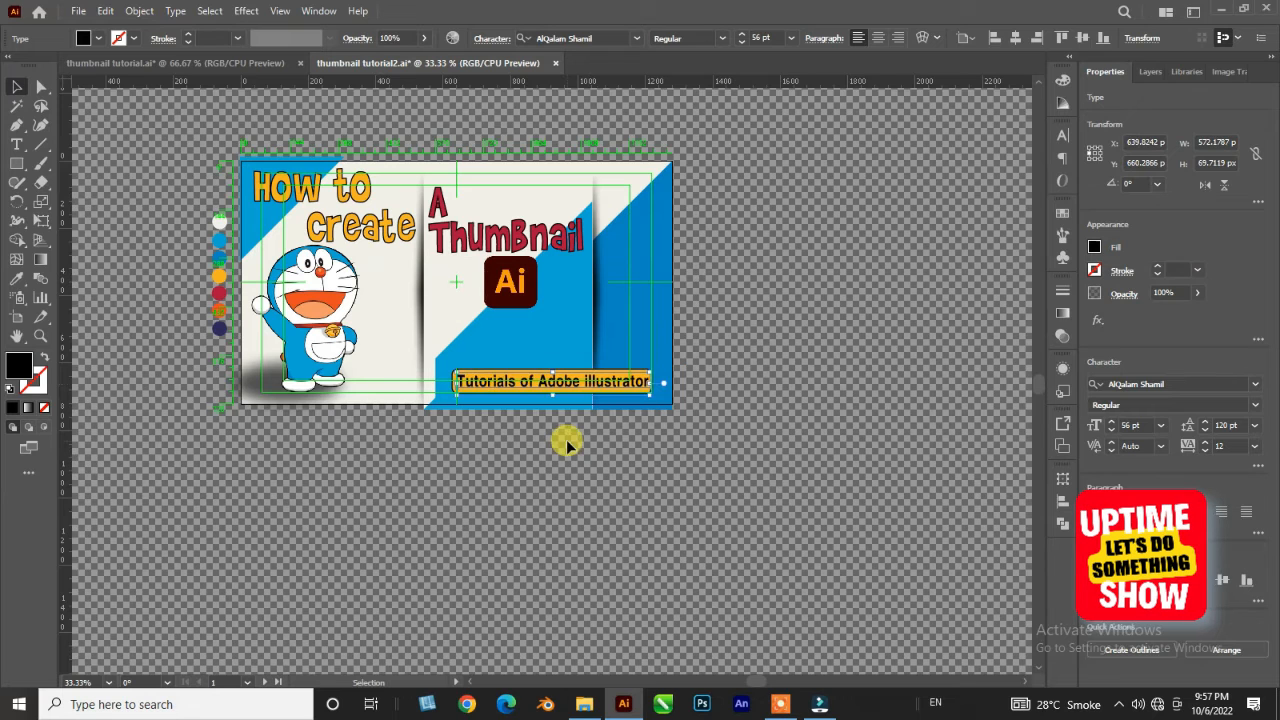
pyautogui.hotkey('ctrl', '+')
pyautogui.hotkey('ctrl', '+')
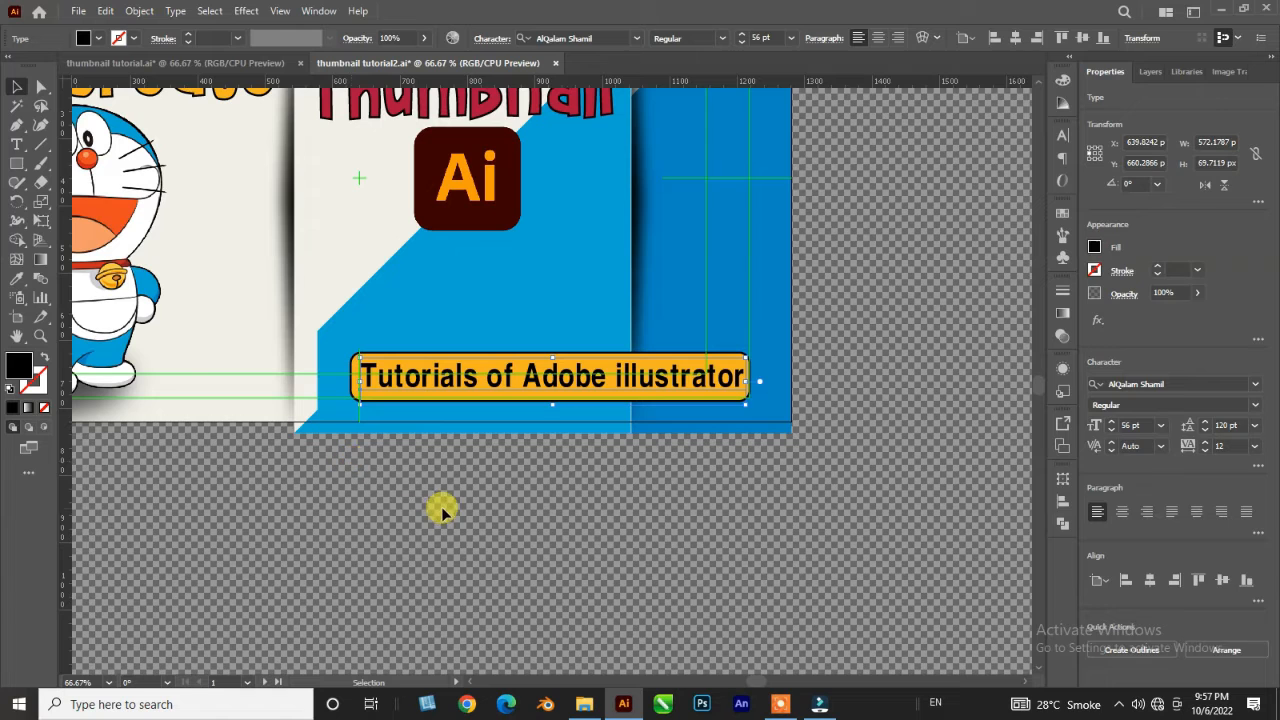
# - Add a Multiply drop shadow at 75% opacity to the amber bar, with a 10 px X offset, 7 px Y offset and 4 px blur
pyautogui.click(359, 419)
pyautogui.click(356, 383)
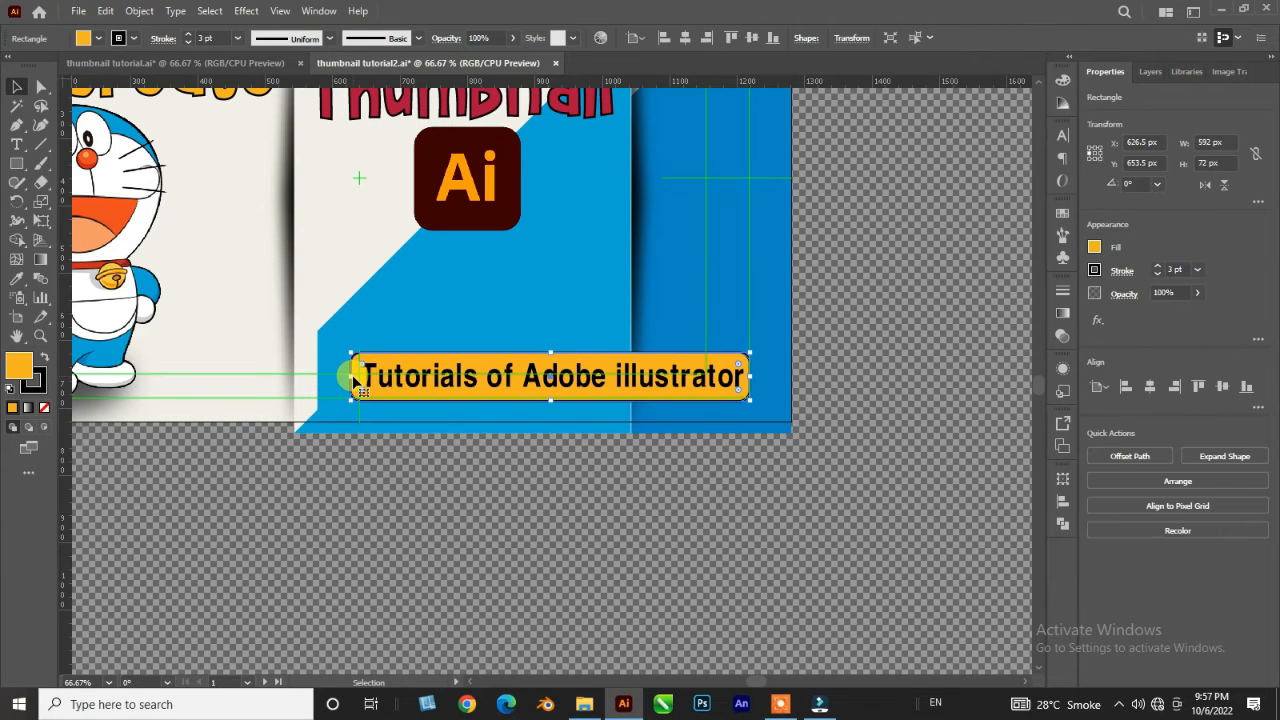
pyautogui.click(246, 10)
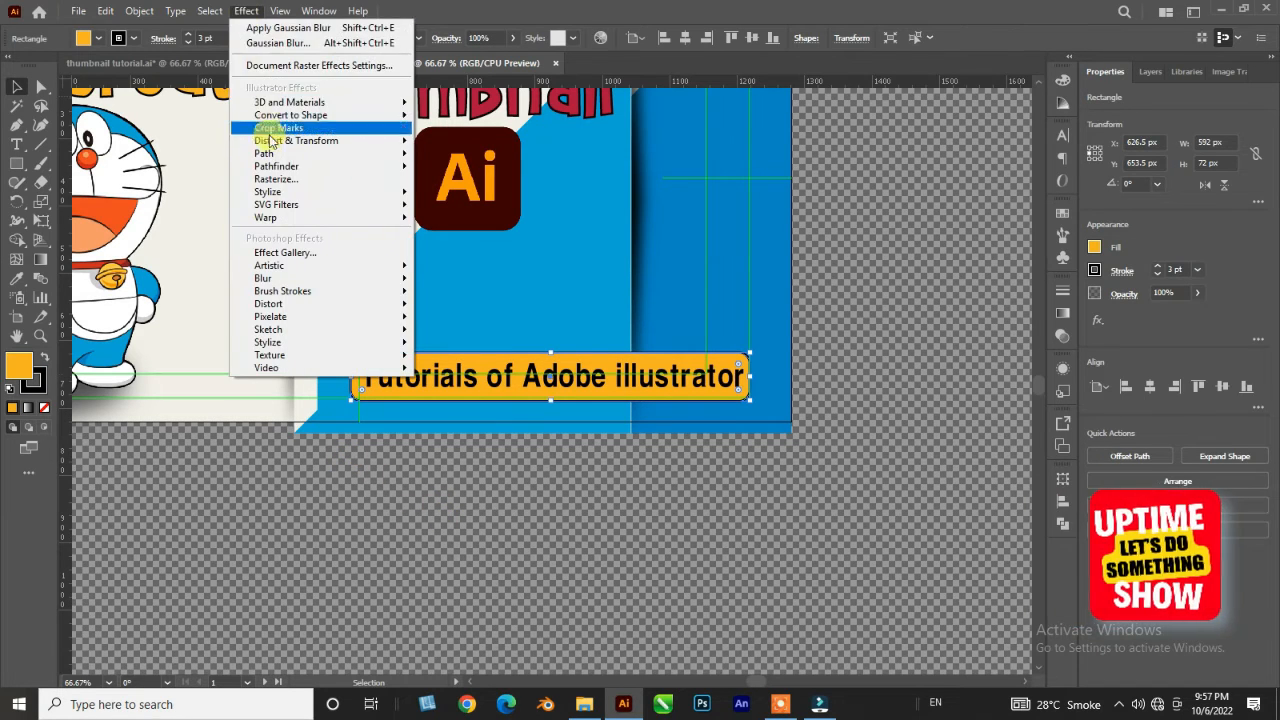
pyautogui.moveTo(280, 193)
pyautogui.click(445, 194)
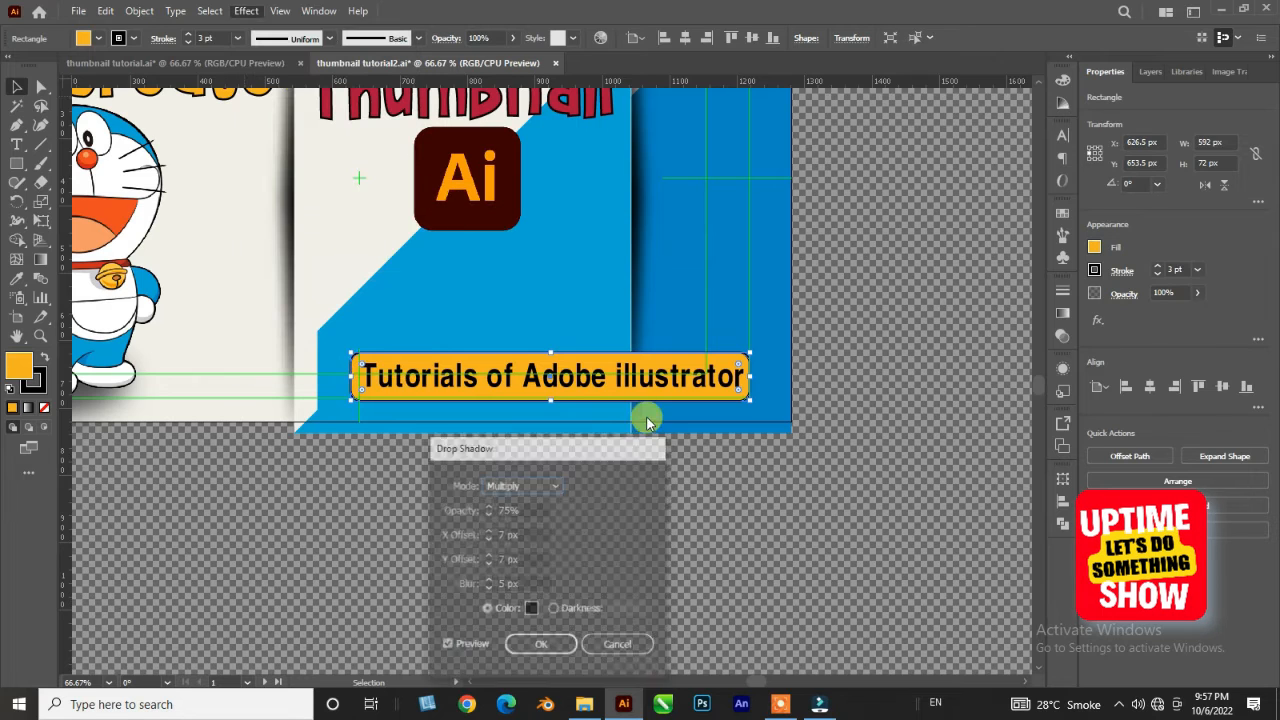
pyautogui.click(489, 535)
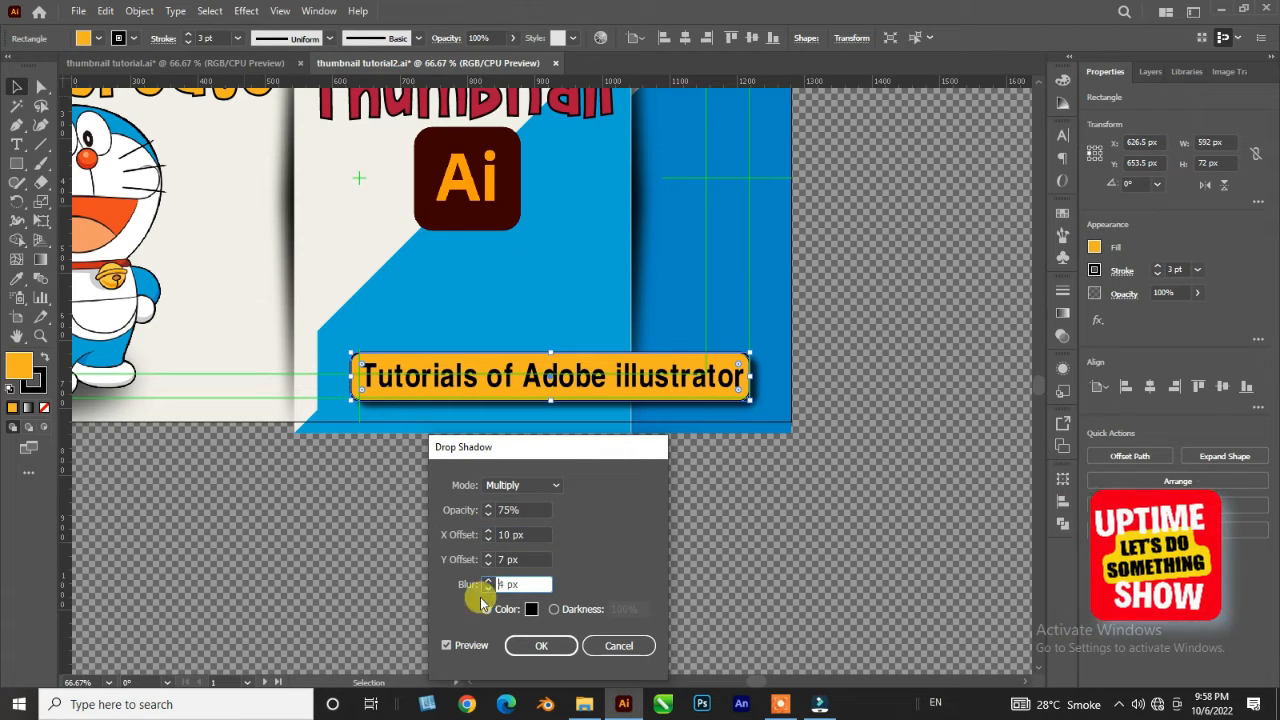
pyautogui.click(541, 645)
pyautogui.click(652, 452)
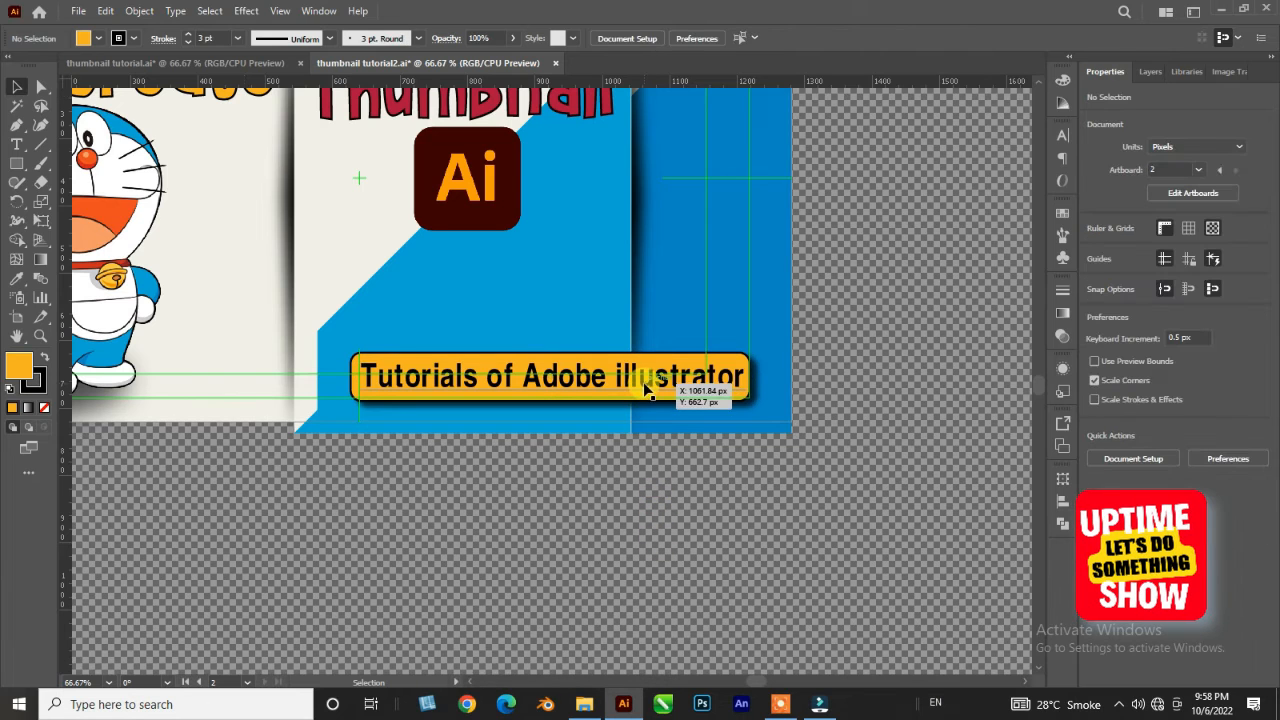
# - Start a drop shadow on the "Tutorials of Adobe illustrator" text and set the shadow colour to a dark brown
pyautogui.click(246, 11)
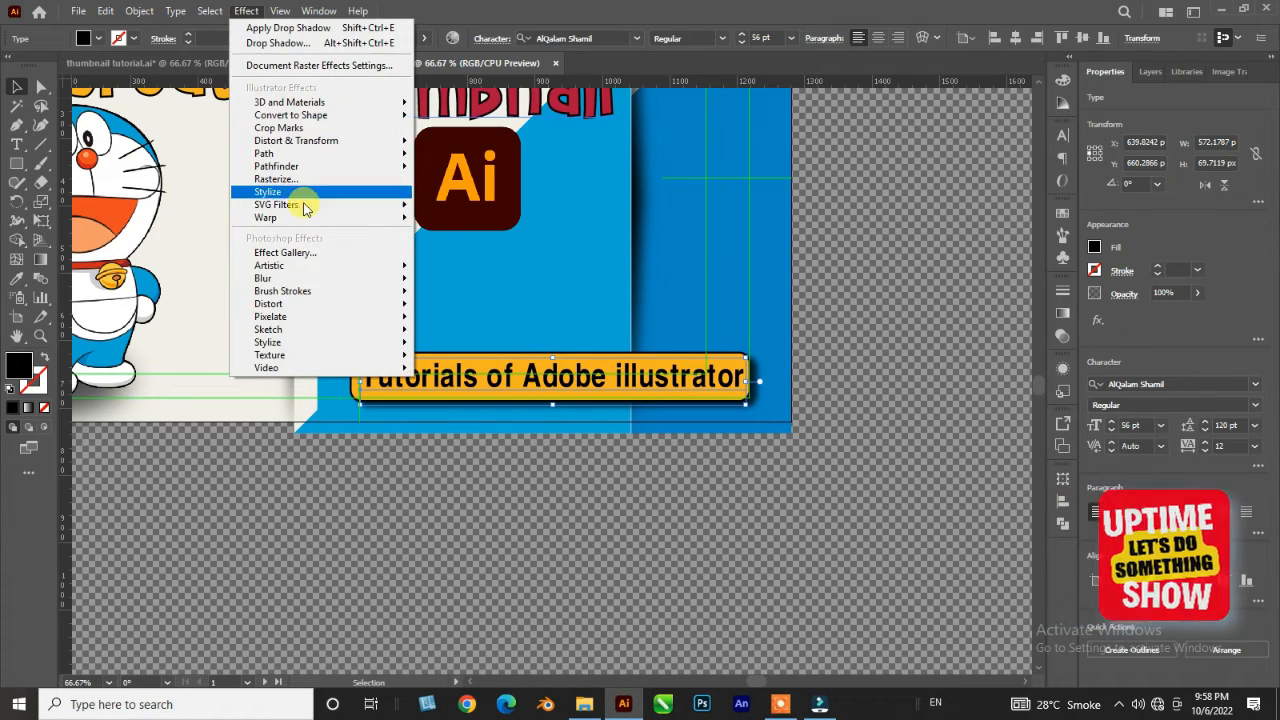
pyautogui.moveTo(296, 196)
pyautogui.click(452, 193)
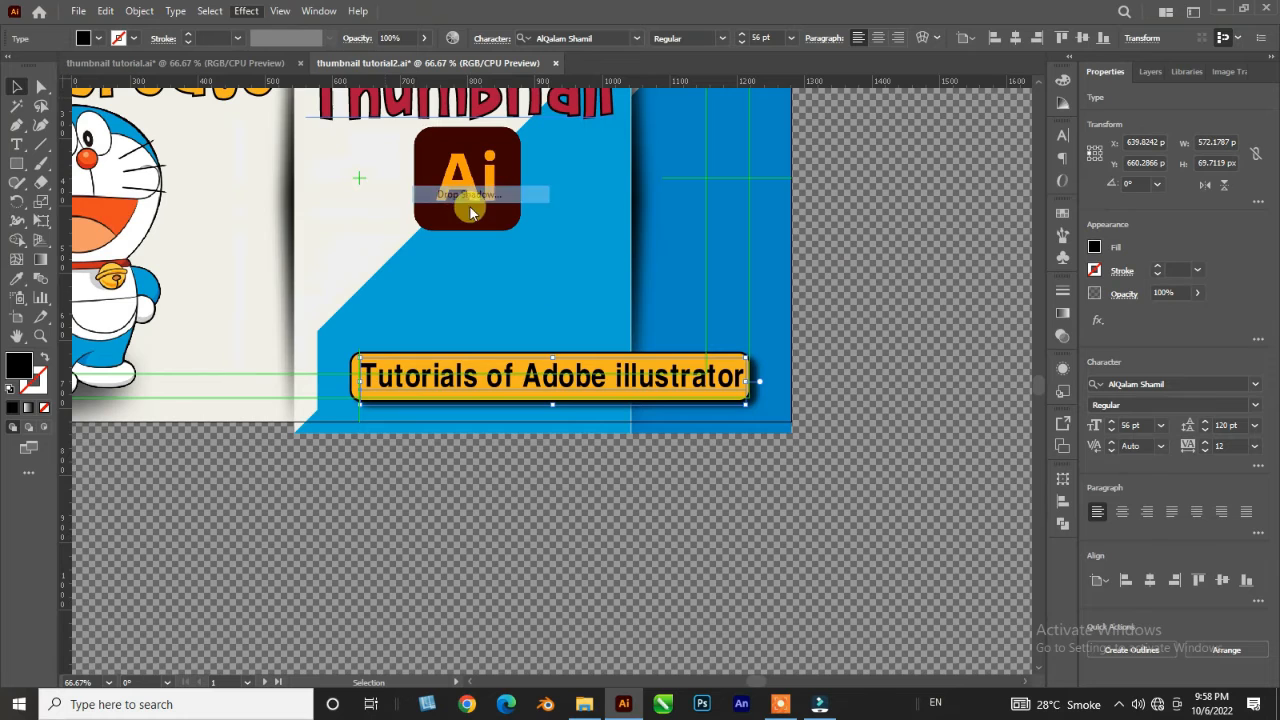
pyautogui.click(533, 611)
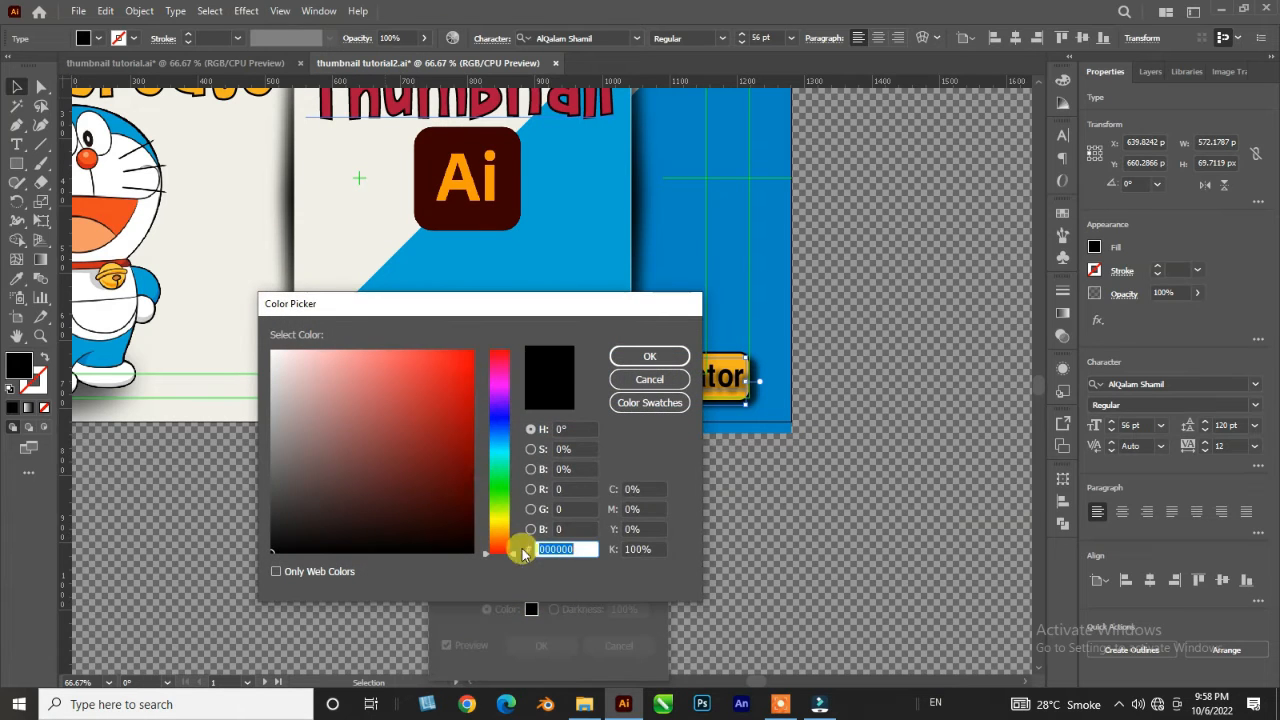
pyautogui.click(446, 420)
pyautogui.moveTo(497, 414); pyautogui.dragTo(498, 544)
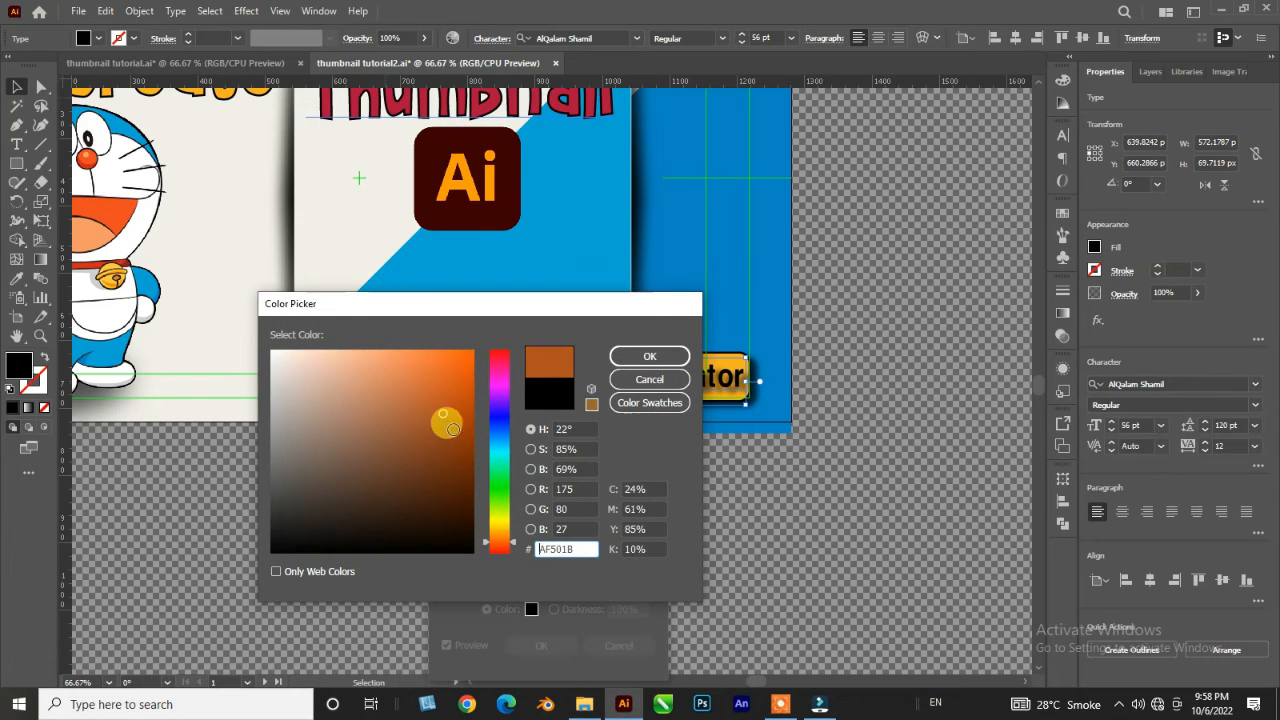
pyautogui.moveTo(446, 423); pyautogui.dragTo(457, 463)
pyautogui.moveTo(541, 291); pyautogui.dragTo(751, 187)
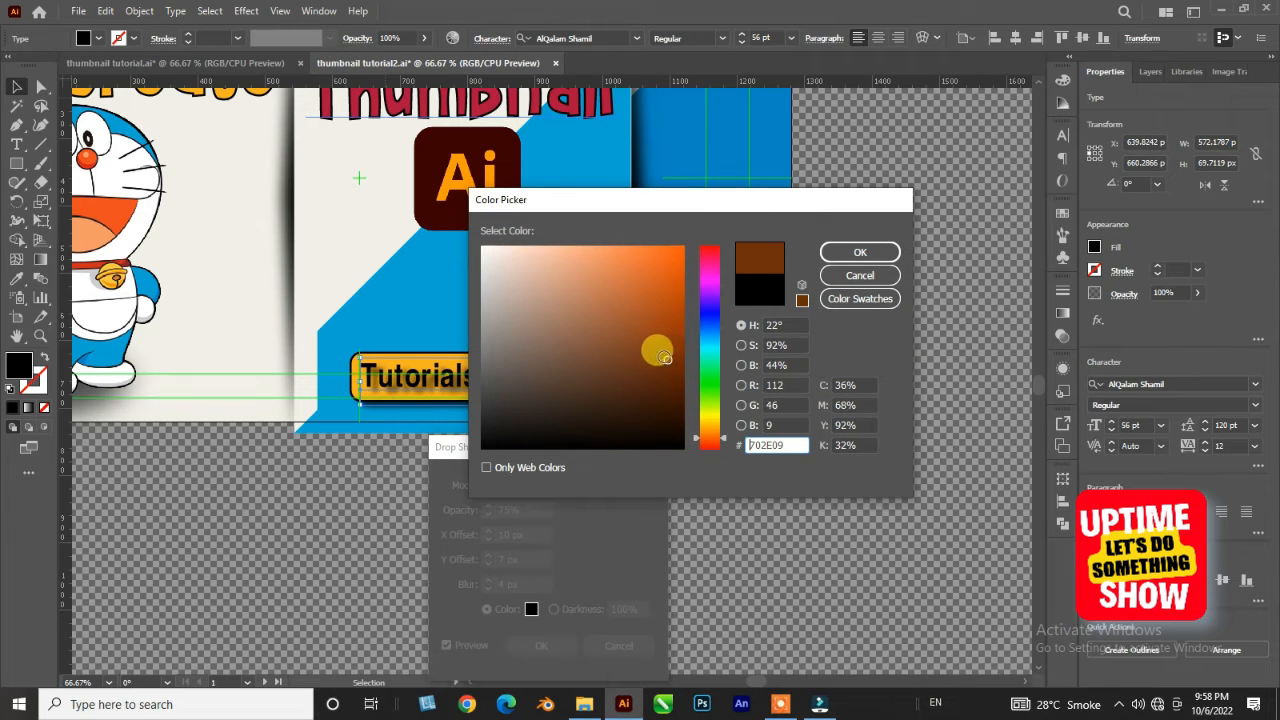
pyautogui.moveTo(665, 346); pyautogui.dragTo(663, 380)
pyautogui.click(840, 255)
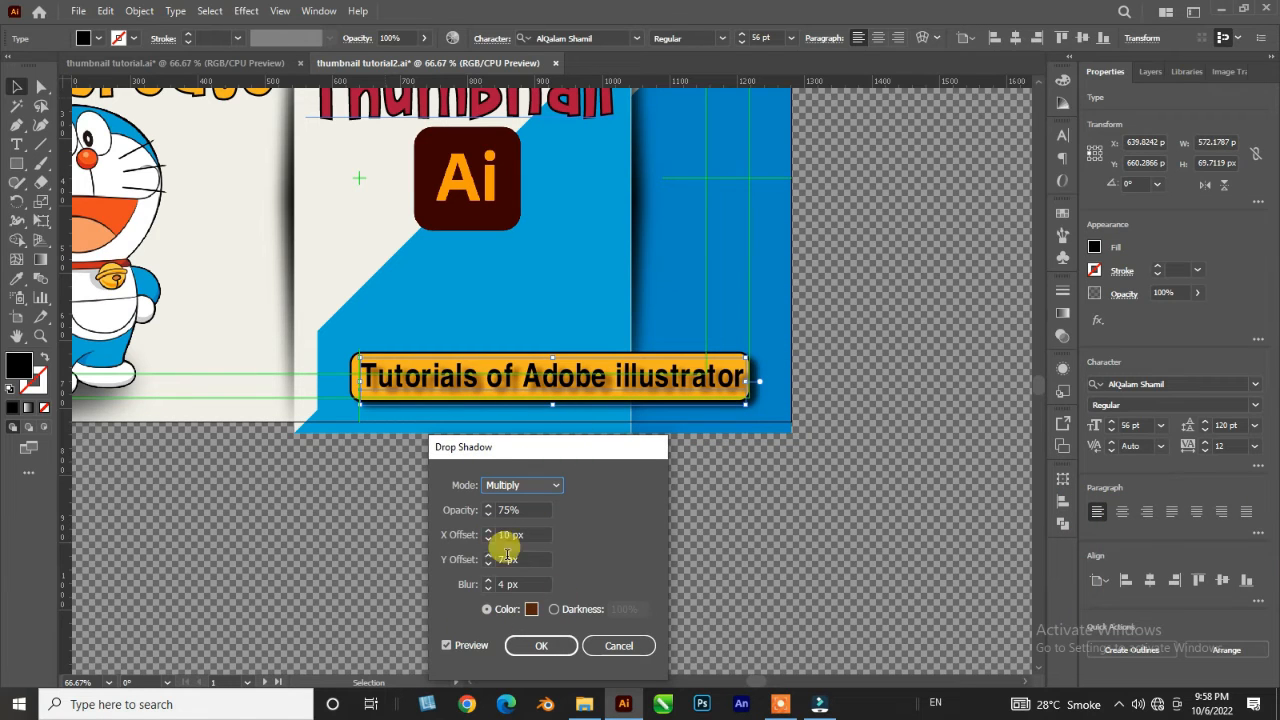
# - Set the text shadow's X and Y offsets to 4 px, increase its blur slightly, and apply the effect
pyautogui.click(489, 539)
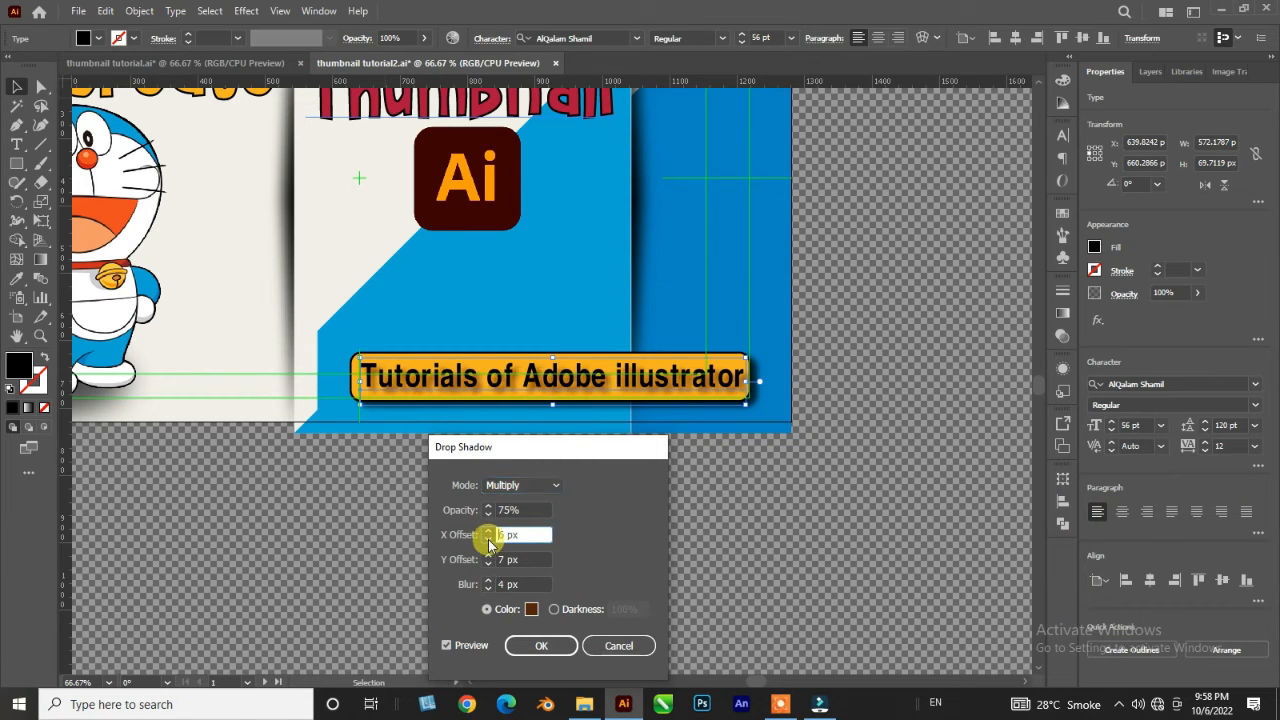
pyautogui.click(489, 564)
pyautogui.click(489, 564)
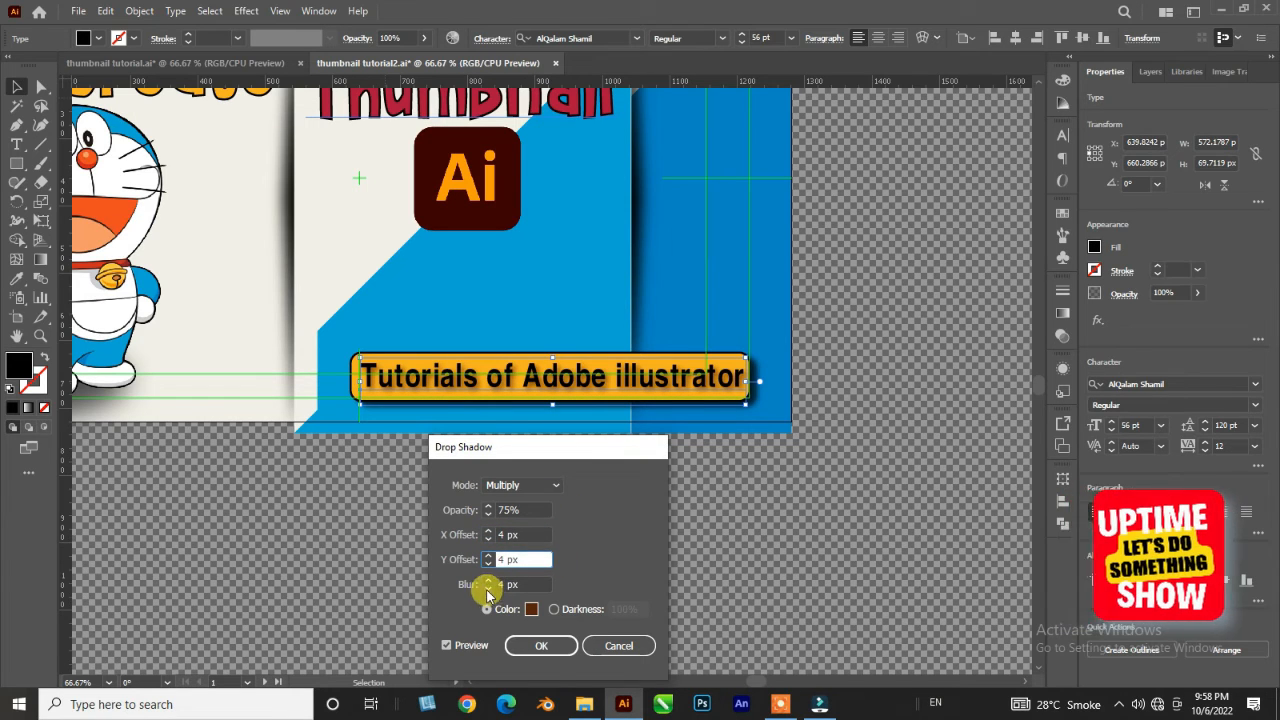
pyautogui.click(488, 580)
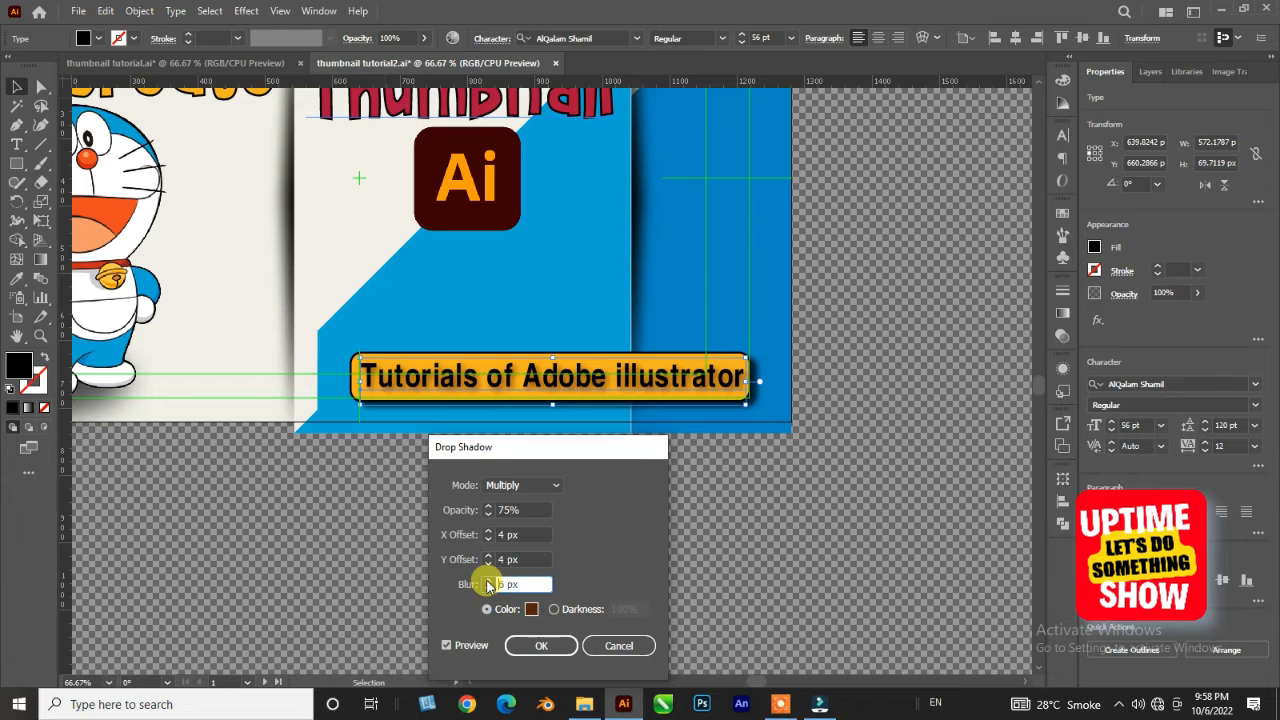
pyautogui.click(532, 645)
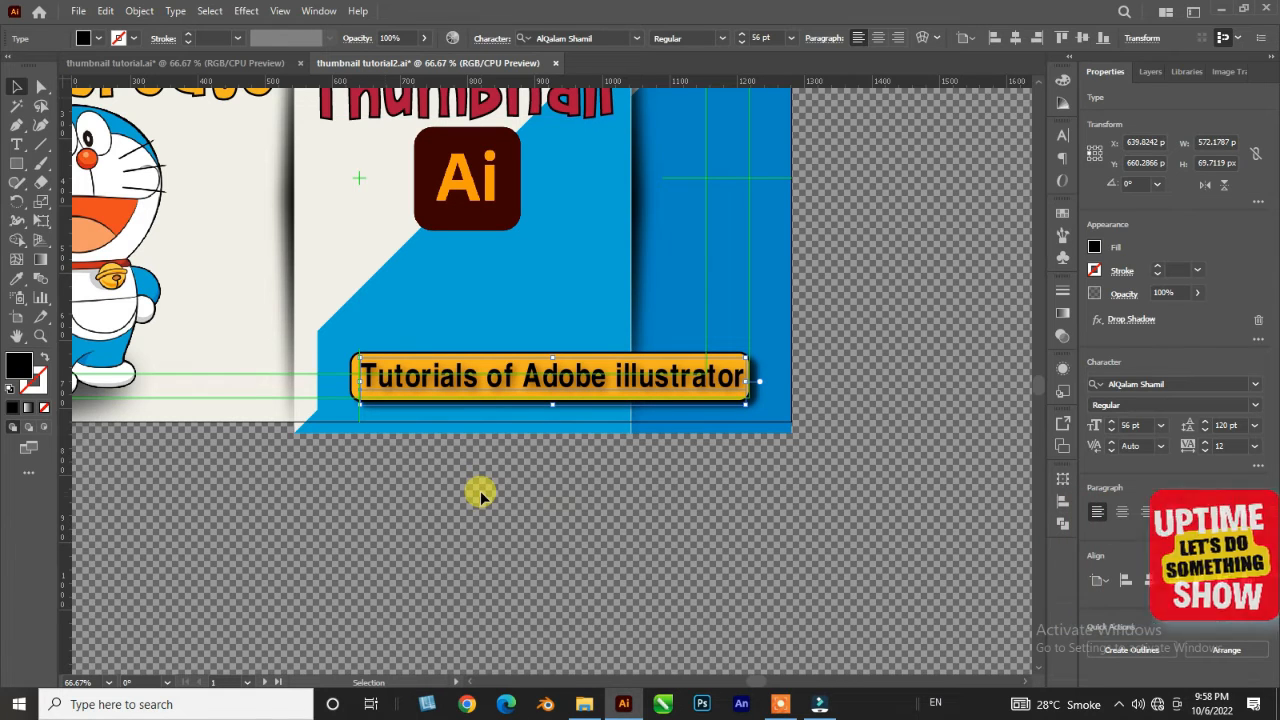
pyautogui.click(480, 491)
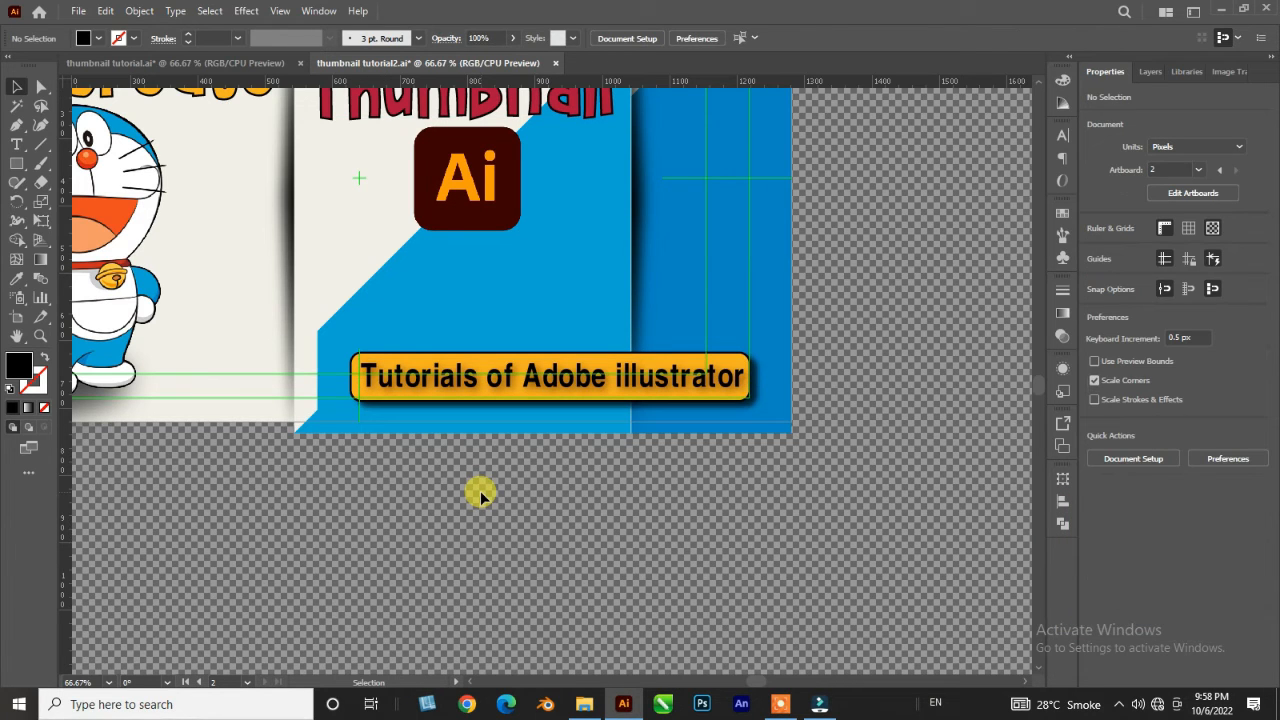
# - Stretch the darker blue diagonal shape past the artboard's right and top edges to about 753 x 750 px
pyautogui.hotkey('ctrl', '-')
pyautogui.hotkey('ctrl', '-')
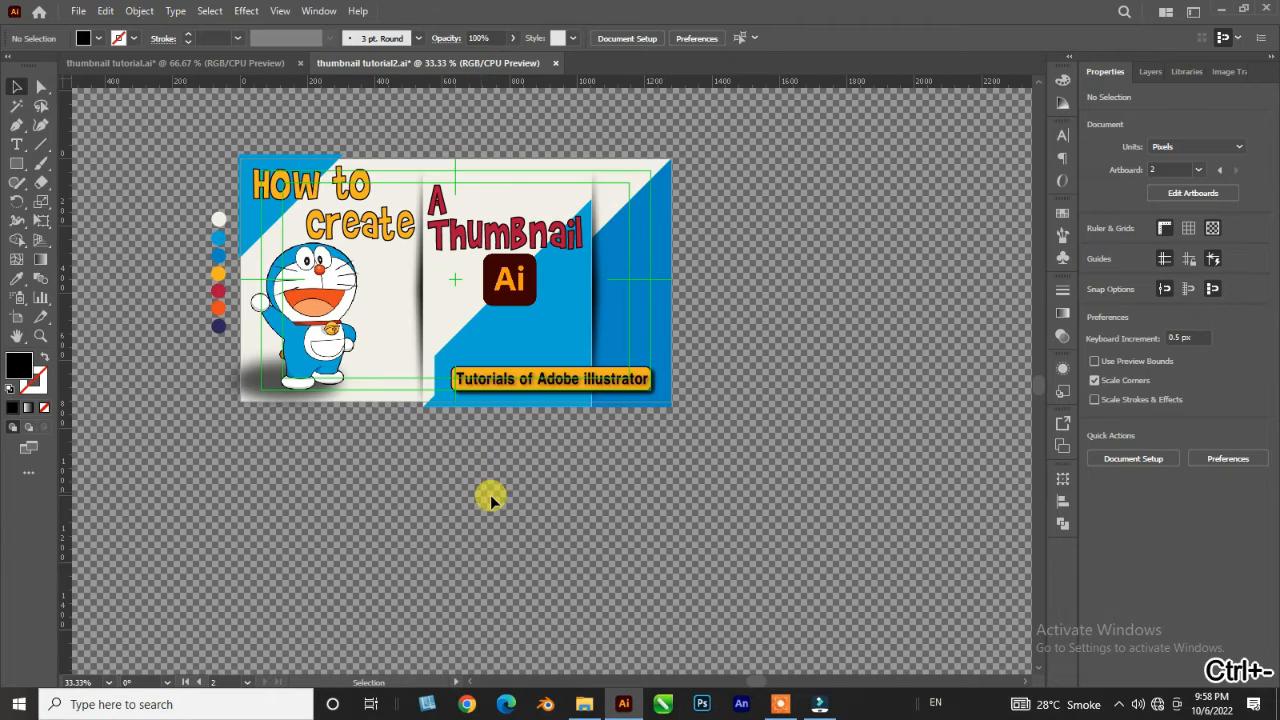
pyautogui.click(663, 249)
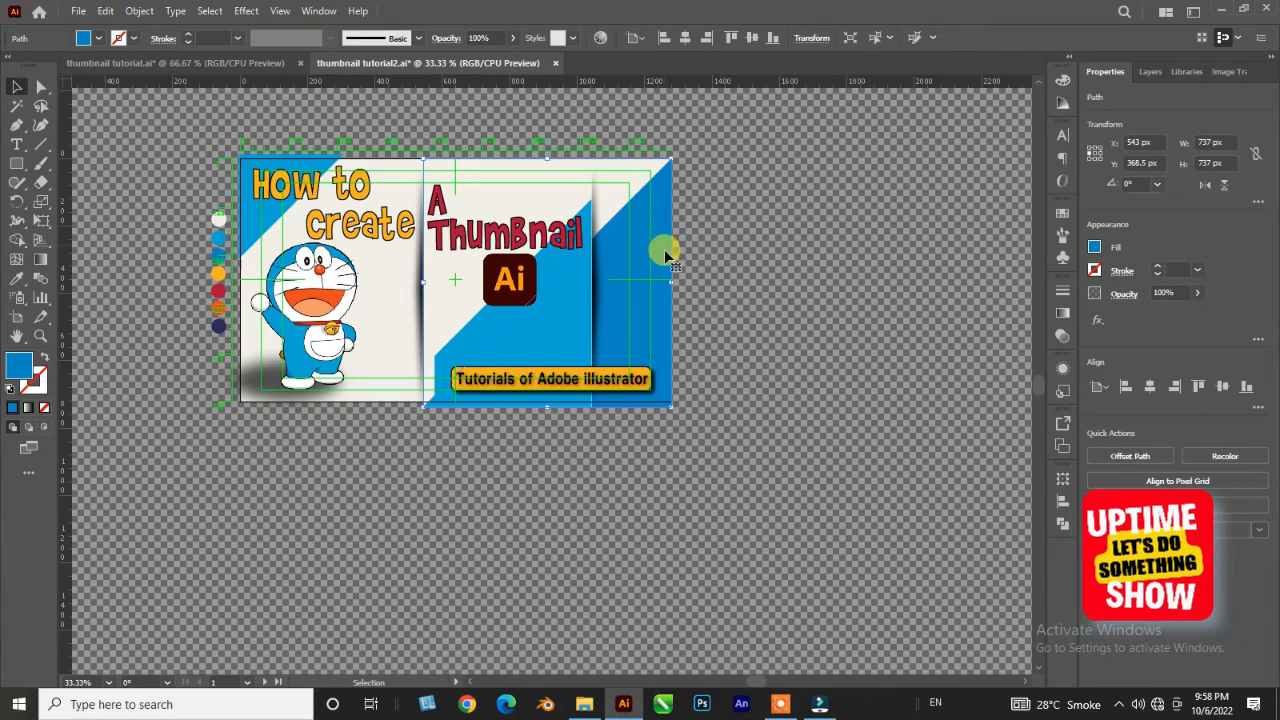
pyautogui.moveTo(676, 287); pyautogui.dragTo(677, 288)
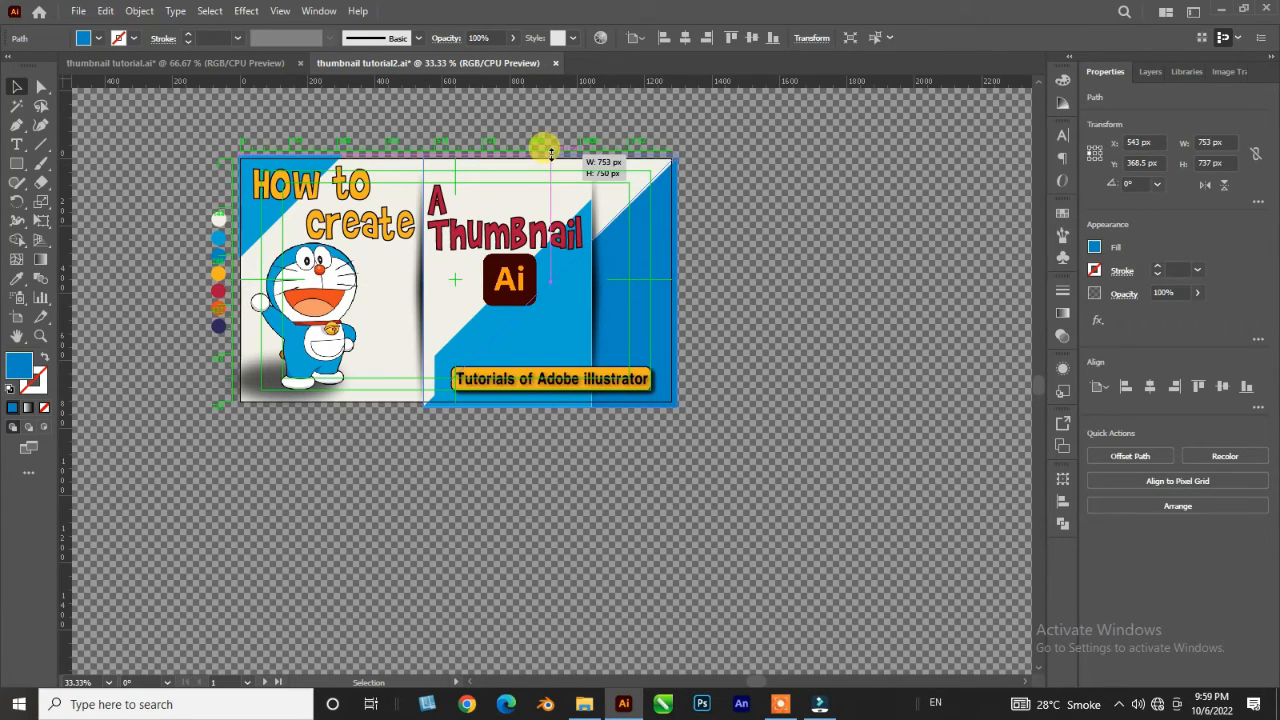
pyautogui.moveTo(550, 152); pyautogui.dragTo(550, 154)
# - Unlock all objects and extend the off-white background rectangle past every artboard edge, making it about 754 px high
pyautogui.click(380, 304)
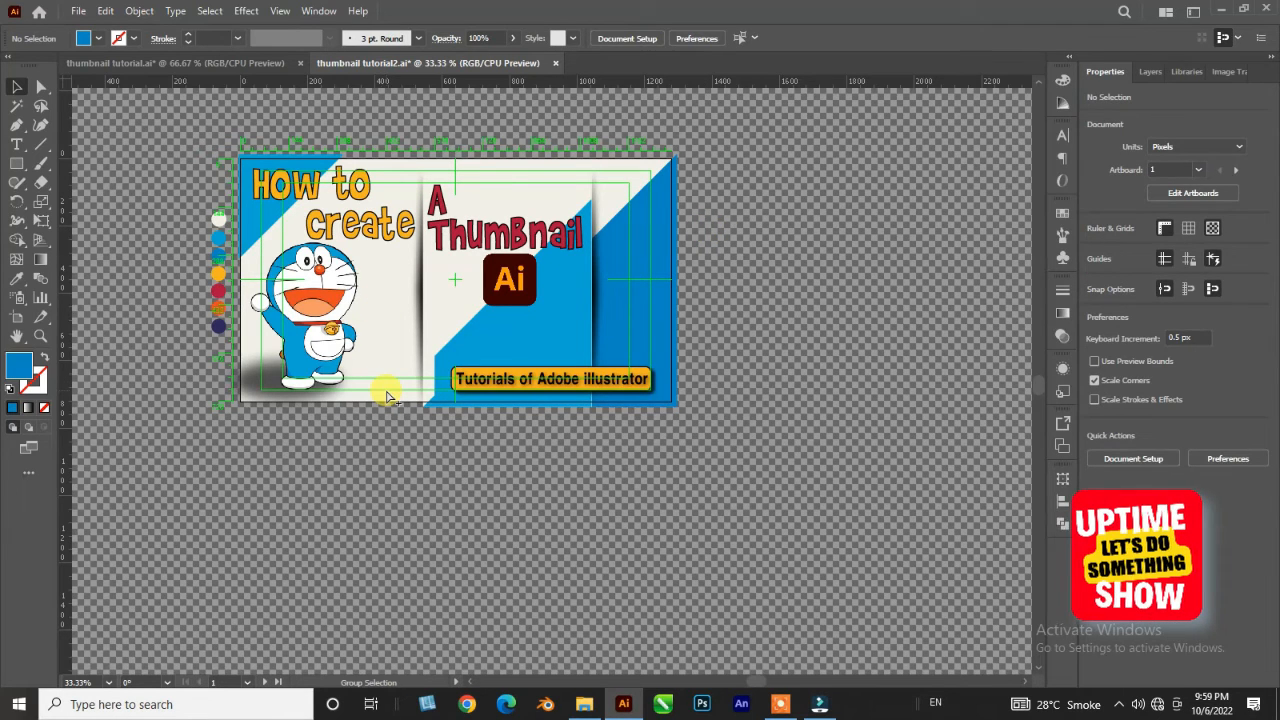
pyautogui.hotkey('ctrl', 'alt', '2')
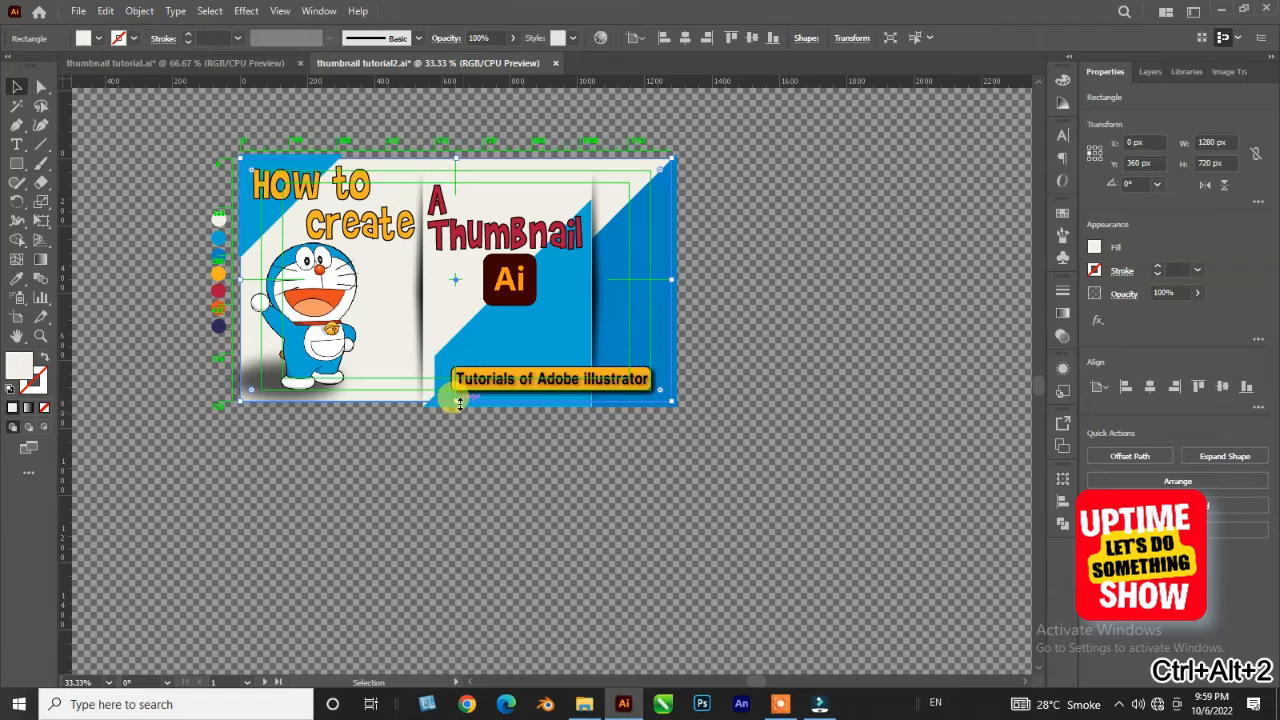
pyautogui.moveTo(459, 403); pyautogui.dragTo(457, 408)
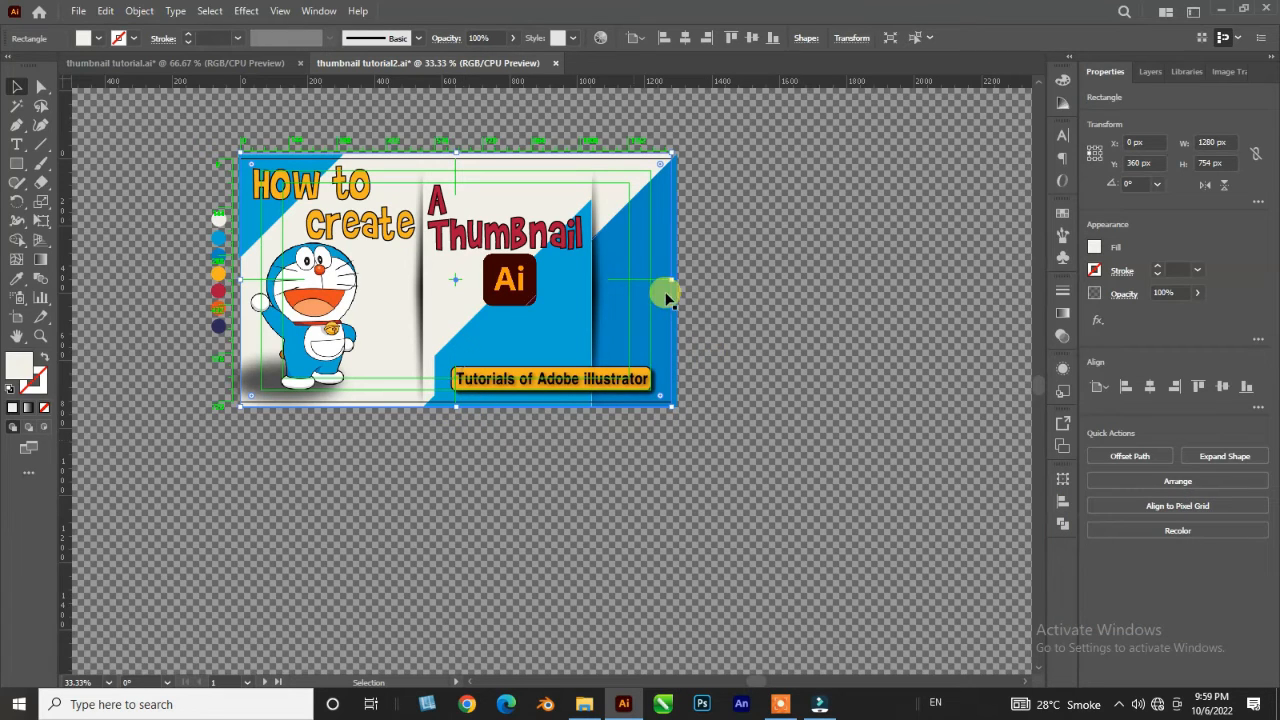
pyautogui.moveTo(672, 281); pyautogui.dragTo(678, 284)
pyautogui.click(700, 307)
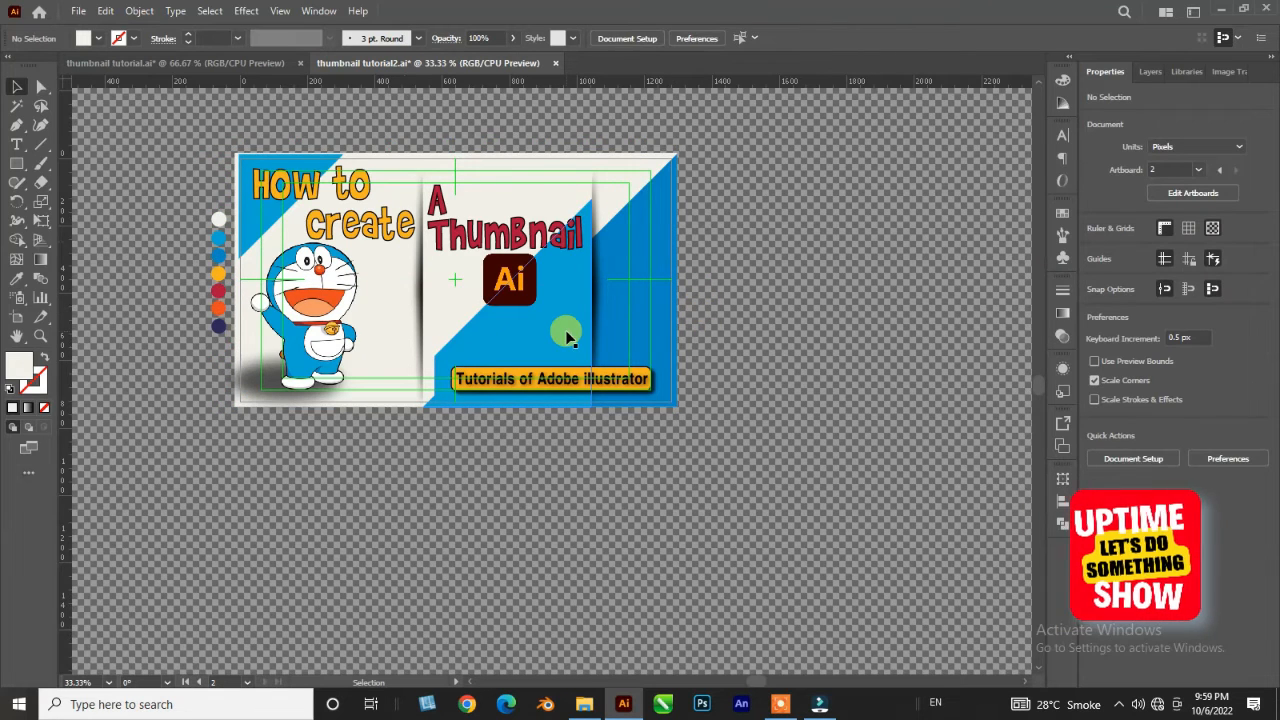
pyautogui.hotkey('ctrl', '+')
pyautogui.scroll(2, 566, 337)
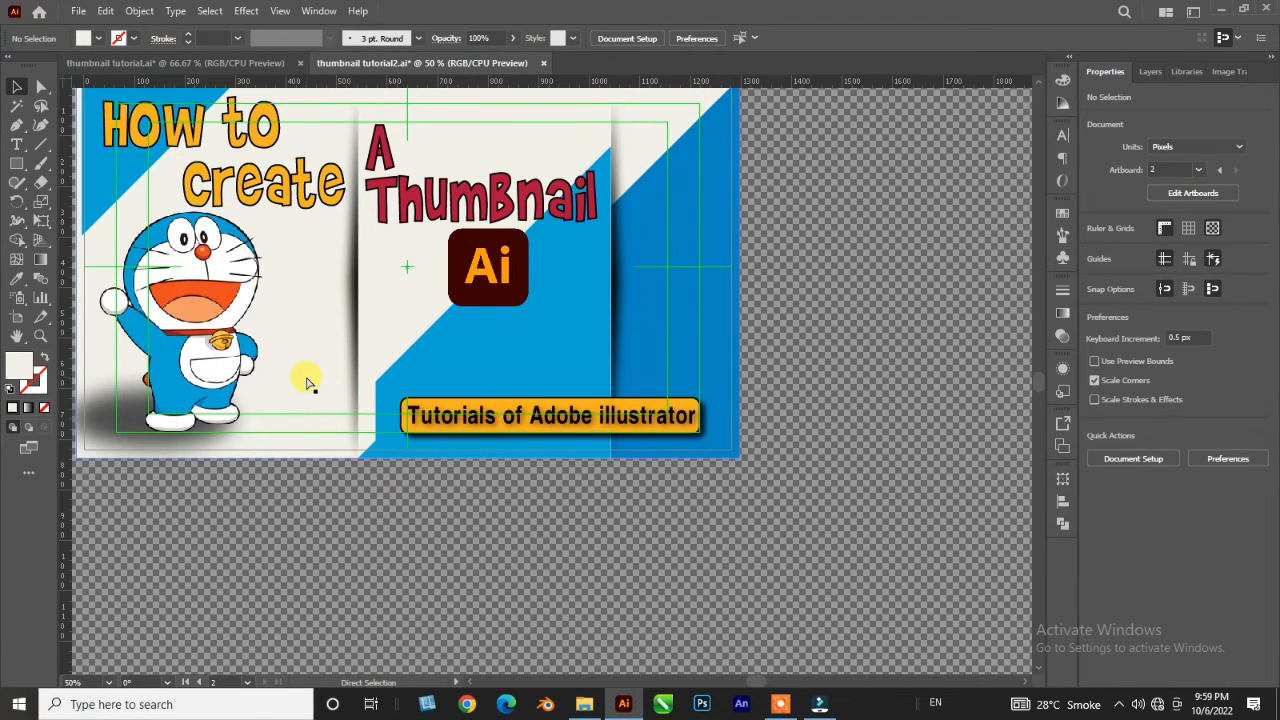
# - Try to move the crimson, orange and navy swatch circles onto the darker blue area
pyautogui.hotkey('ctrl', '-')
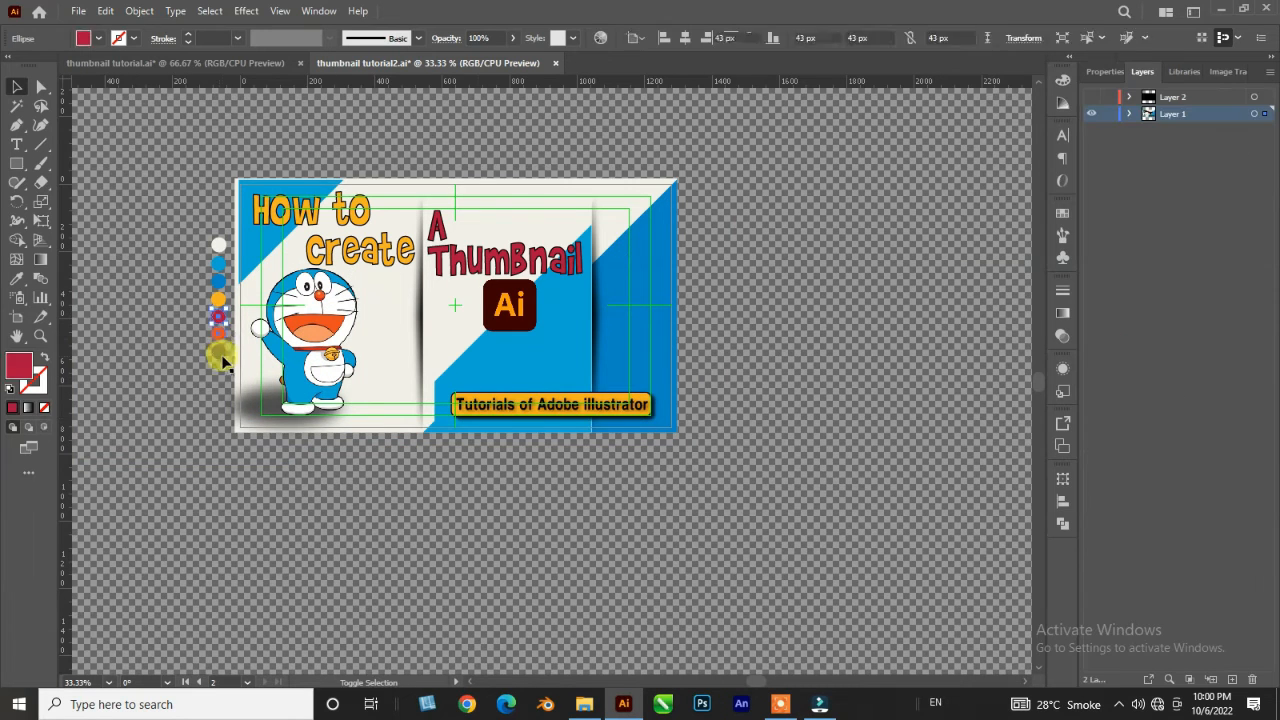
pyautogui.keyDown('shift'); pyautogui.click(218, 336); pyautogui.keyUp('shift')
pyautogui.moveTo(222, 358); pyautogui.dragTo(636, 281)
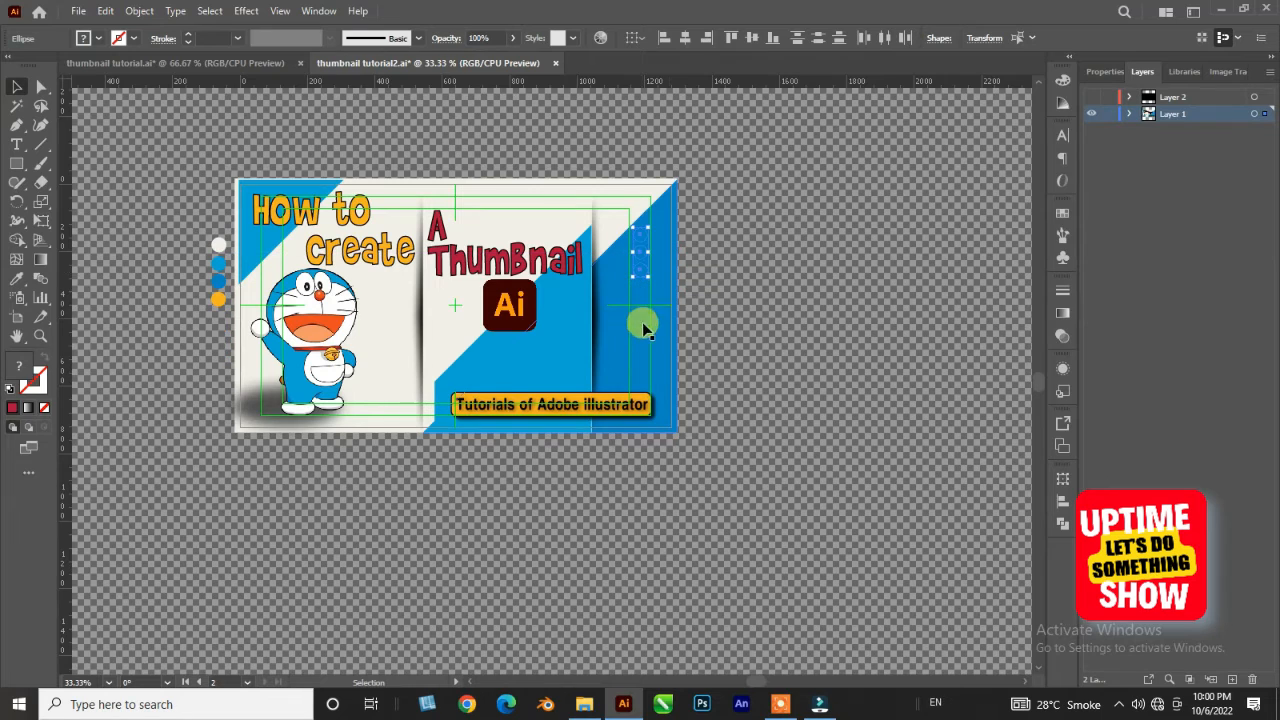
pyautogui.click(756, 298)
pyautogui.press('a')
pyautogui.hotkey('ctrl', 'z')
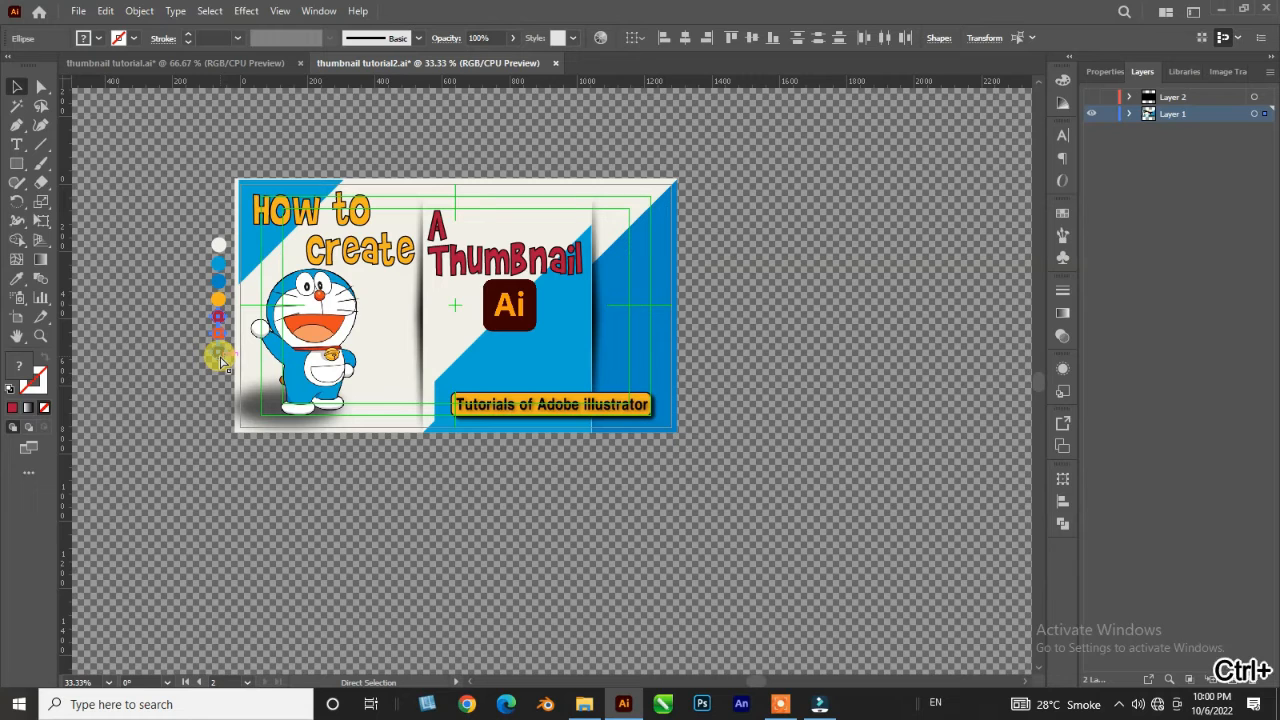
# - Place the crimson, orange and navy circles on the darker blue area and give them a 1 pt black stroke
pyautogui.scroll(1, 219, 356)
pyautogui.moveTo(222, 371); pyautogui.dragTo(645, 296)
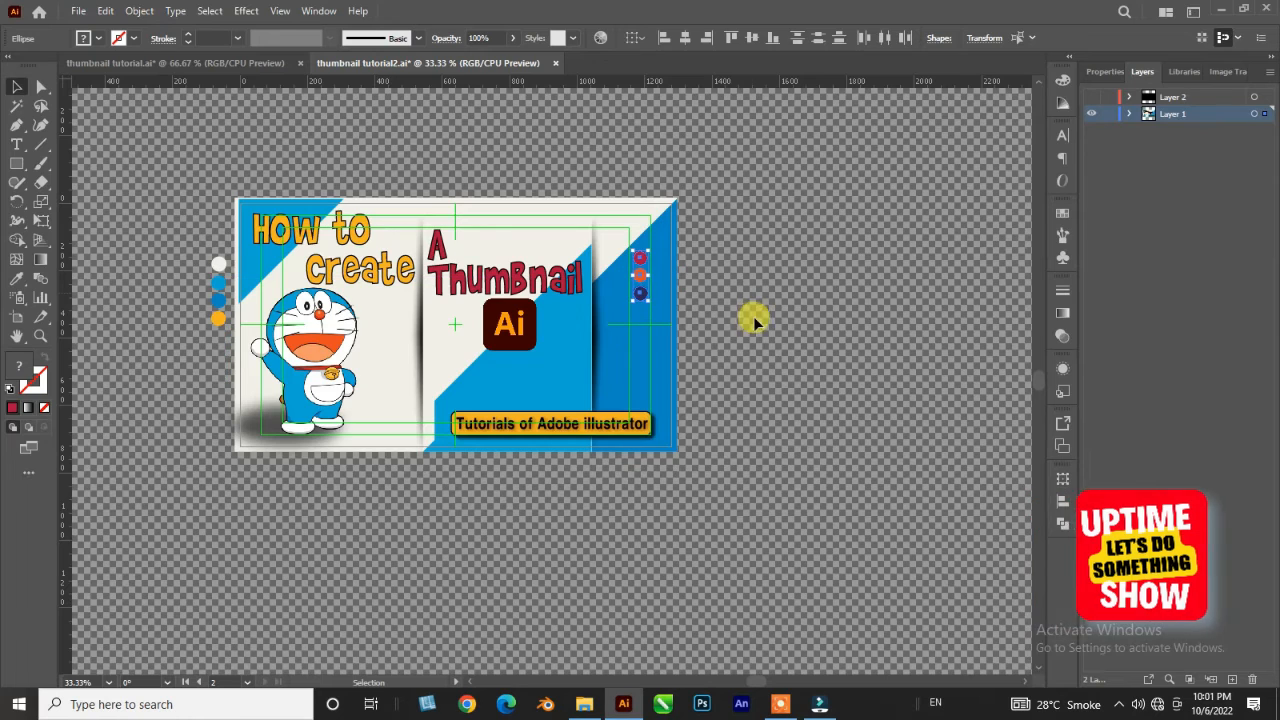
pyautogui.click(97, 38)
pyautogui.click(42, 66)
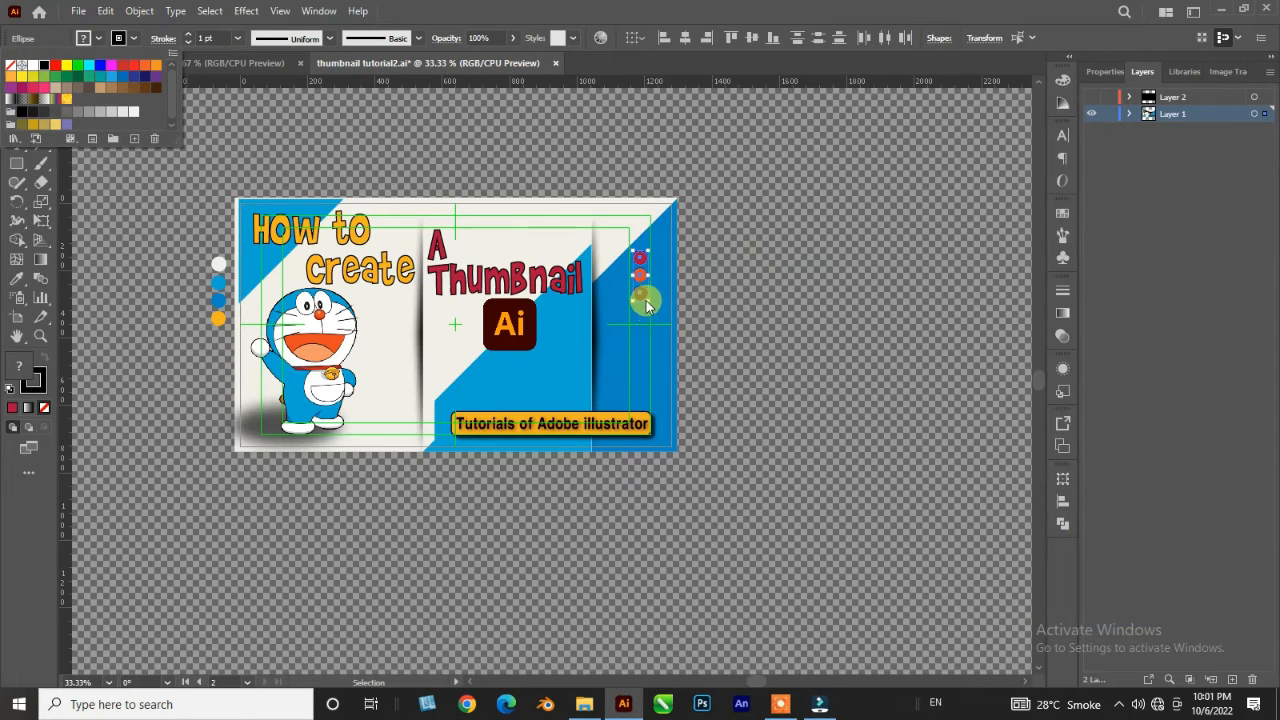
pyautogui.click(721, 306)
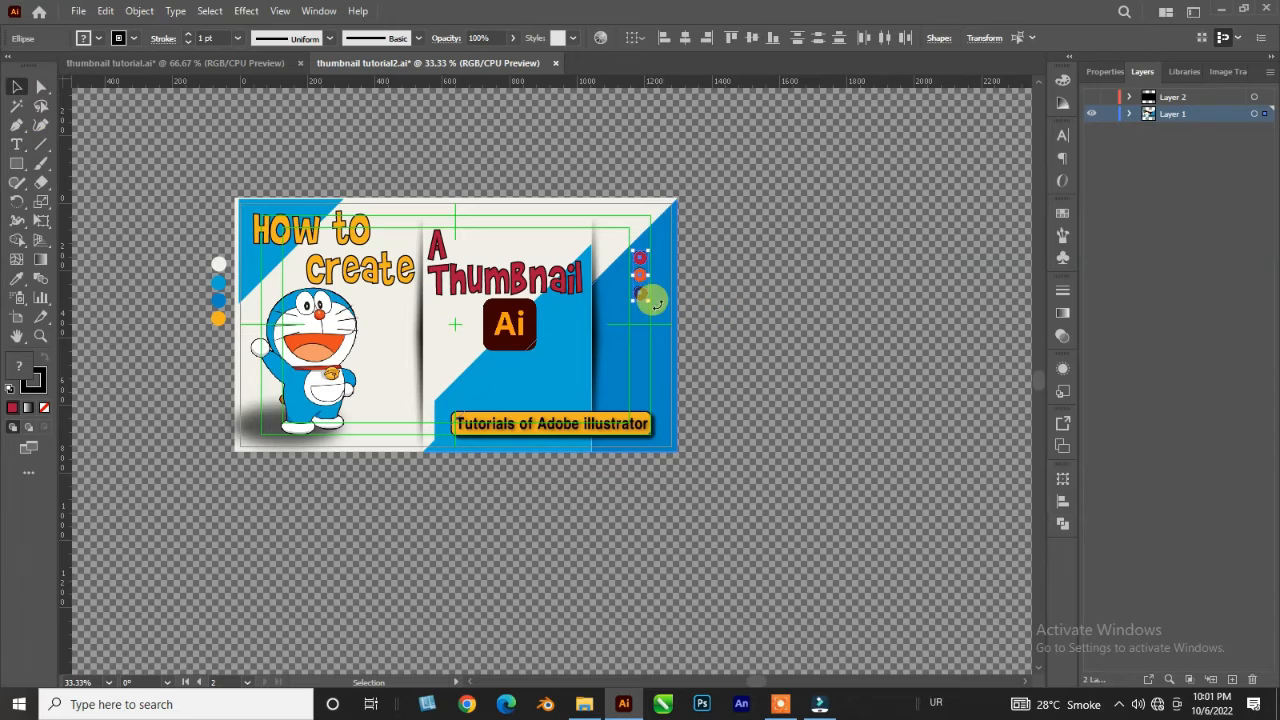
# - Enlarge the three outlined circles to about 62 px across and nudge them down, shifting the crimson one slightly back up
pyautogui.moveTo(648, 301); pyautogui.dragTo(670, 318)
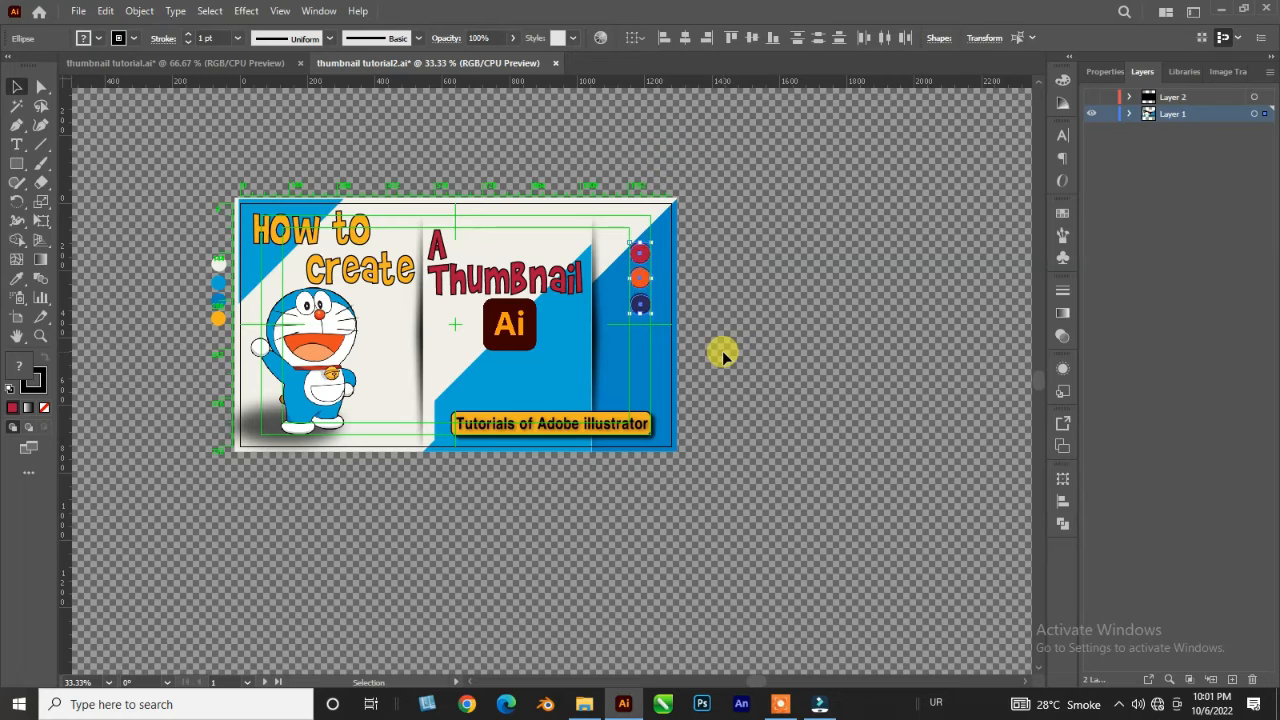
pyautogui.press('Down')
pyautogui.press('Down')
pyautogui.press('Down')
pyautogui.press('Down')
pyautogui.press('Down')
pyautogui.press('Down')
pyautogui.press('Down')
pyautogui.press('Down')
pyautogui.press('Down')
pyautogui.press('Down')
pyautogui.press('Down')
pyautogui.press('Down')
pyautogui.press('Down')
pyautogui.press('Down')
pyautogui.press('Down')
pyautogui.press('Down')
pyautogui.press('Down')
pyautogui.press('Down')
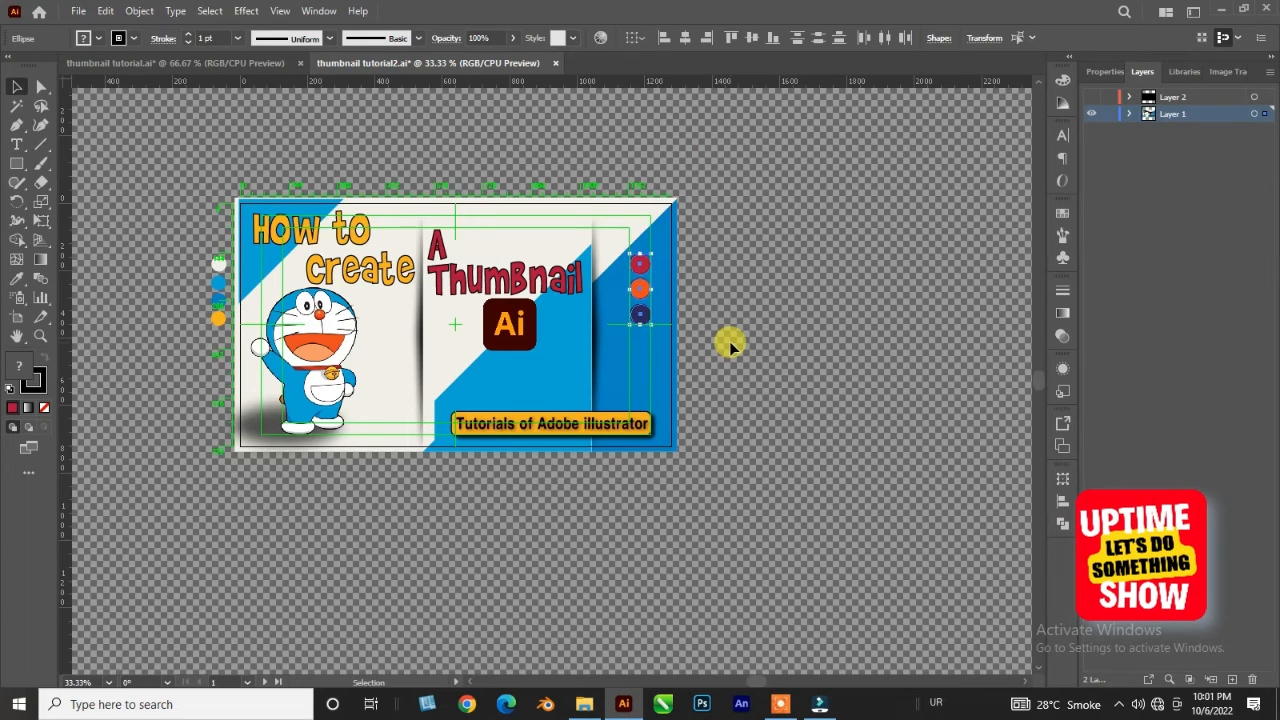
pyautogui.click(730, 345)
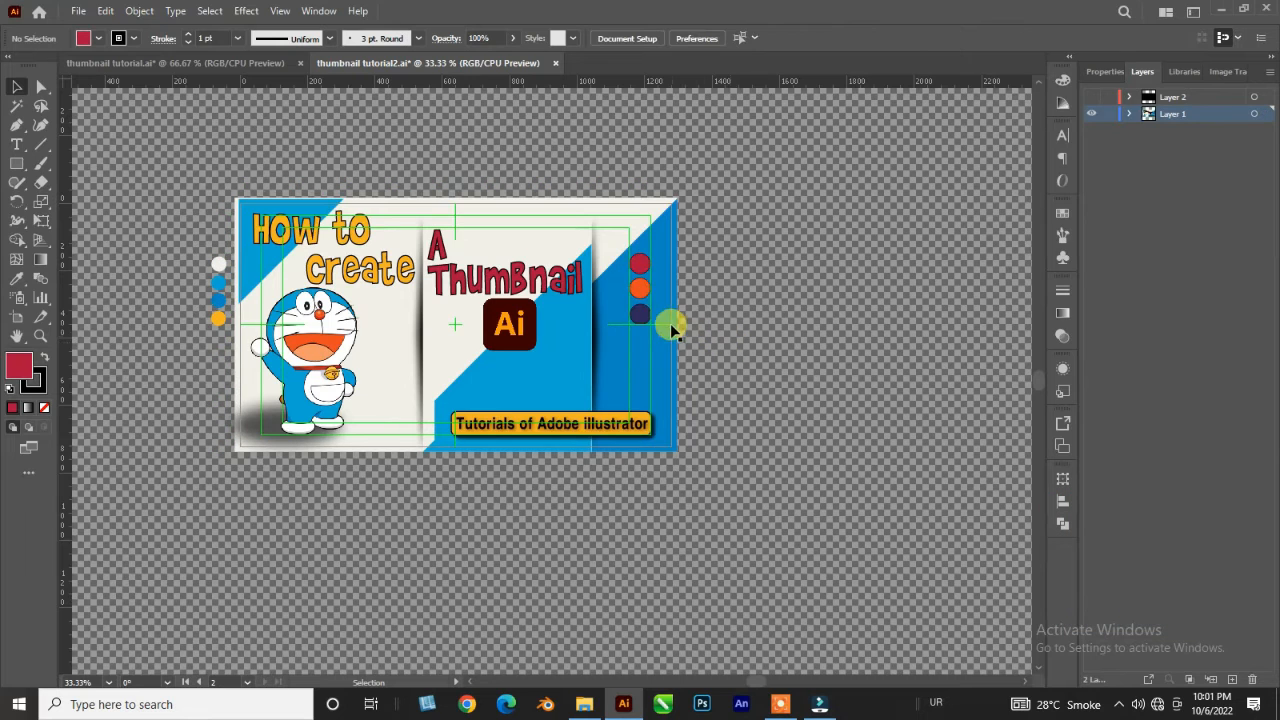
pyautogui.click(637, 264)
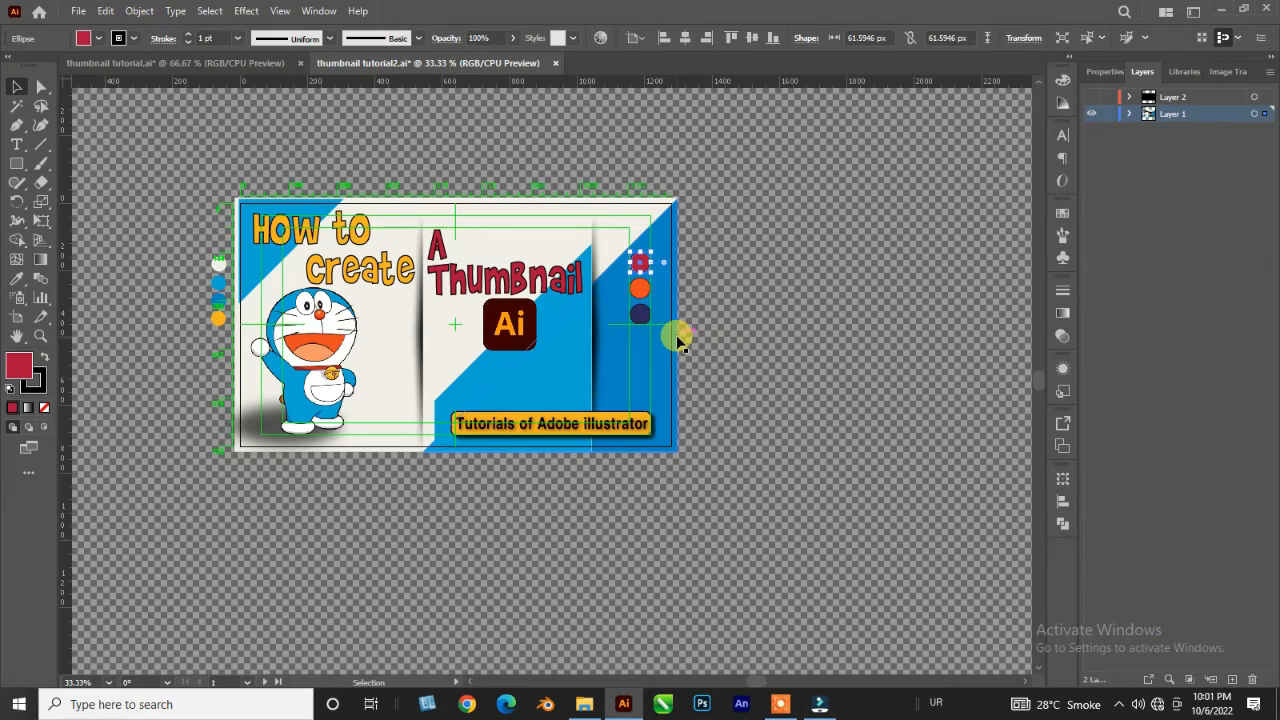
pyautogui.click(735, 340)
# - Delete the amber and darker blue swatch circles beside the artboard, and undo the deletion of the "How to create" title
pyautogui.moveTo(183, 248); pyautogui.dragTo(220, 335)
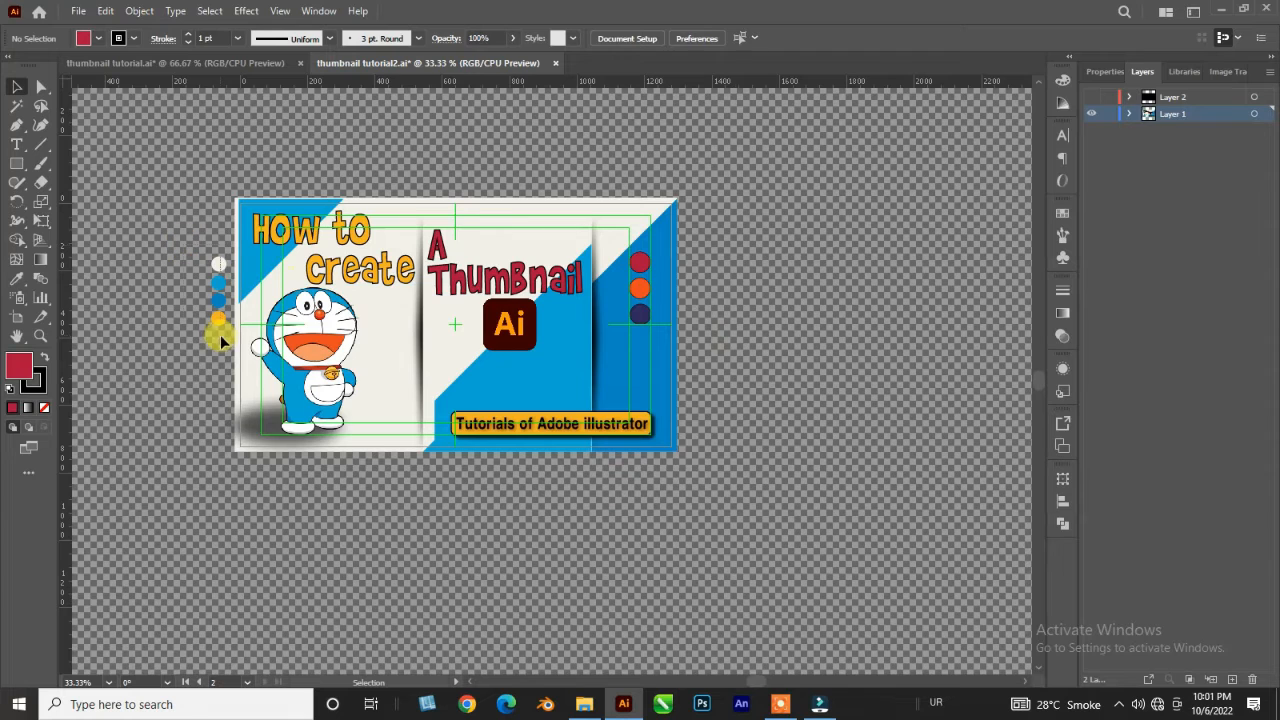
pyautogui.click(217, 358)
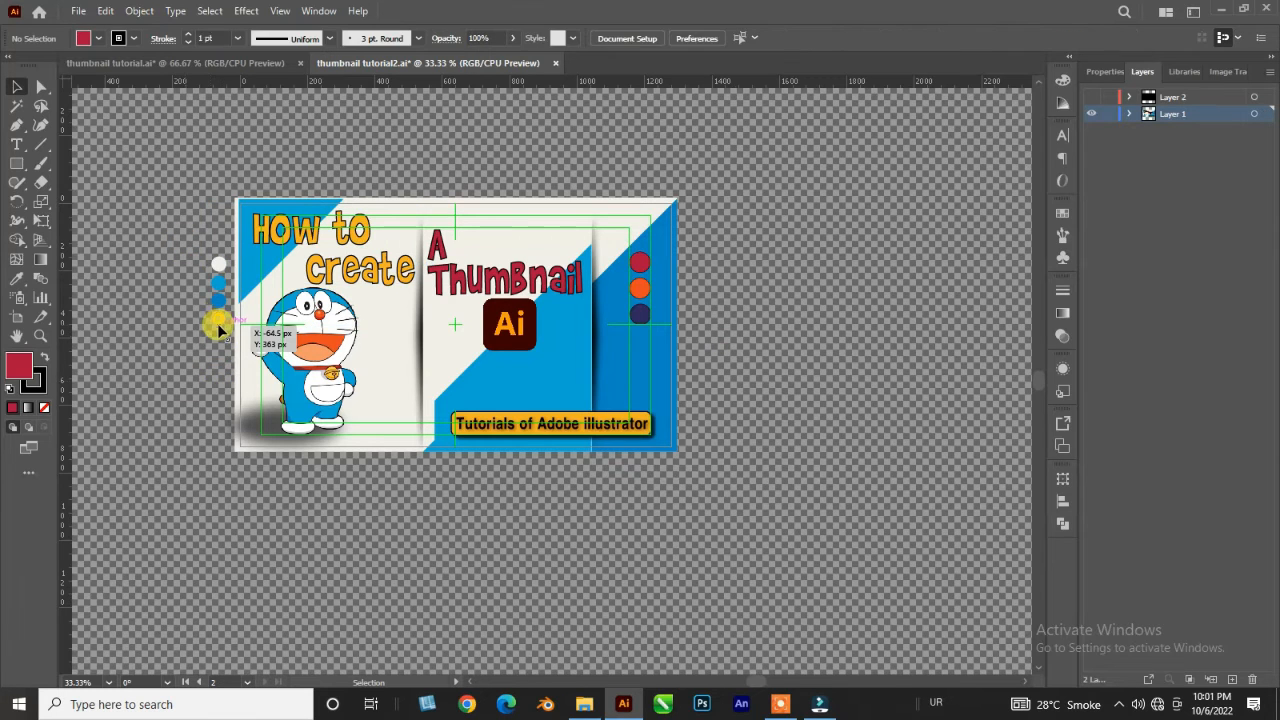
pyautogui.click(217, 322)
pyautogui.press('Delete')
pyautogui.click(219, 286)
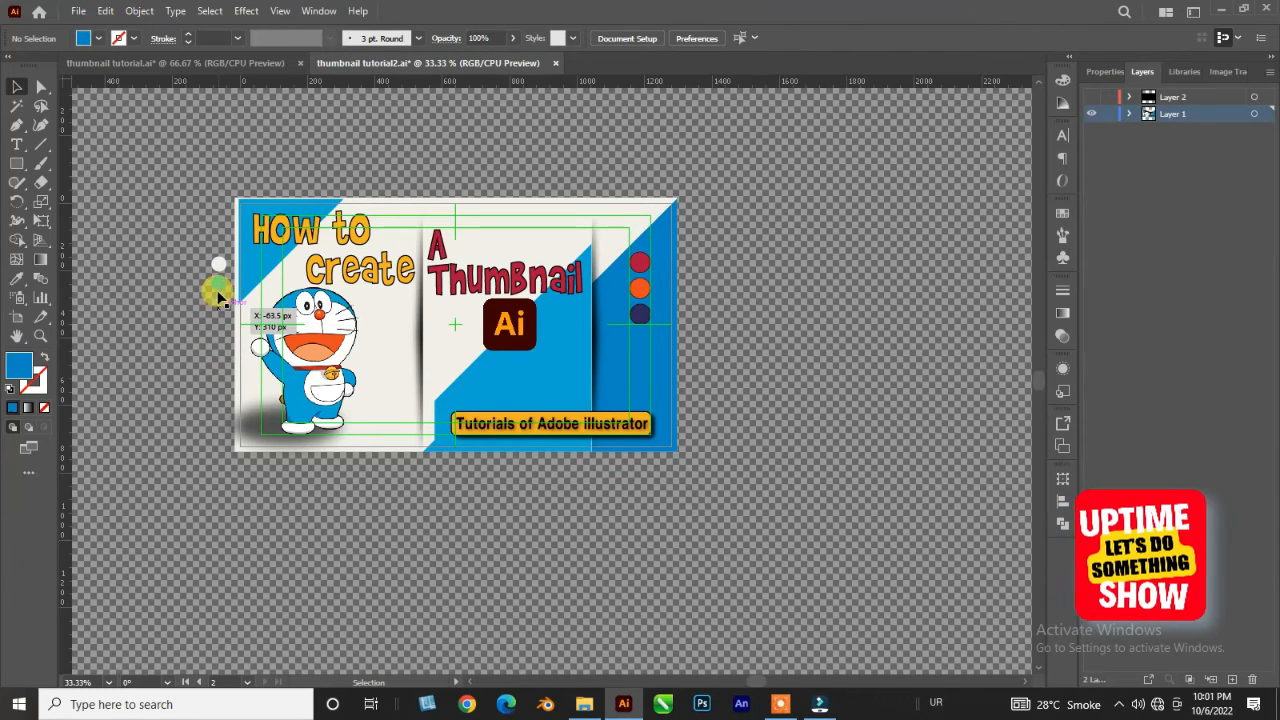
pyautogui.press('Delete')
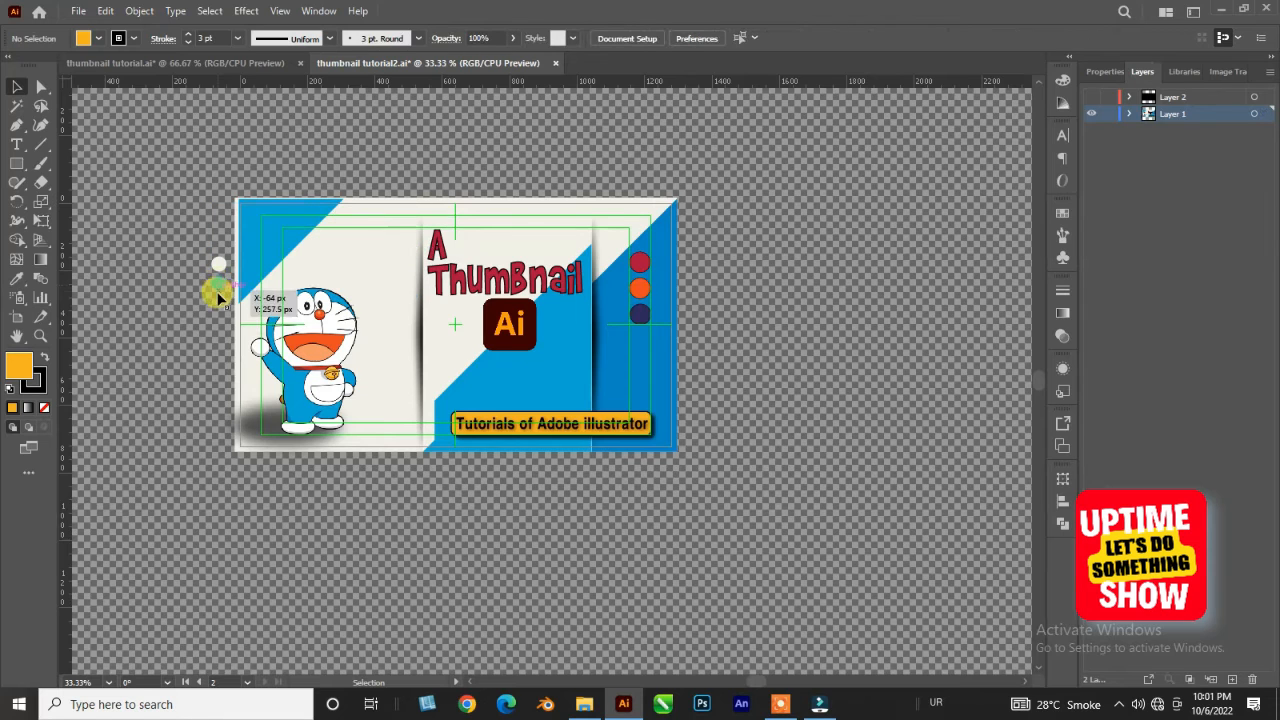
pyautogui.hotkey('ctrl', 'z')
# - Move the "How to create" title up above the artboard and delete the remaining off-white and light blue swatch circles
pyautogui.click(216, 287)
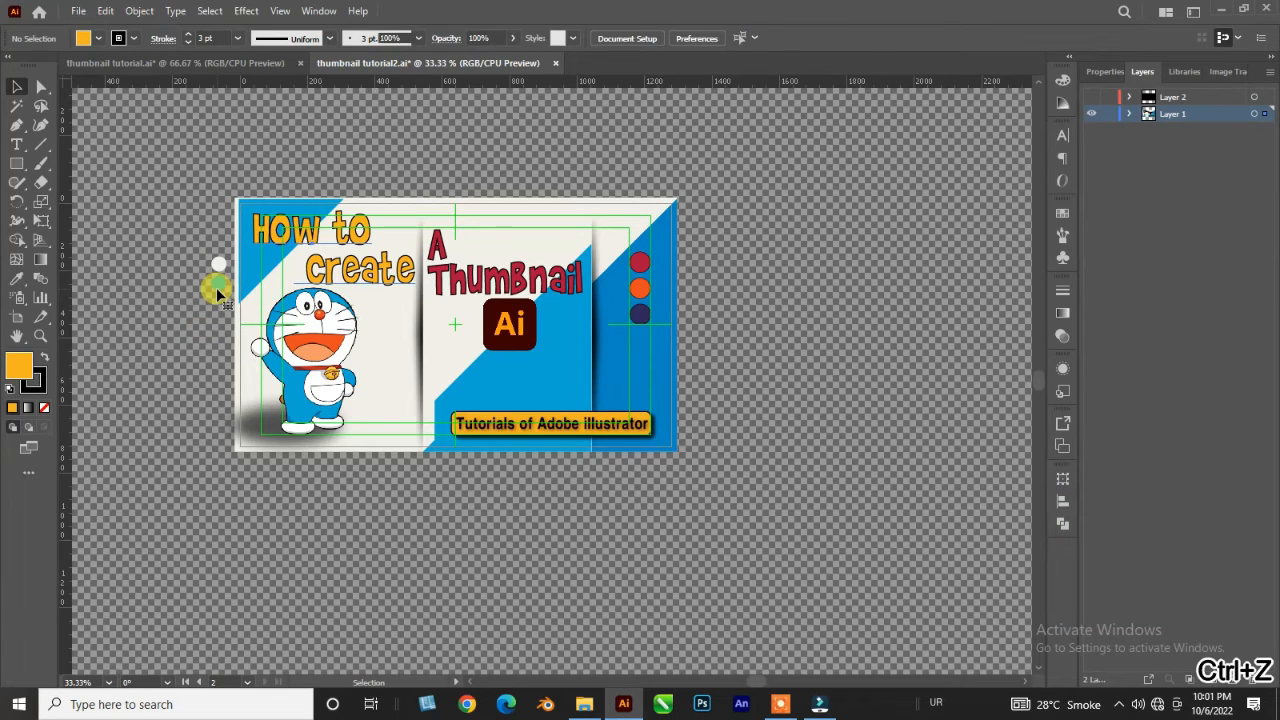
pyautogui.click(256, 232)
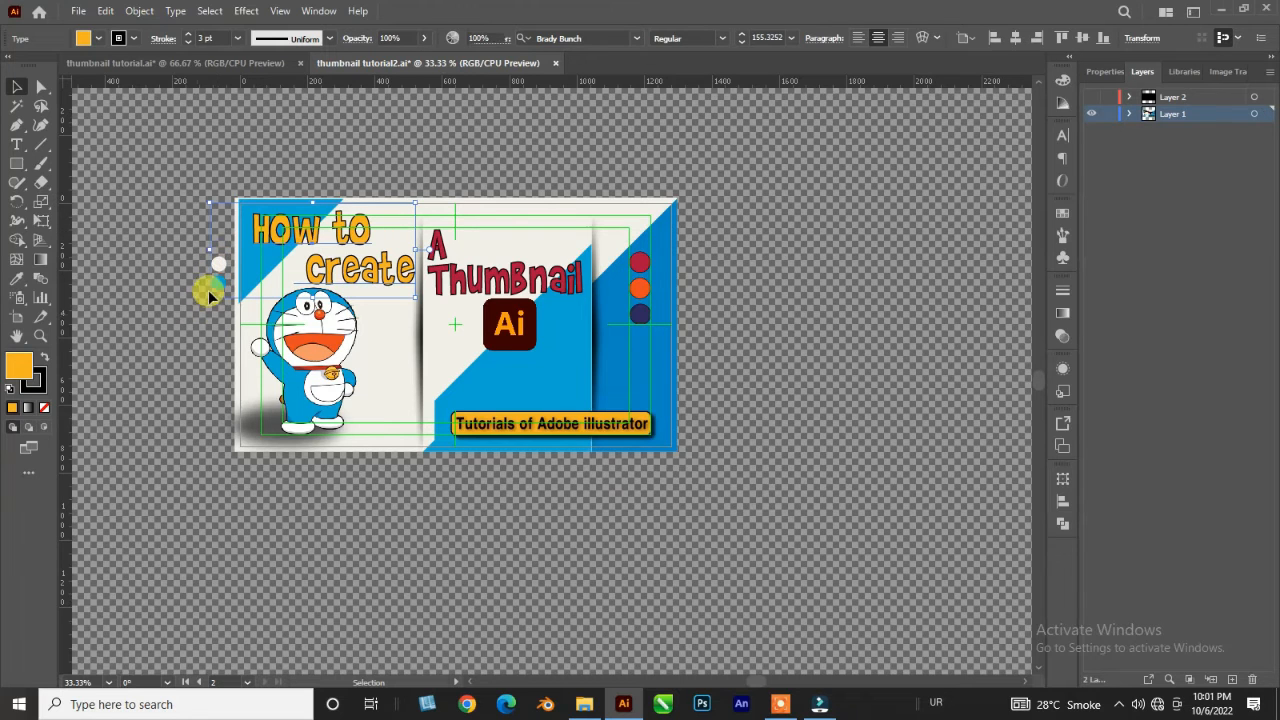
pyautogui.click(208, 291)
pyautogui.click(281, 239)
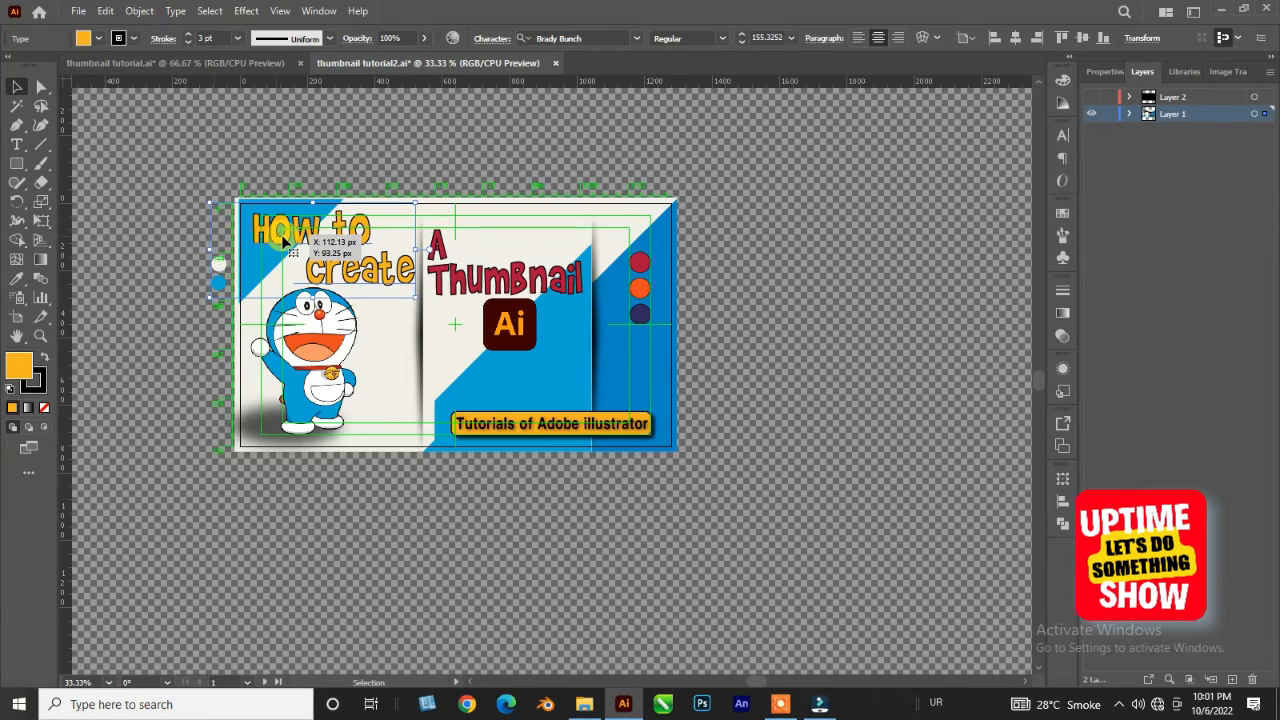
pyautogui.moveTo(281, 239); pyautogui.dragTo(296, 189)
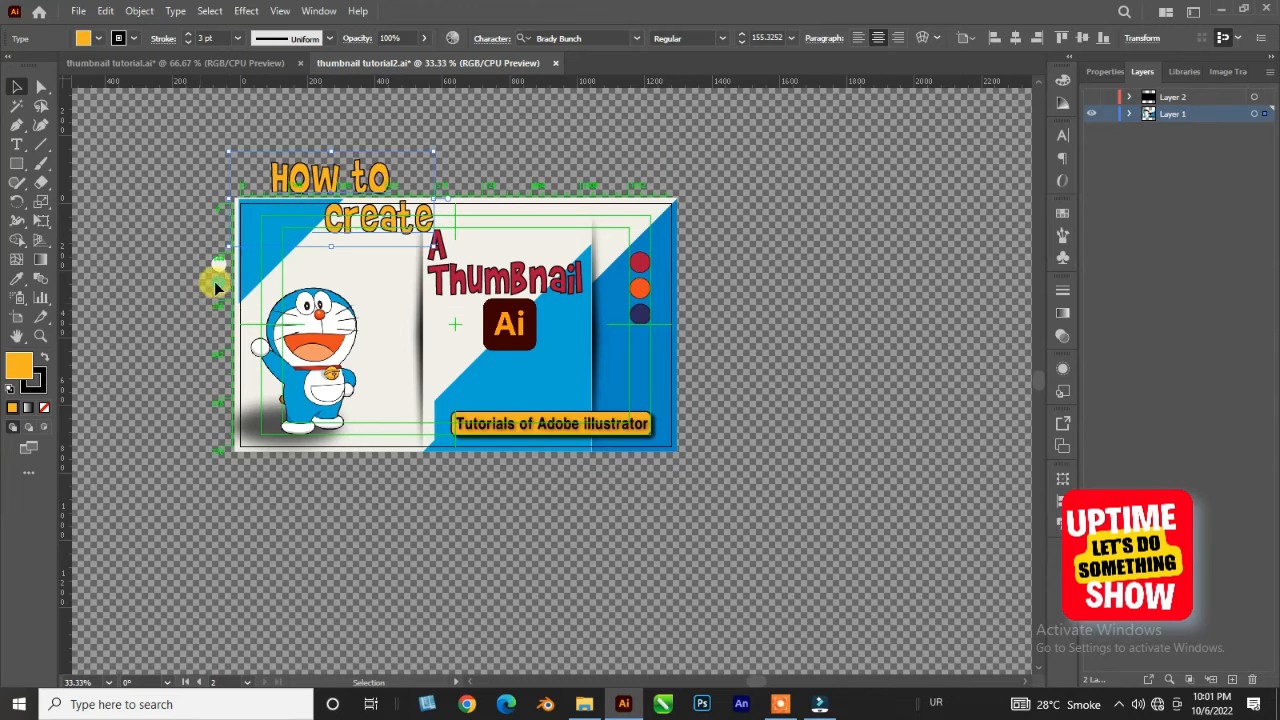
pyautogui.click(200, 329)
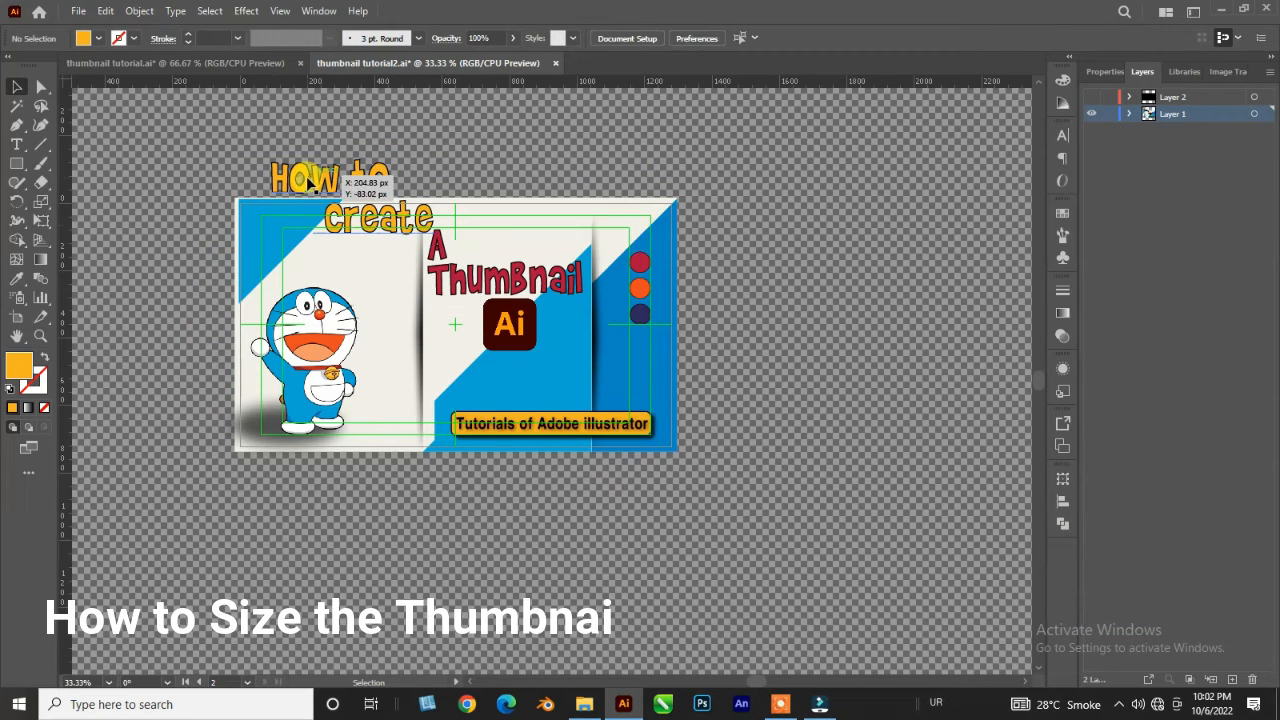
# - Move the "How to create" title back above Doraemon's head and nudge it slightly left
pyautogui.moveTo(309, 183); pyautogui.dragTo(297, 230)
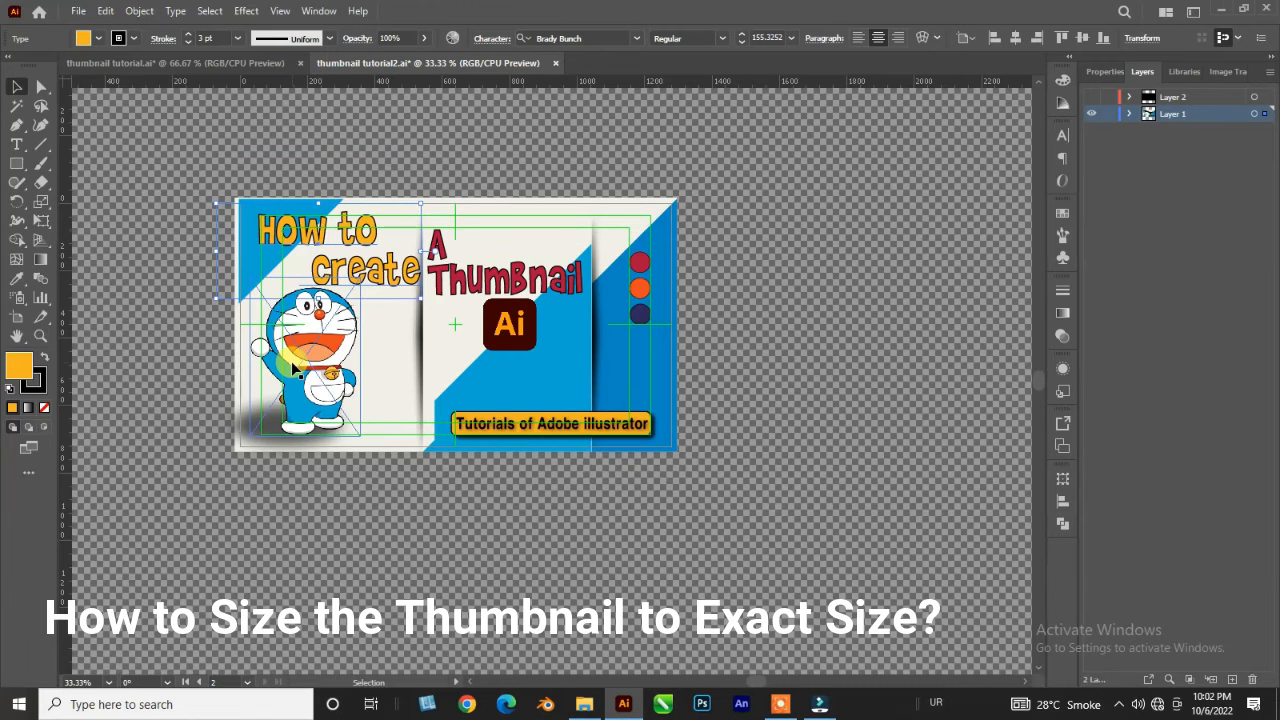
pyautogui.press('Left')
pyautogui.press('Left')
pyautogui.press('Left')
pyautogui.press('Left')
pyautogui.press('Left')
pyautogui.press('Left')
pyautogui.press('Left')
pyautogui.press('Left')
pyautogui.press('Left')
pyautogui.press('Left')
pyautogui.press('Left')
pyautogui.press('Left')
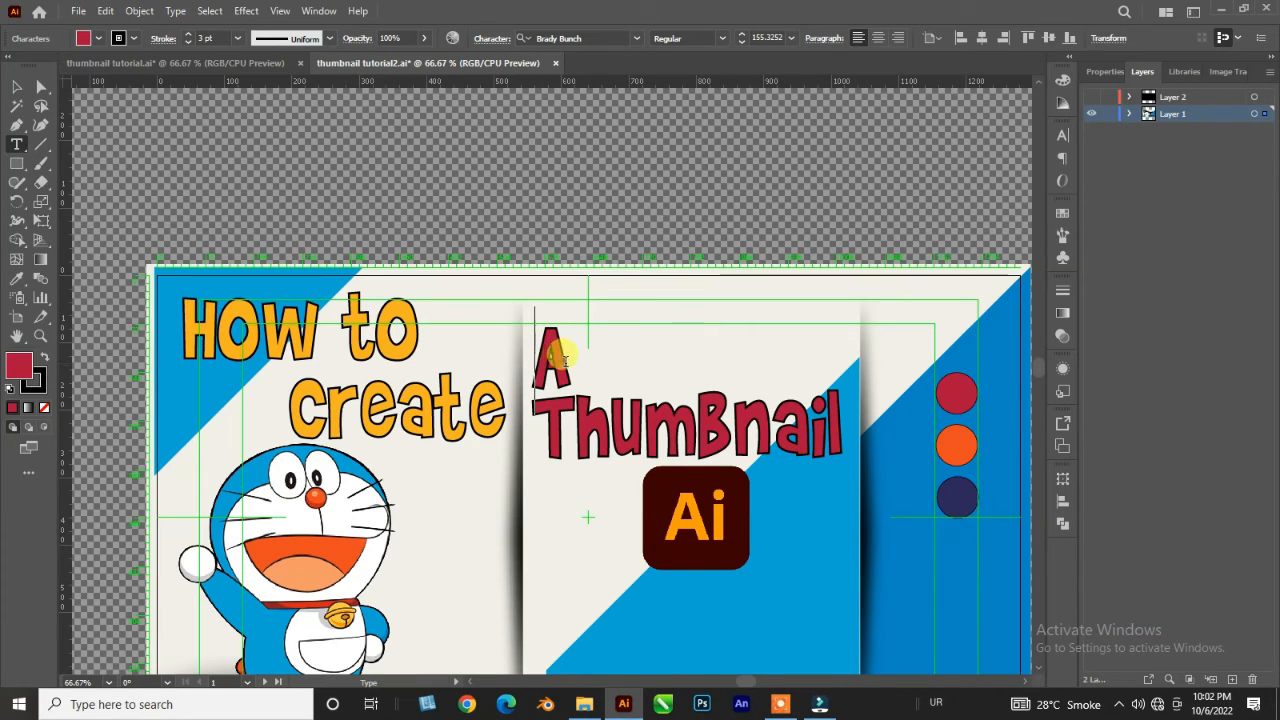
# - Remove the crimson "A" above "Thumbnail" and add a separate text "a" in the Brady Bunch font above the artboard
pyautogui.doubleClick(545, 366)
pyautogui.press('BackSpace')
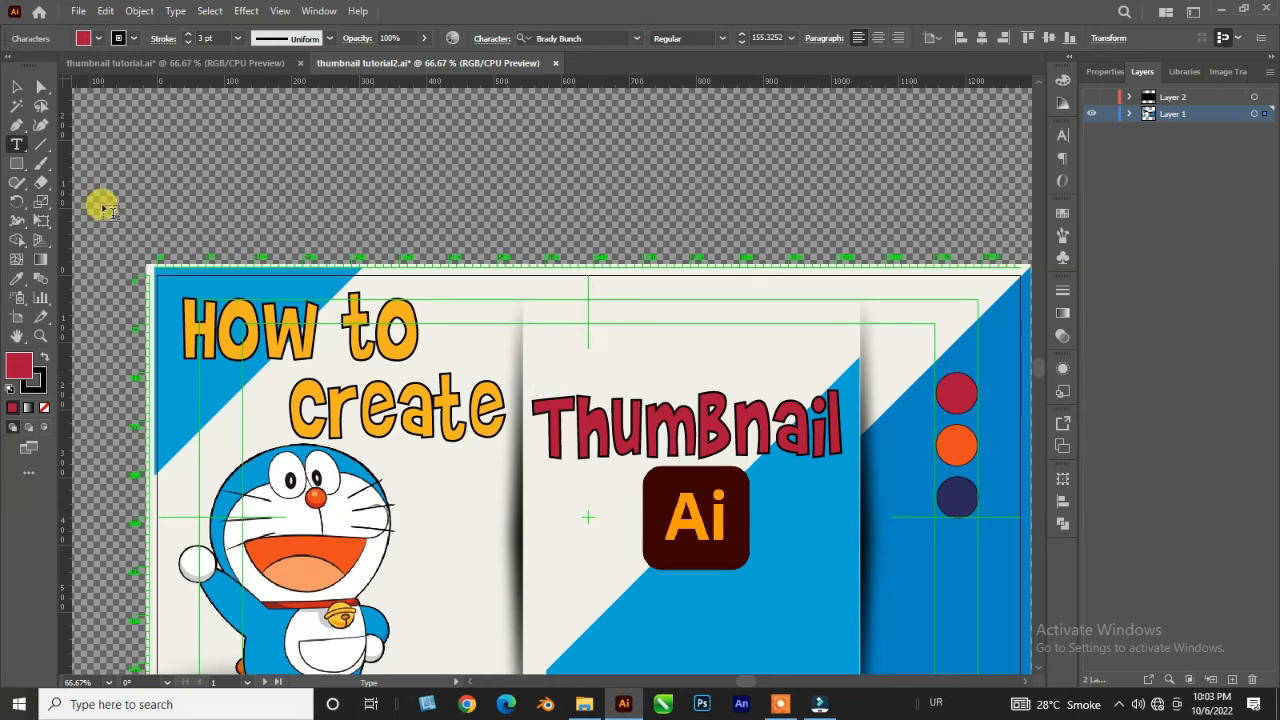
pyautogui.click(543, 214)
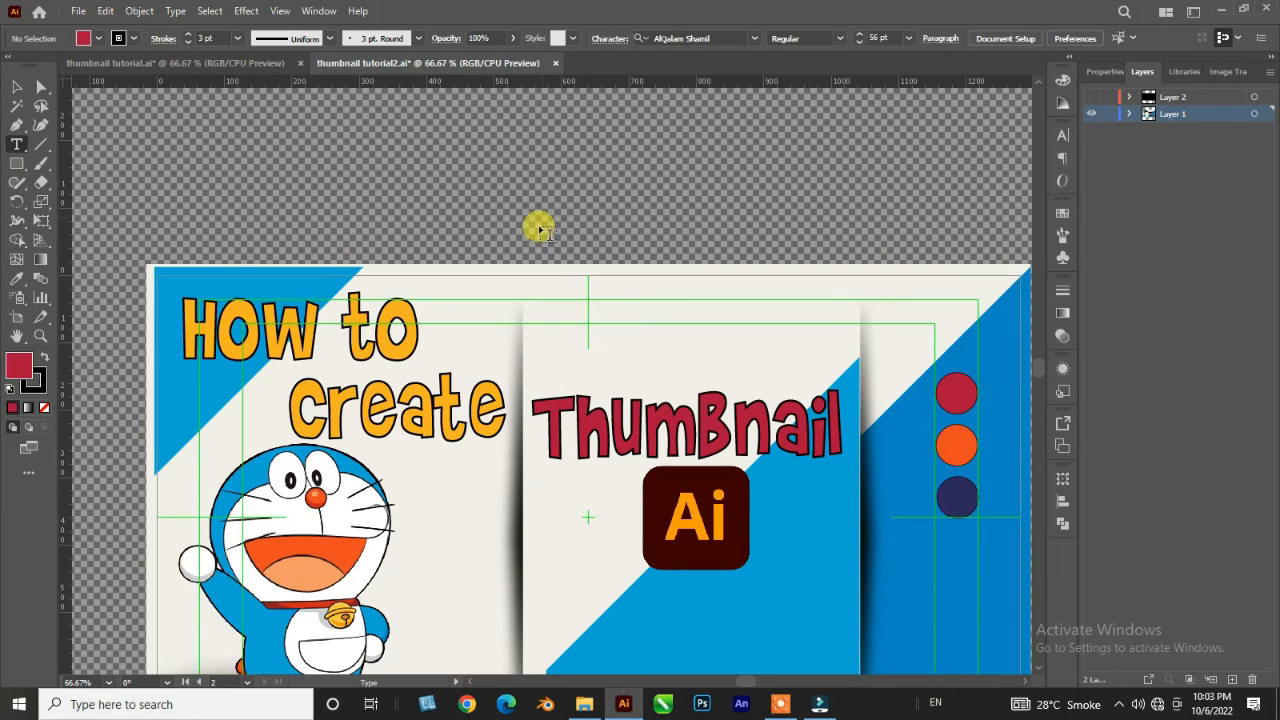
pyautogui.click(543, 262)
pyautogui.click(636, 38)
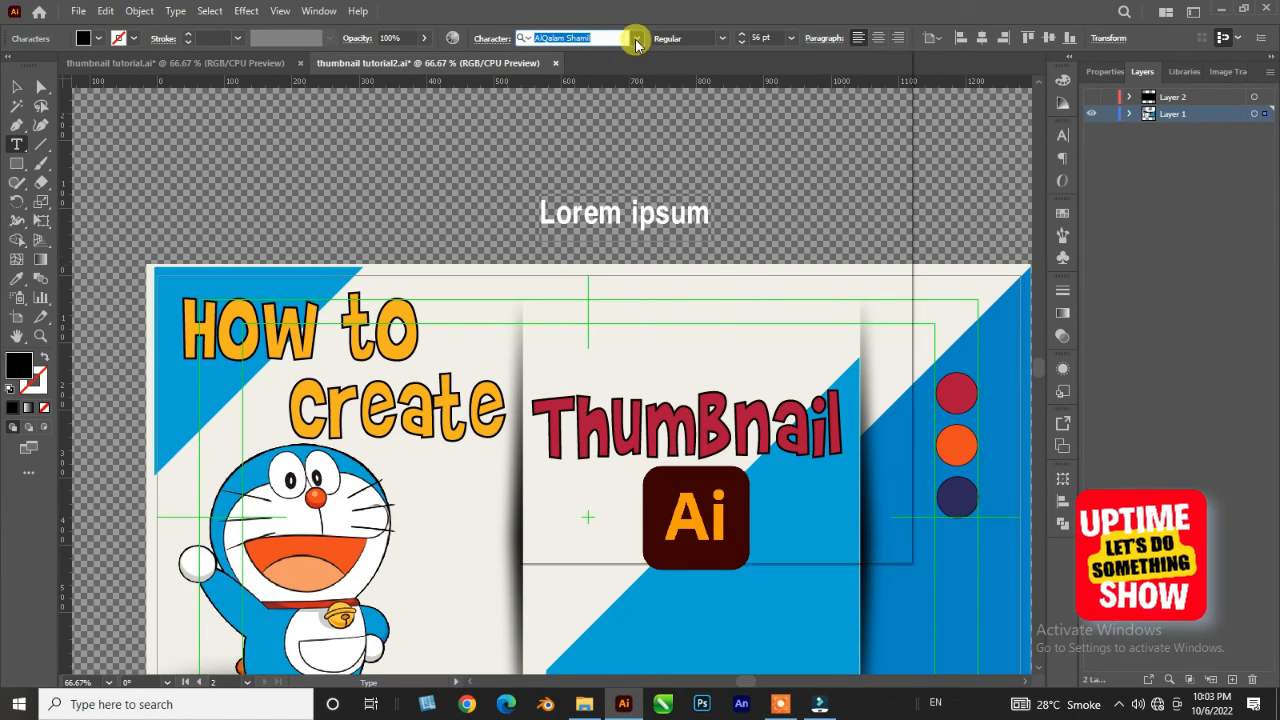
pyautogui.click(562, 154)
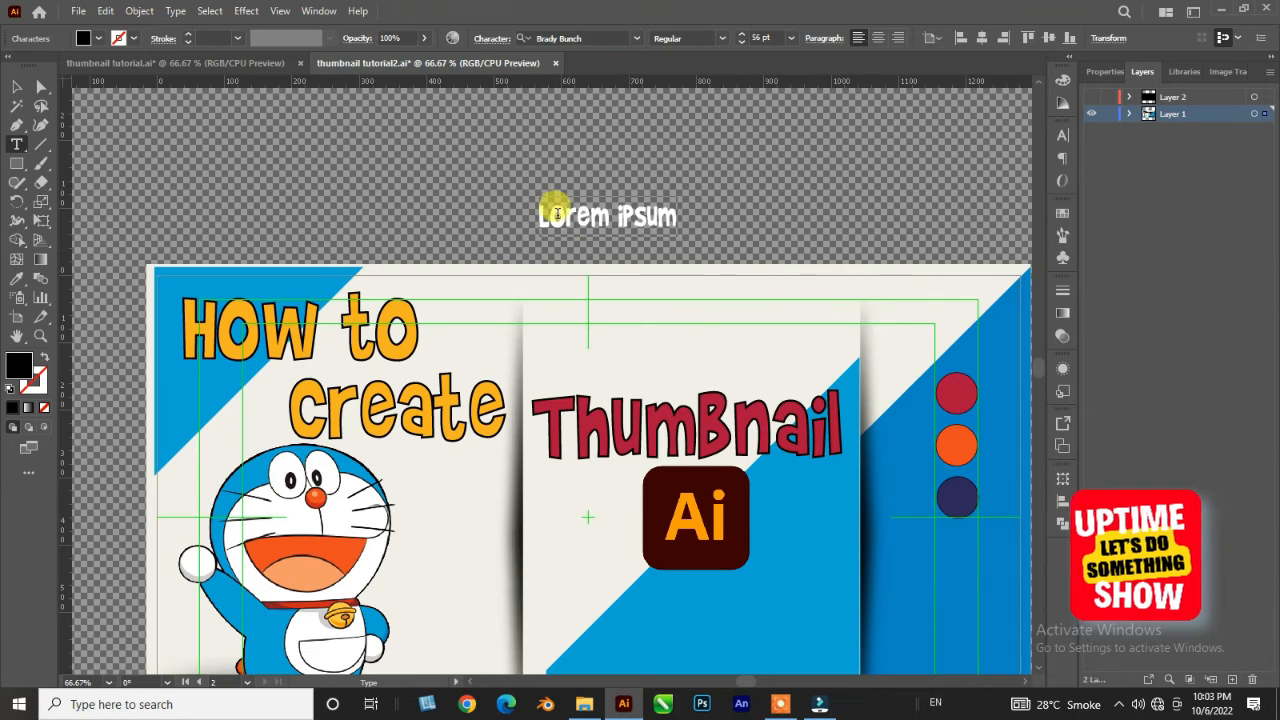
pyautogui.moveTo(545, 214); pyautogui.dragTo(692, 208)
pyautogui.press('BackSpace')
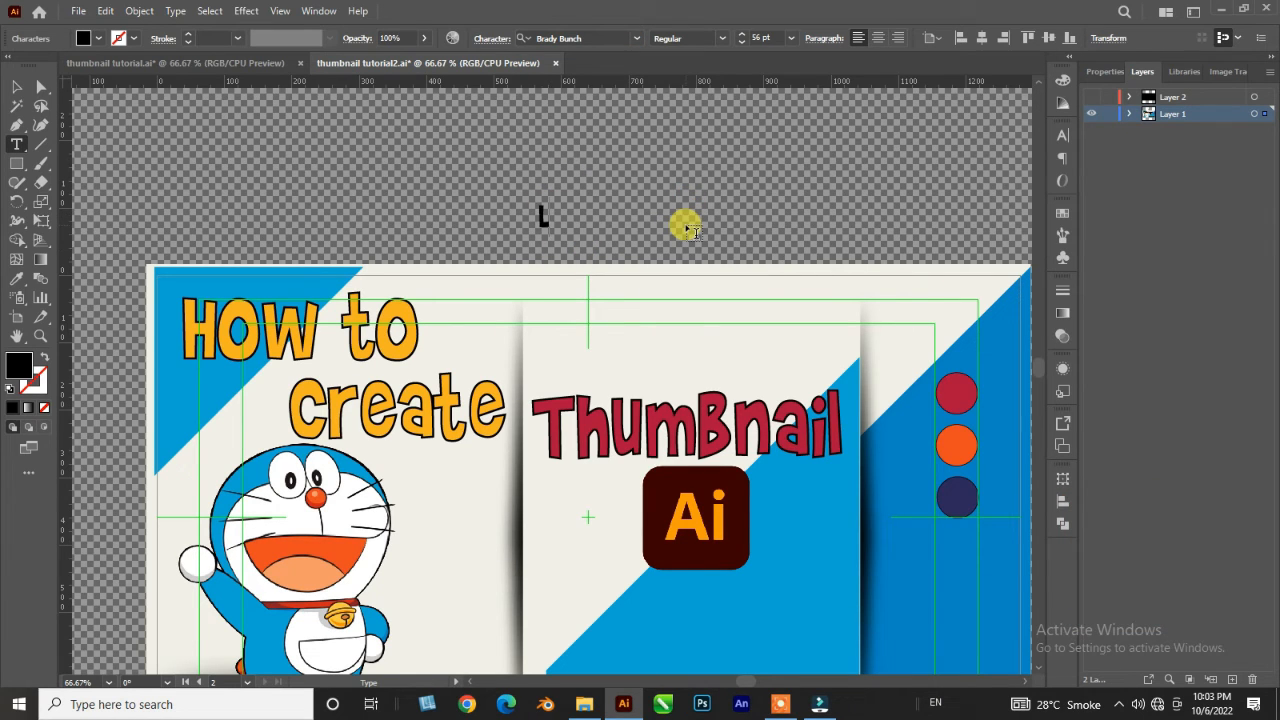
# - Copy the amber outlined style of "How to create" onto the "a" and place it just above the start of "Thumbnail"
pyautogui.click(17, 86)
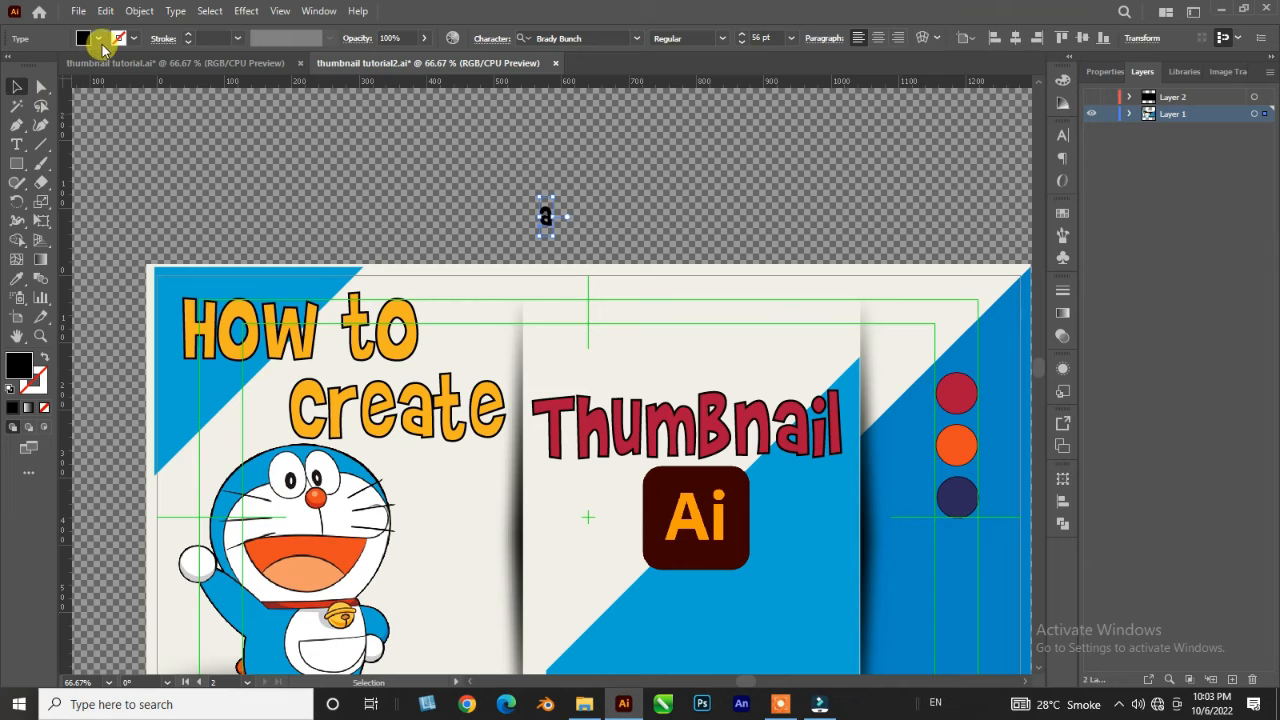
pyautogui.press('i')
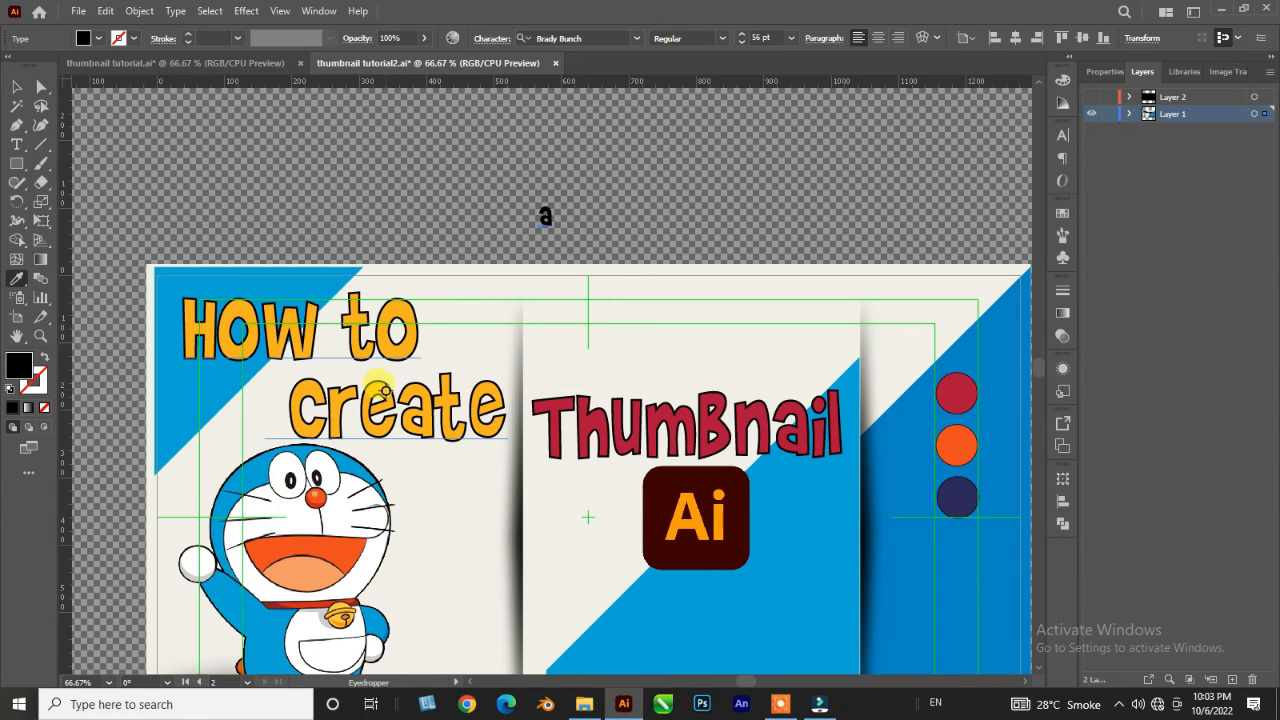
pyautogui.click(383, 390)
pyautogui.click(17, 86)
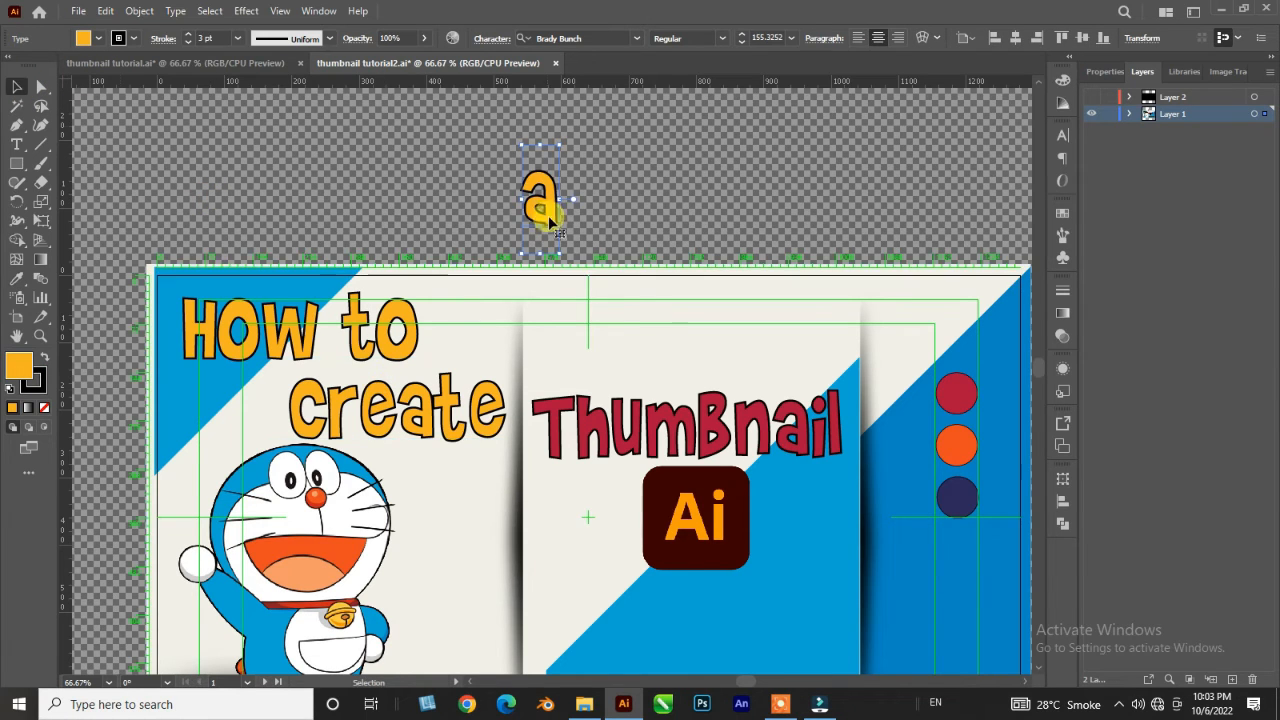
pyautogui.moveTo(548, 222); pyautogui.dragTo(563, 370)
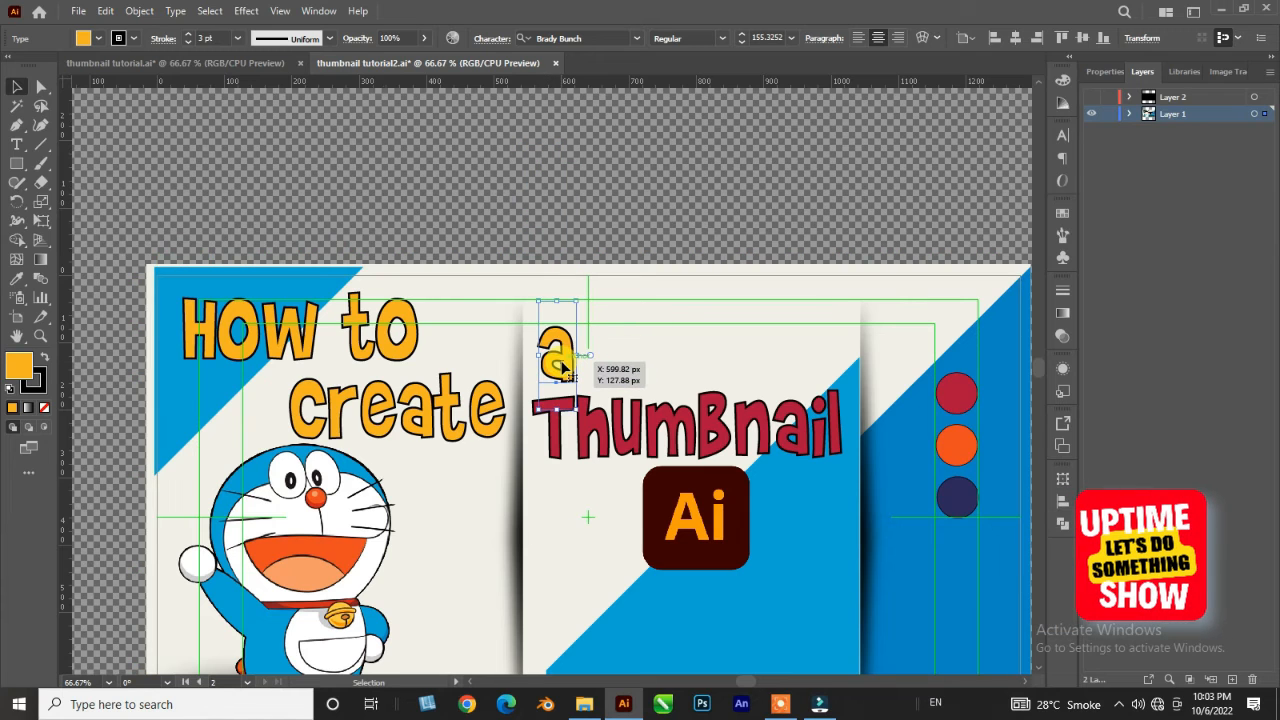
pyautogui.click(637, 199)
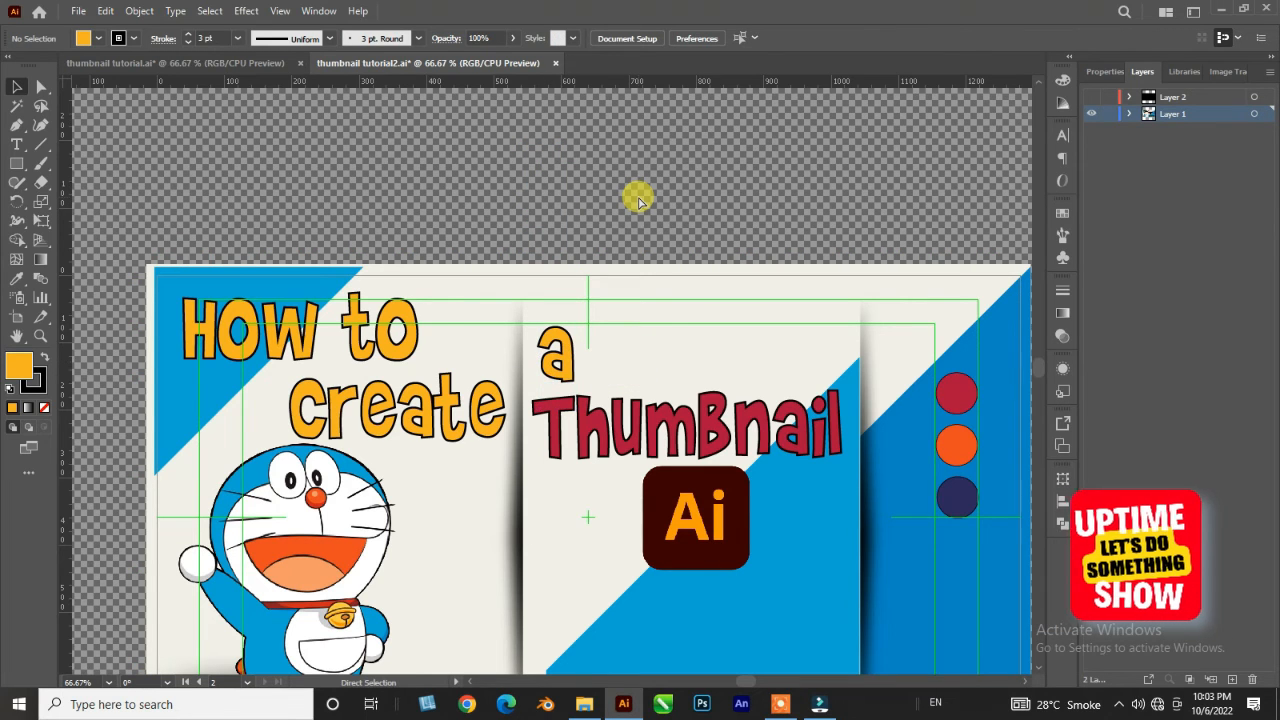
# - Add a new layer and draw a black rectangle without stroke on it, about 1312 px wide, covering the whole artwork
pyautogui.hotkey('ctrl', '-')
pyautogui.hotkey('ctrl', '-')
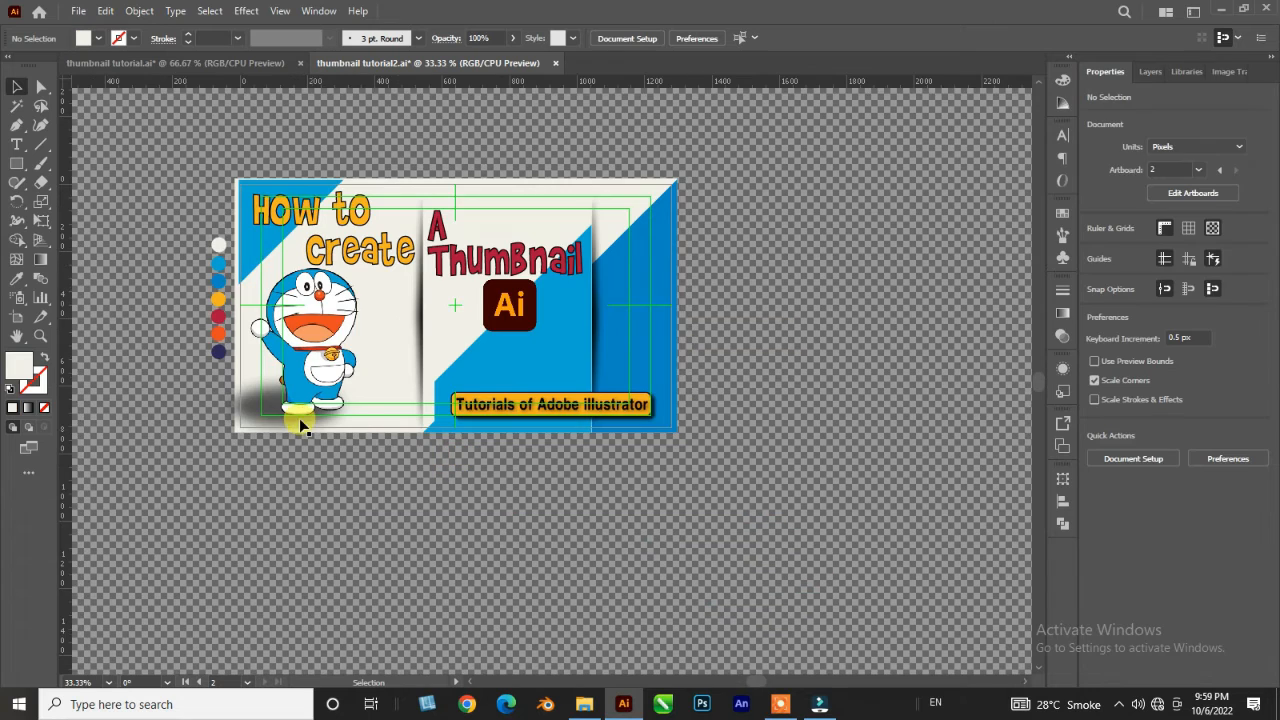
pyautogui.press('F7')
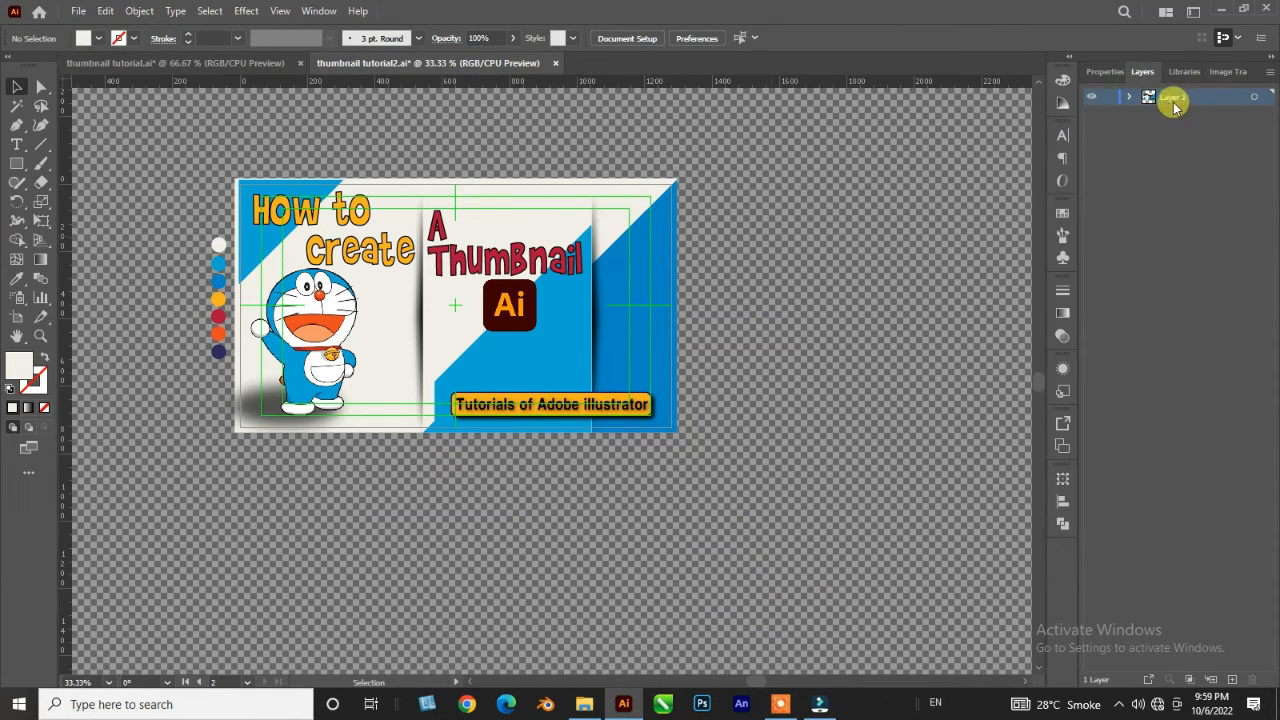
pyautogui.click(1234, 688)
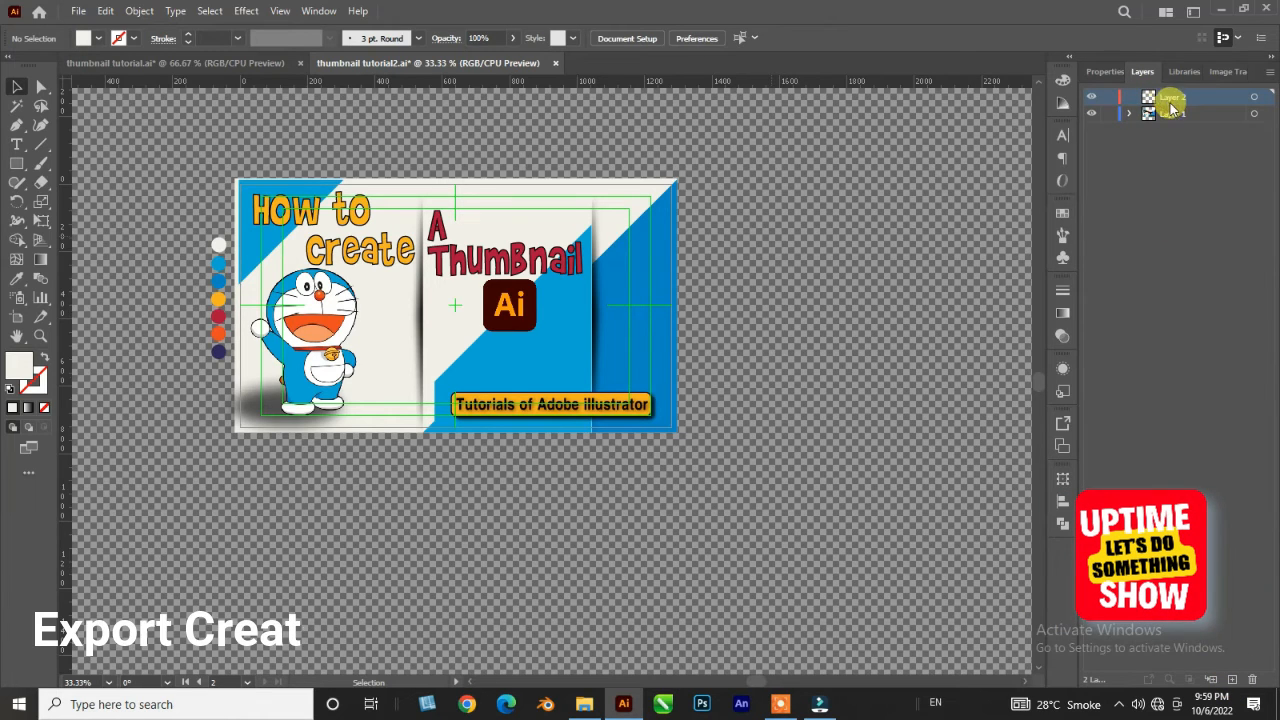
pyautogui.click(85, 38)
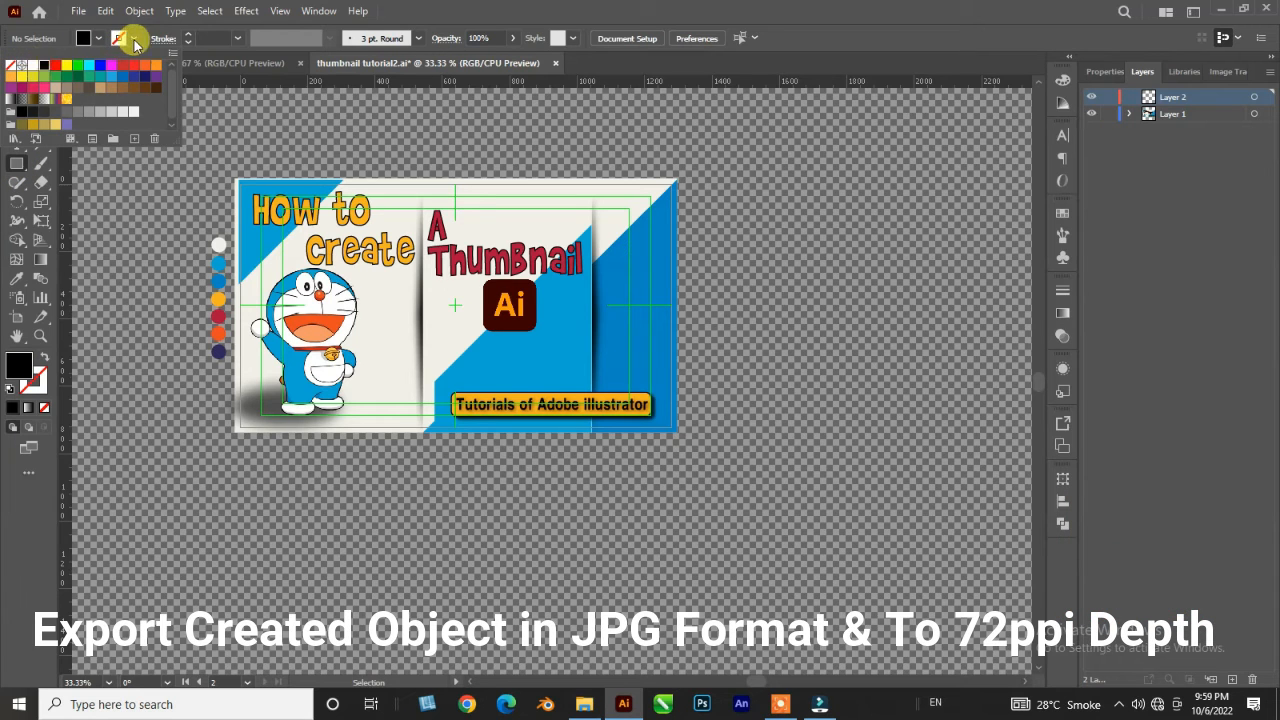
pyautogui.click(134, 41)
pyautogui.moveTo(237, 179); pyautogui.dragTo(676, 432)
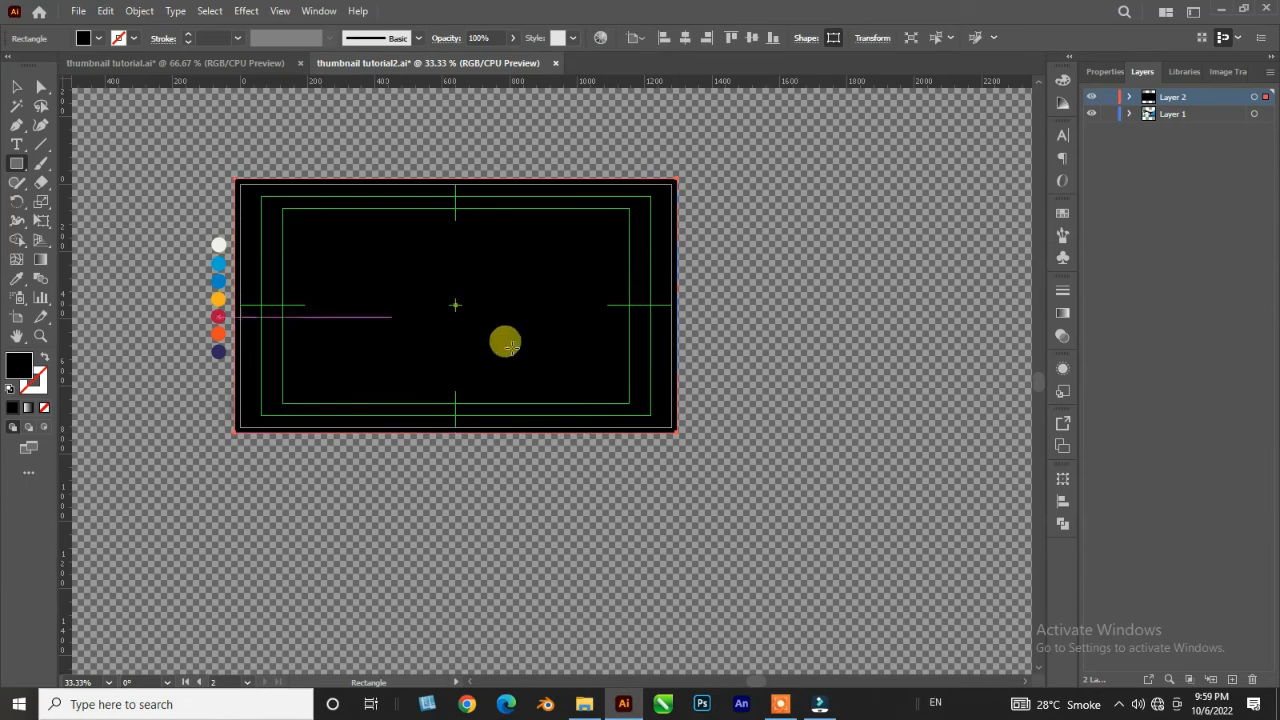
# - Set the black rectangle's size to 1280 px wide and 720 px high
pyautogui.click(16, 87)
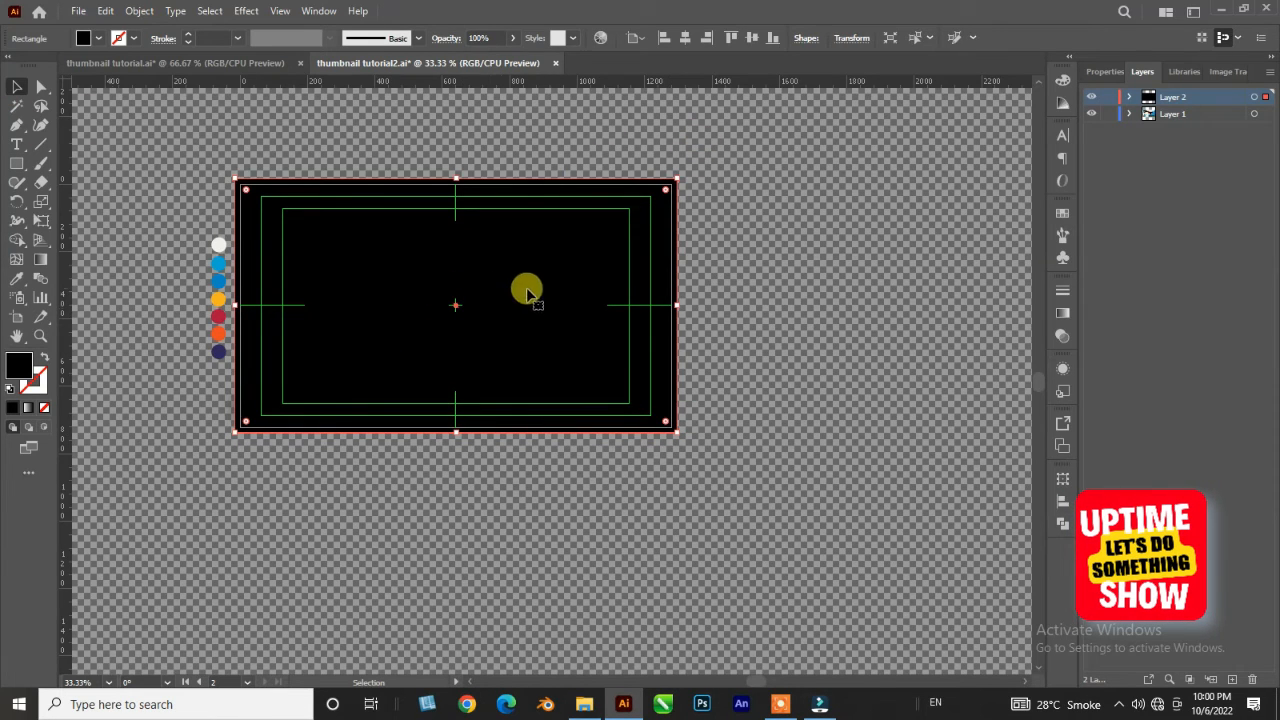
pyautogui.click(846, 38)
pyautogui.click(794, 63)
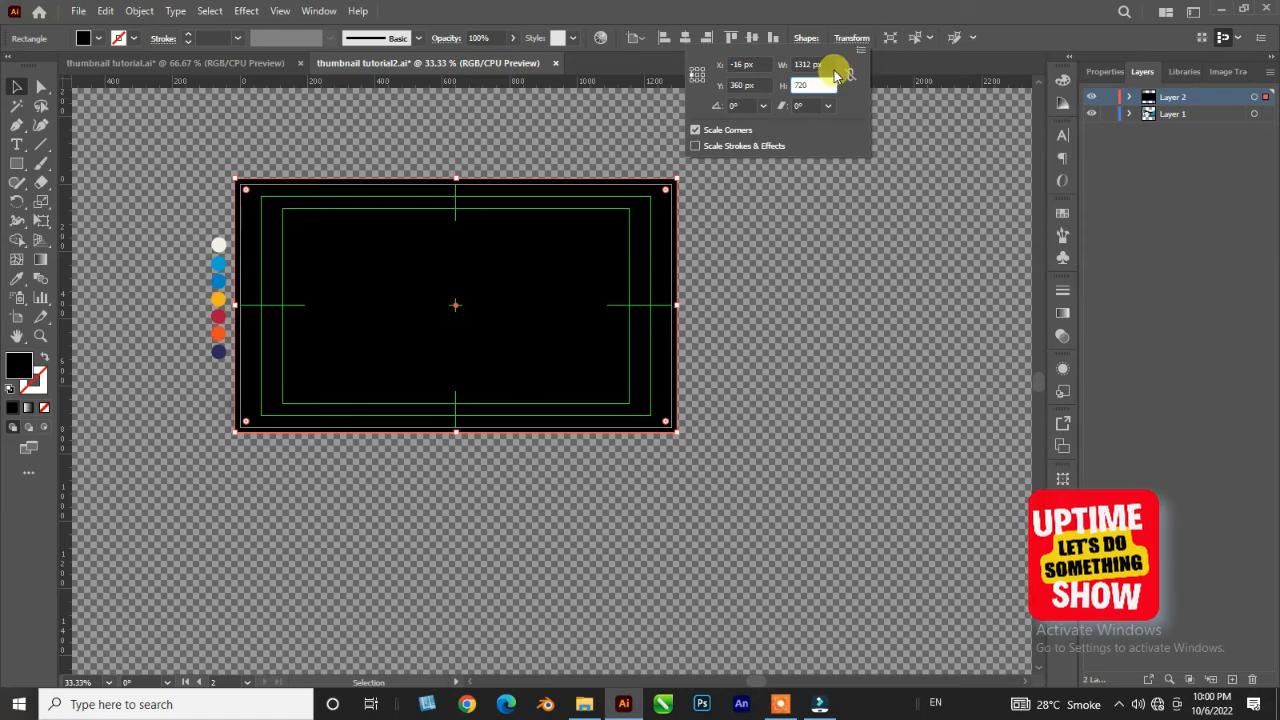
pyautogui.click(794, 62)
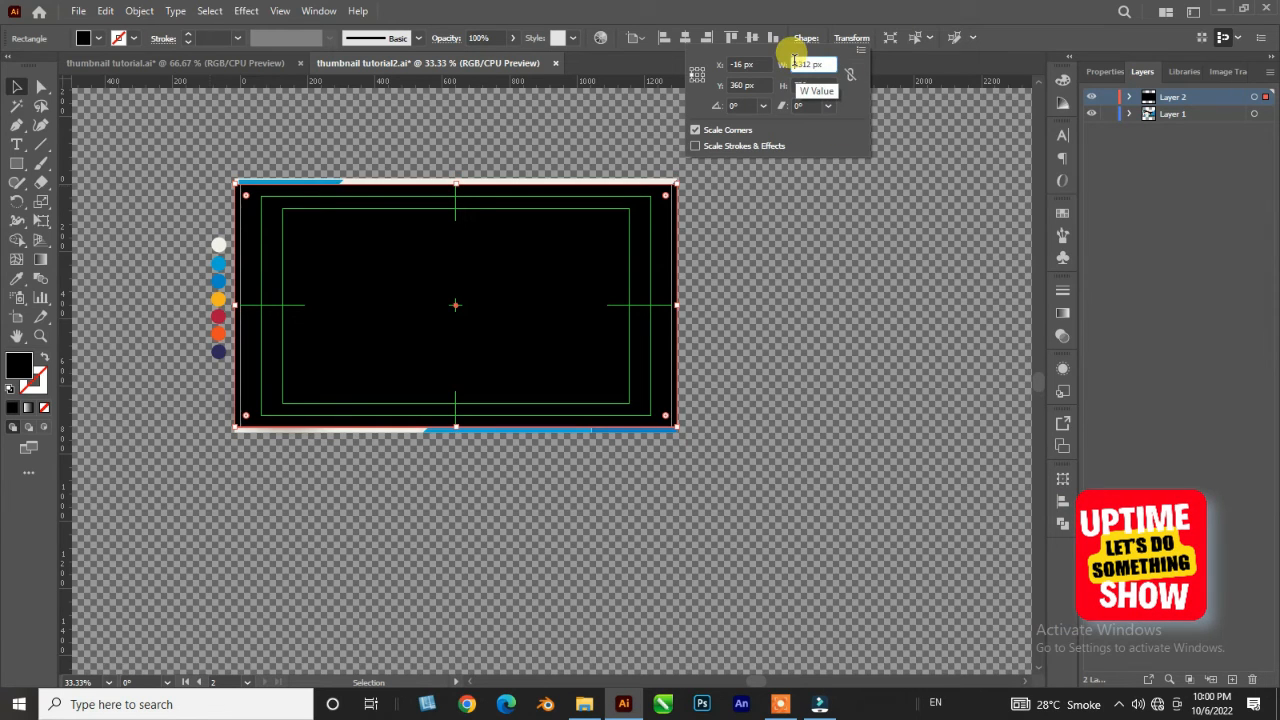
pyautogui.write('1280')
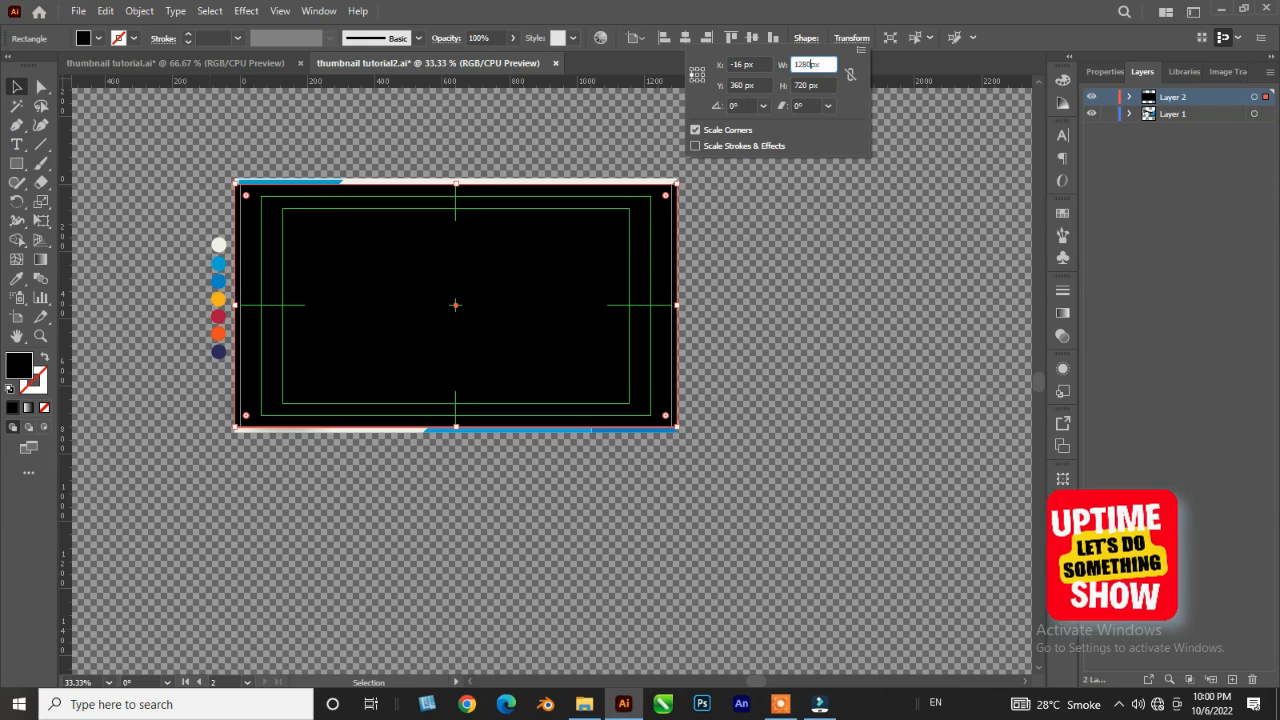
pyautogui.press('Return')
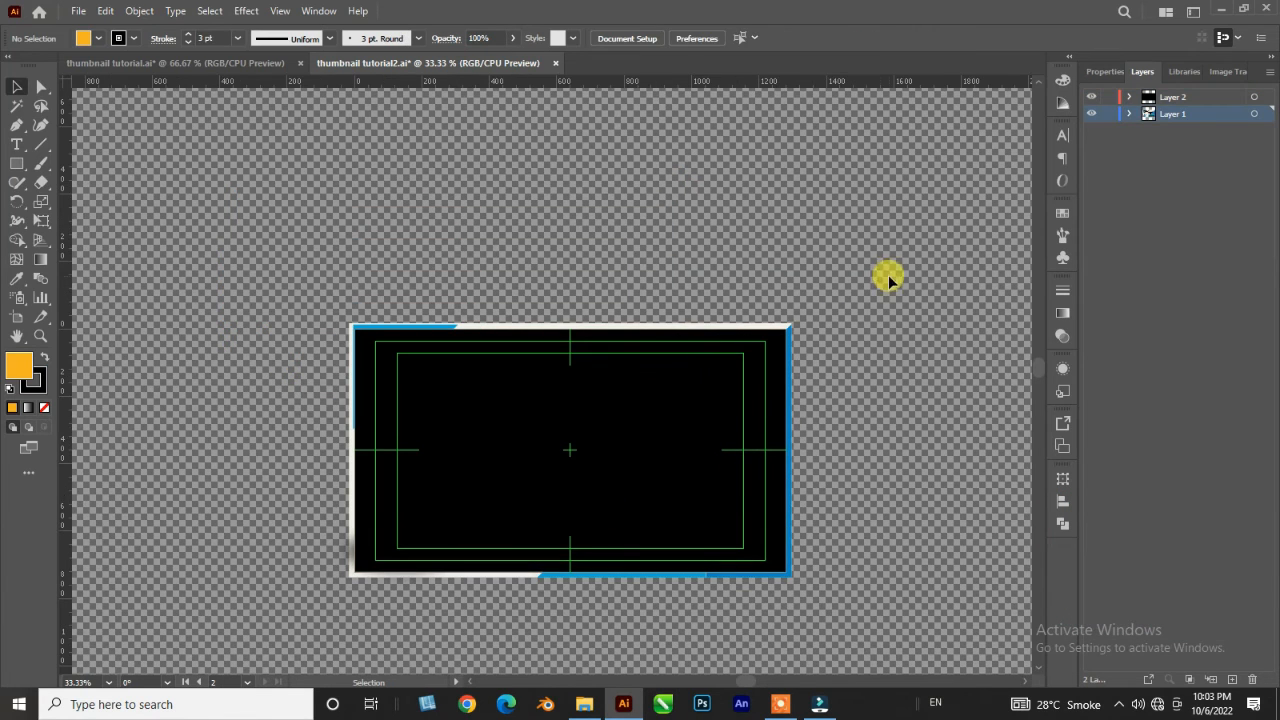
# - Select all the artwork together with the black rectangle and make a clipping mask from it
pyautogui.scroll(-2, 494, 520)
pyautogui.hotkey('ctrl', 'a')
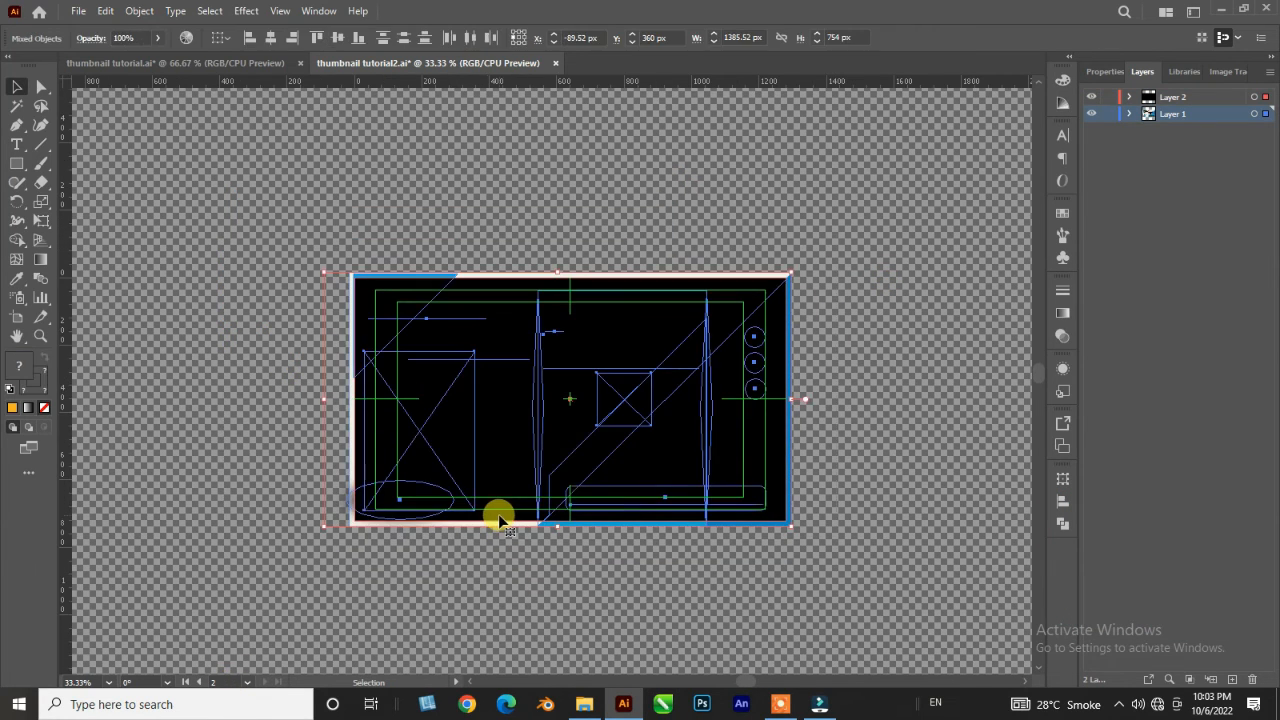
pyautogui.press('v')
pyautogui.hotkey('ctrl', 'a')
pyautogui.click(139, 10)
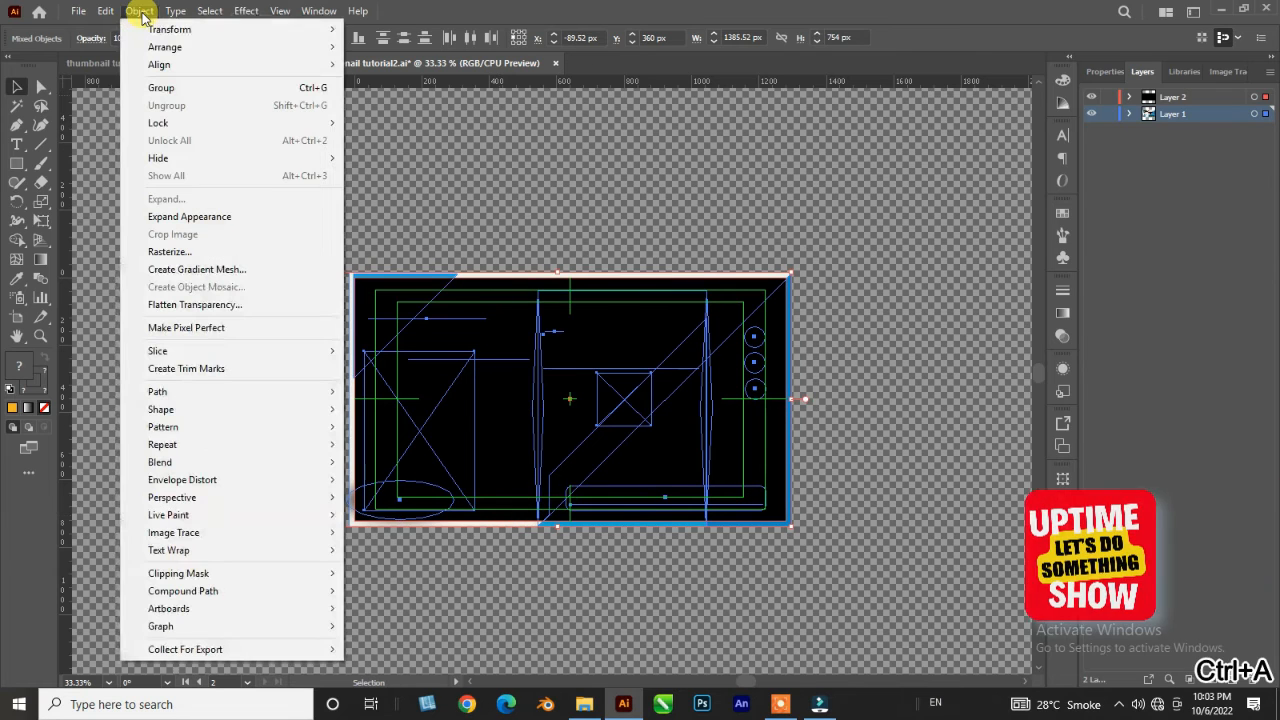
pyautogui.moveTo(259, 575)
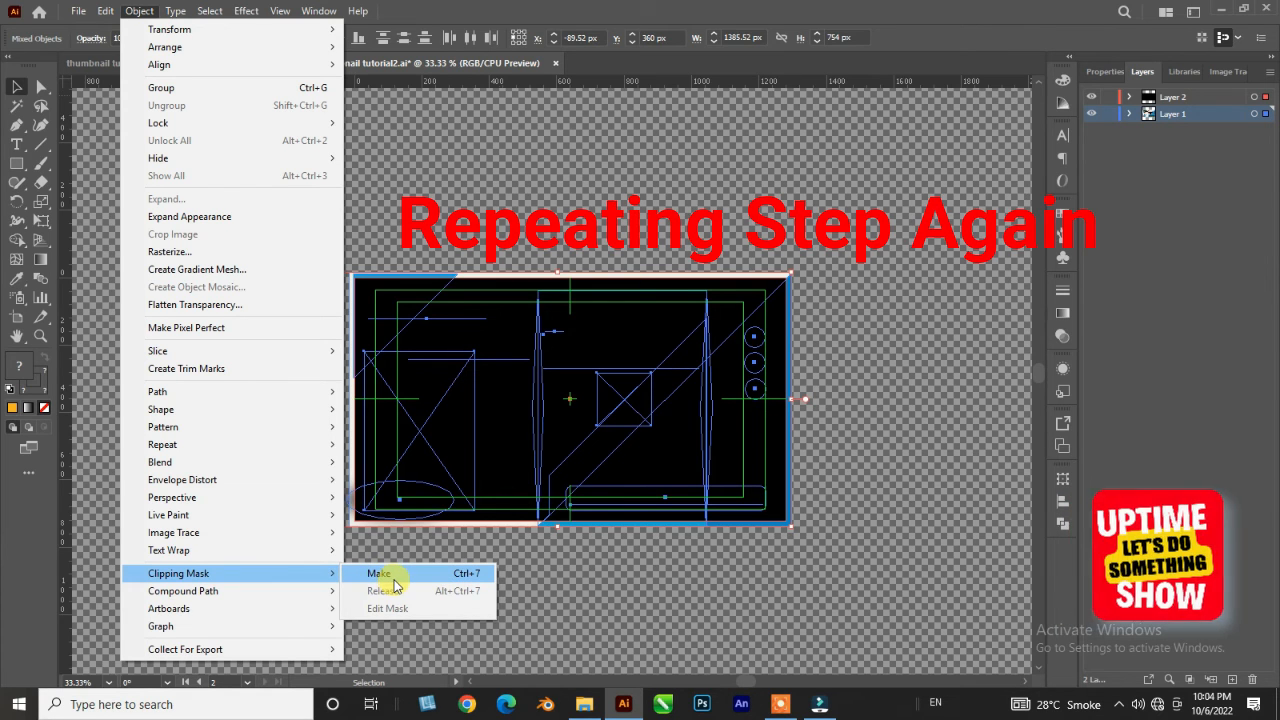
pyautogui.click(393, 578)
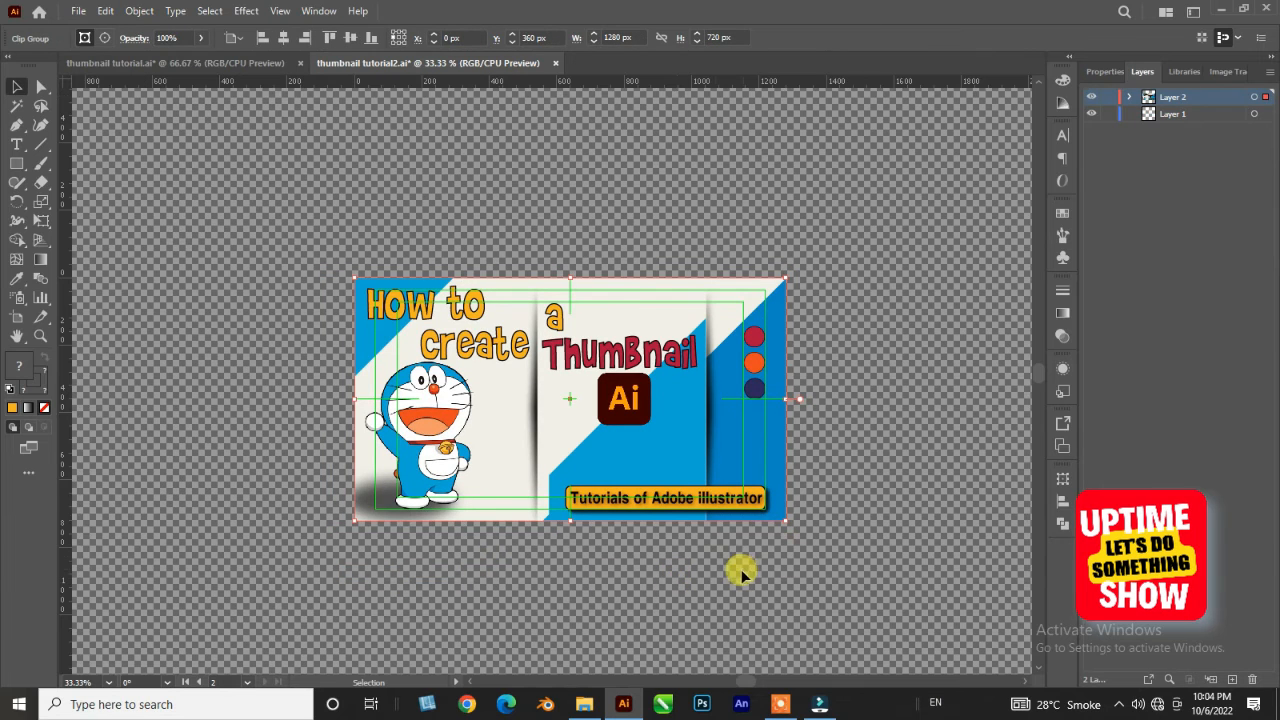
# - Deselect the clipped artwork and start exporting it with JPEG (*.JPG) as the file format
pyautogui.click(732, 568)
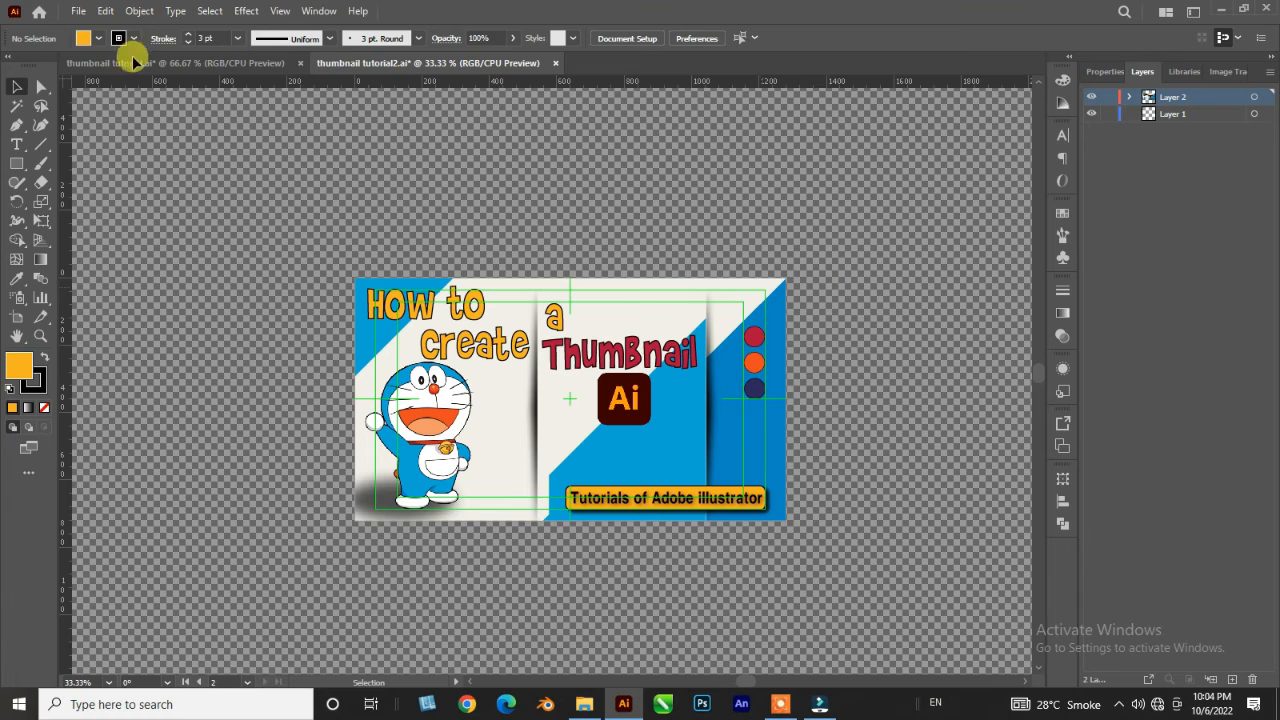
pyautogui.click(84, 19)
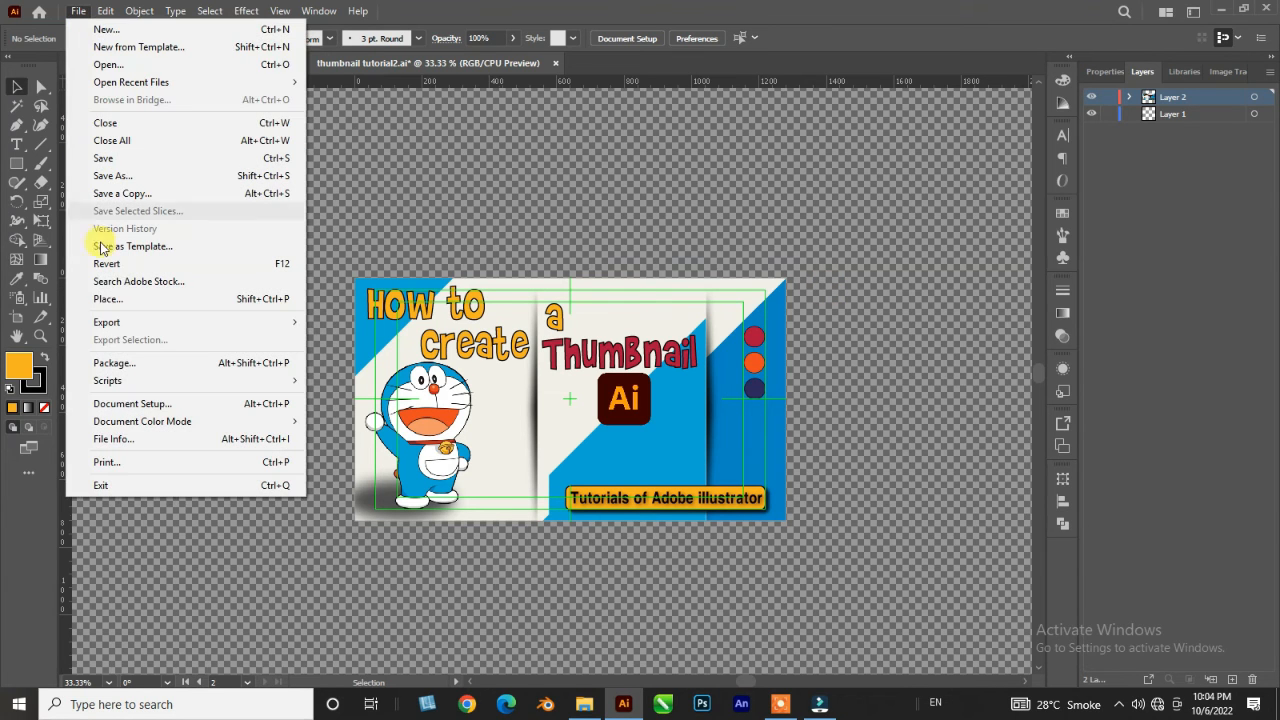
pyautogui.moveTo(118, 322)
pyautogui.click(678, 416)
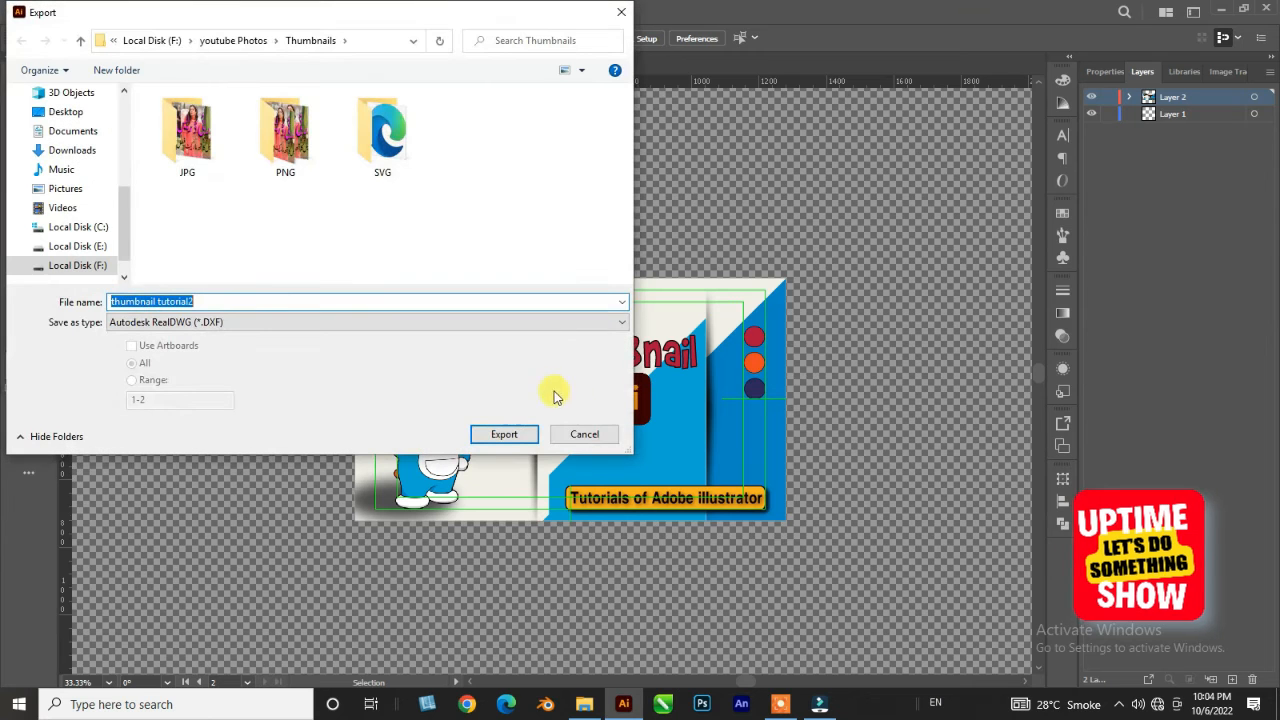
pyautogui.click(345, 328)
pyautogui.click(208, 402)
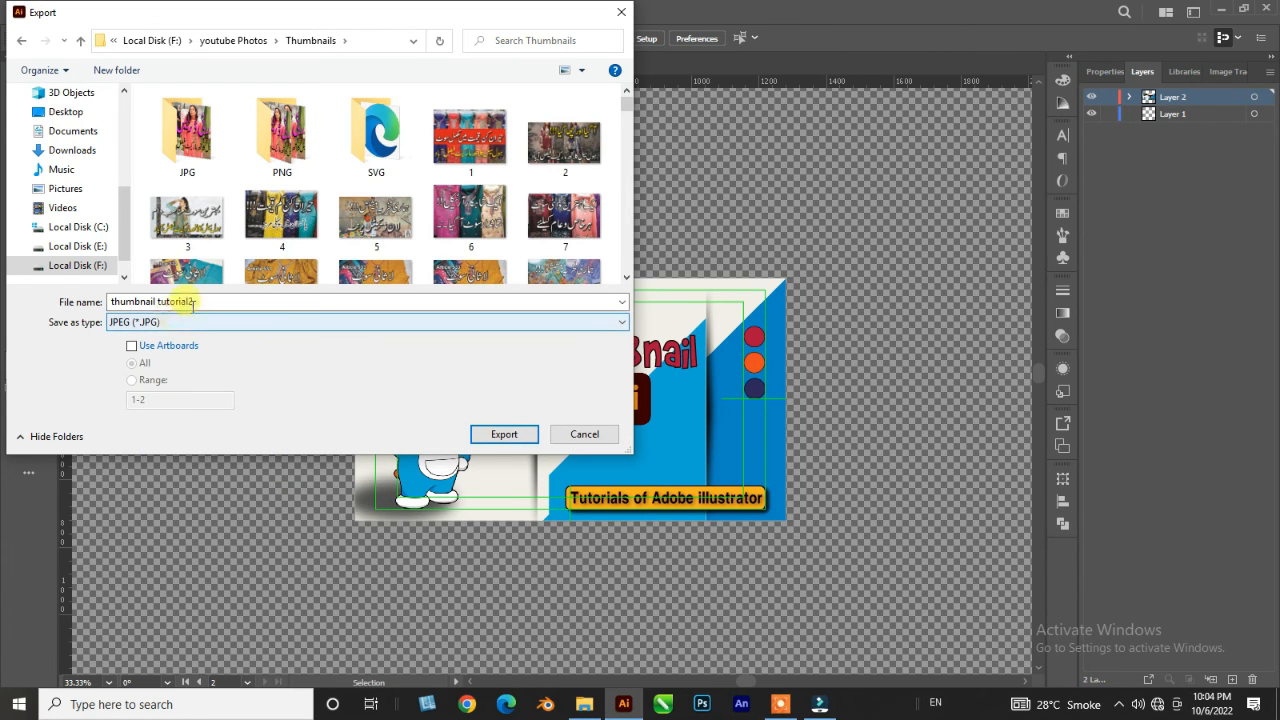
# - Export the thumbnail under the new name "thumbnail tutorial2-1" as an RGB JPEG at maximum quality 10 and Screen (72 ppi) resolution
pyautogui.click(495, 437)
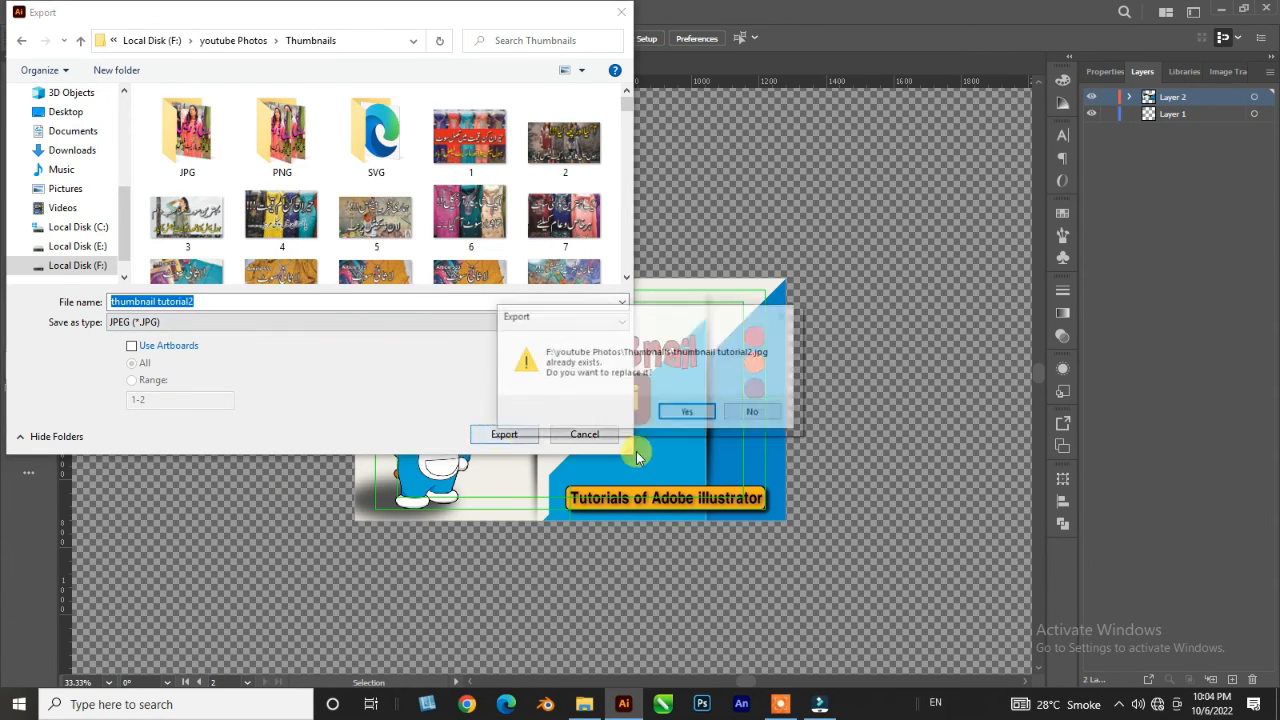
pyautogui.click(745, 413)
pyautogui.click(261, 300)
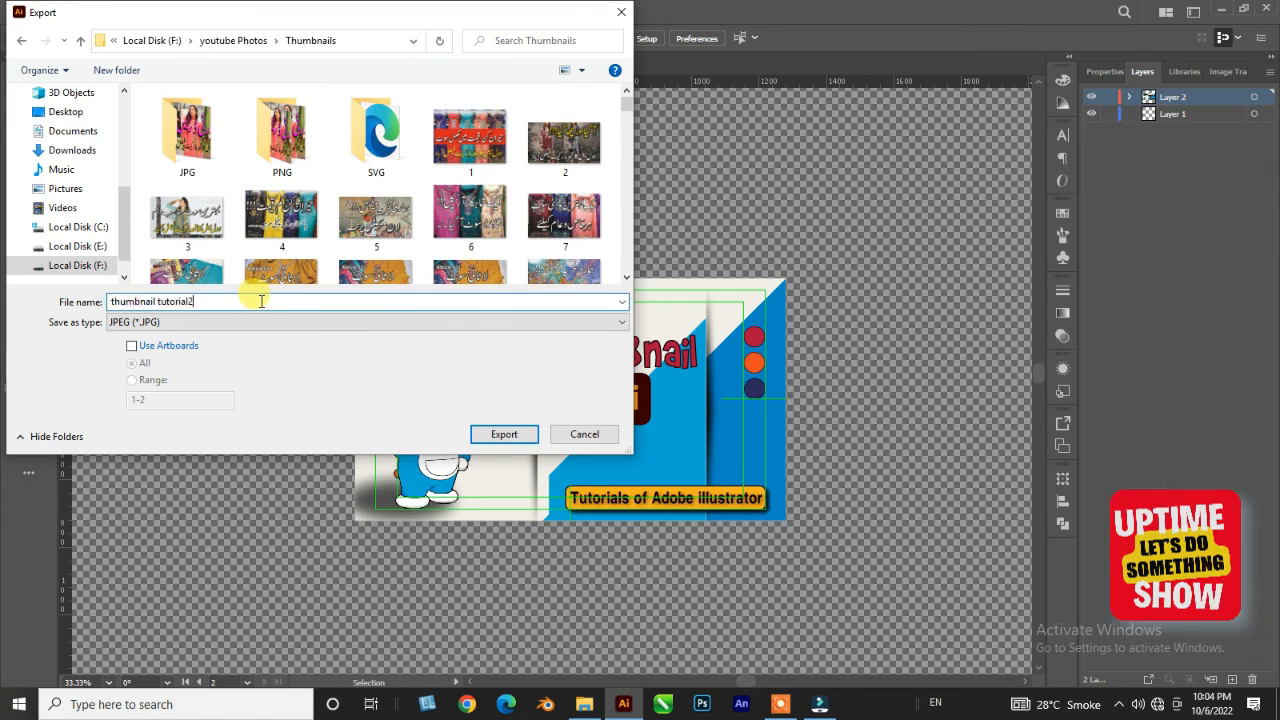
pyautogui.write('-1')
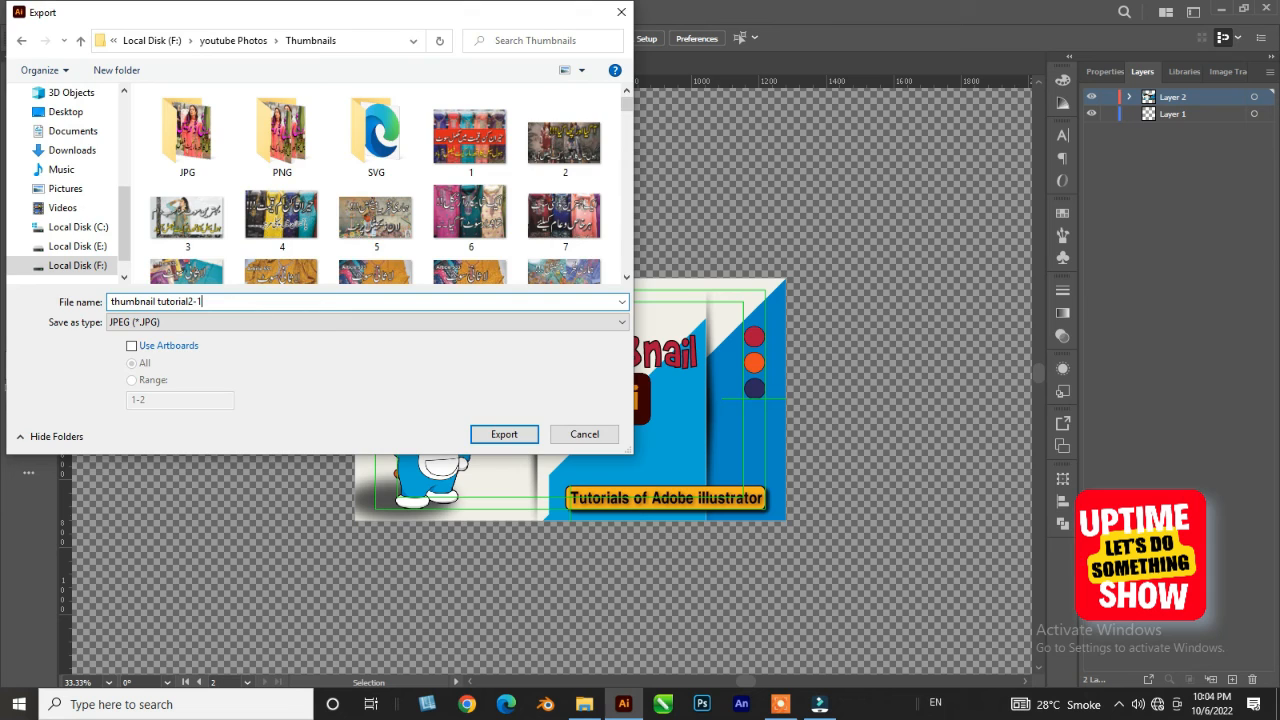
pyautogui.click(514, 435)
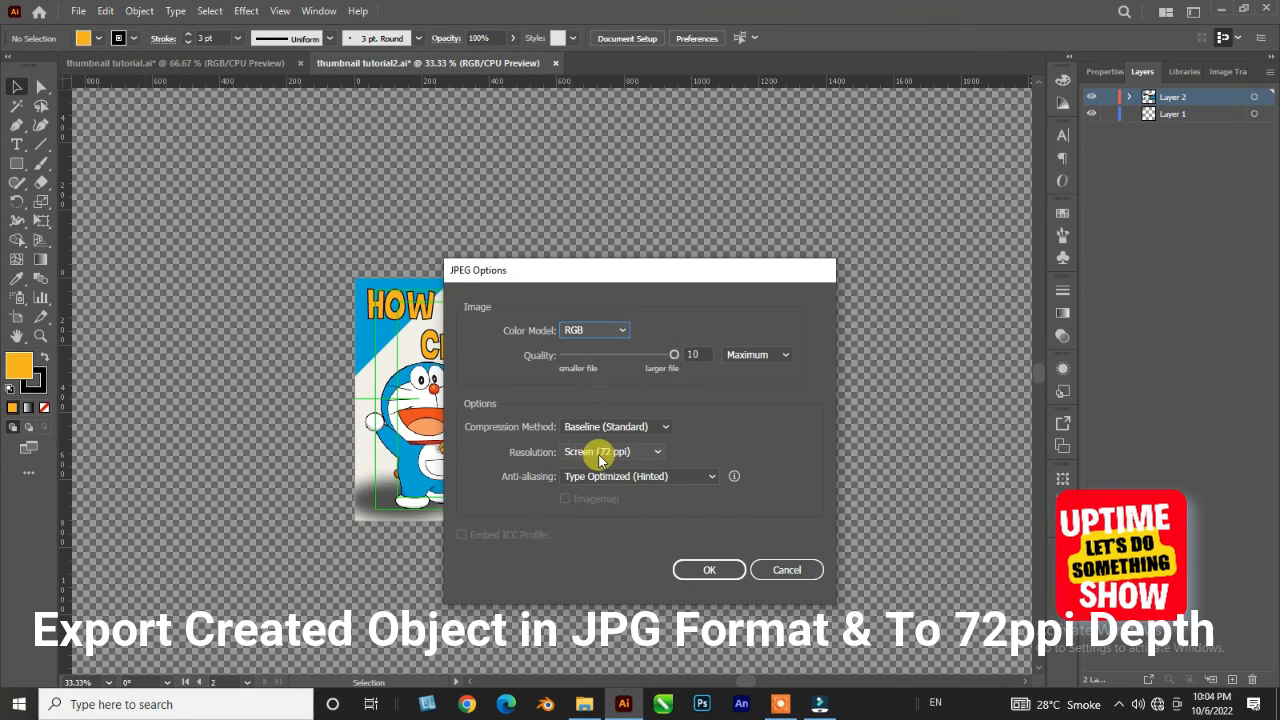
pyautogui.click(703, 569)
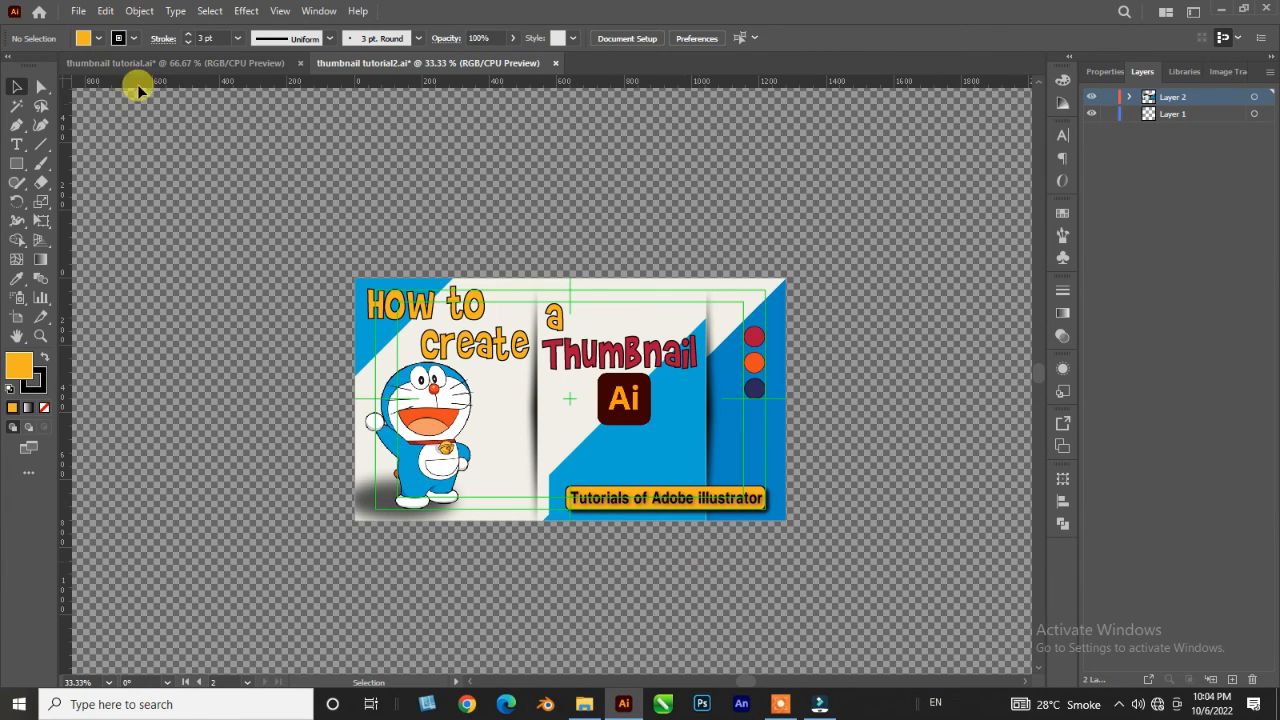
pyautogui.click(78, 11)
pyautogui.click(112, 177)
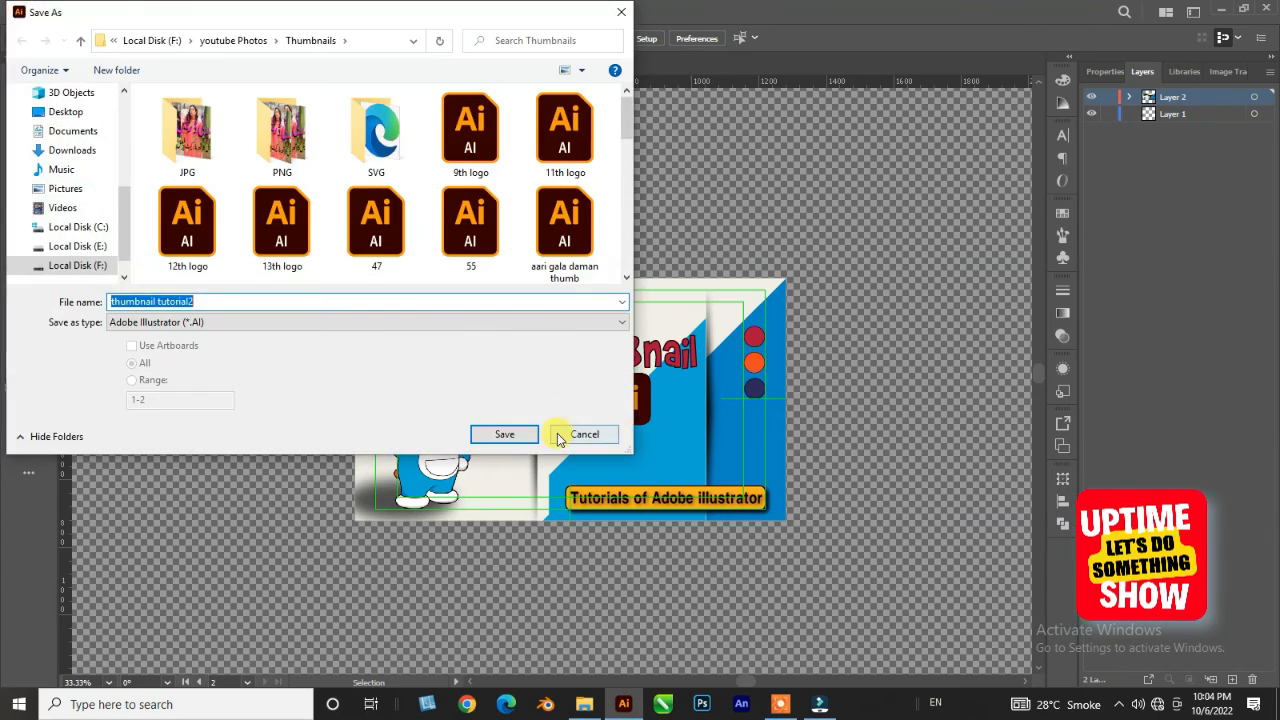
pyautogui.click(590, 434)
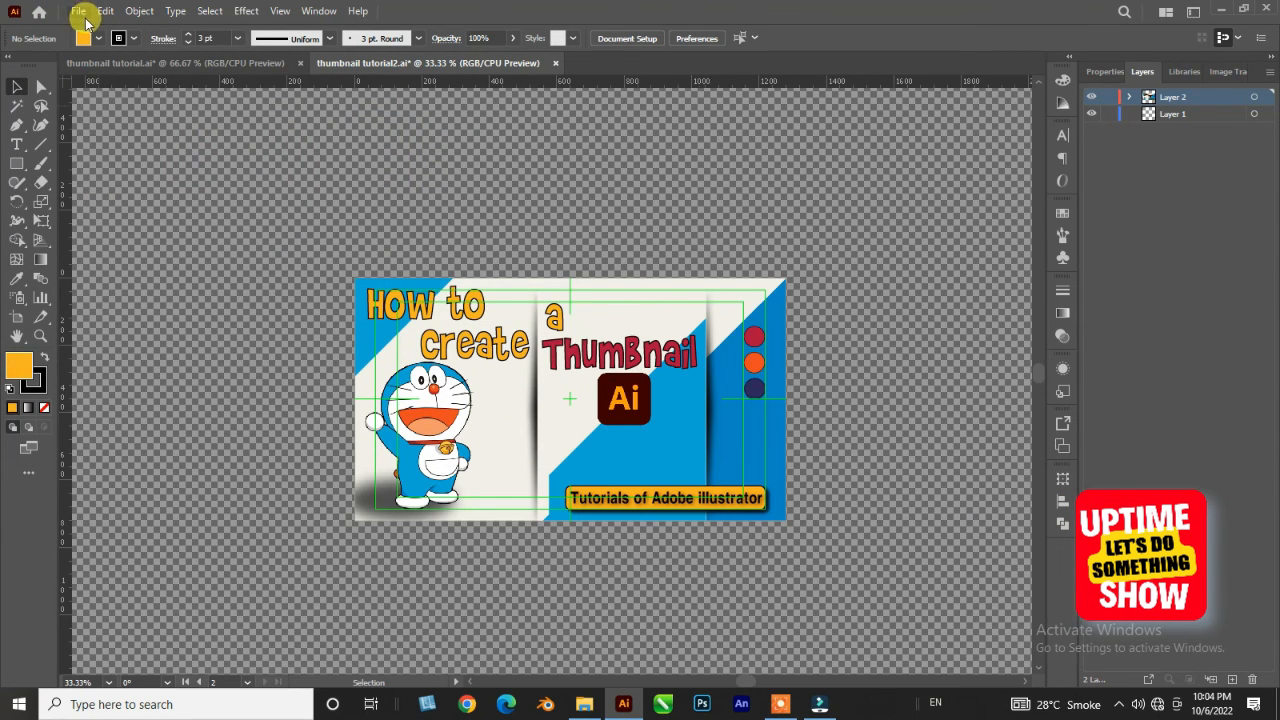
# - Save the thumbnail document under its existing file name
pyautogui.click(85, 17)
pyautogui.click(110, 163)
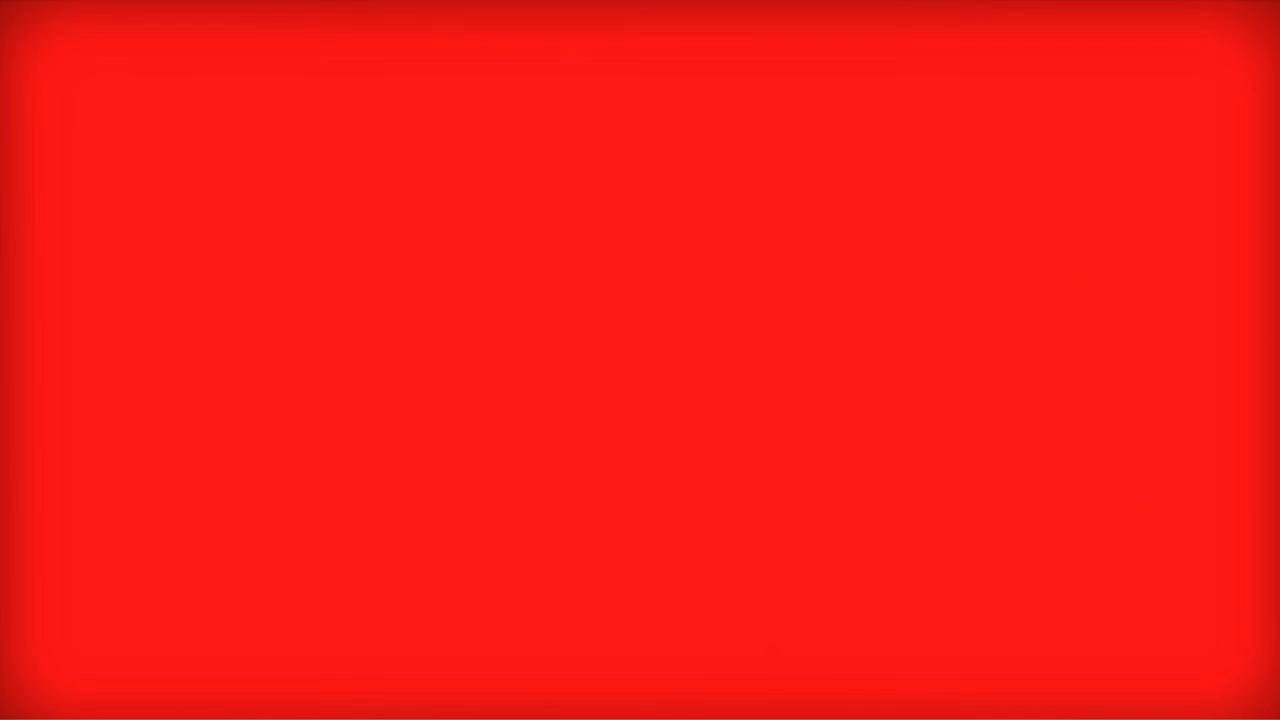